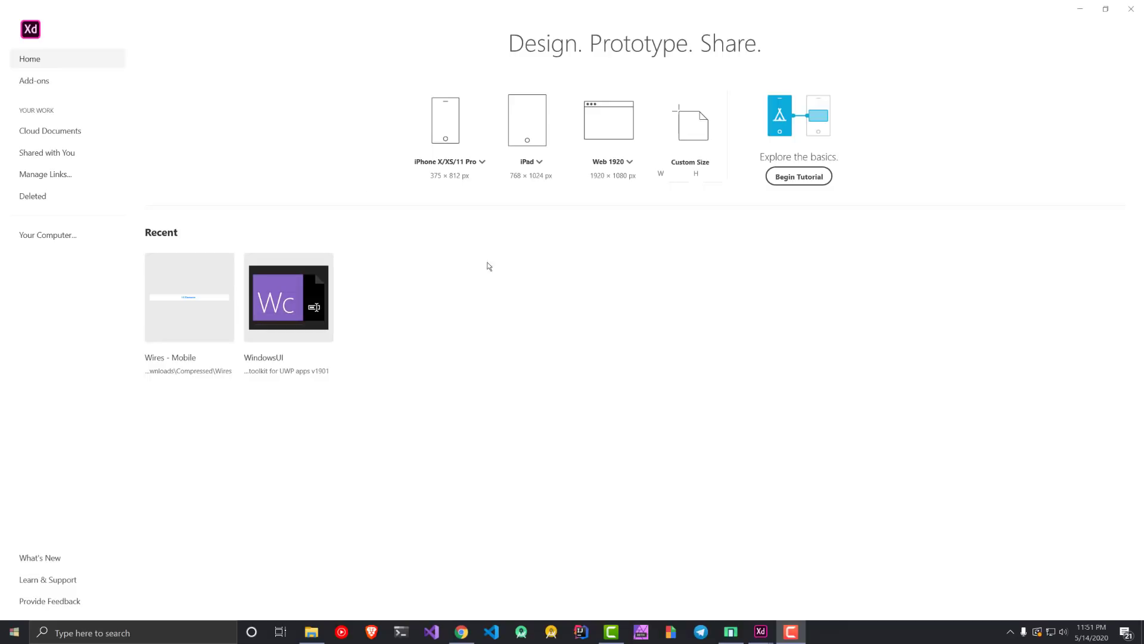
# Step: Preview the meeting app login screenshot from the Desktop folder as a design reference, and close the preview
pyautogui.click(310, 631)
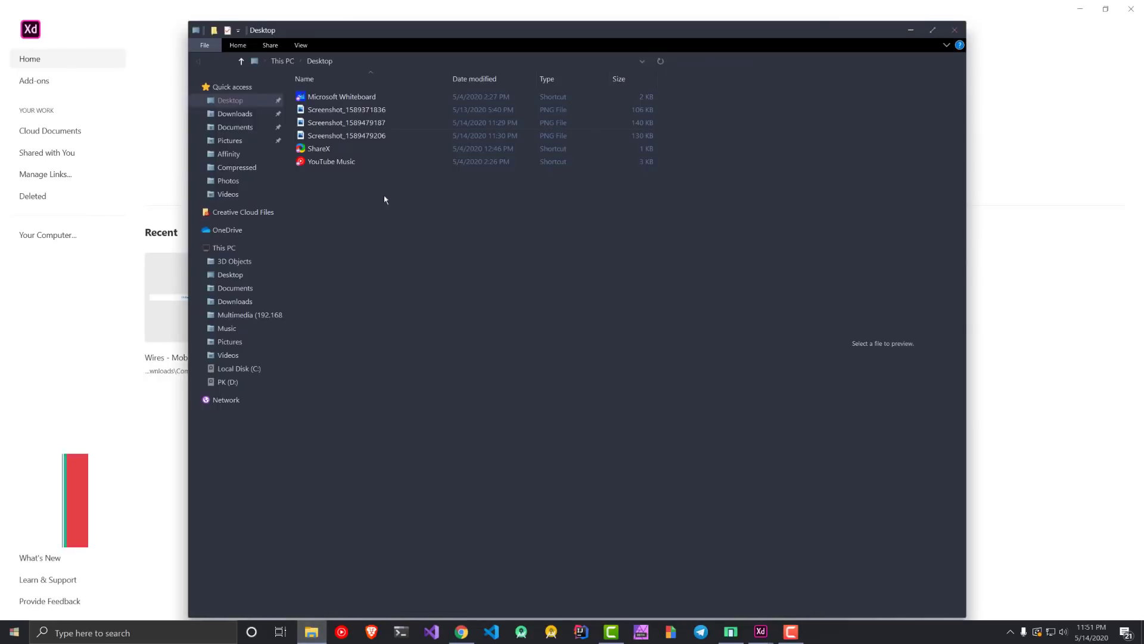
pyautogui.click(357, 135)
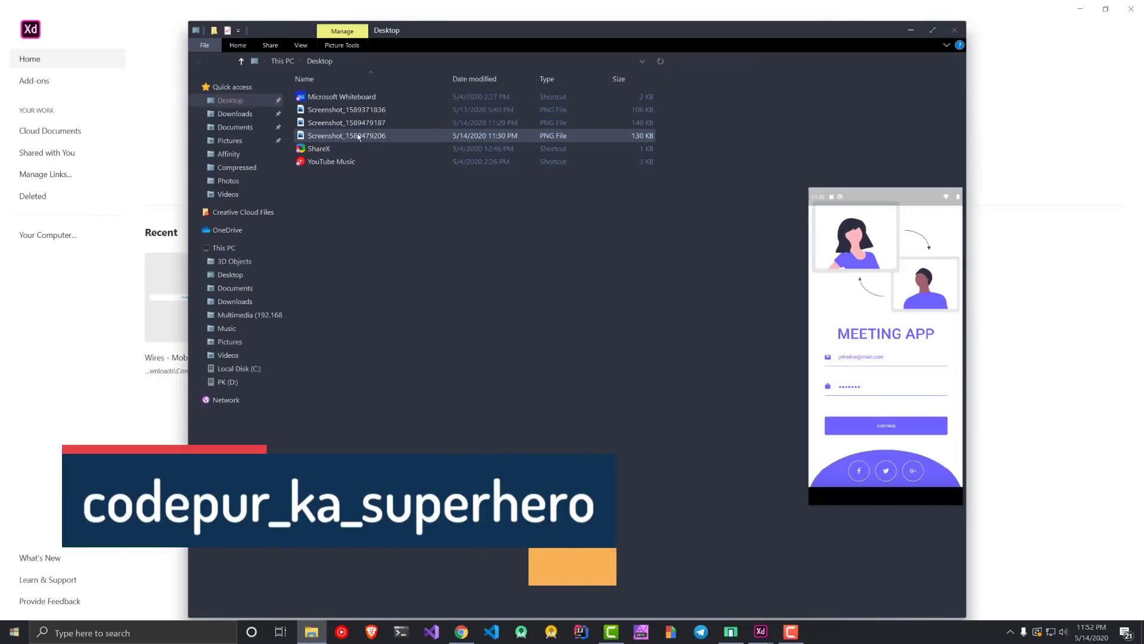
pyautogui.press('space')
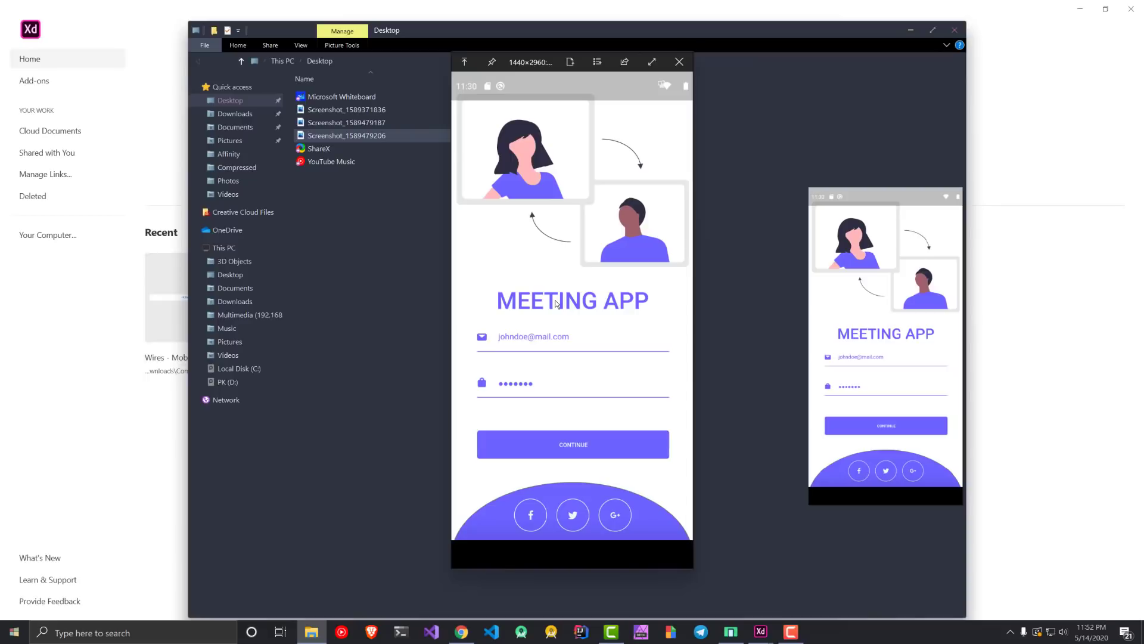
pyautogui.click(774, 188)
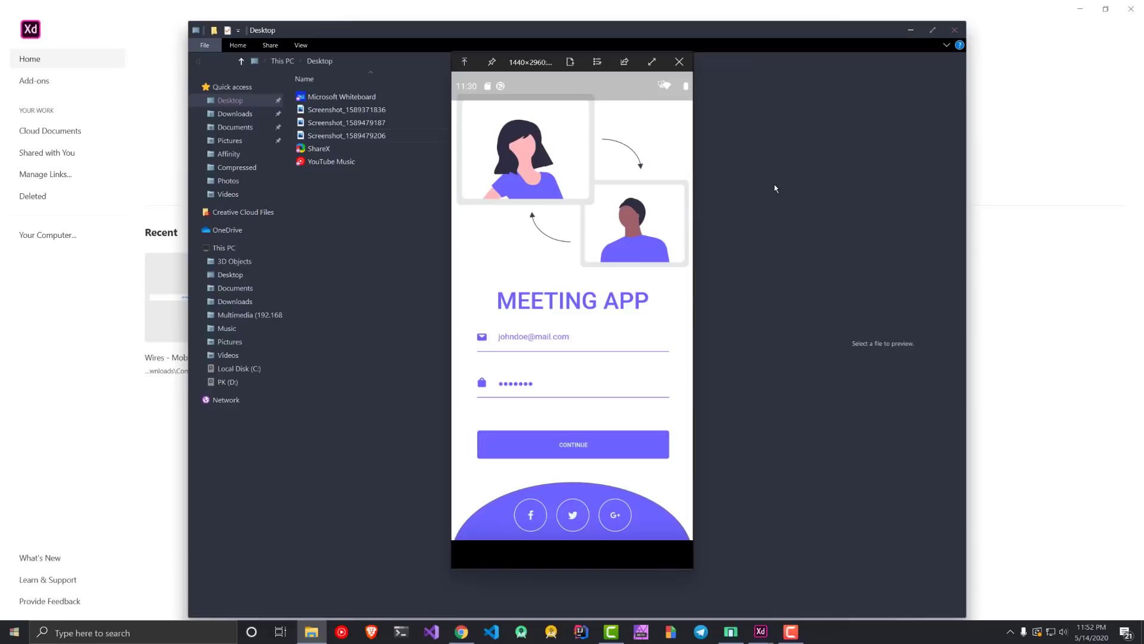
pyautogui.click(911, 32)
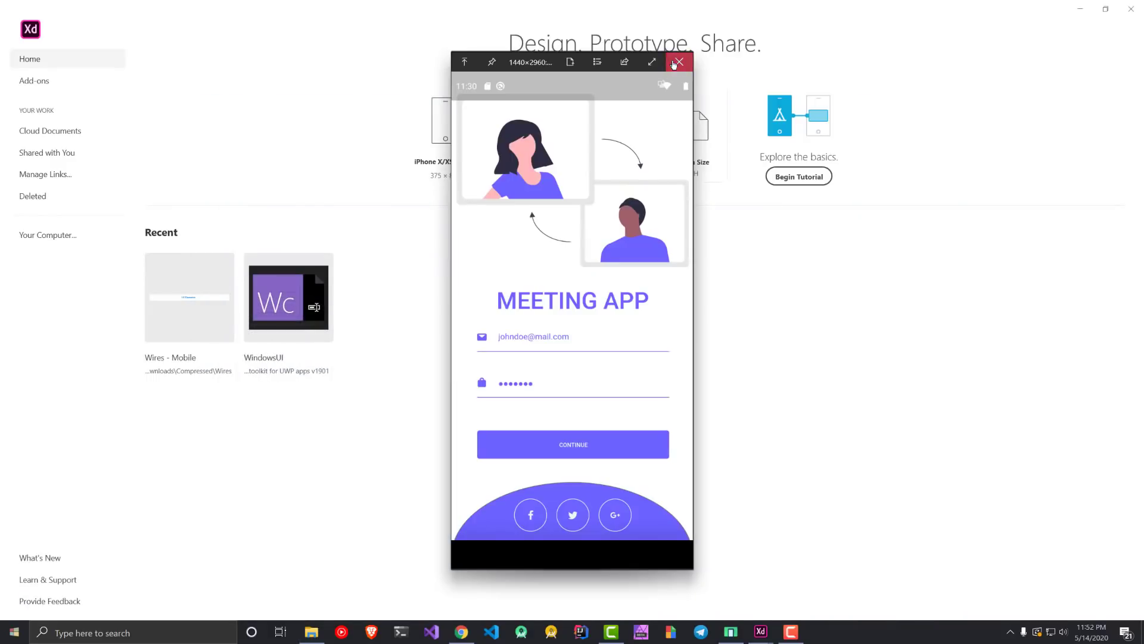
pyautogui.click(680, 62)
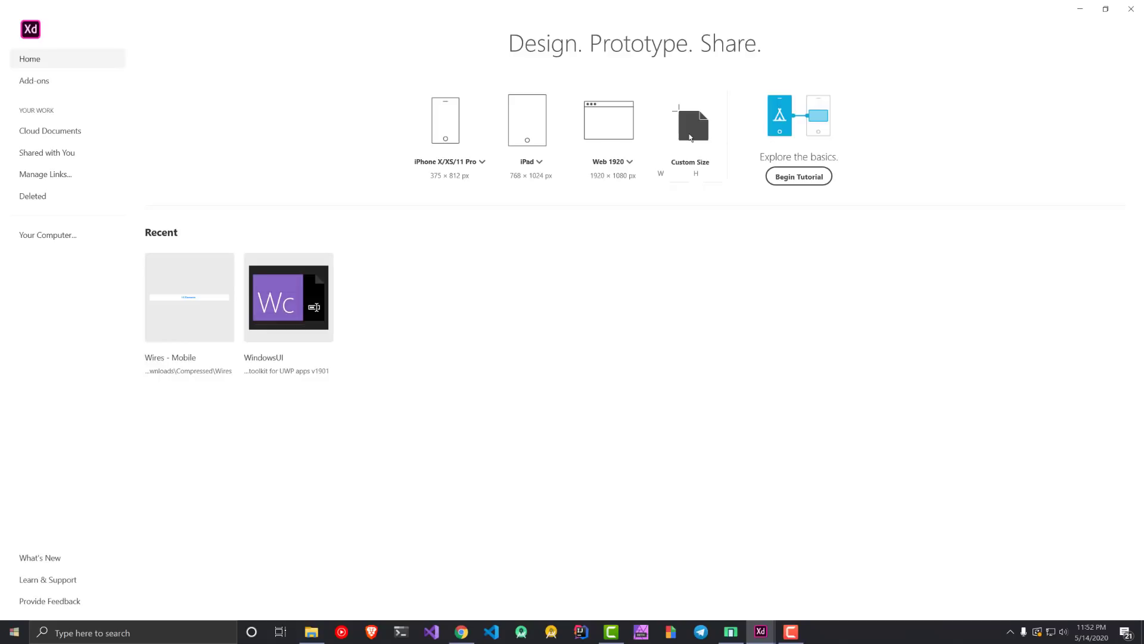
# Step: Create a new document with an iPhone XR/XS Max/11 (414 × 896) artboard and leave the artboard deselected
pyautogui.click(478, 163)
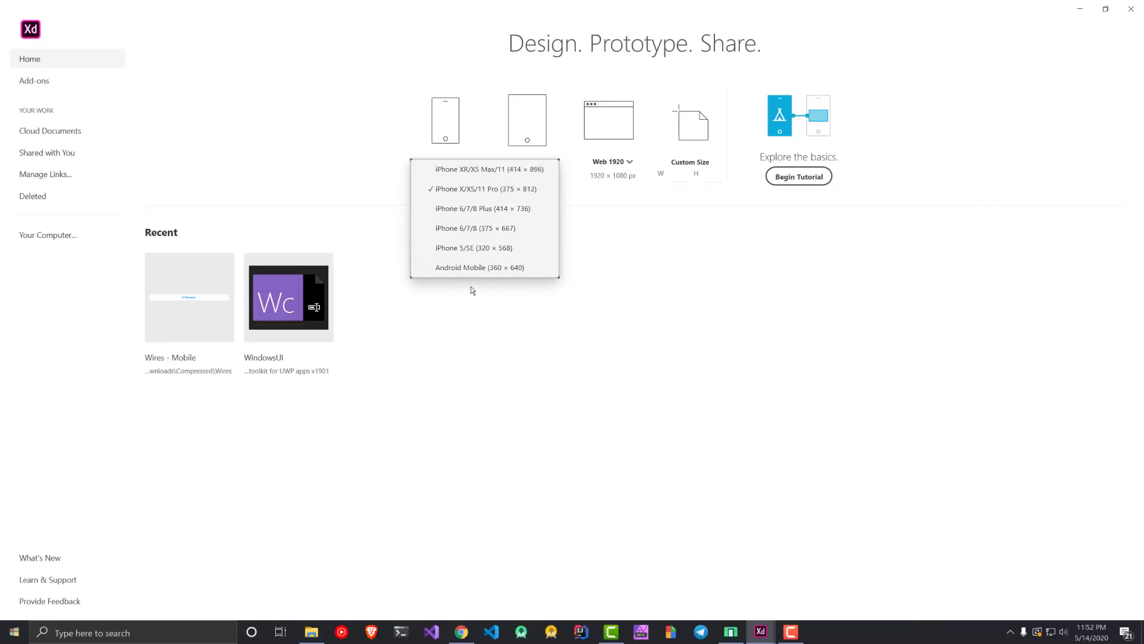
pyautogui.click(457, 176)
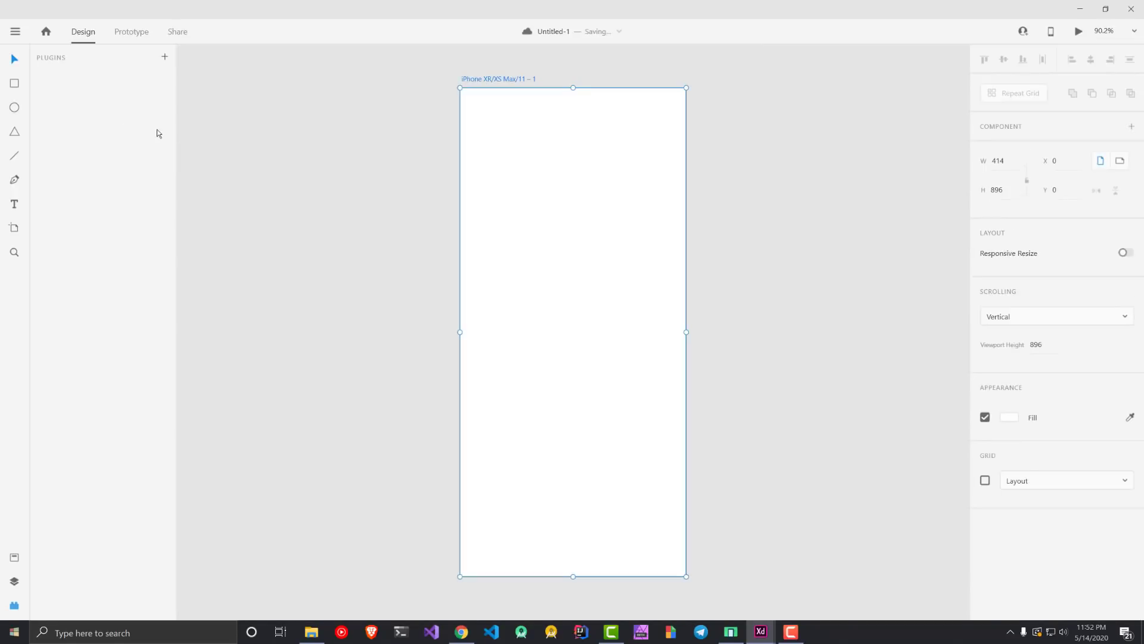
pyautogui.click(14, 32)
pyautogui.click(15, 33)
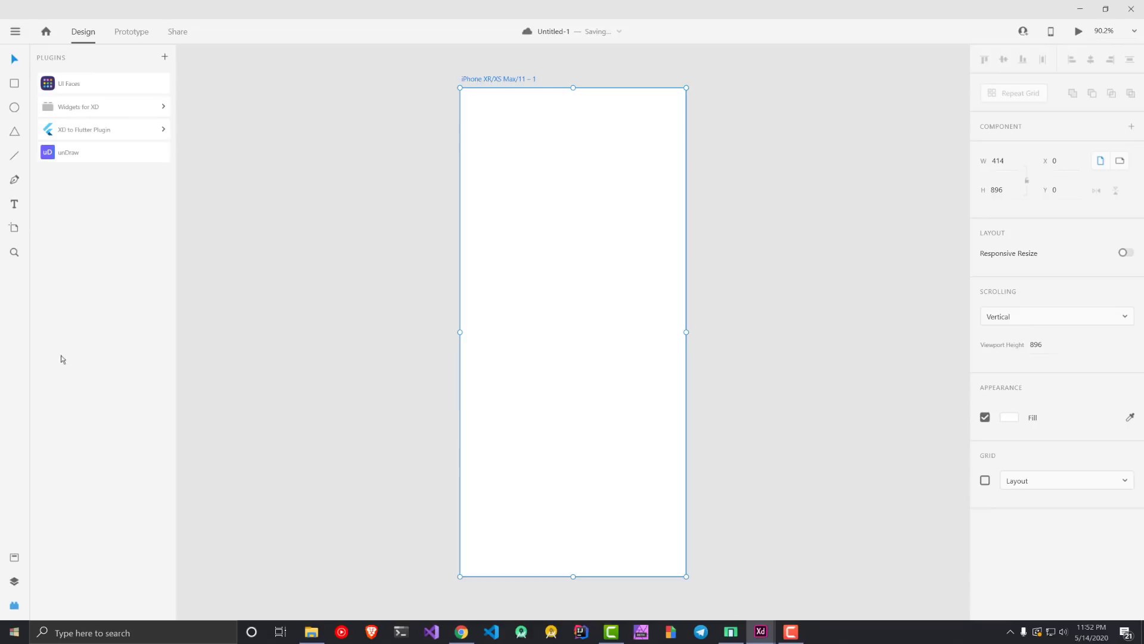
pyautogui.click(293, 335)
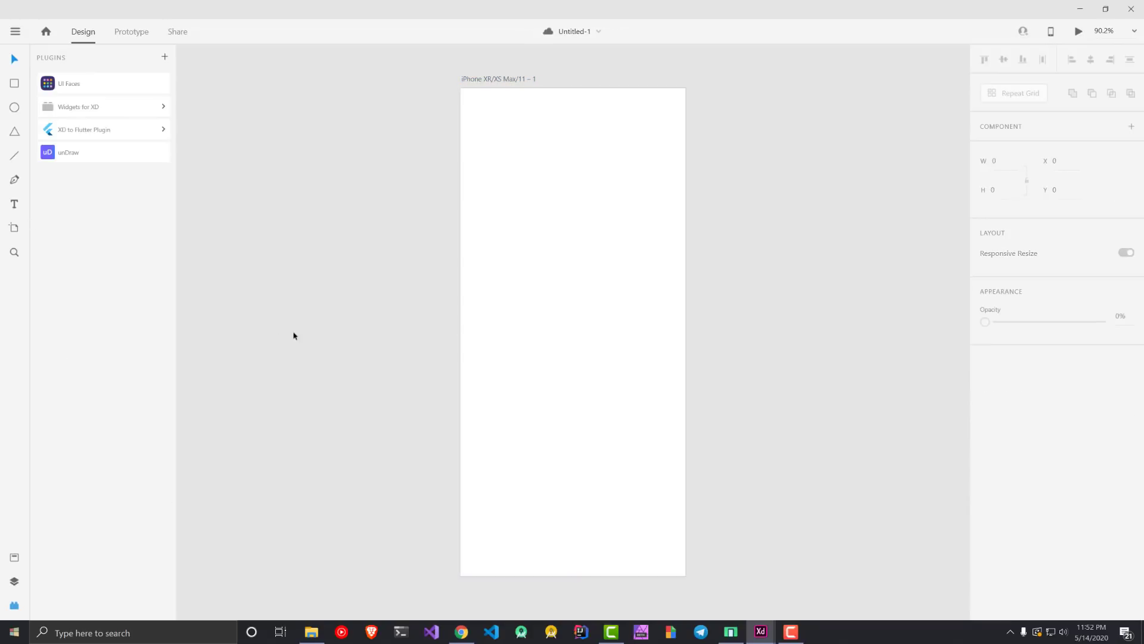
pyautogui.click(13, 606)
pyautogui.click(14, 581)
pyautogui.click(14, 556)
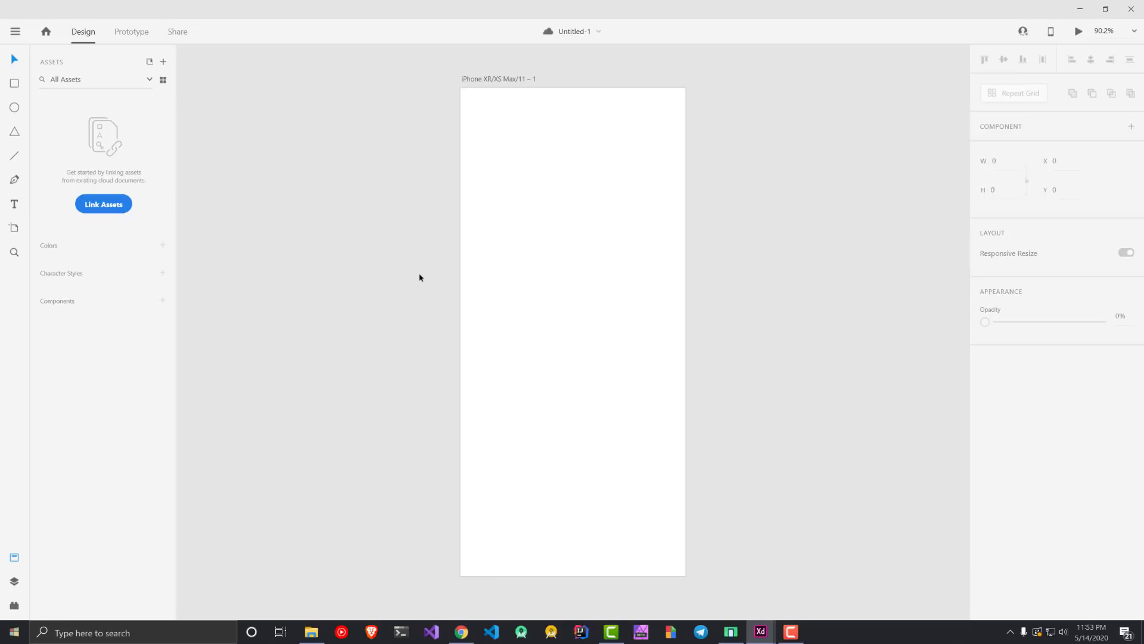
# Step: Open the plugin catalogue and search all plugins for "flutter"
pyautogui.click(15, 607)
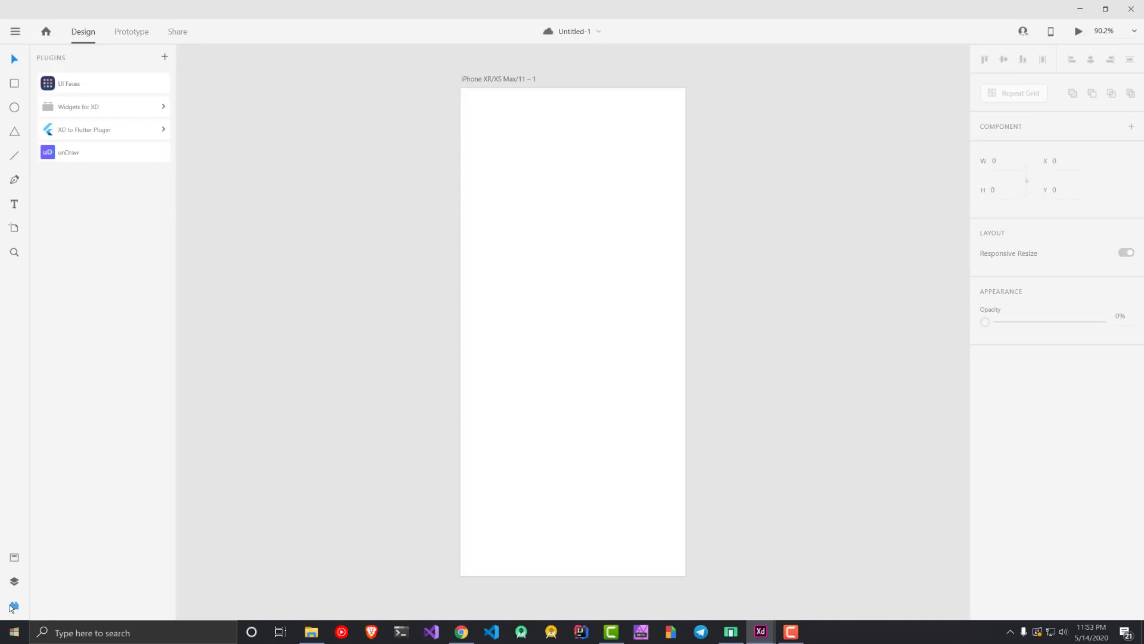
pyautogui.click(165, 57)
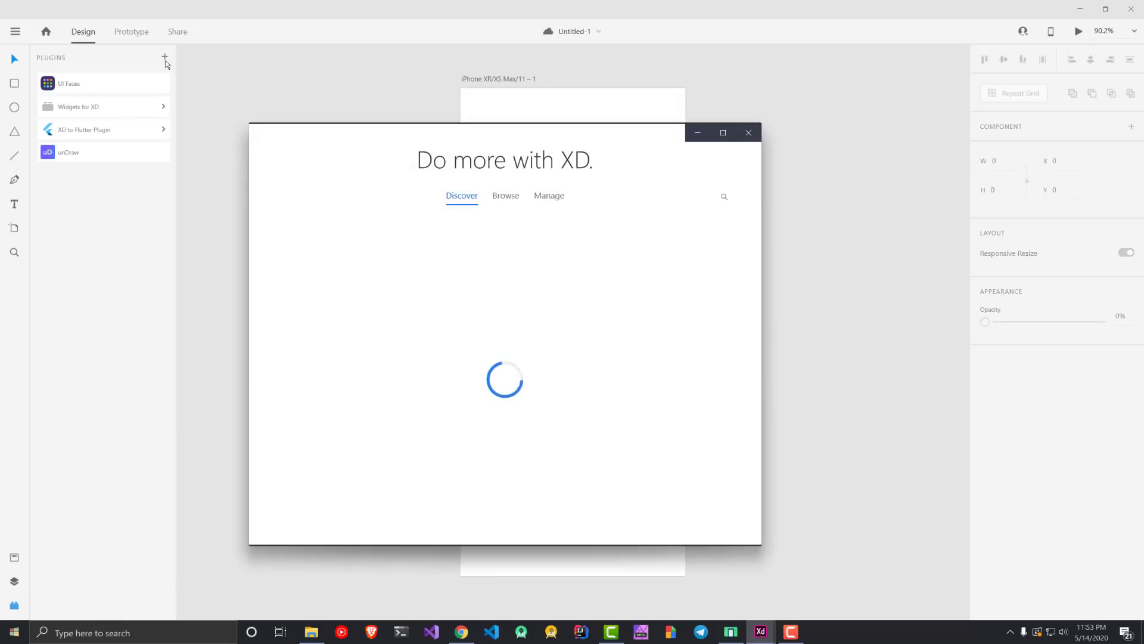
pyautogui.moveTo(563, 141); pyautogui.dragTo(454, 73)
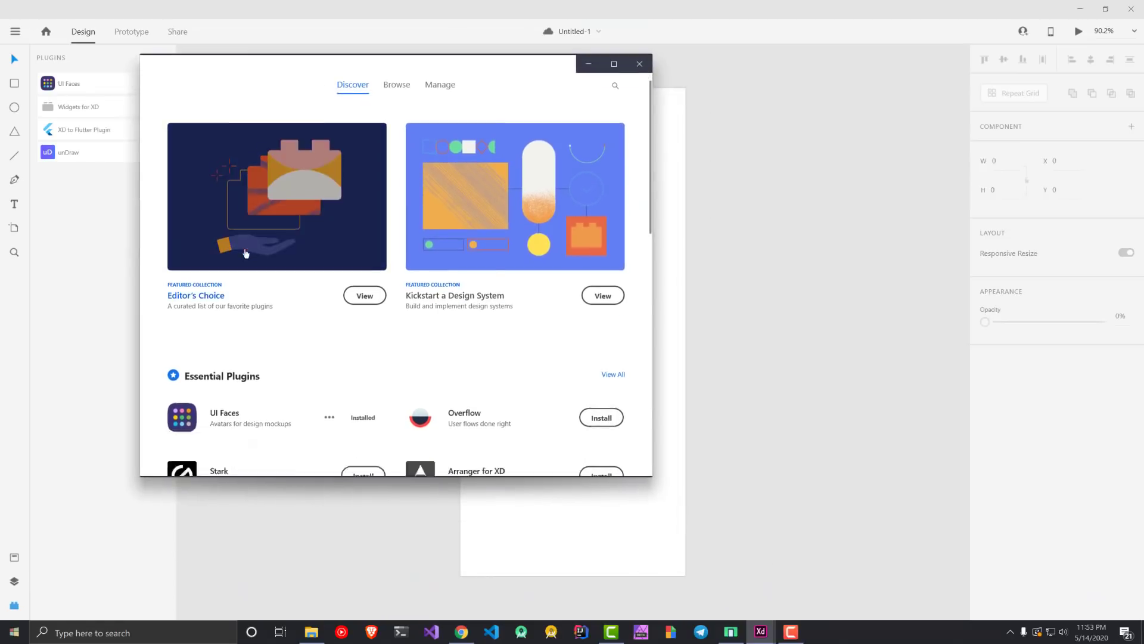
pyautogui.click(397, 127)
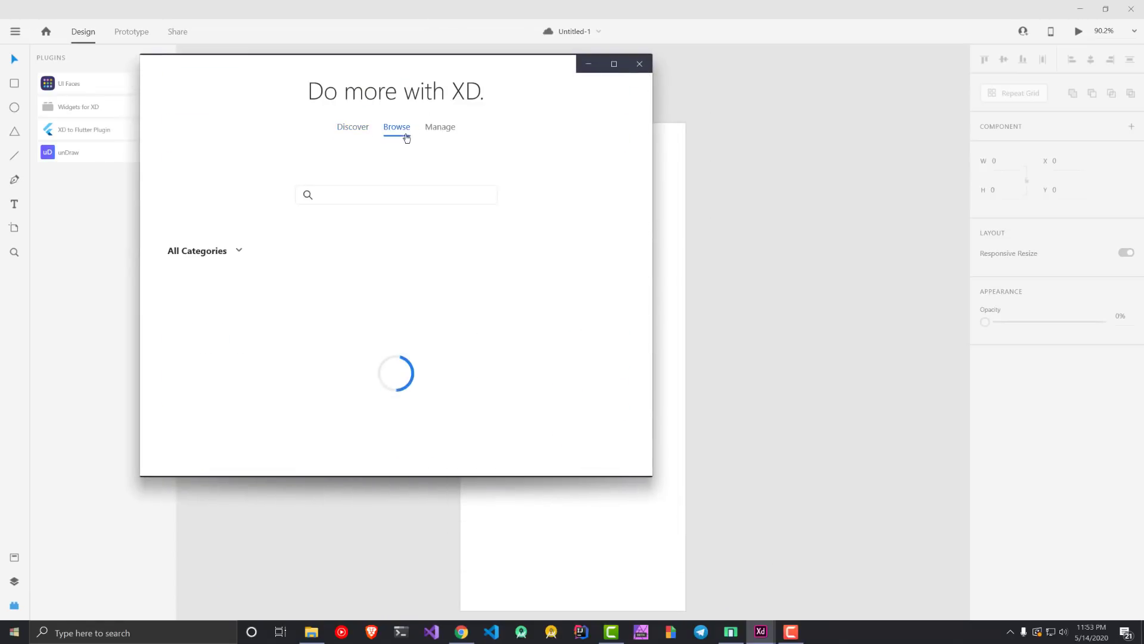
pyautogui.click(363, 195)
pyautogui.write('flutte')
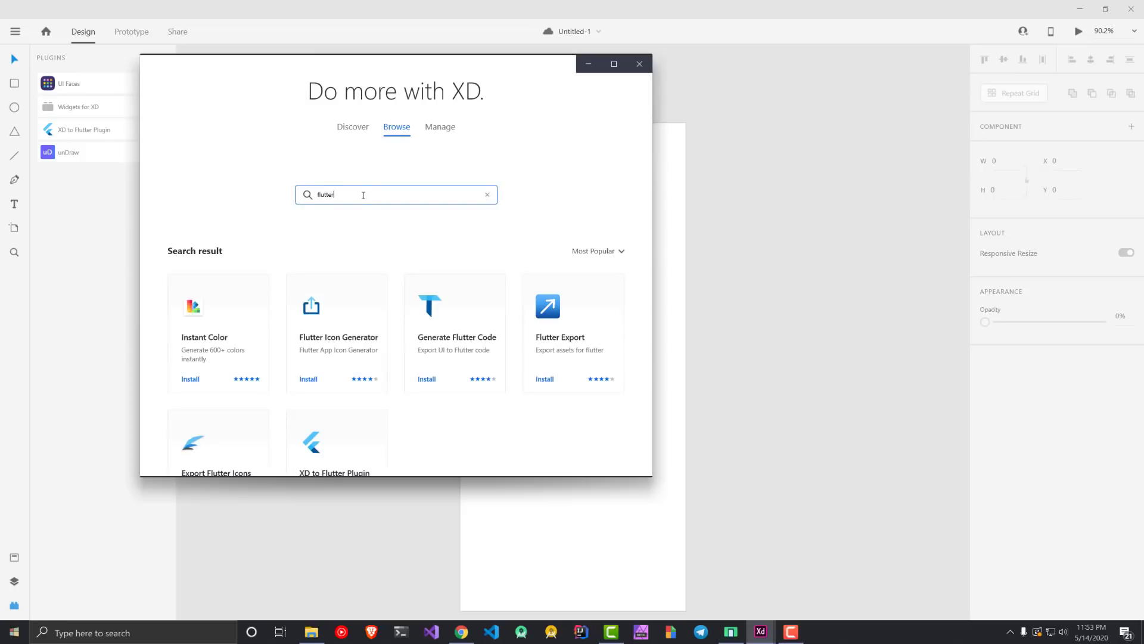
pyautogui.write('r')
pyautogui.scroll(-2, 334, 179)
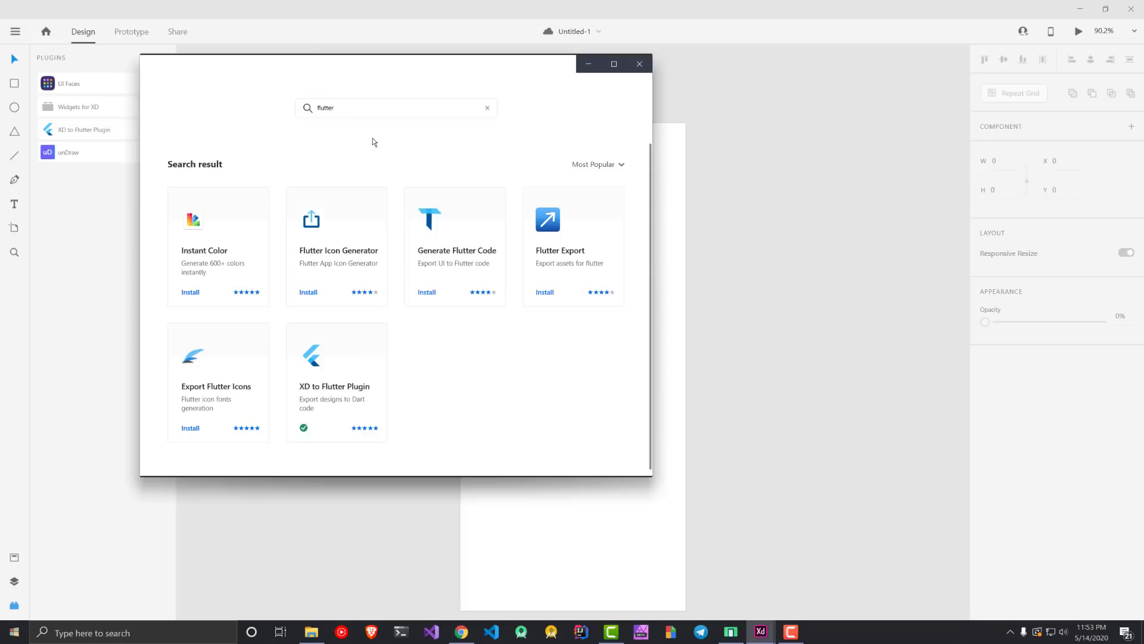
# Step: View the details and preview images of the XD to Flutter Plugin, and return to the search results
pyautogui.click(316, 387)
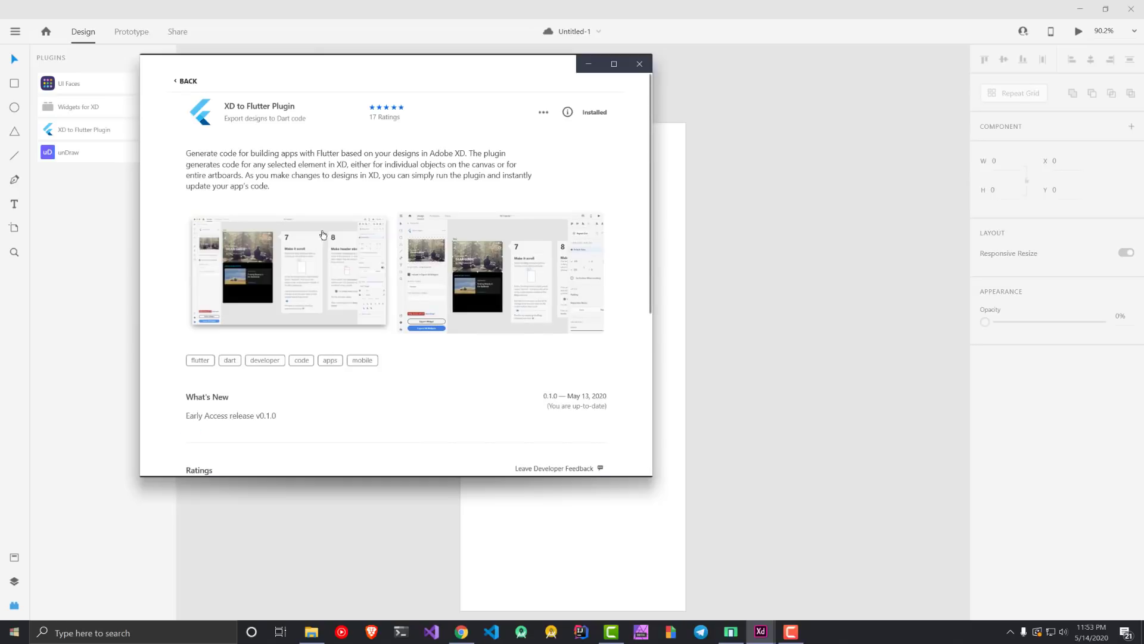
pyautogui.click(326, 232)
pyautogui.click(411, 146)
pyautogui.click(185, 81)
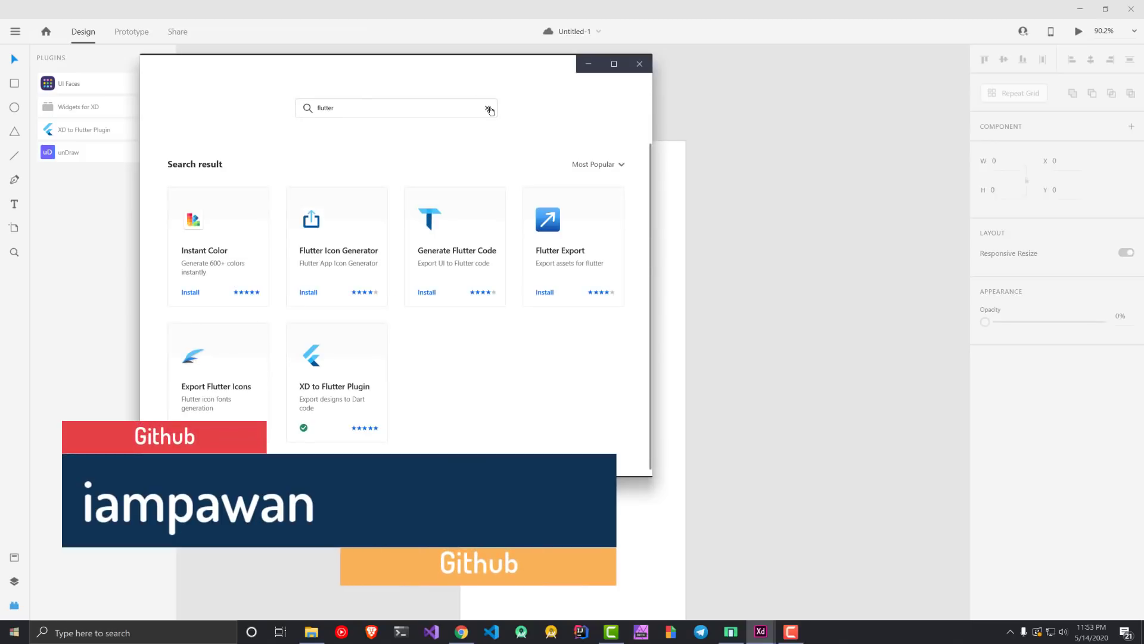
# Step: Clear the plugin search, browse the full list of available plugins, and close the catalogue
pyautogui.click(488, 108)
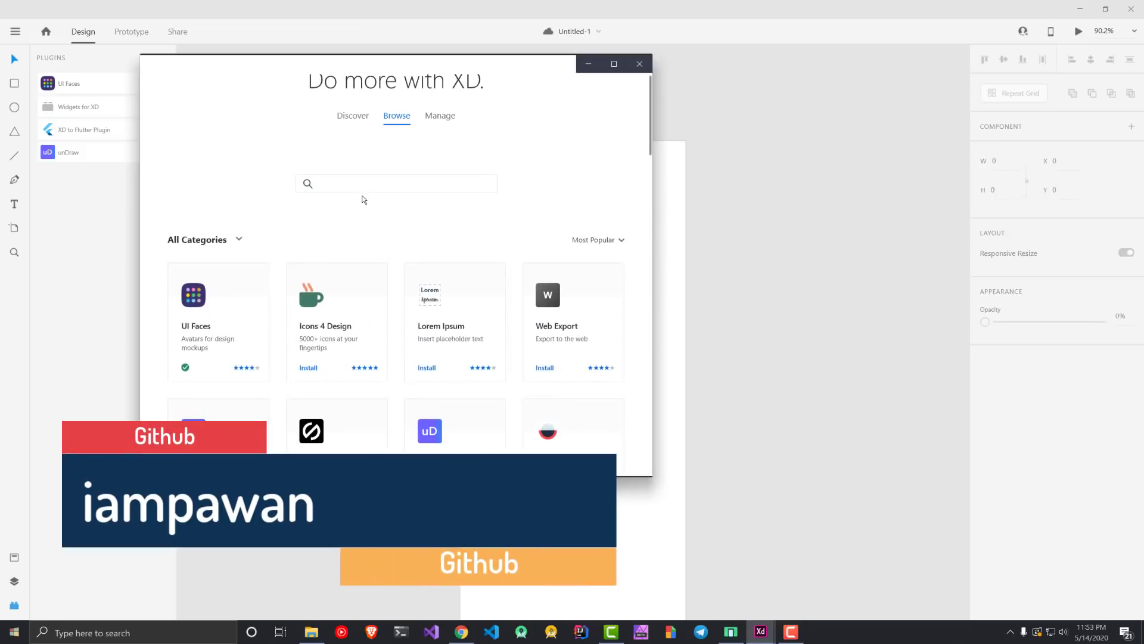
pyautogui.click(336, 190)
pyautogui.scroll(-3, 403, 238)
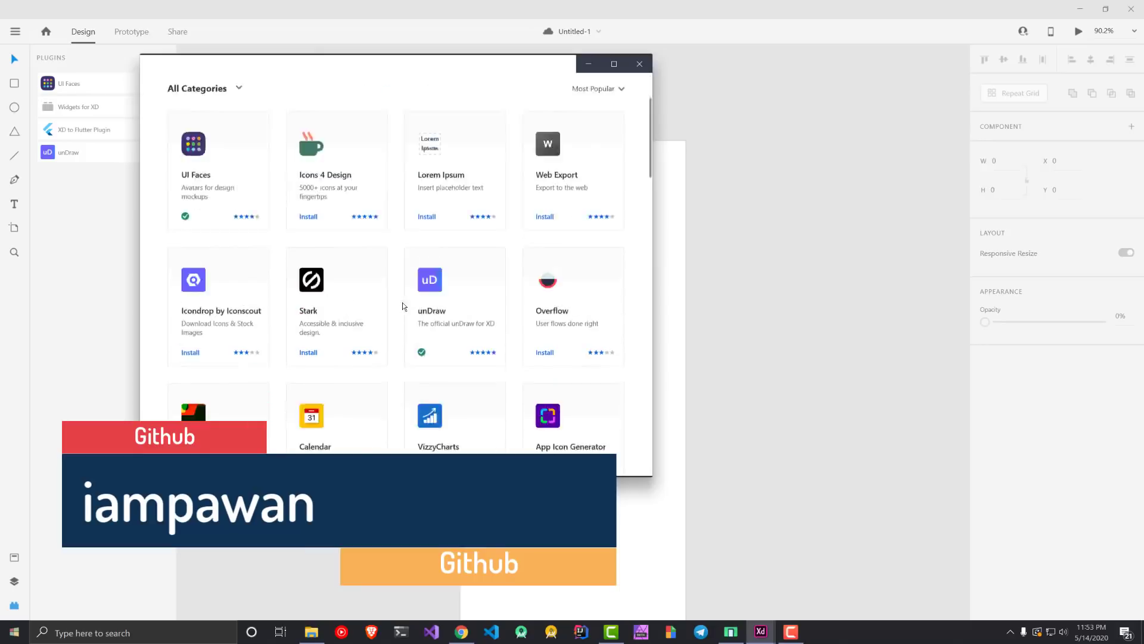
pyautogui.scroll(-2, 402, 309)
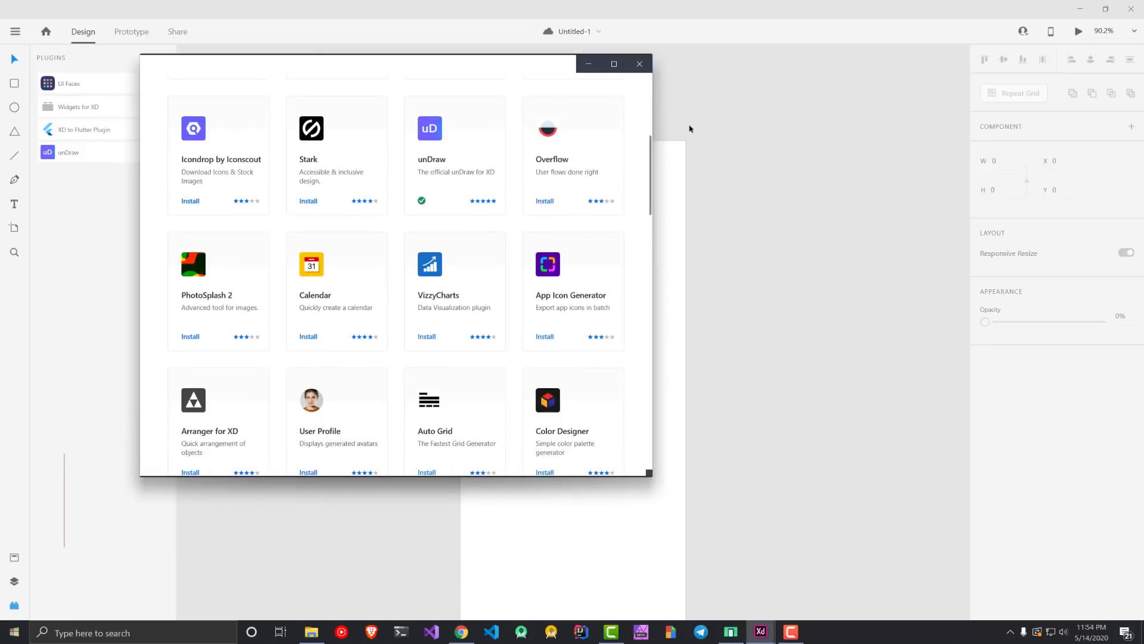
pyautogui.click(637, 71)
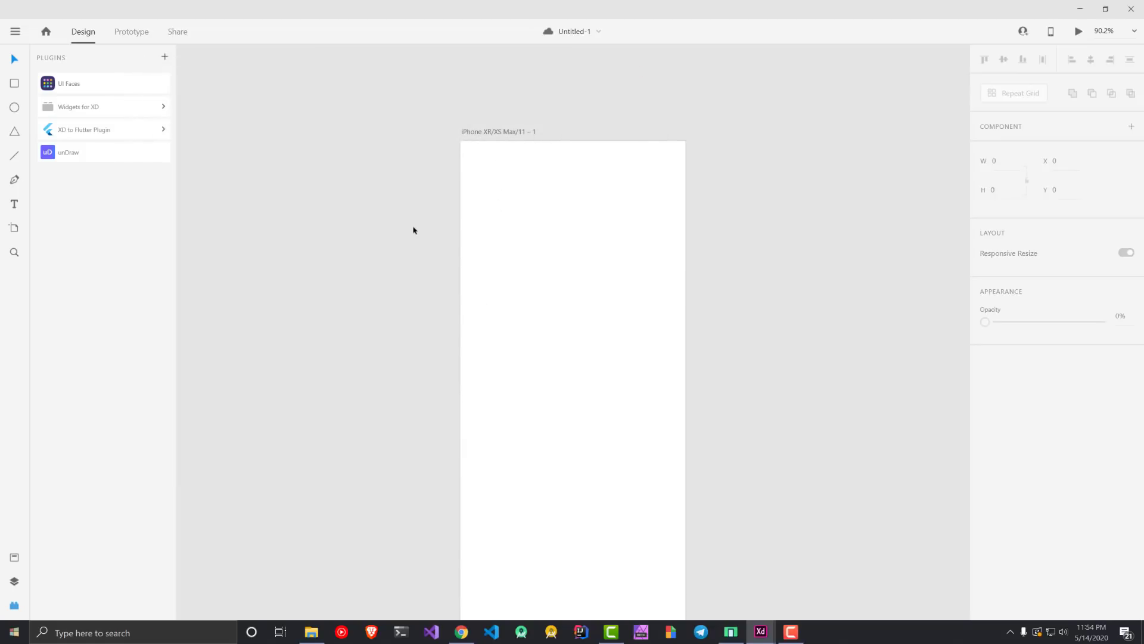
pyautogui.scroll(-1, 414, 230)
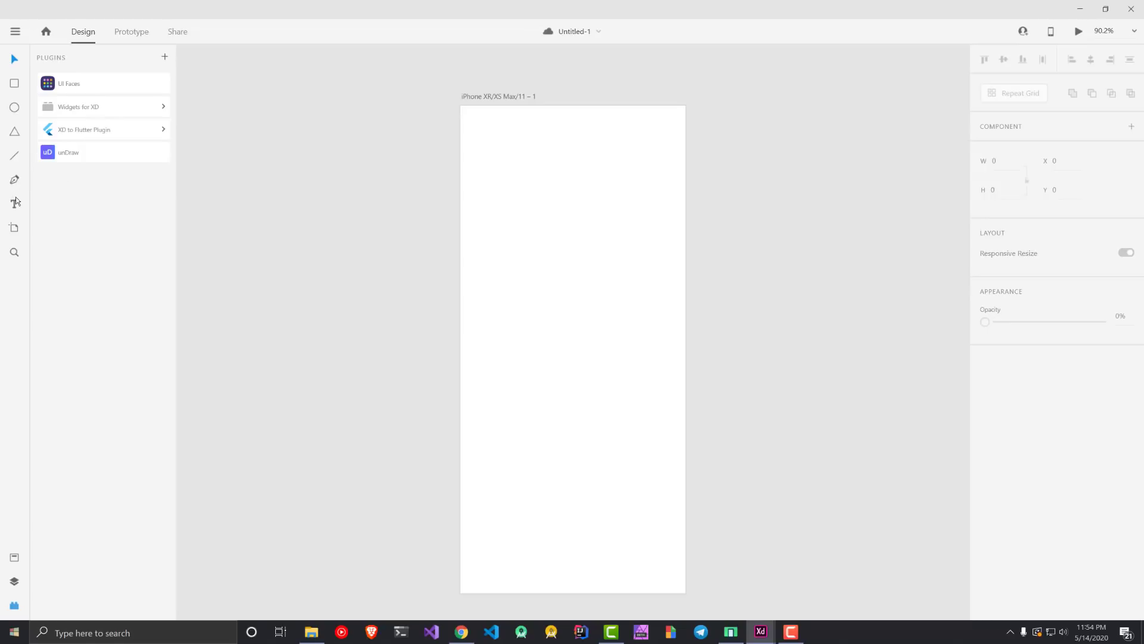
pyautogui.click(15, 229)
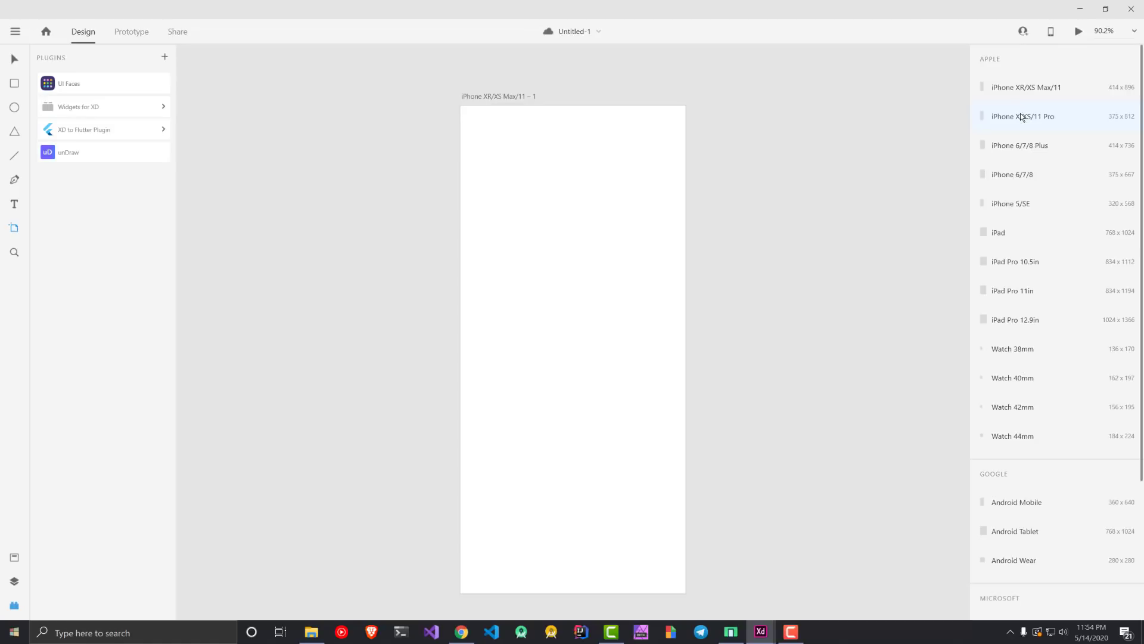
pyautogui.click(1022, 117)
pyautogui.click(820, 170)
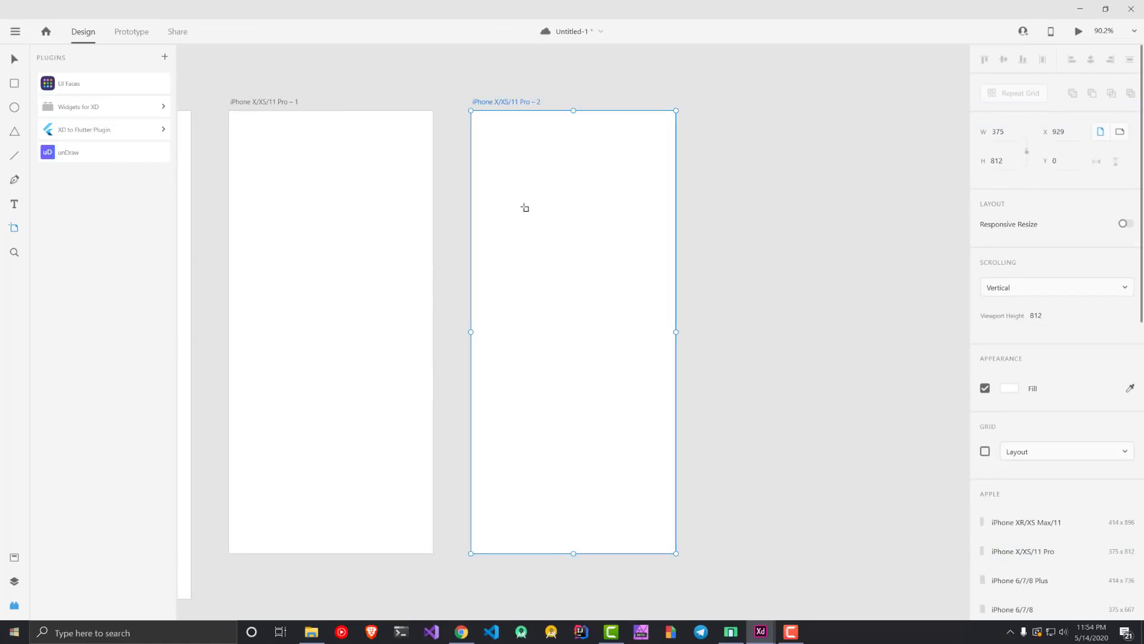
pyautogui.click(15, 58)
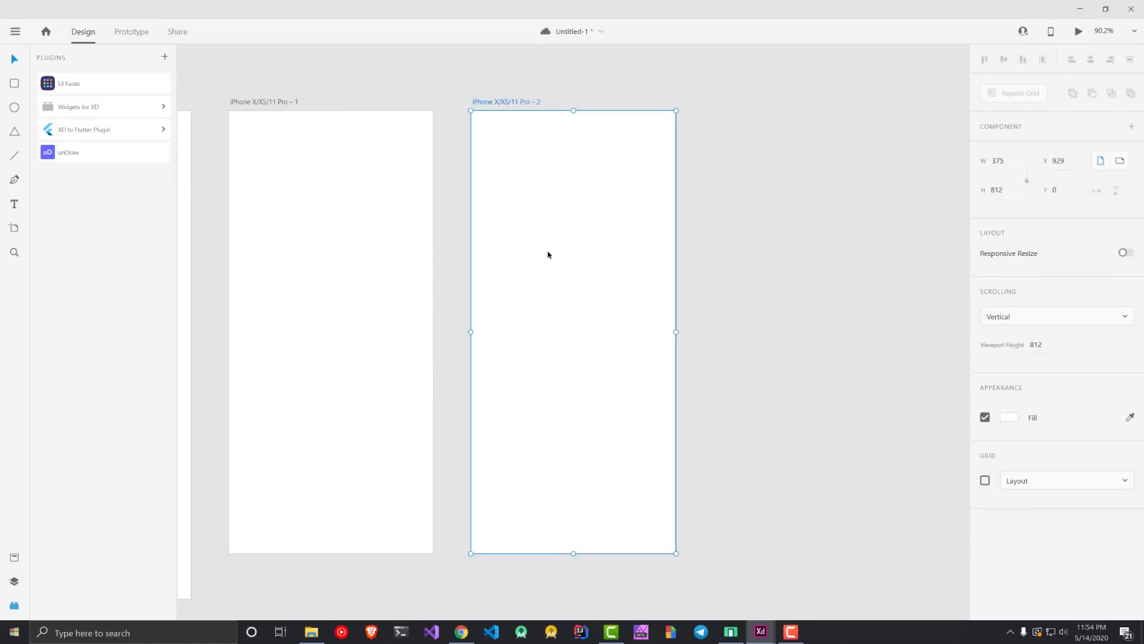
pyautogui.press('Delete')
pyautogui.click(398, 200)
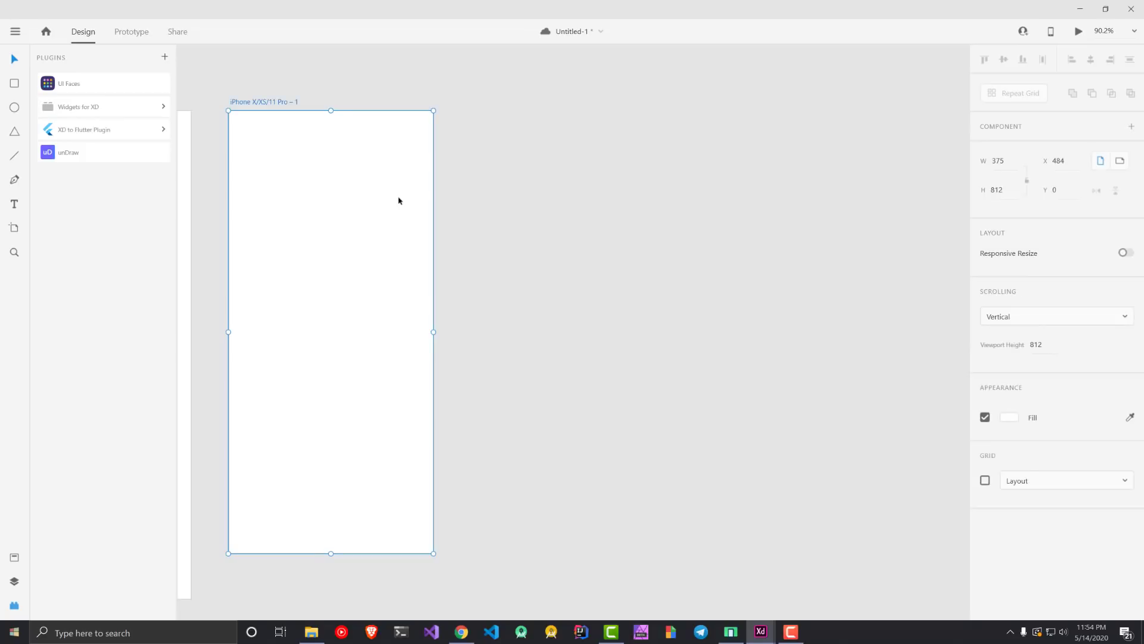
pyautogui.press('Delete')
pyautogui.rightClick(390, 206)
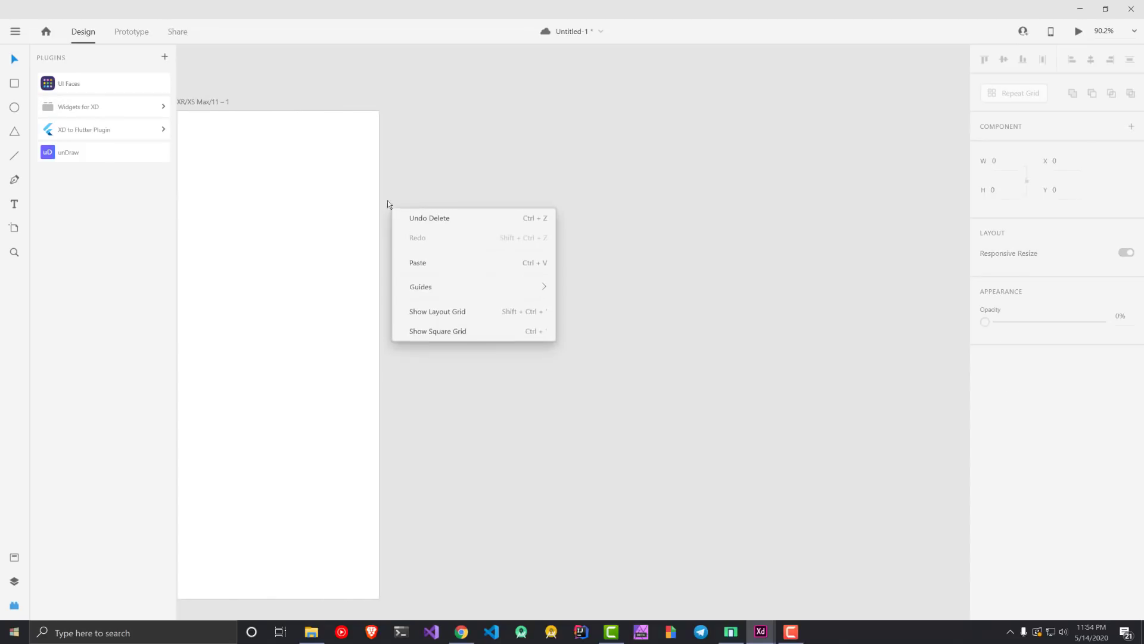
pyautogui.click(396, 141)
# Step: Draw a 414 × 896 rectangle that covers the whole iPhone XR/XS Max/11 artboard
pyautogui.hscroll(-5, 394, 140)
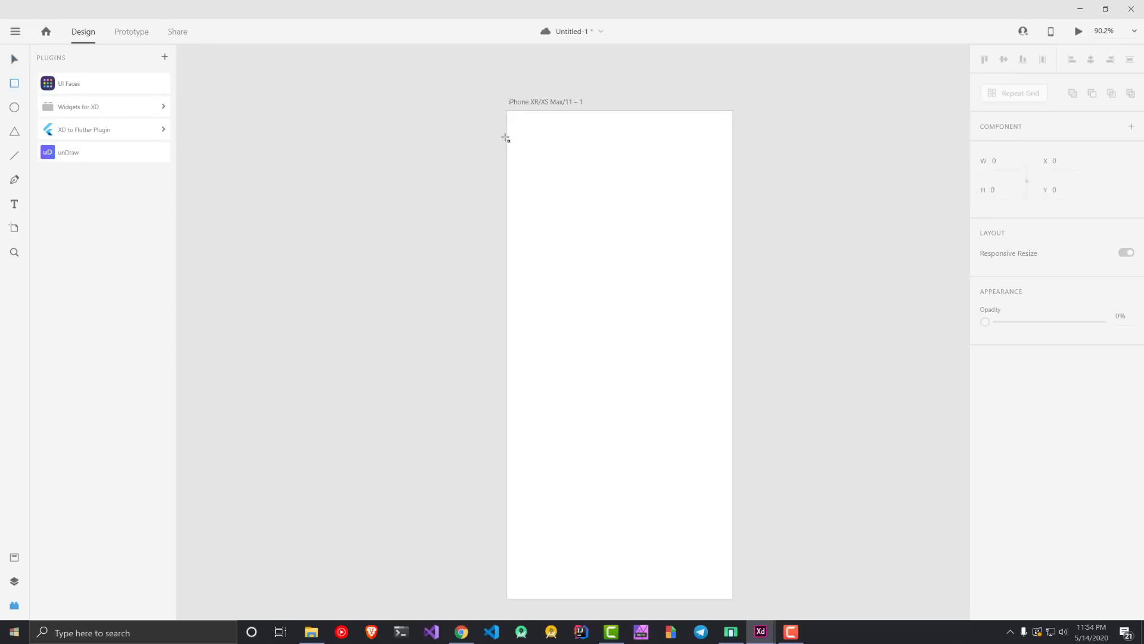
pyautogui.moveTo(508, 112); pyautogui.dragTo(733, 598)
pyautogui.scroll(-3, 983, 286)
pyautogui.scroll(3, 1136, 92)
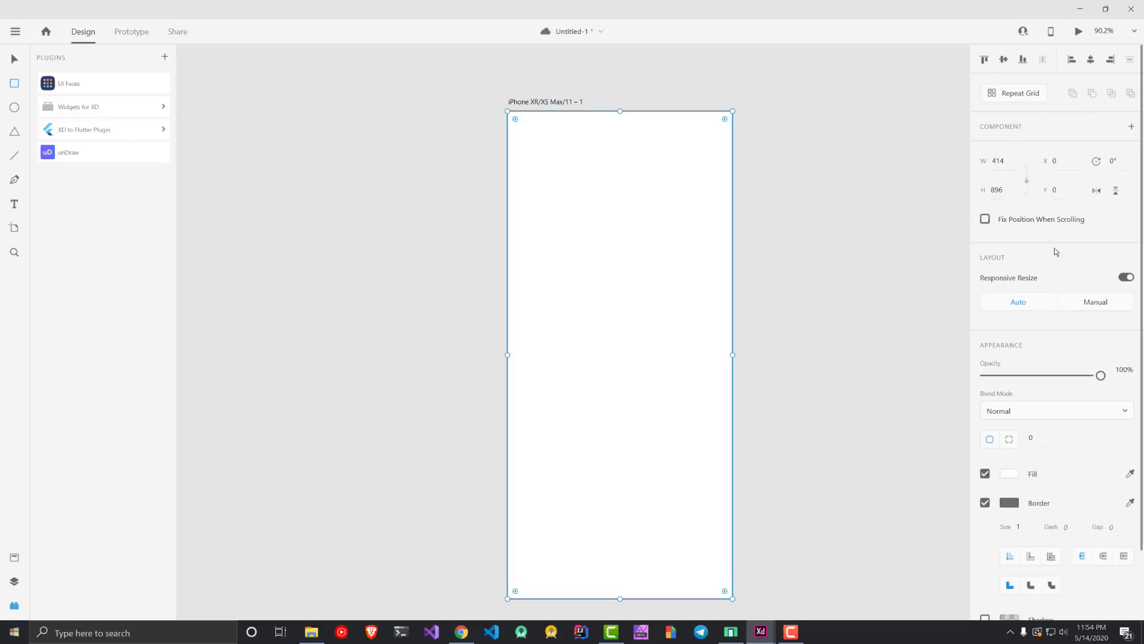
# Step: Set the full-artboard rectangle's fill to the solid red #ED0C0C
pyautogui.scroll(-3, 1055, 251)
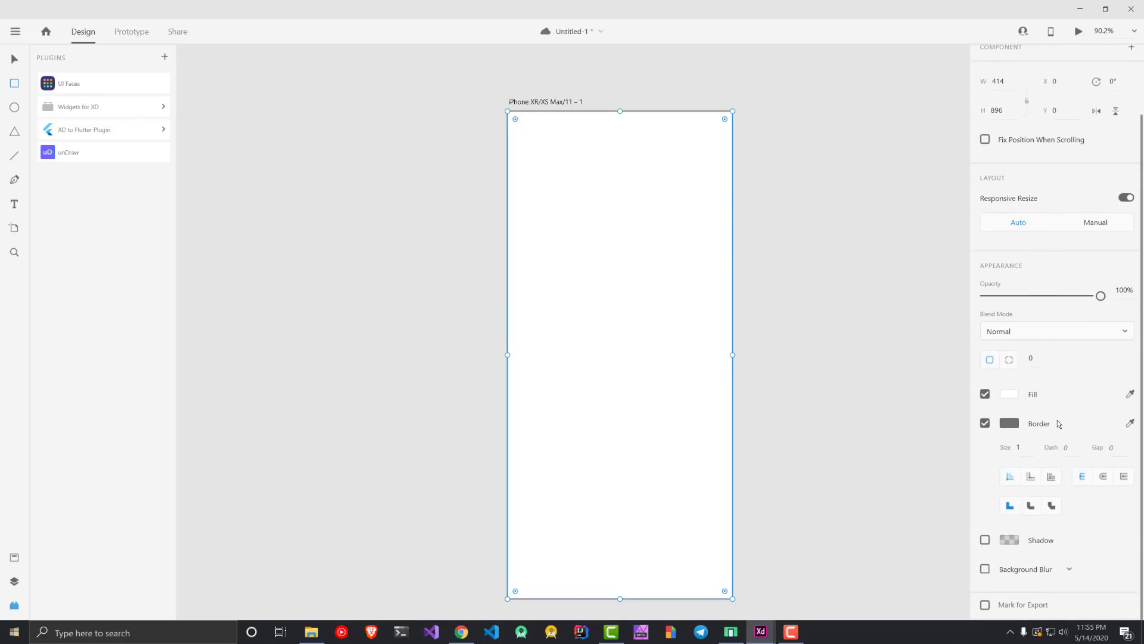
pyautogui.click(1018, 395)
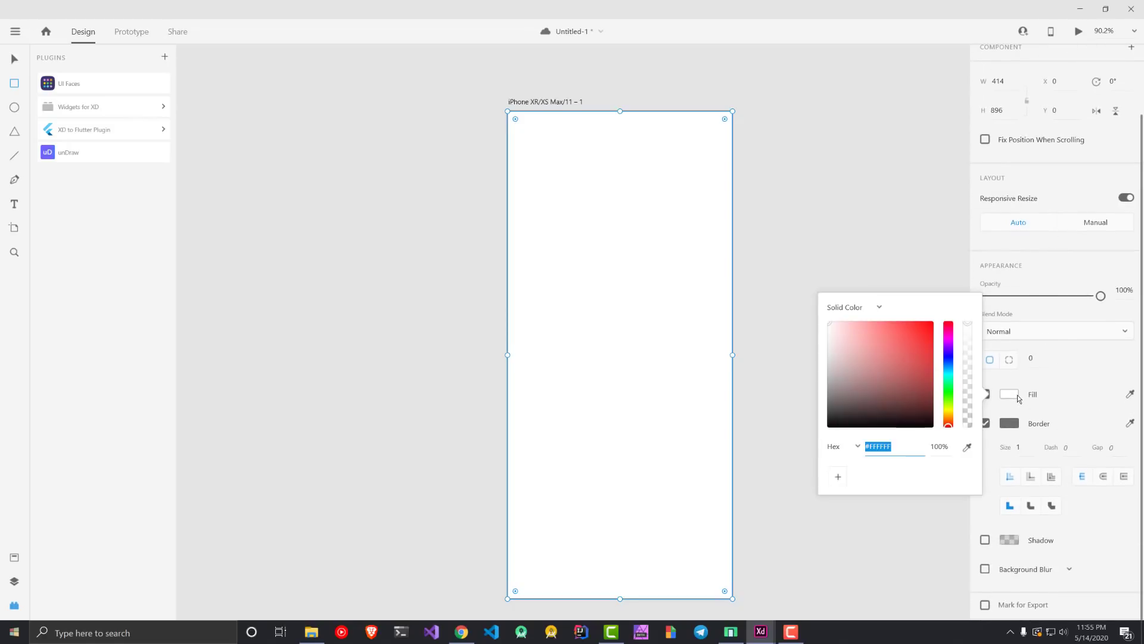
pyautogui.click(928, 331)
pyautogui.click(838, 275)
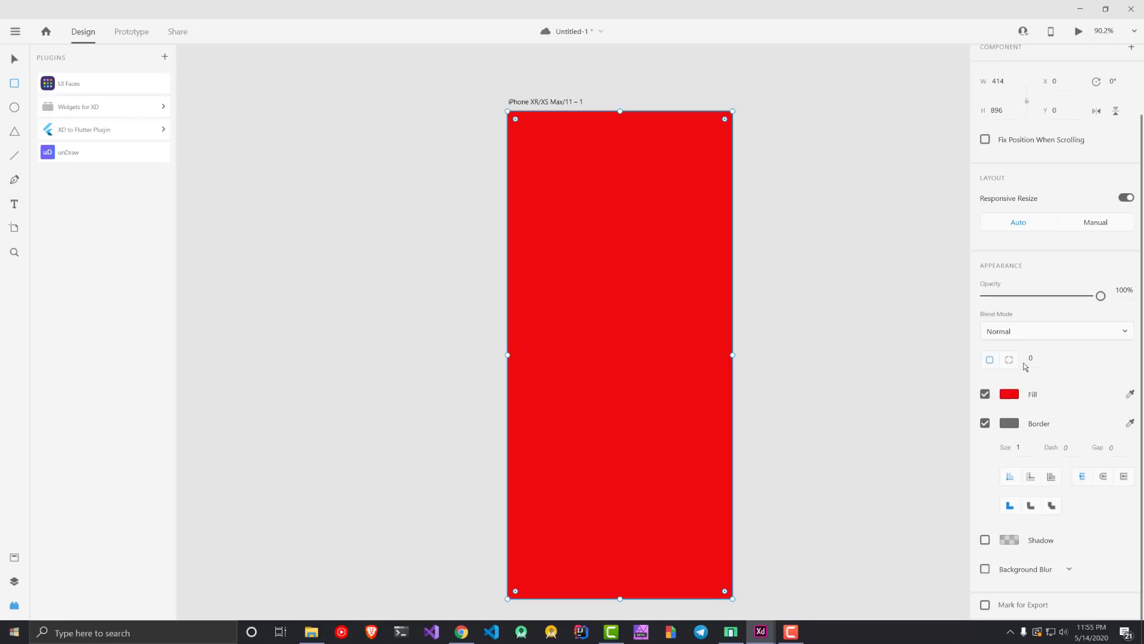
# Step: Change the full-artboard rectangle's fill to a linear gradient from near-black red to a brighter dark red
pyautogui.click(1009, 394)
pyautogui.click(872, 308)
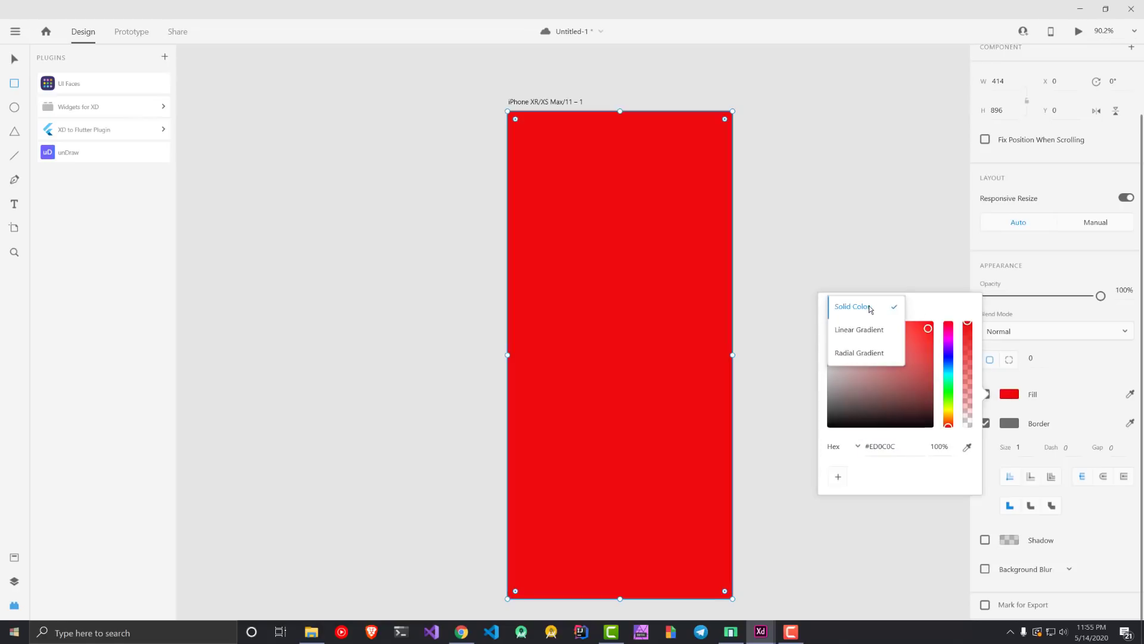
pyautogui.click(865, 331)
pyautogui.click(919, 371)
pyautogui.moveTo(918, 381); pyautogui.dragTo(912, 411)
pyautogui.click(715, 312)
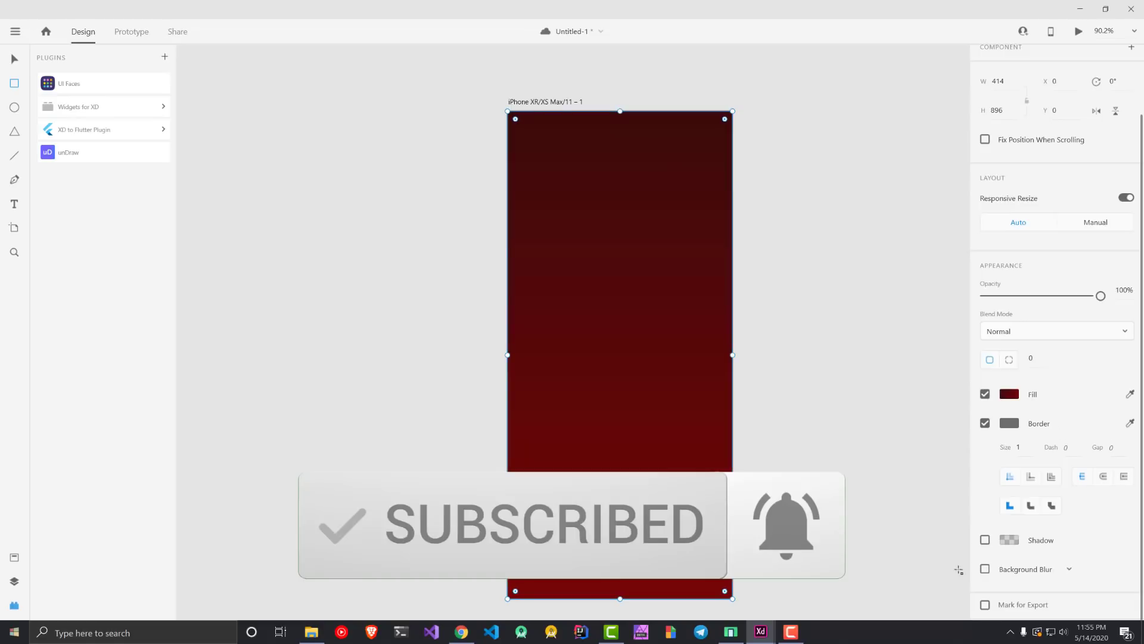
# Step: Delete the gradient-filled rectangle from the artboard
pyautogui.click(1068, 570)
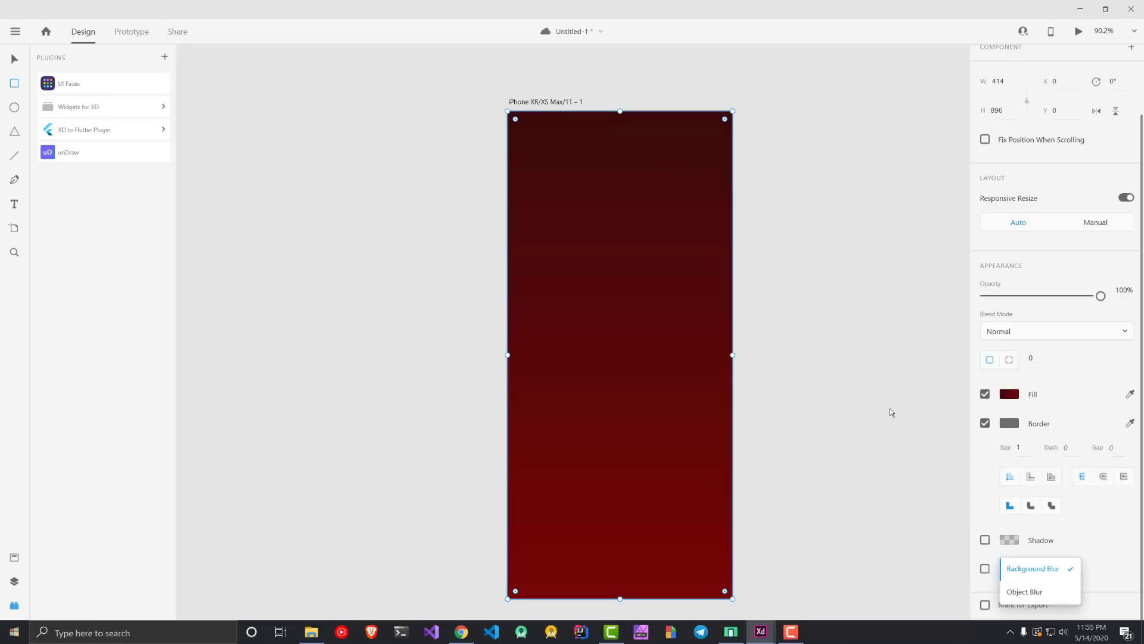
pyautogui.scroll(3, 714, 296)
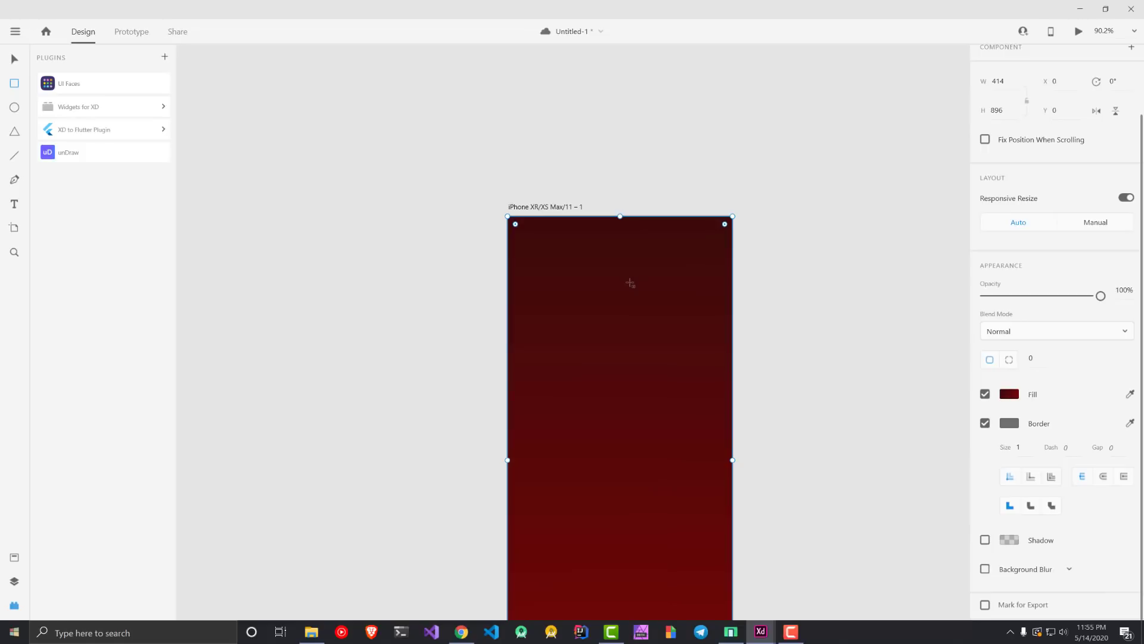
pyautogui.press('Delete')
pyautogui.scroll(4, 321, 292)
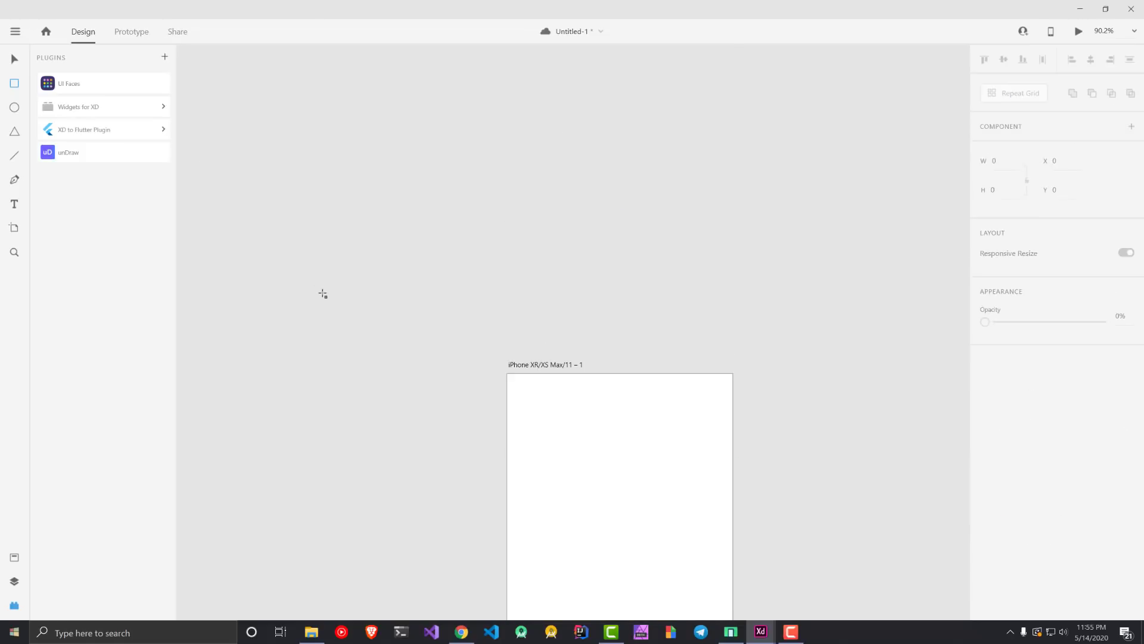
pyautogui.scroll(-8, 322, 289)
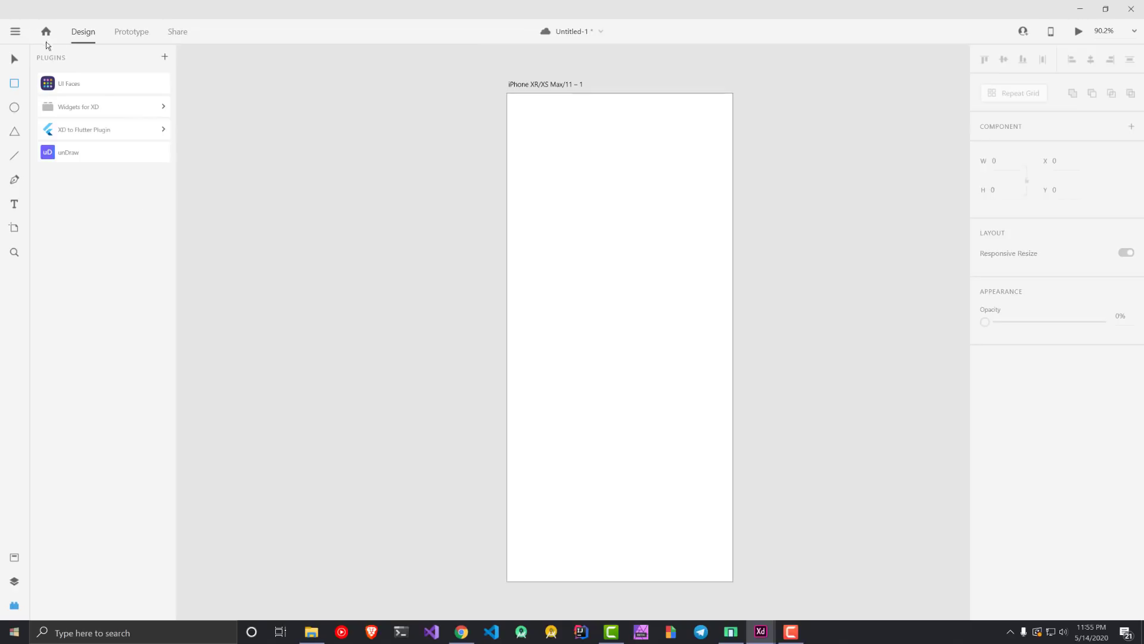
# Step: View the list of UI kits that can be downloaded, and return to the empty artboard
pyautogui.click(16, 34)
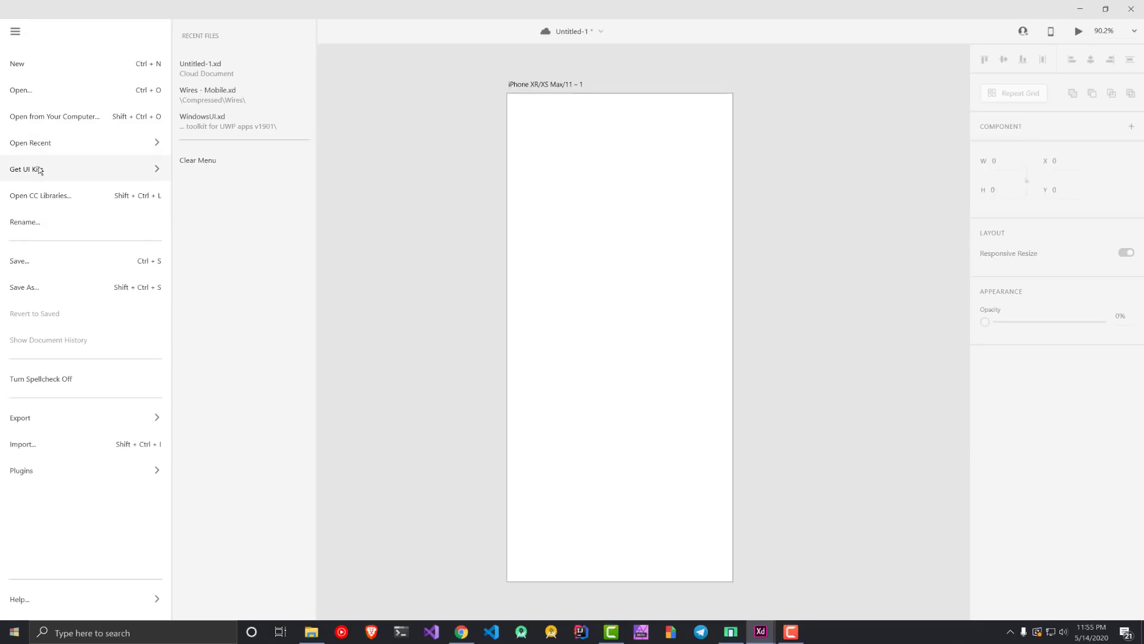
pyautogui.moveTo(69, 173)
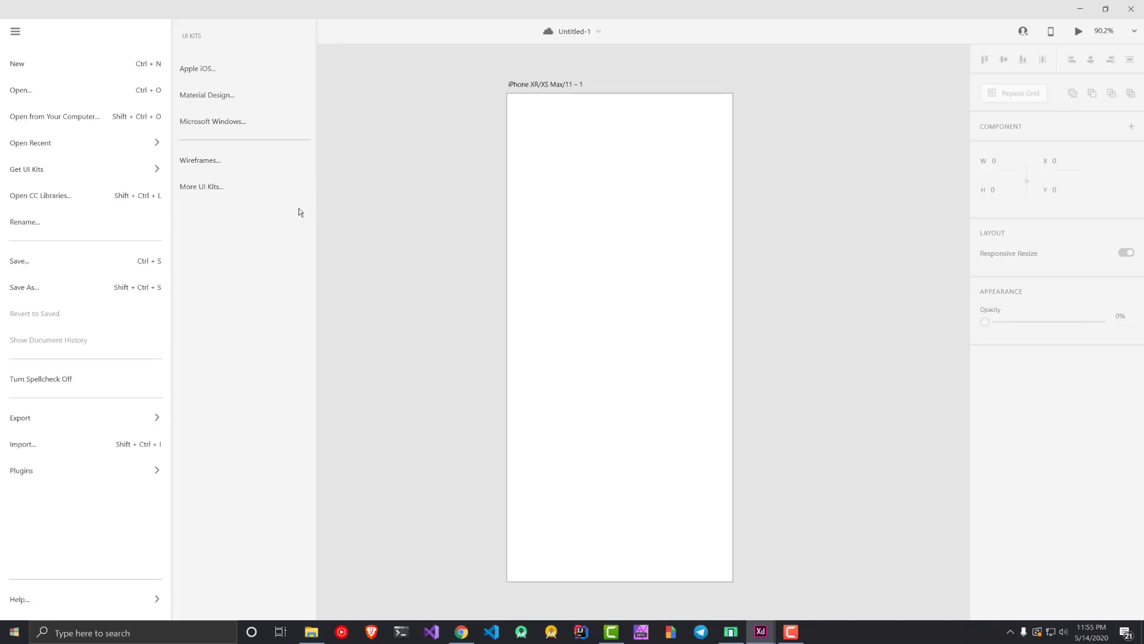
pyautogui.click(378, 286)
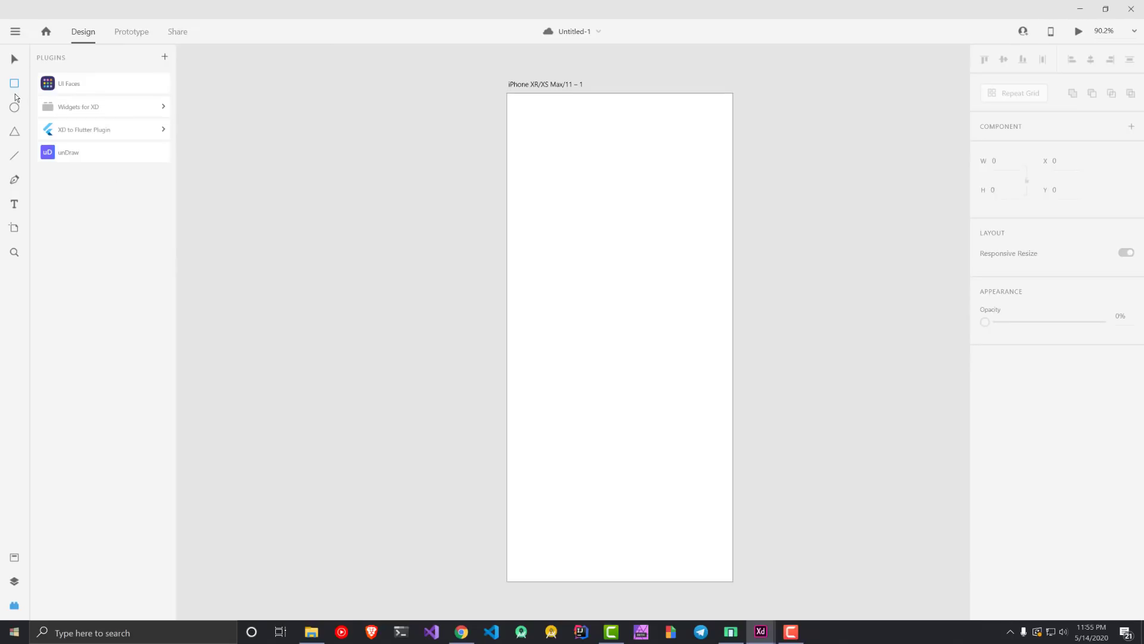
# Step: Try to load the Remote meeting illustration from the unDraw plugin
pyautogui.click(63, 153)
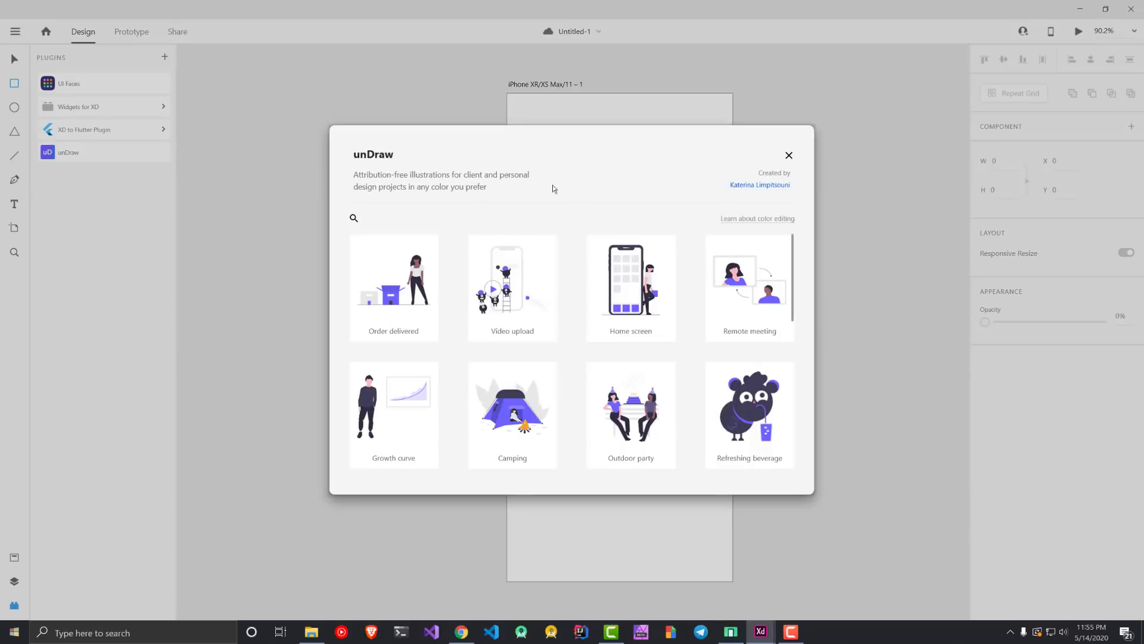
pyautogui.scroll(-1, 551, 261)
pyautogui.scroll(1, 551, 261)
pyautogui.click(748, 285)
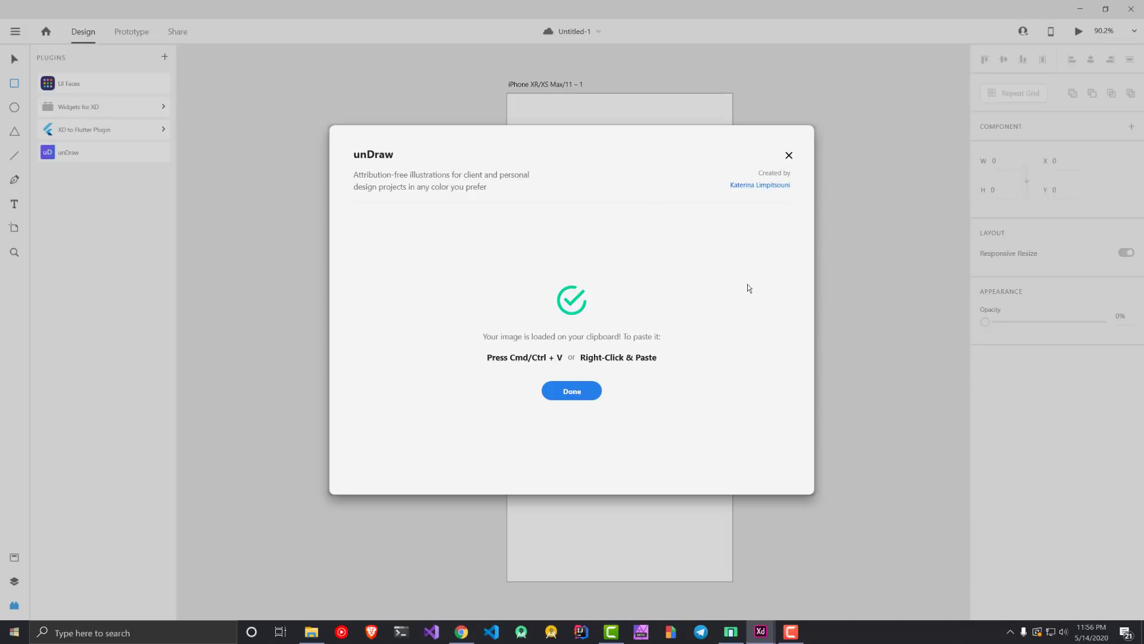
pyautogui.click(579, 391)
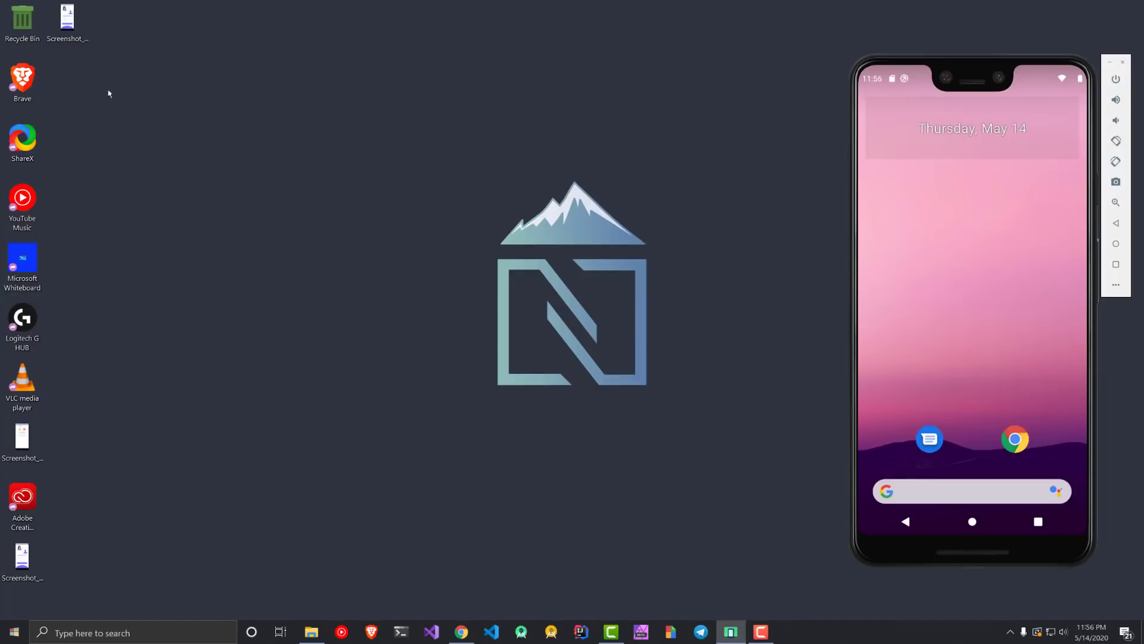
# Step: Relaunch Adobe XD without sending the crash report, and reopen the recent cloud document Untitled-1
pyautogui.click(144, 634)
pyautogui.write('xd')
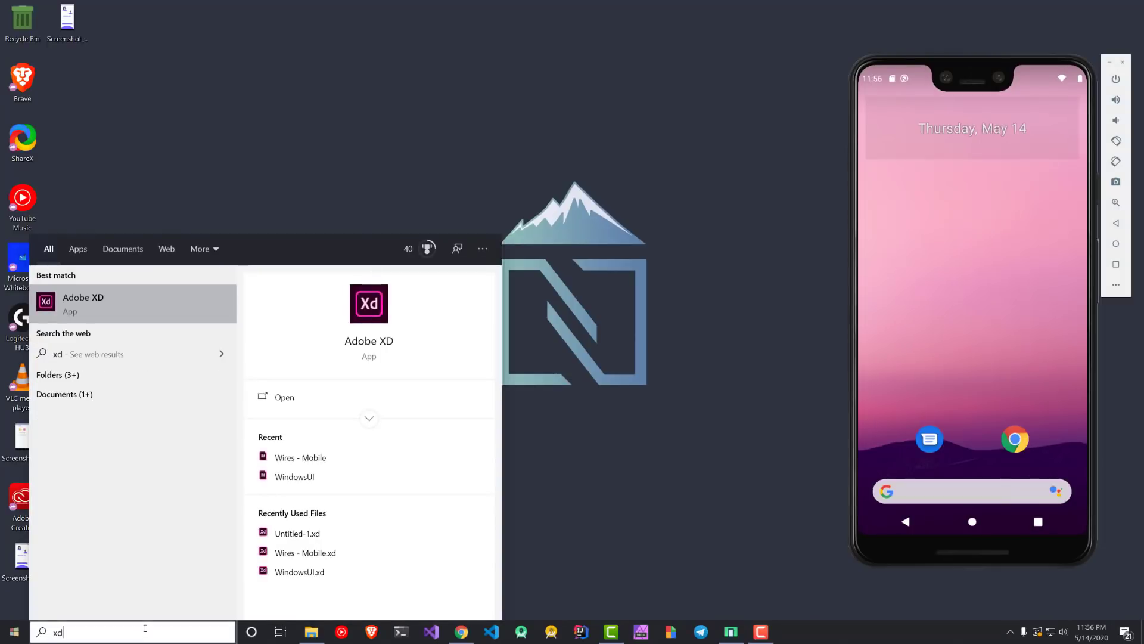
pyautogui.press('Return')
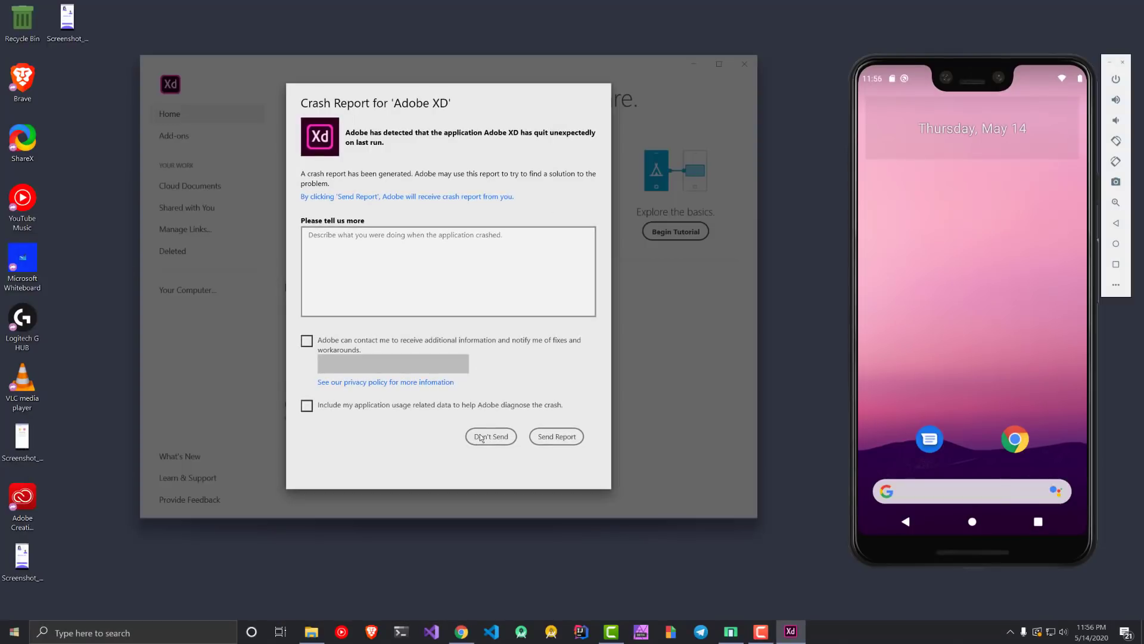
pyautogui.click(501, 438)
pyautogui.click(719, 64)
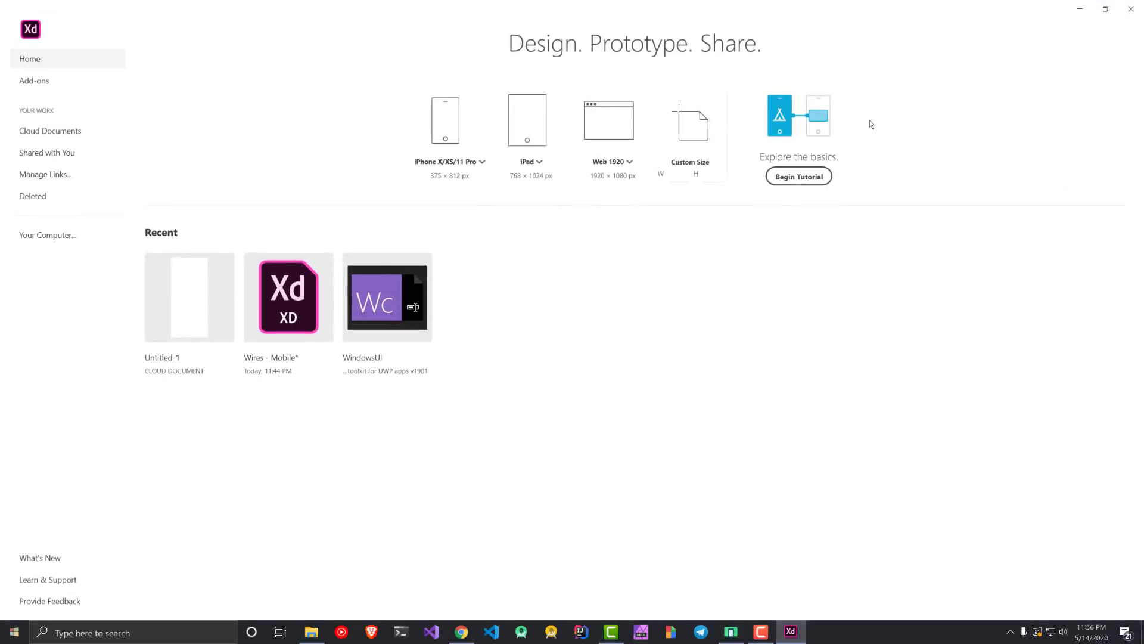
pyautogui.click(201, 292)
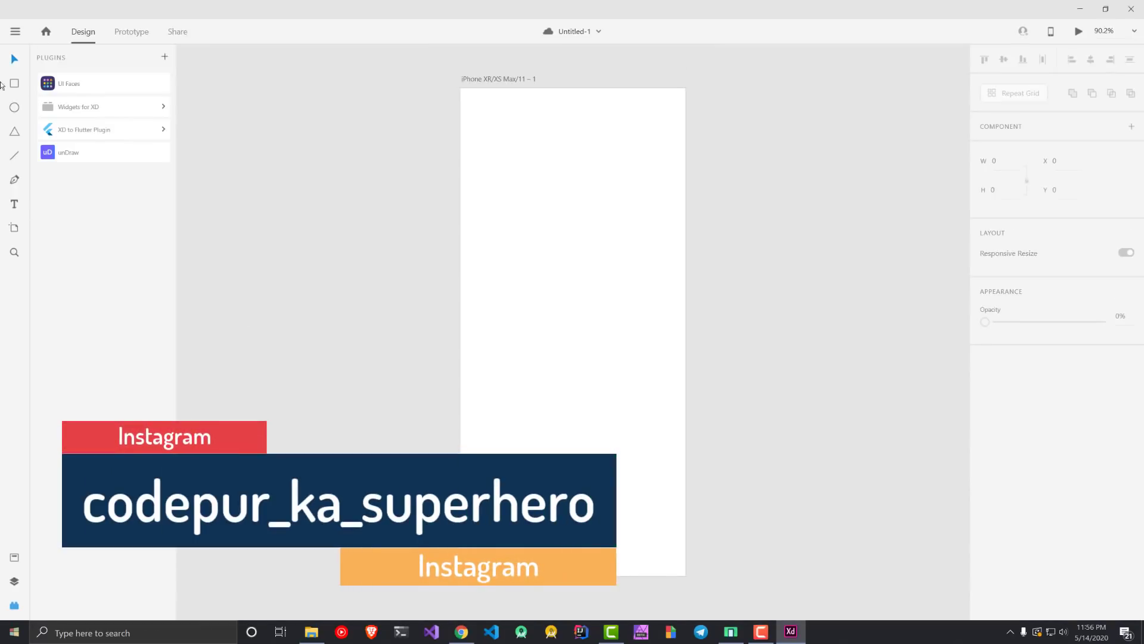
# Step: Load the Remote meeting illustration from the unDraw plugin and paste it onto the artboard
pyautogui.click(65, 153)
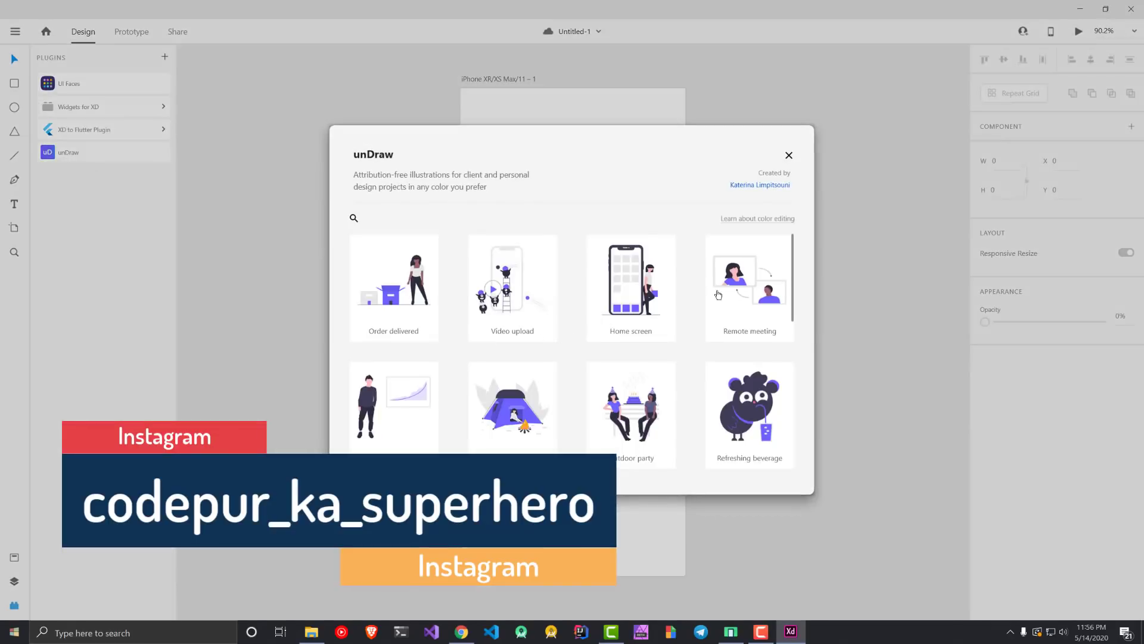
pyautogui.click(748, 280)
pyautogui.click(580, 389)
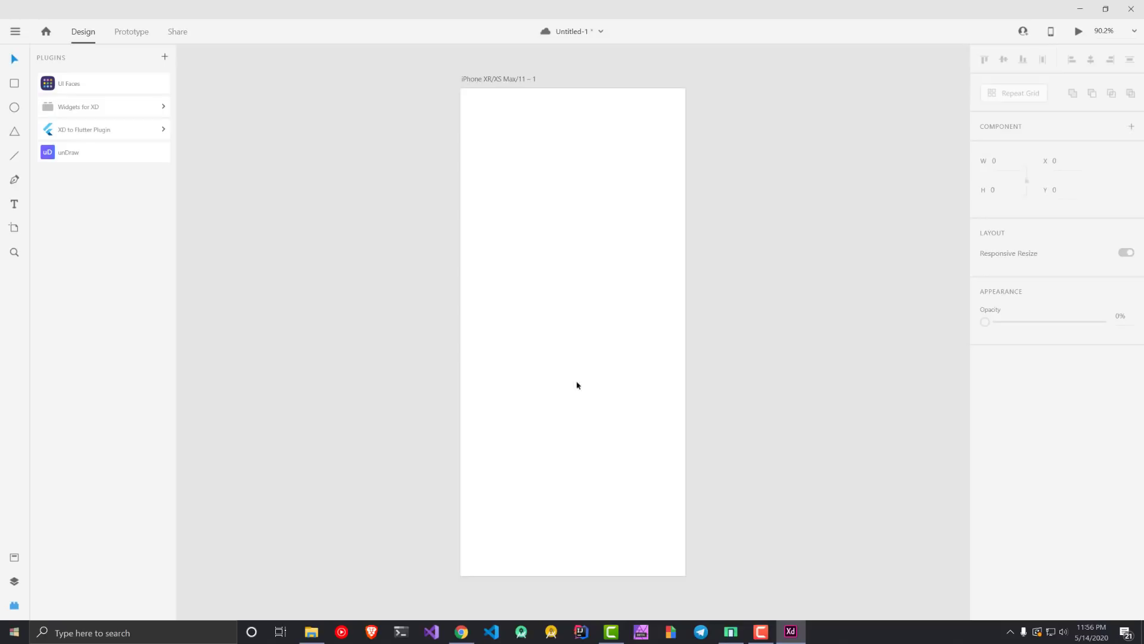
pyautogui.hotkey('ctrl', 'v')
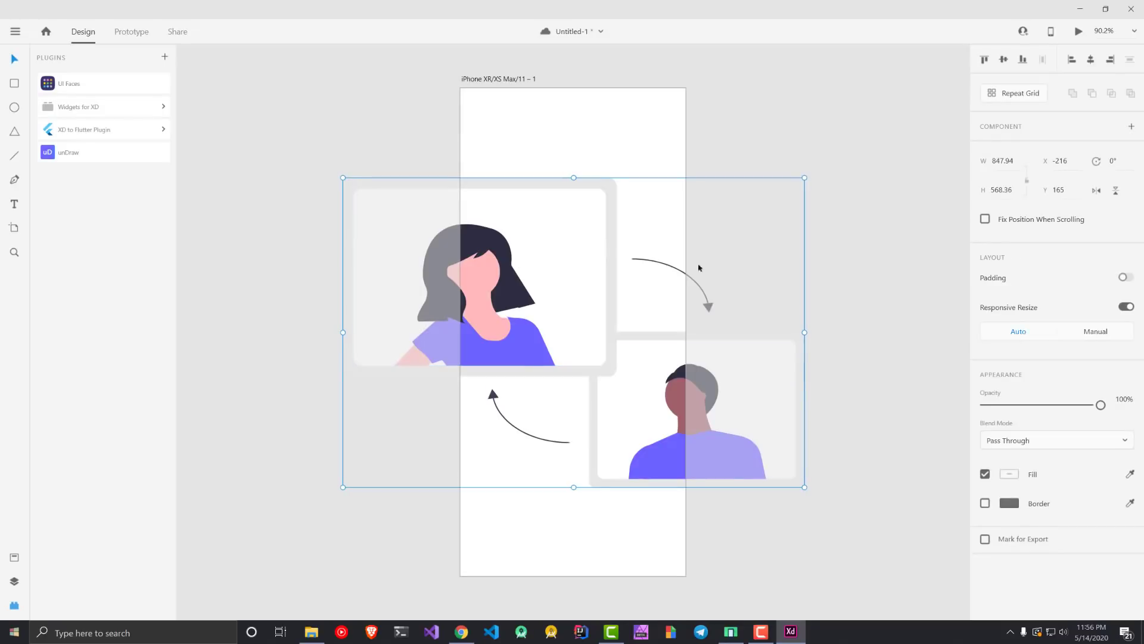
# Step: Try to shrink the illustration with Responsive Resize still on, and undo the resize
pyautogui.scroll(-1, 590, 238)
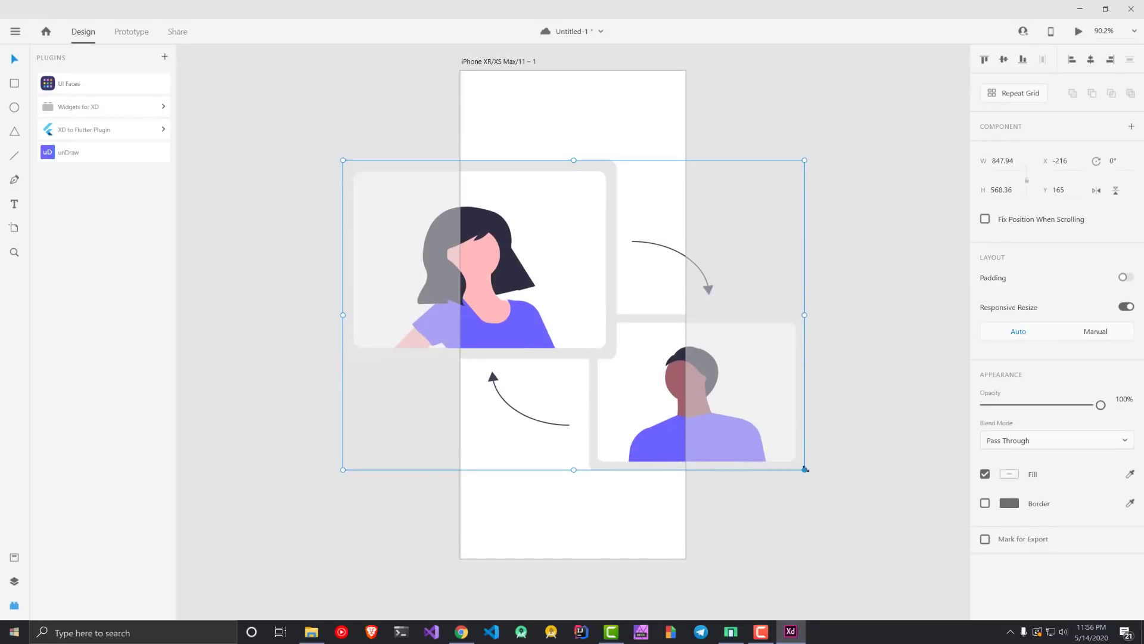
pyautogui.moveTo(805, 469); pyautogui.dragTo(569, 341)
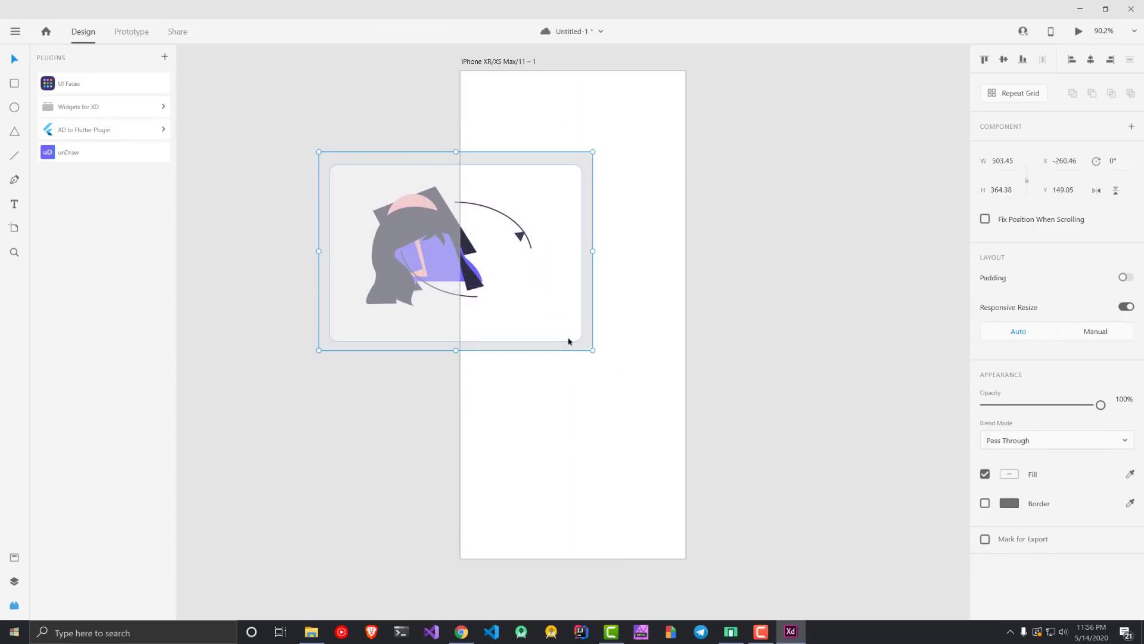
pyautogui.hotkey('ctrl', 'z')
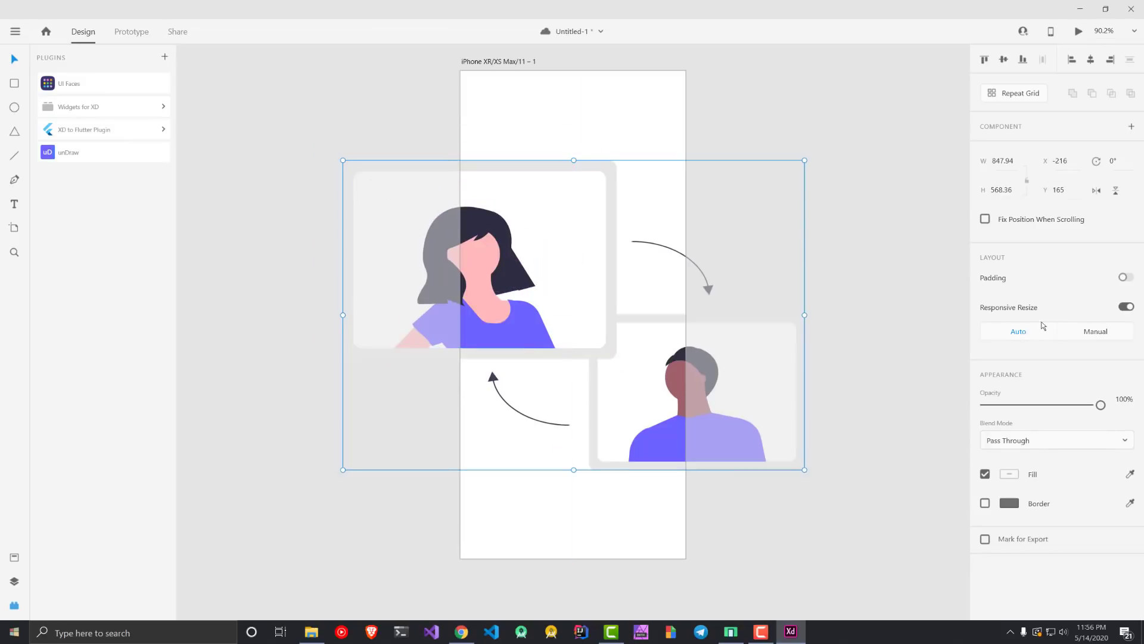
# Step: Turn off Responsive Resize, scale the illustration to about 397 × 241, and place it near the artboard's upper edge at about X 8, Y 47
pyautogui.click(1128, 307)
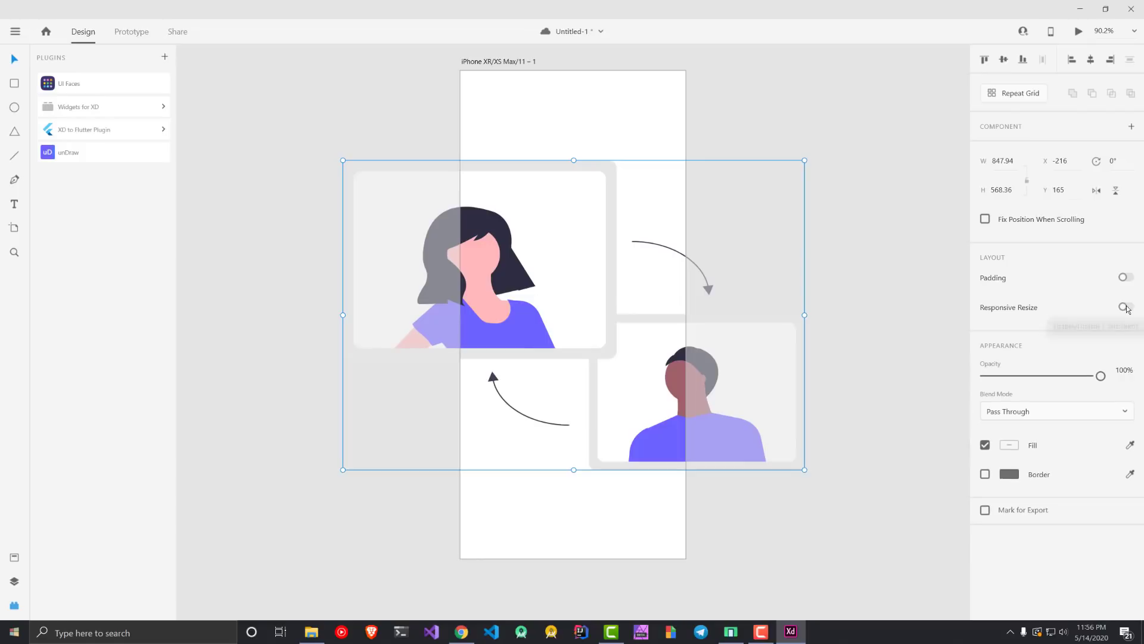
pyautogui.moveTo(805, 469); pyautogui.dragTo(556, 290)
pyautogui.moveTo(440, 226); pyautogui.dragTo(559, 162)
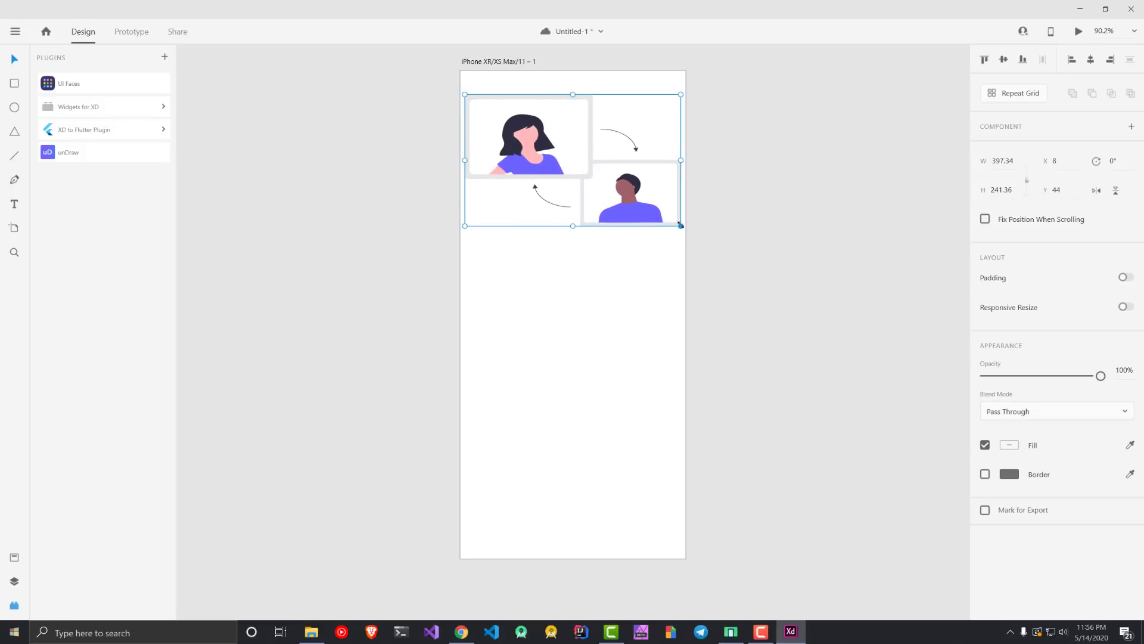
pyautogui.moveTo(633, 182)
pyautogui.mouseDown()
pyautogui.moveTo(635, 197)
pyautogui.moveTo(633, 181)
pyautogui.mouseUp()
pyautogui.click(765, 271)
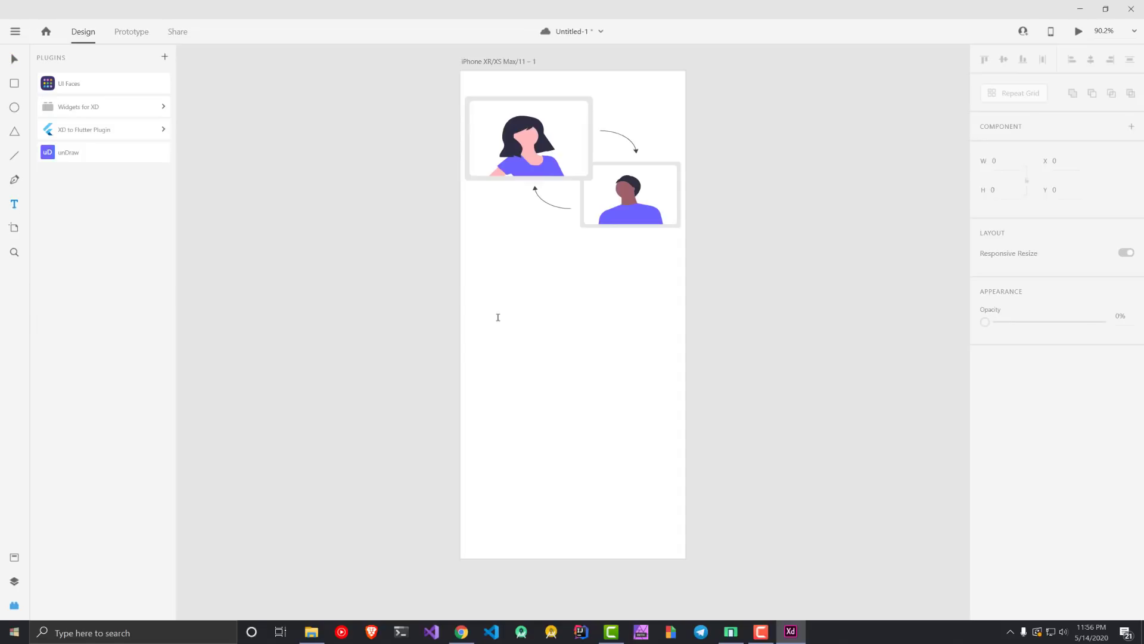
# Step: Add the text MEETING APP below the illustration and set its font to Google Sans
pyautogui.click(538, 295)
pyautogui.write('MEETING APP')
pyautogui.moveTo(567, 293); pyautogui.dragTo(683, 281)
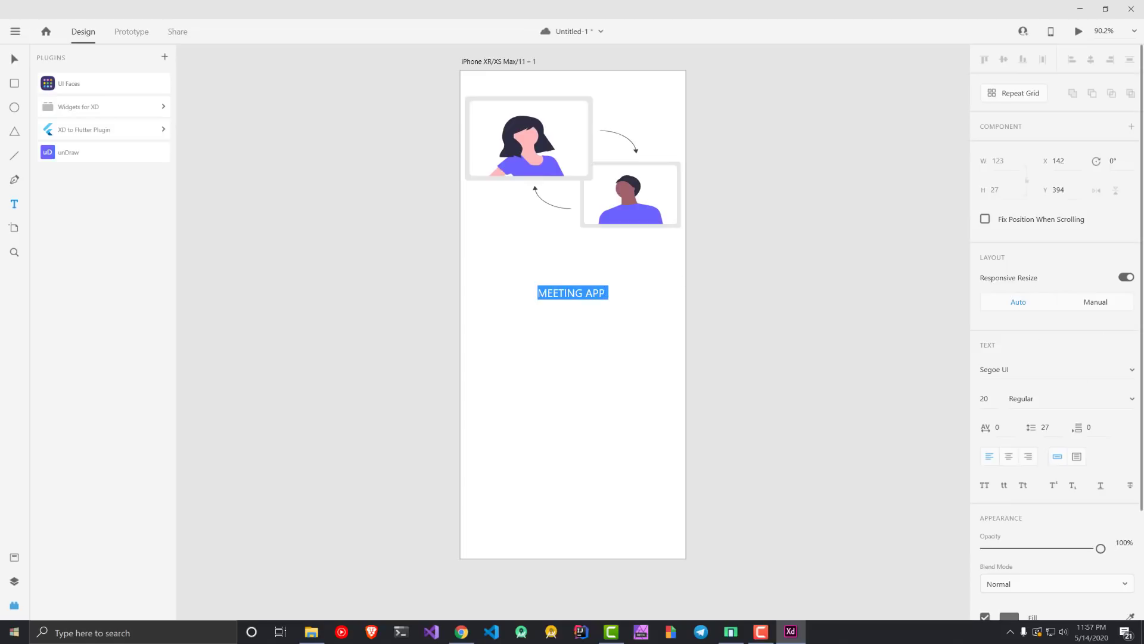
pyautogui.click(1132, 370)
pyautogui.scroll(-2, 1049, 409)
pyautogui.scroll(3, 1039, 425)
pyautogui.write('go')
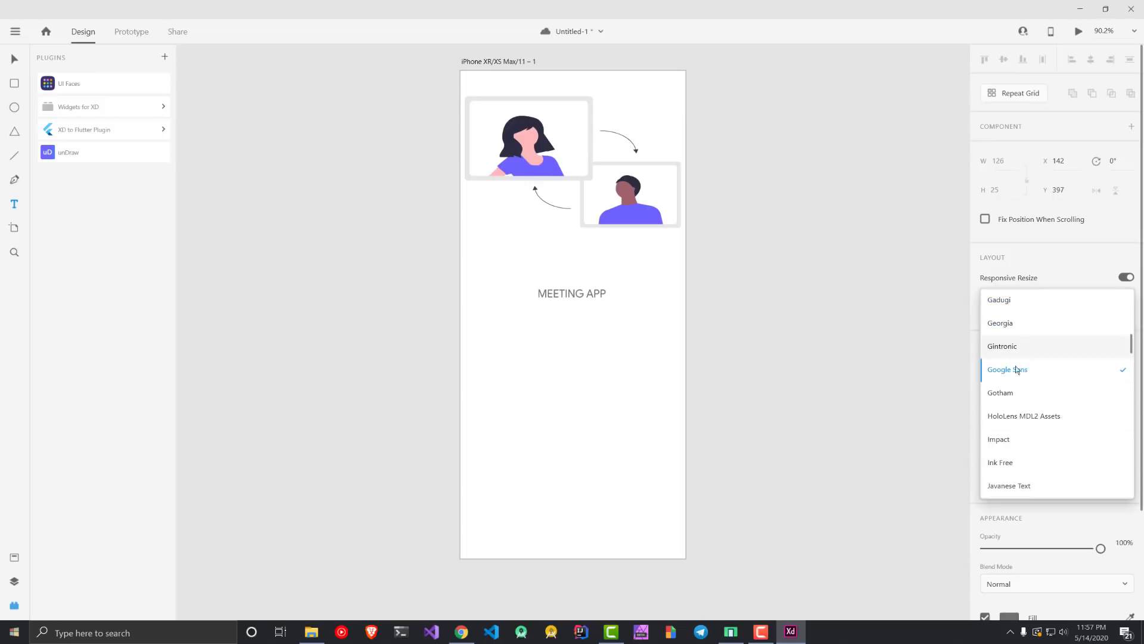
pyautogui.click(1018, 370)
# Step: Set the MEETING APP text to size 40 and weight Medium
pyautogui.click(991, 397)
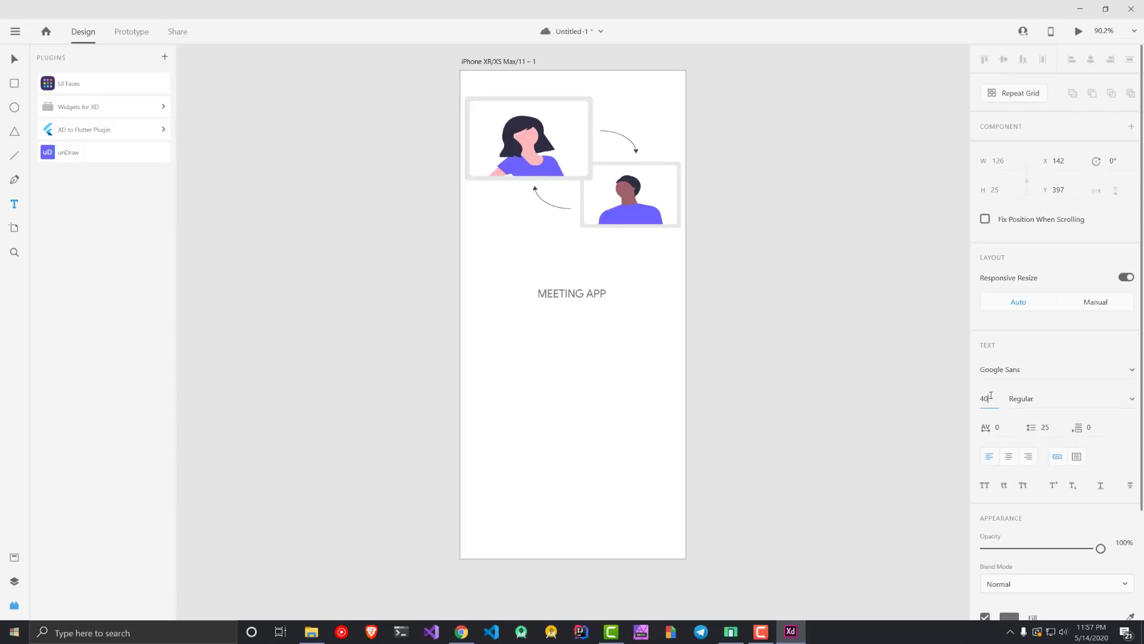
pyautogui.press('Return')
pyautogui.click(1033, 404)
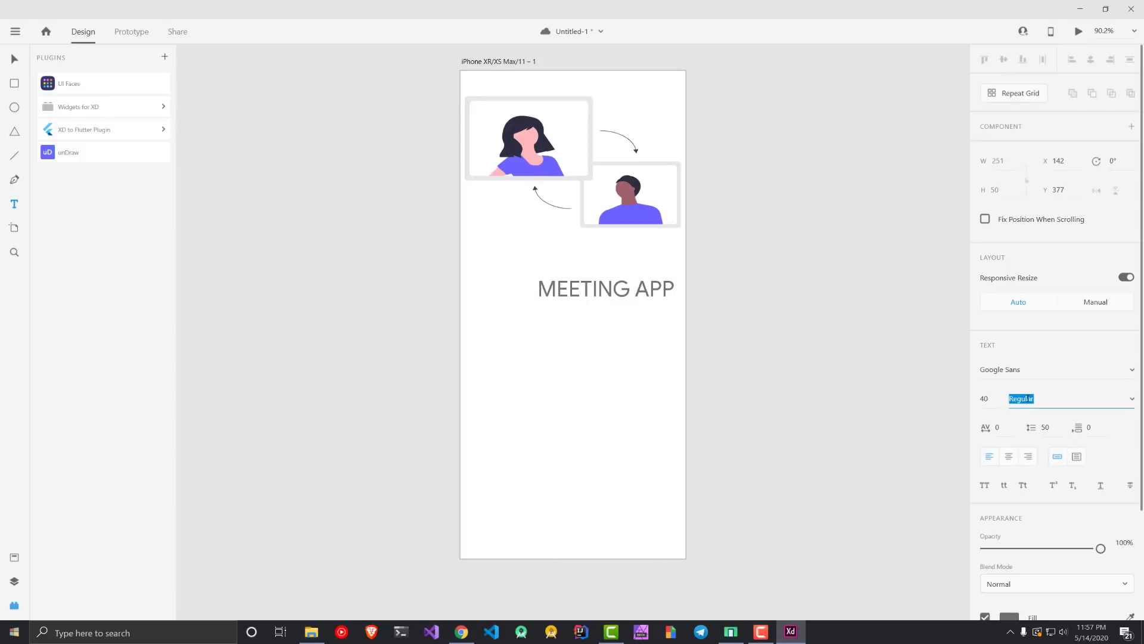
pyautogui.click(1134, 402)
pyautogui.click(1060, 422)
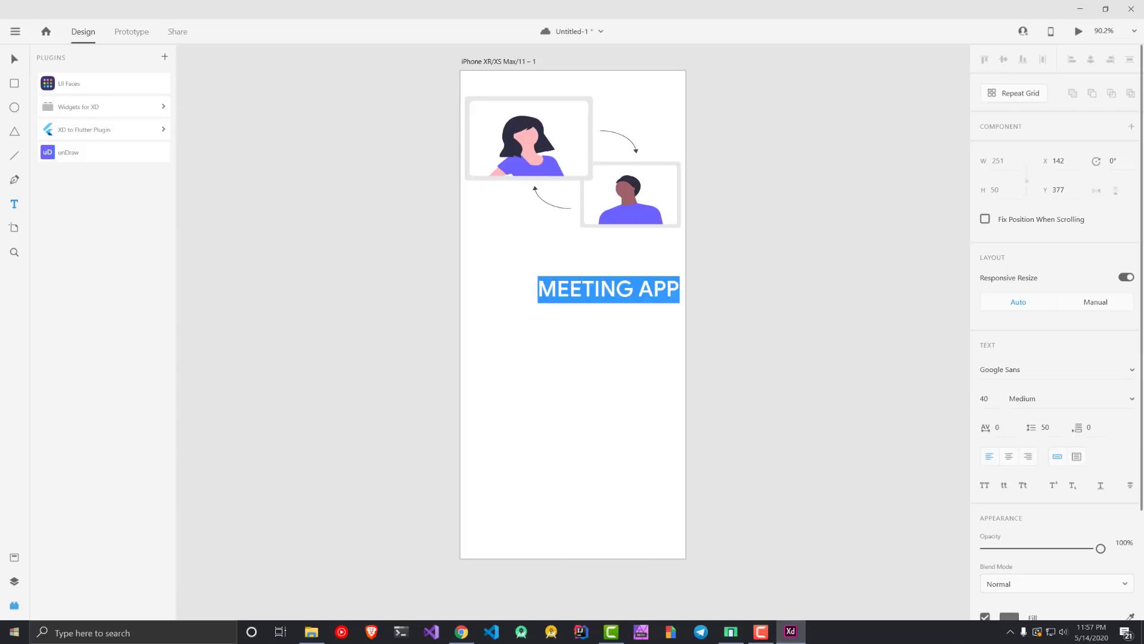
# Step: Move the MEETING APP text to the artboard's horizontal centre below the illustration, at about X 77, Y 359
pyautogui.click(15, 62)
pyautogui.moveTo(555, 290); pyautogui.dragTo(518, 284)
pyautogui.click(572, 350)
pyautogui.click(572, 280)
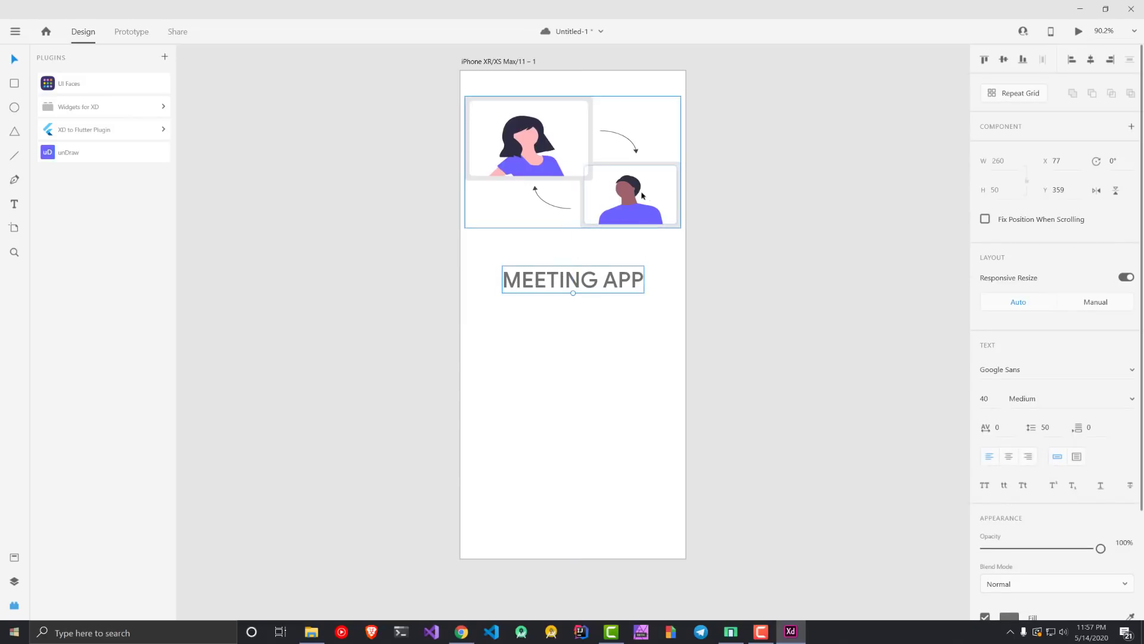
pyautogui.click(618, 205)
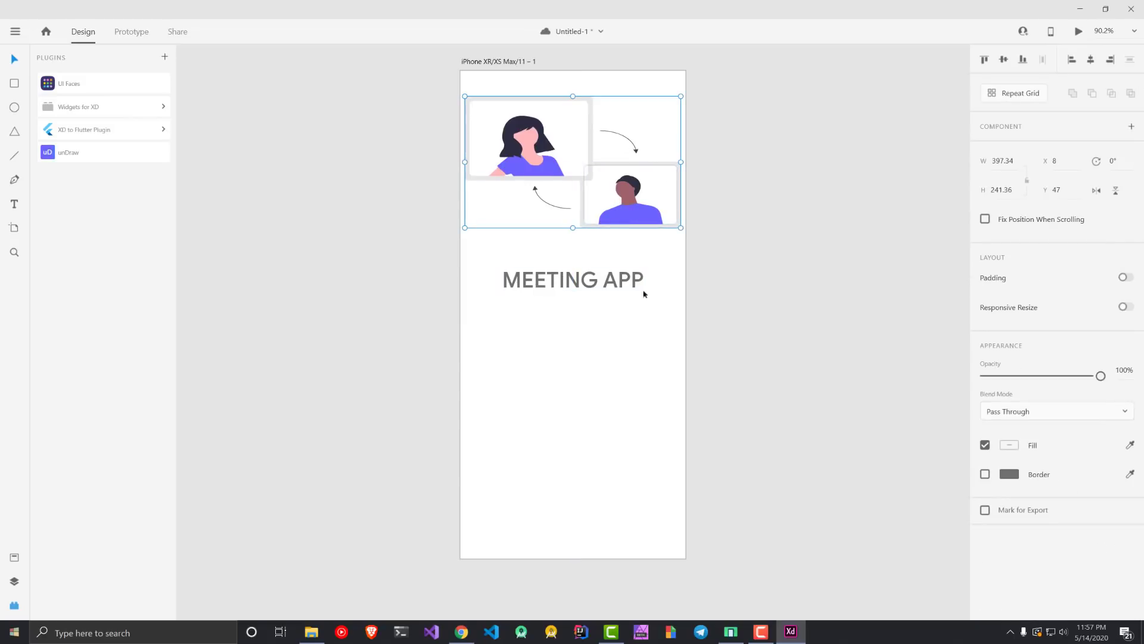
pyautogui.click(547, 276)
pyautogui.scroll(-2, 1021, 365)
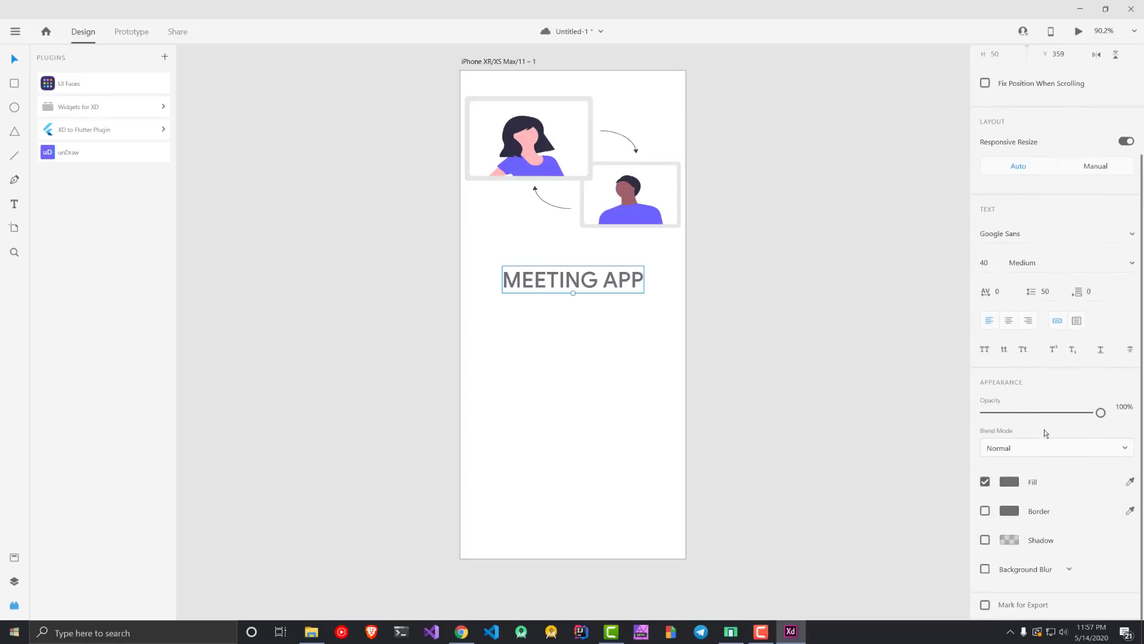
pyautogui.click(1013, 484)
pyautogui.click(825, 359)
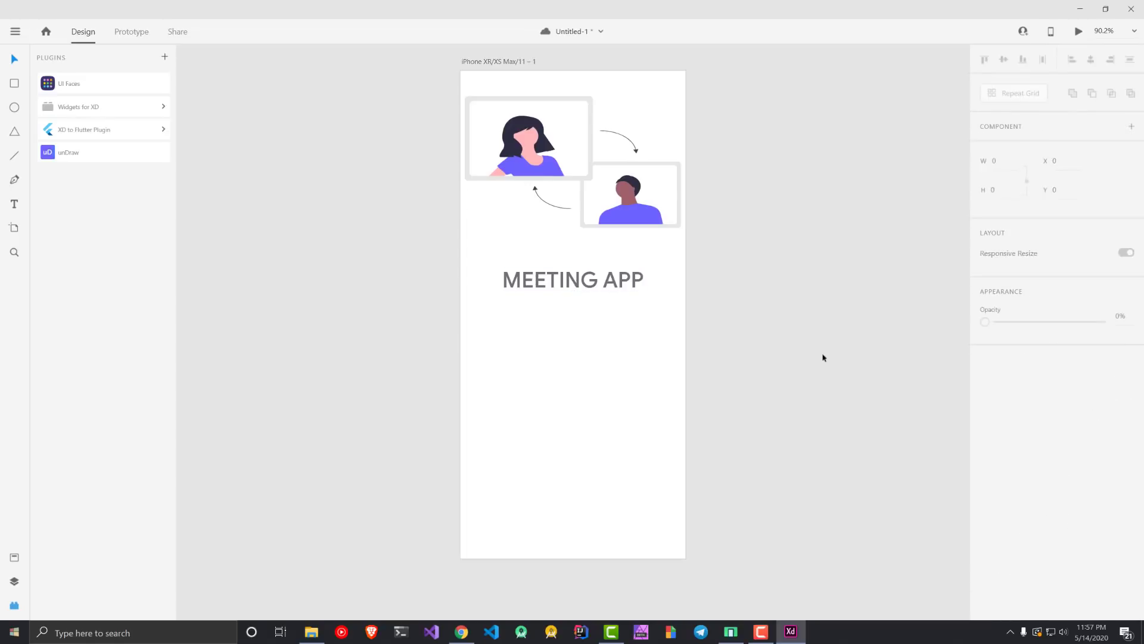
# Step: Recolour the MEETING APP heading with the purple sampled from the man's shirt in the illustration
pyautogui.click(608, 279)
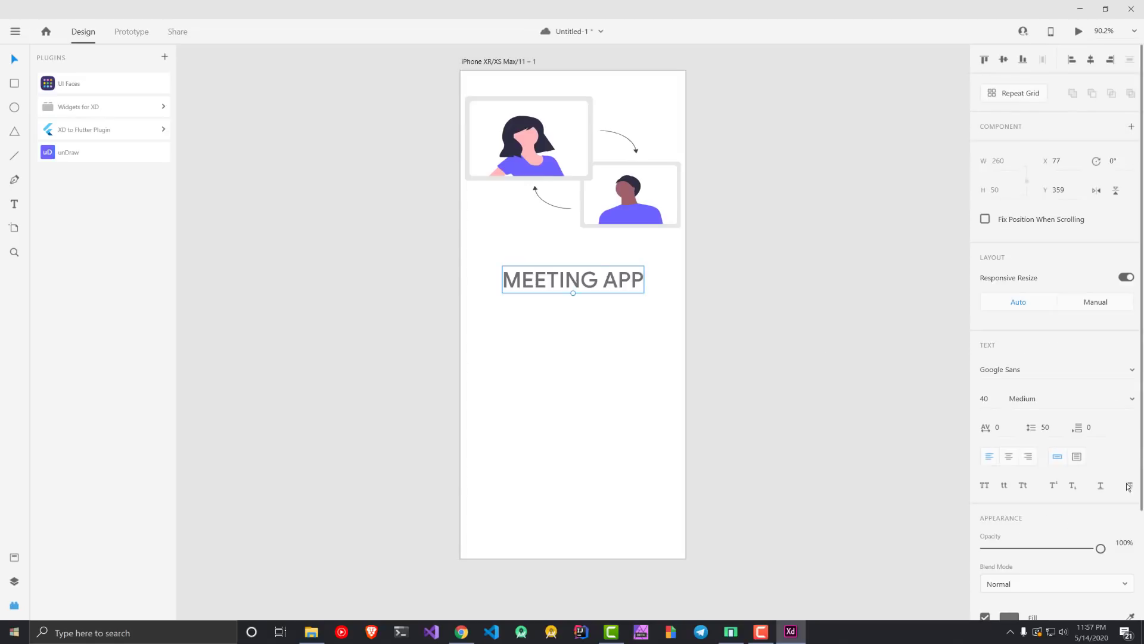
pyautogui.scroll(-3, 966, 427)
pyautogui.scroll(2, 741, 475)
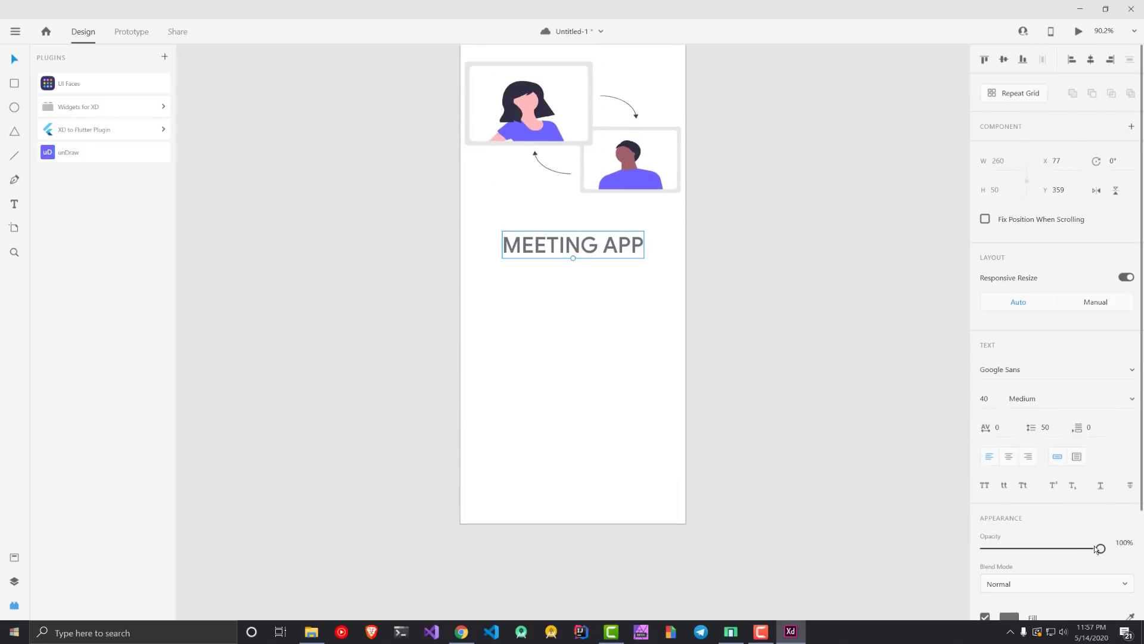
pyautogui.scroll(-3, 1096, 550)
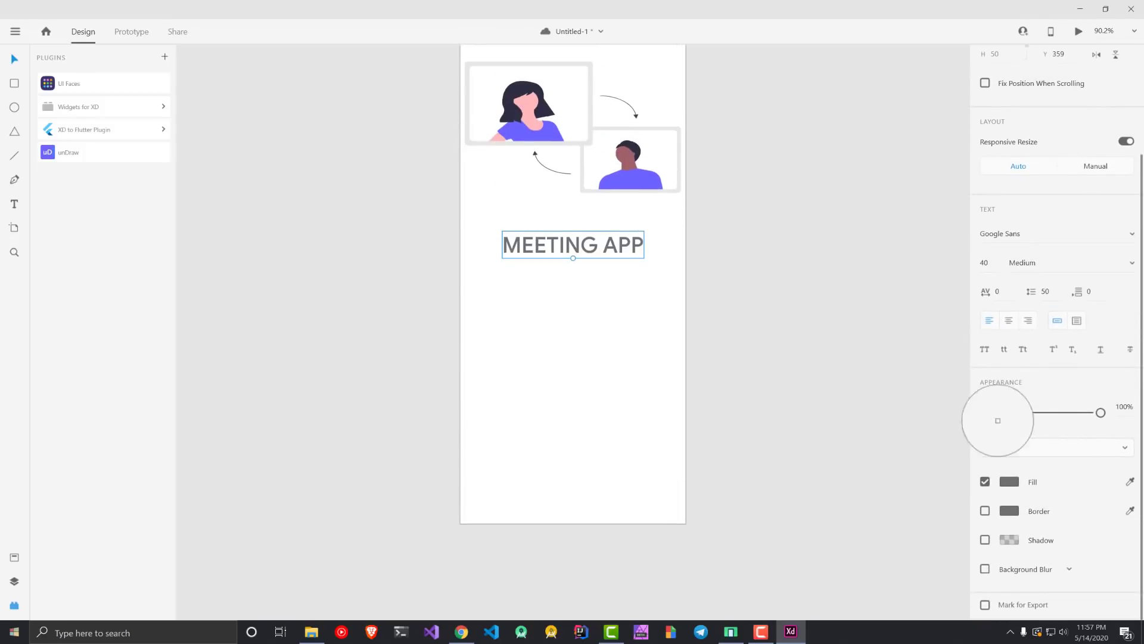
pyautogui.click(637, 178)
pyautogui.click(666, 434)
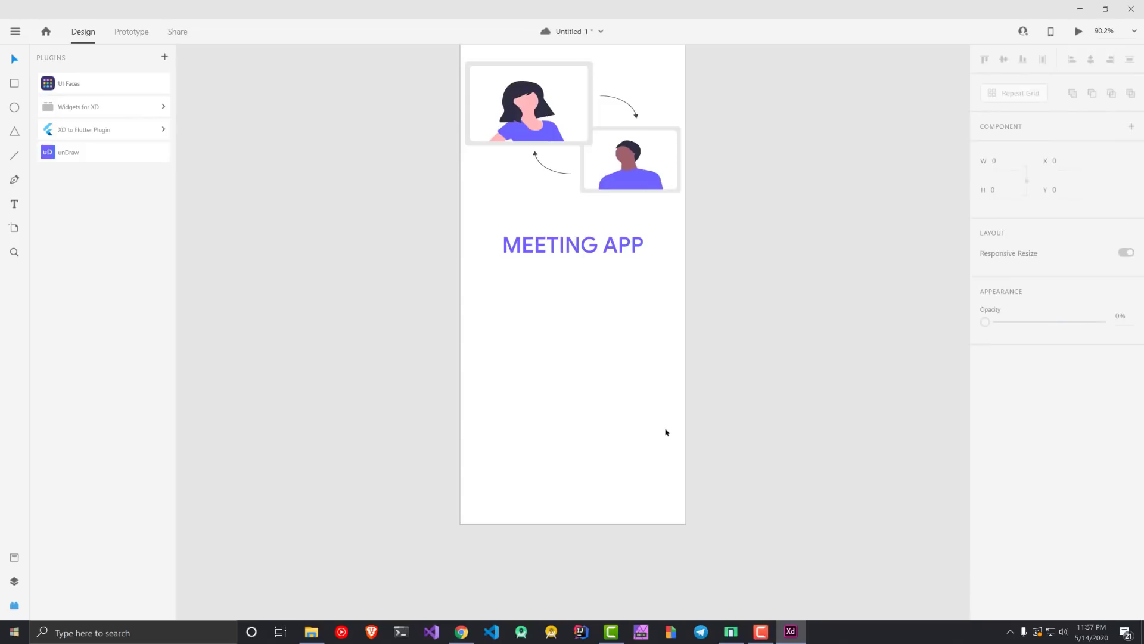
pyautogui.scroll(1, 554, 232)
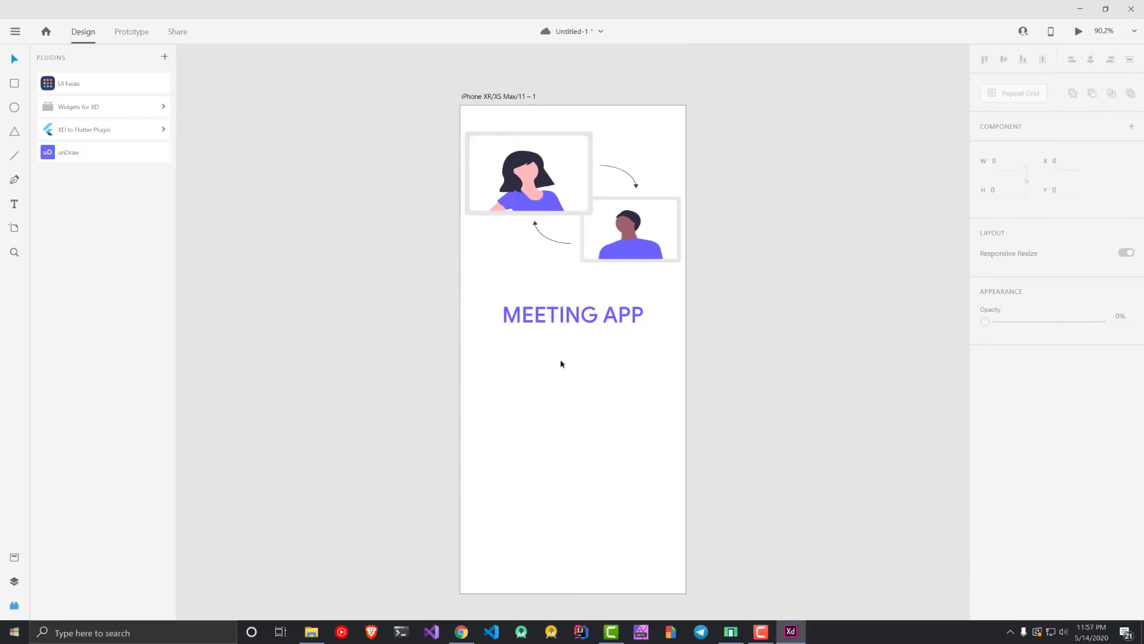
pyautogui.click(555, 323)
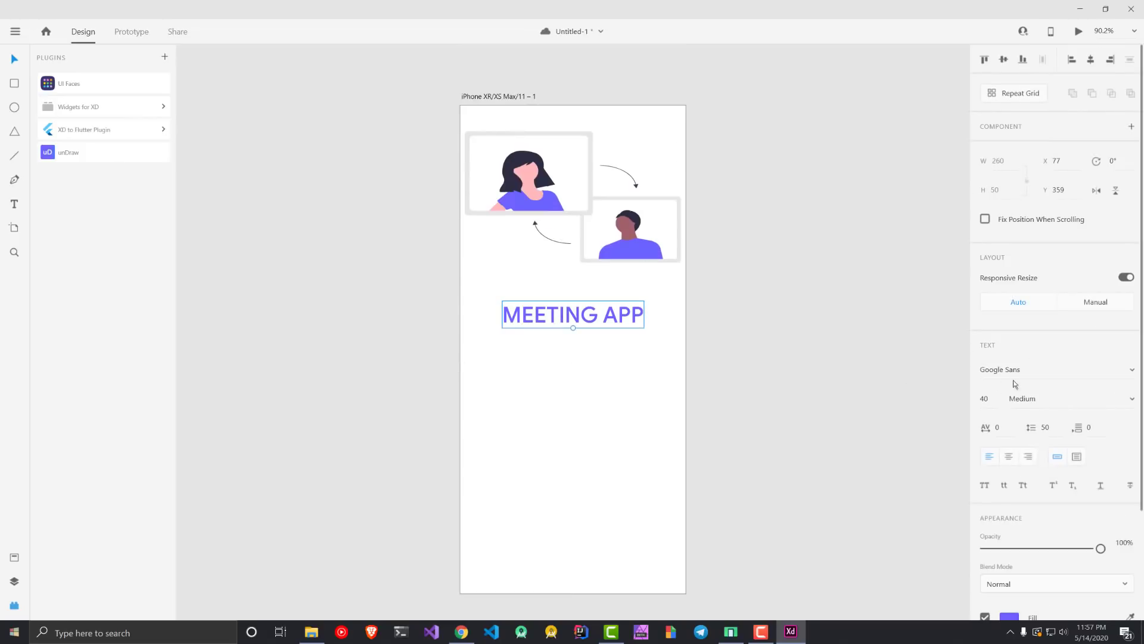
pyautogui.click(717, 335)
pyautogui.click(314, 631)
pyautogui.click(351, 136)
pyautogui.press('space')
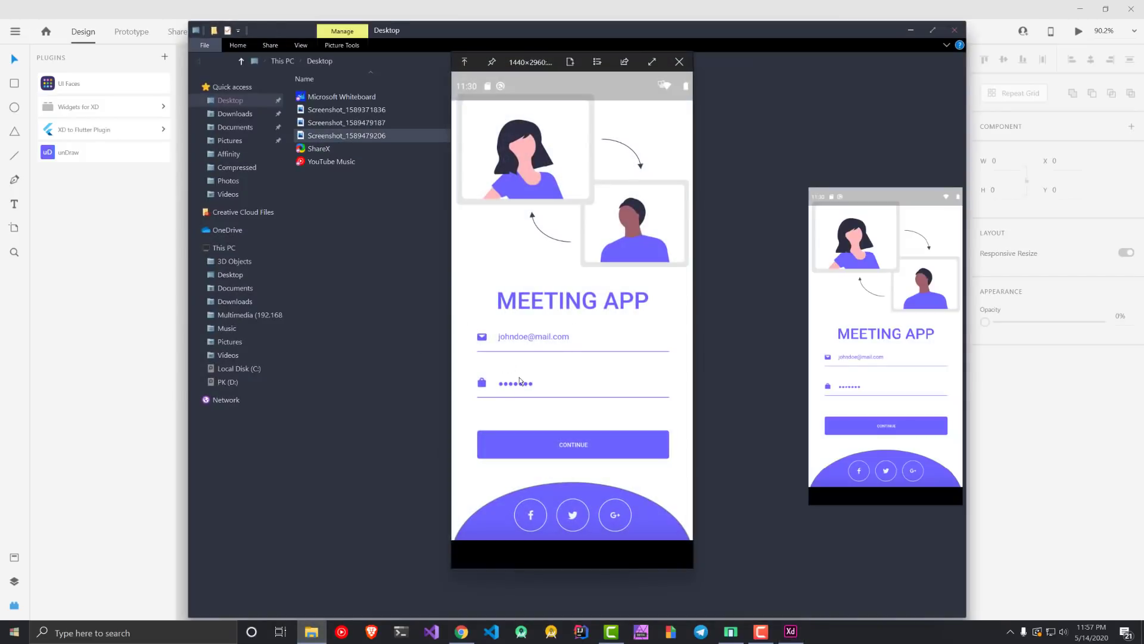
pyautogui.press('space')
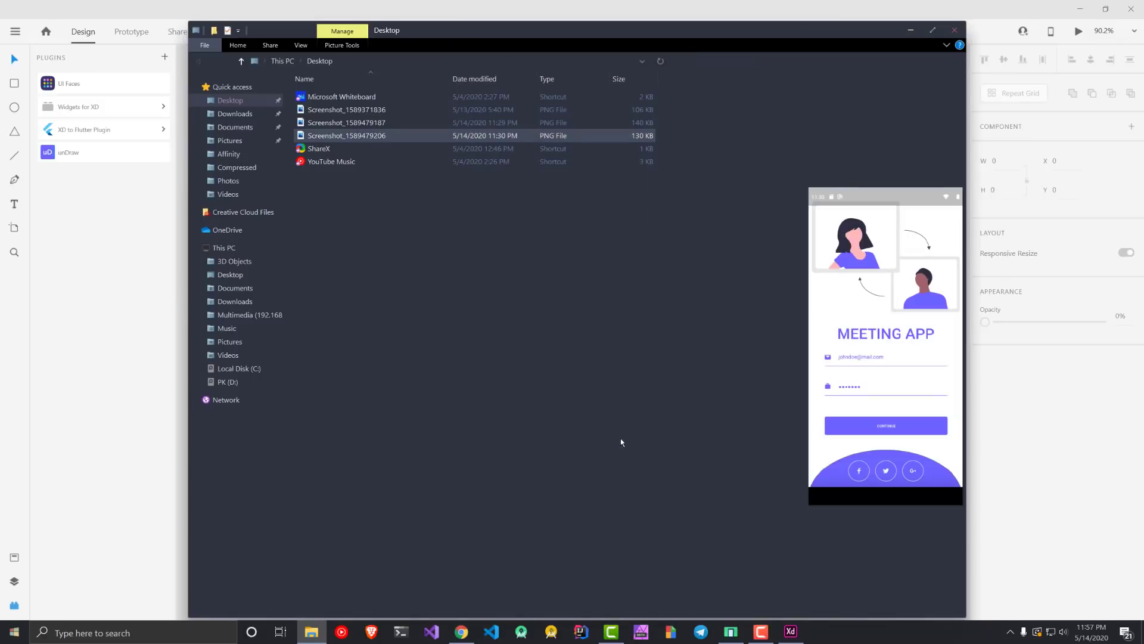
pyautogui.click(954, 30)
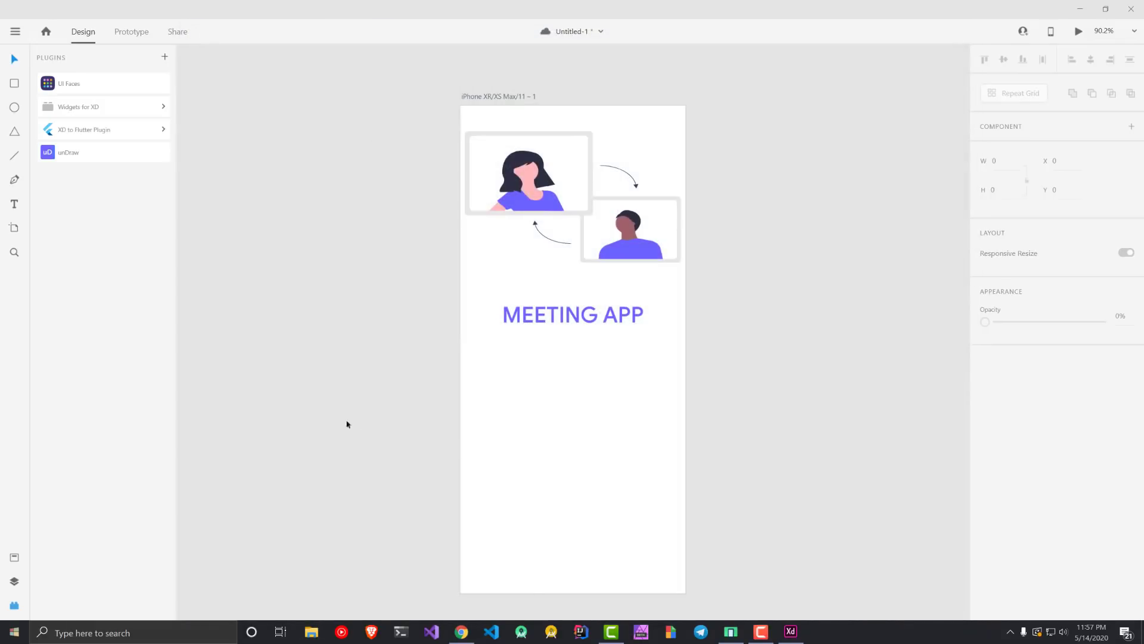
# Step: Return to Adobe XD, open the recent Wires - Mobile document, and maximize its window
pyautogui.click(791, 632)
pyautogui.click(15, 32)
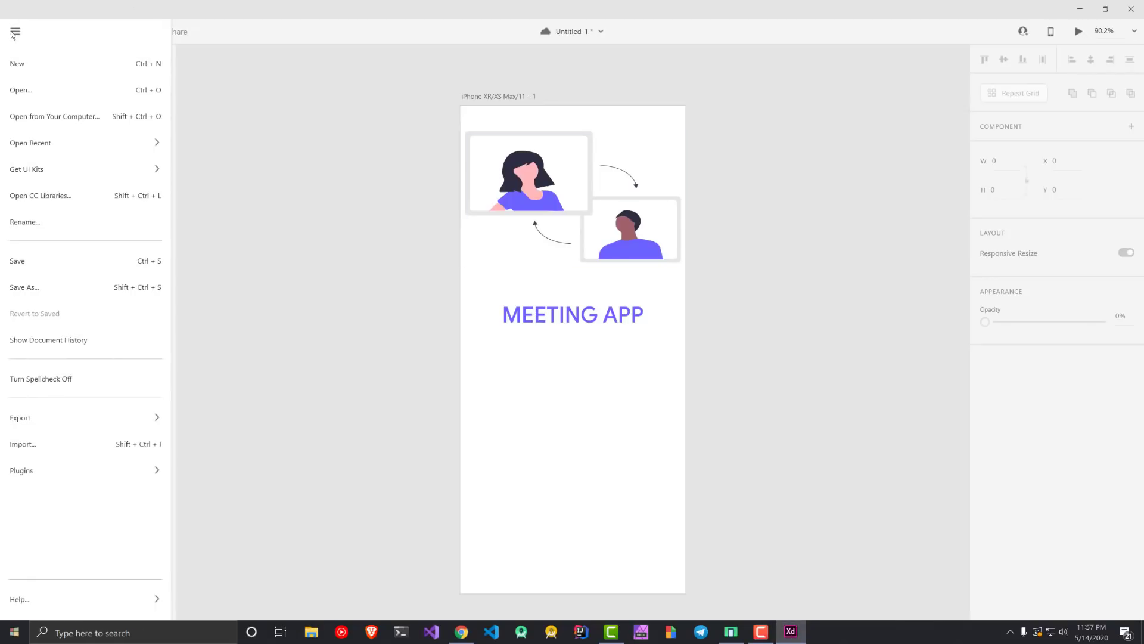
pyautogui.click(38, 90)
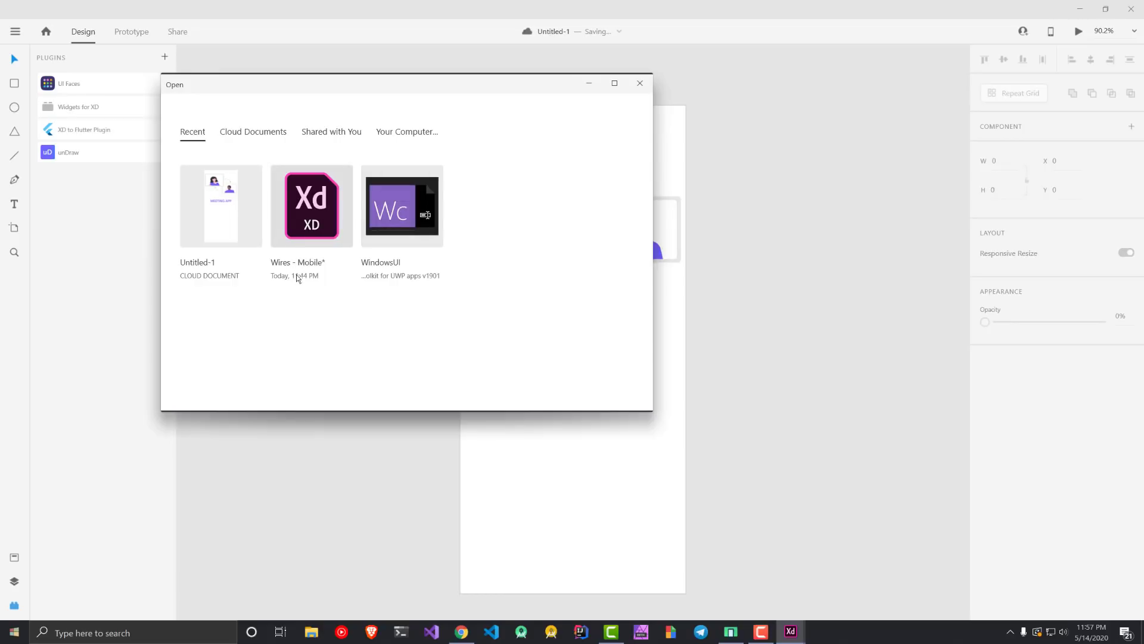
pyautogui.click(307, 217)
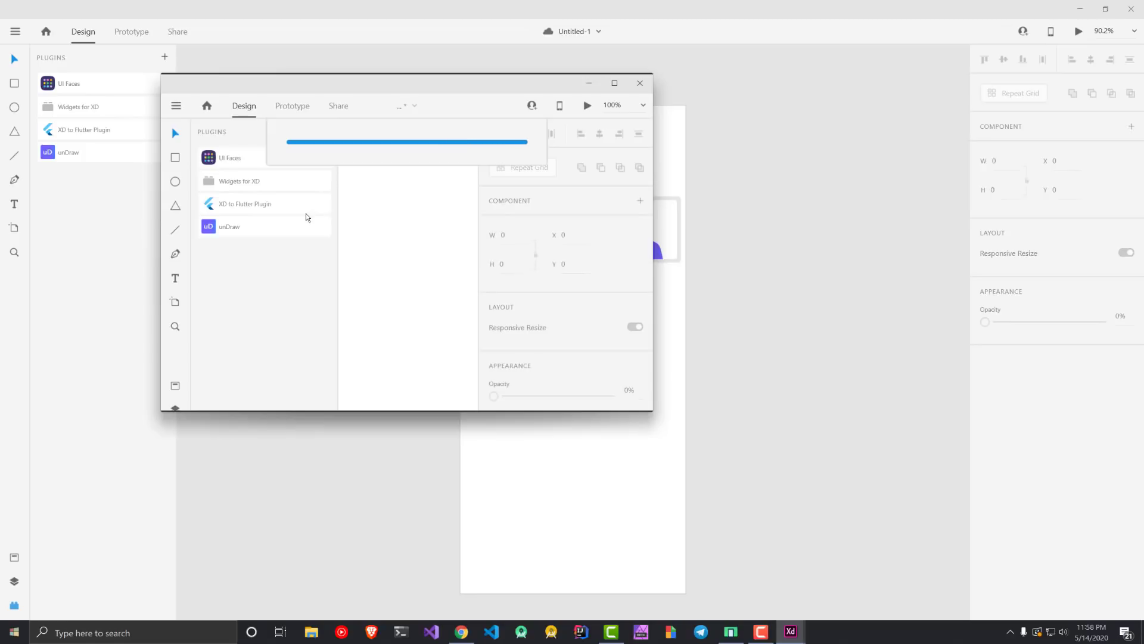
pyautogui.click(615, 84)
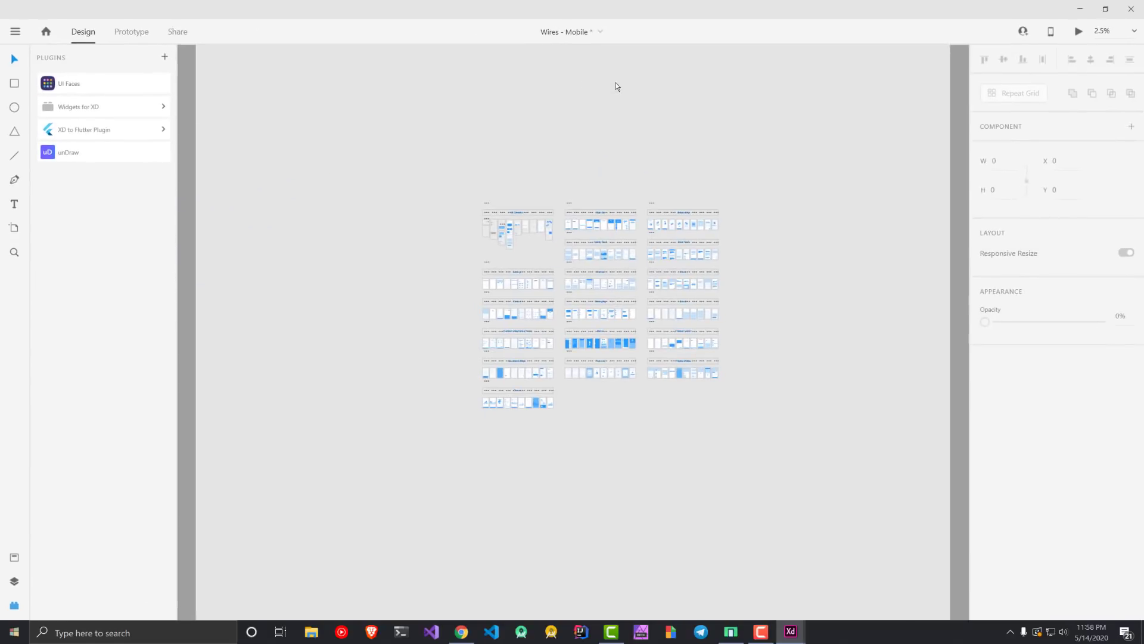
# Step: Copy the e-mail field with its envelope icon from the 3 Sign Up artboard in Wires - Mobile
pyautogui.scroll(5, 632, 235)
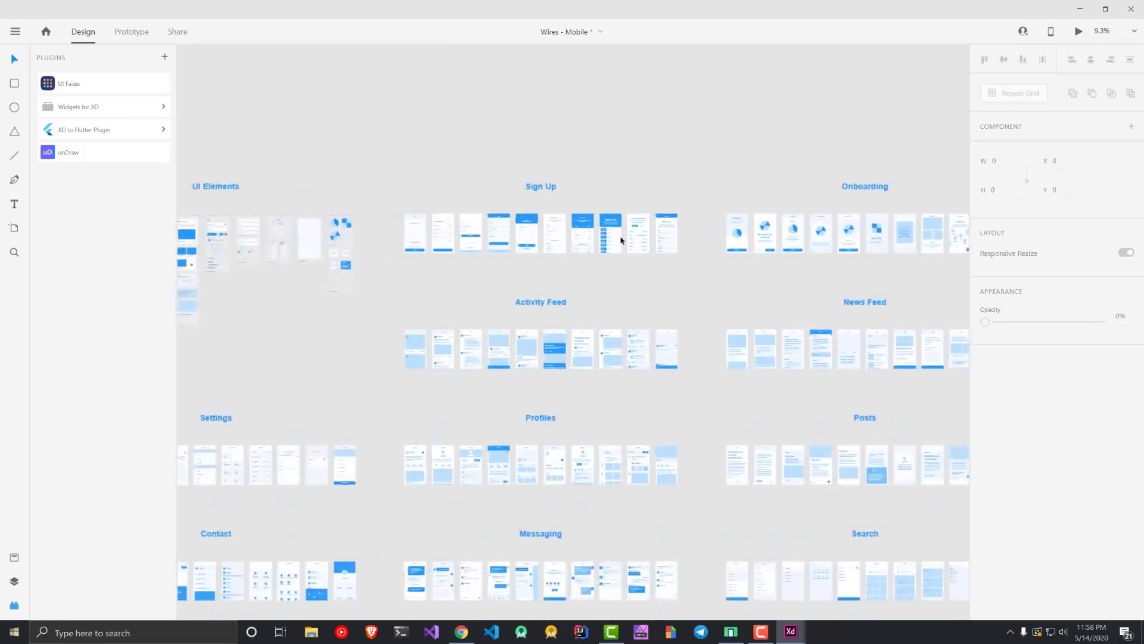
pyautogui.scroll(5, 434, 269)
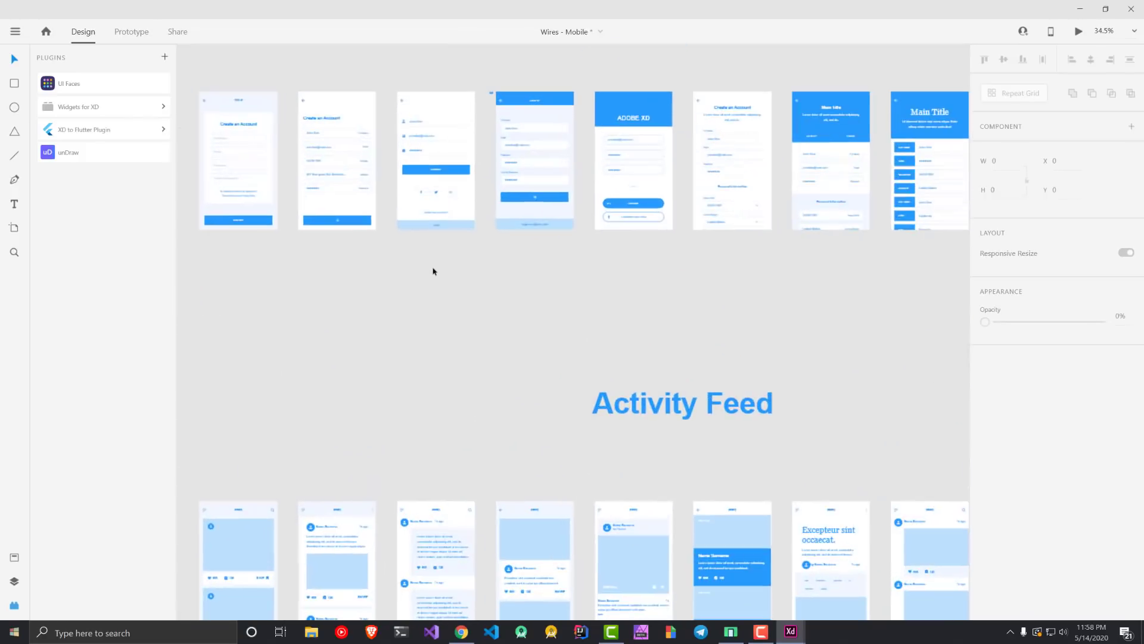
pyautogui.scroll(3, 441, 245)
pyautogui.scroll(3, 444, 242)
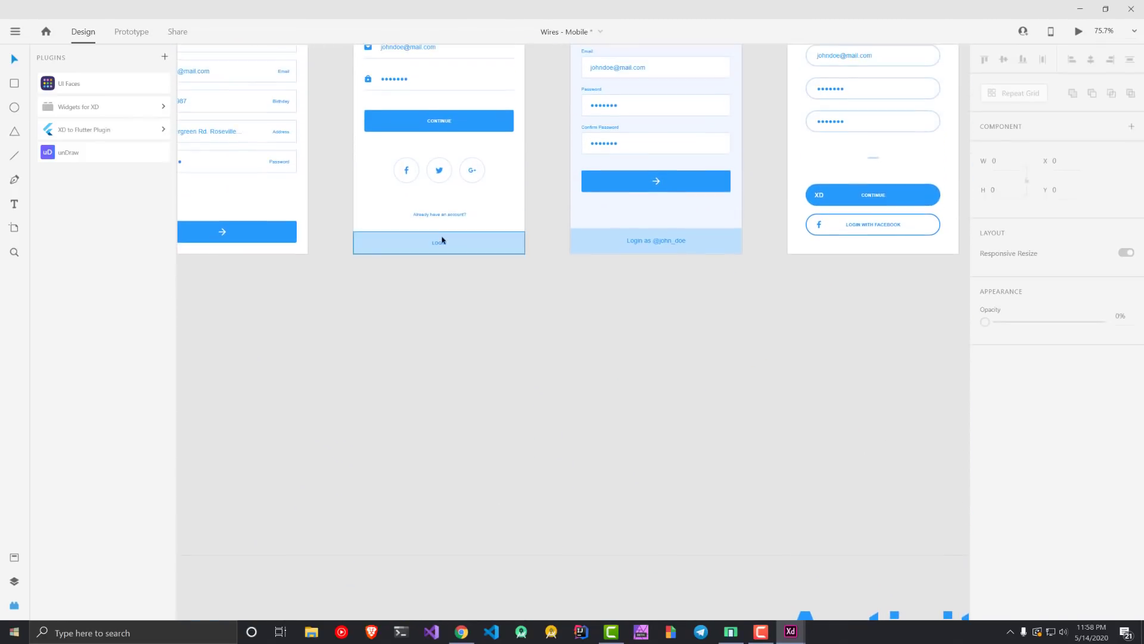
pyautogui.scroll(2, 442, 242)
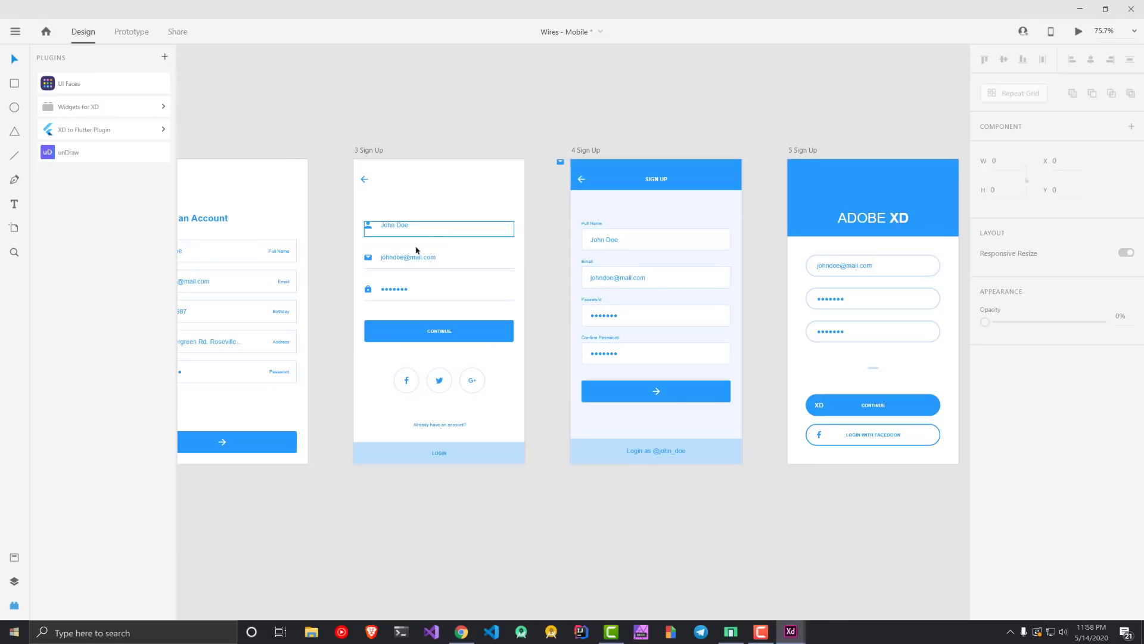
pyautogui.click(377, 263)
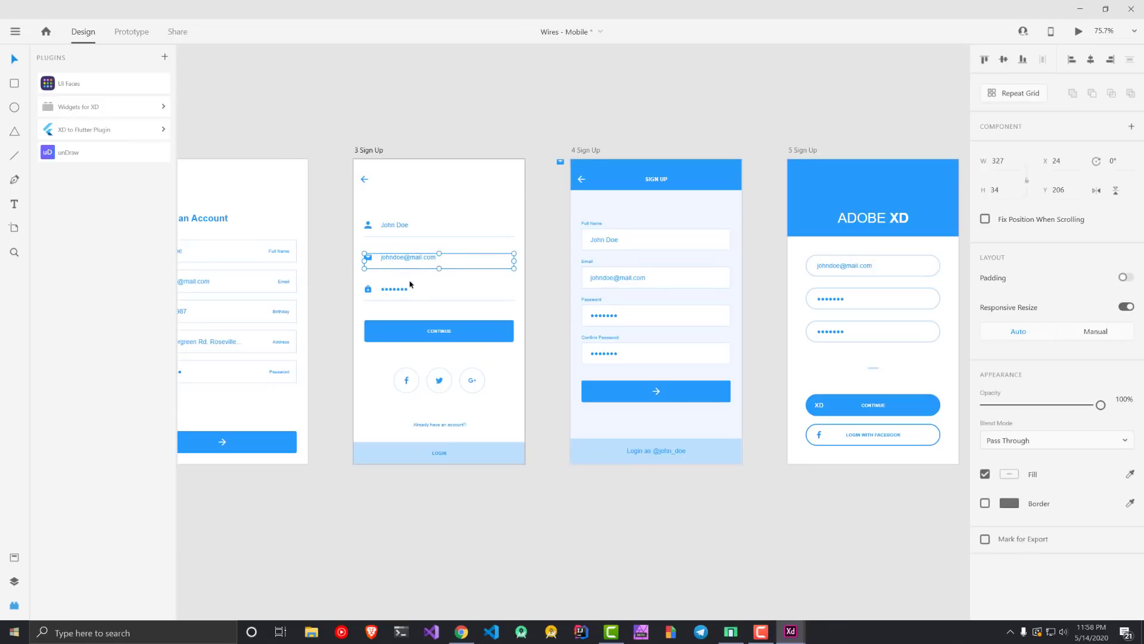
pyautogui.doubleClick(390, 294)
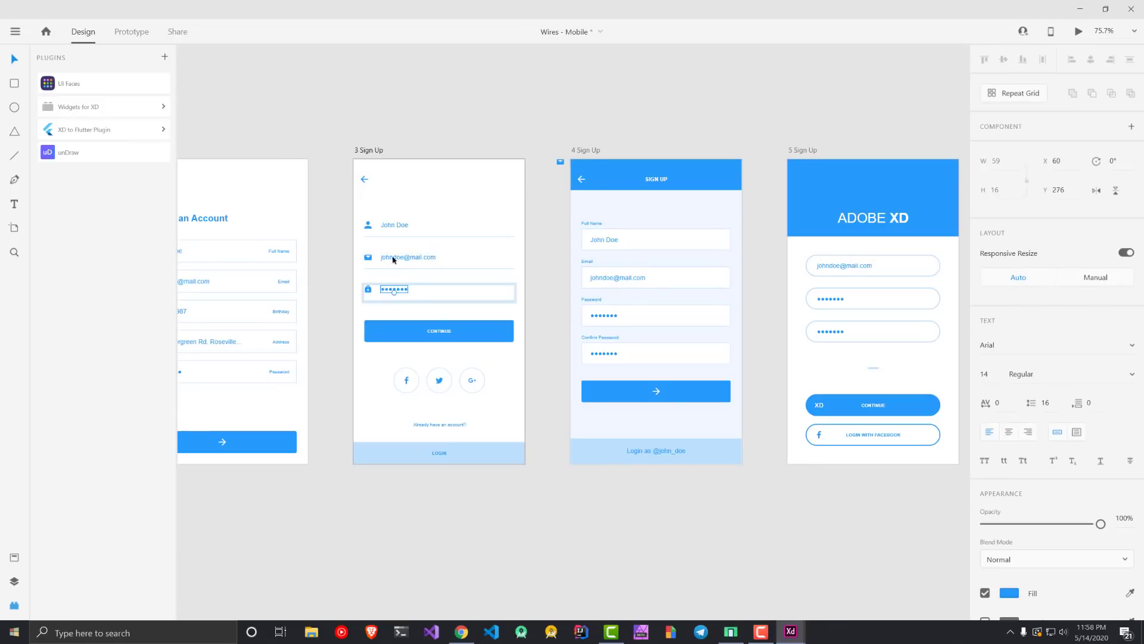
pyautogui.press('Escape')
pyautogui.click(369, 264)
pyautogui.click(420, 258)
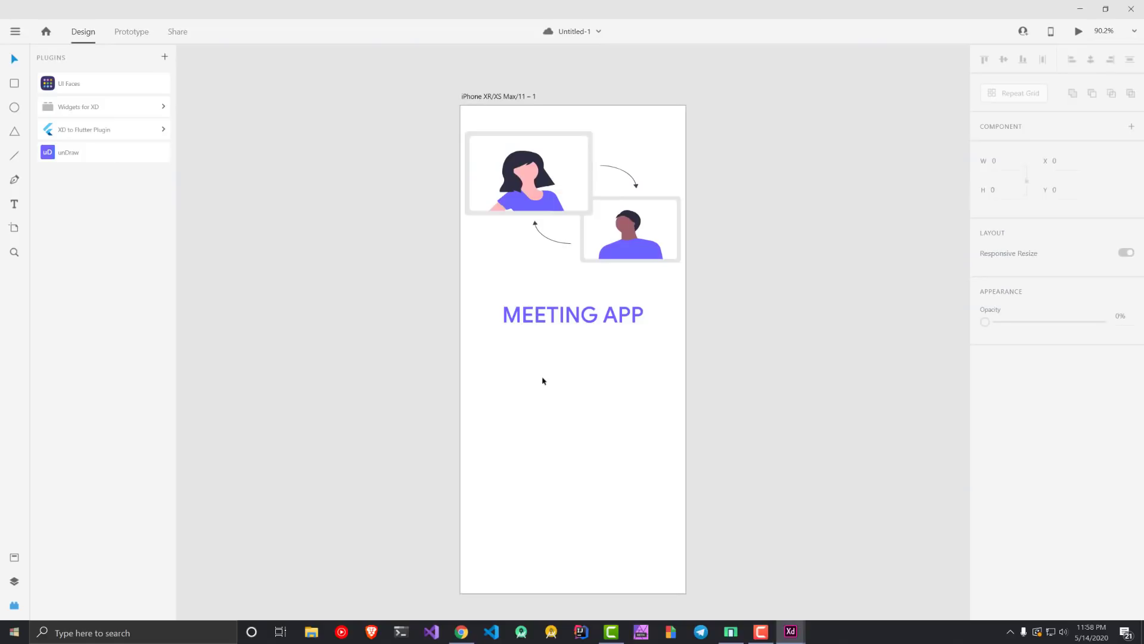
# Step: Paste the e-mail field into Untitled-1 and centre it below the MEETING APP heading at about X 44, Y 448
pyautogui.hotkey('ctrl', 'v')
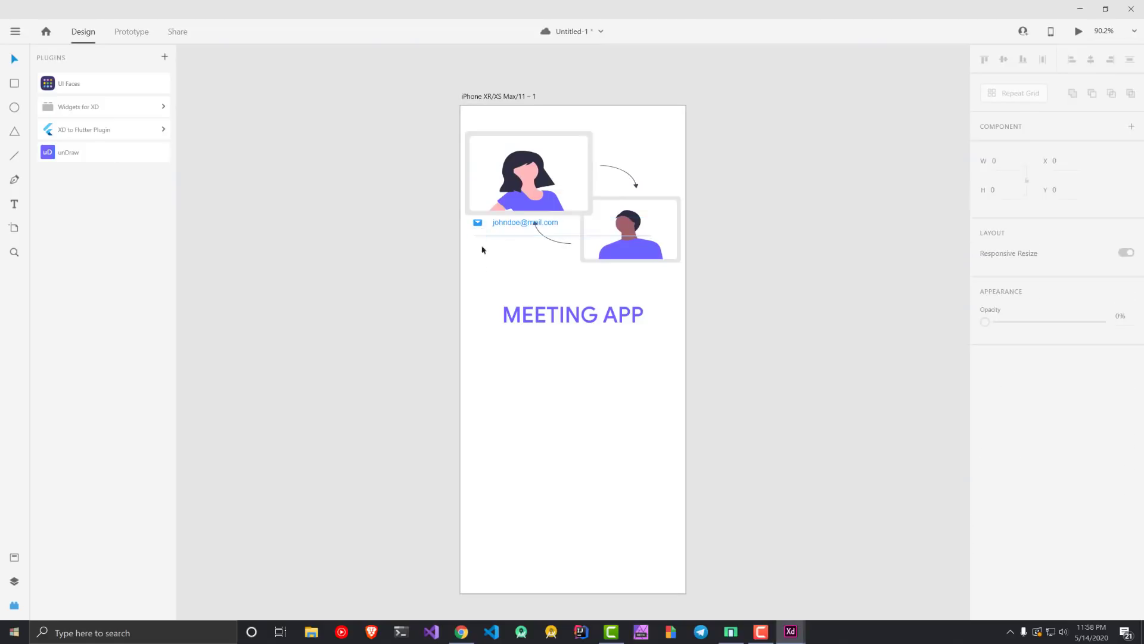
pyautogui.moveTo(503, 237); pyautogui.dragTo(504, 358)
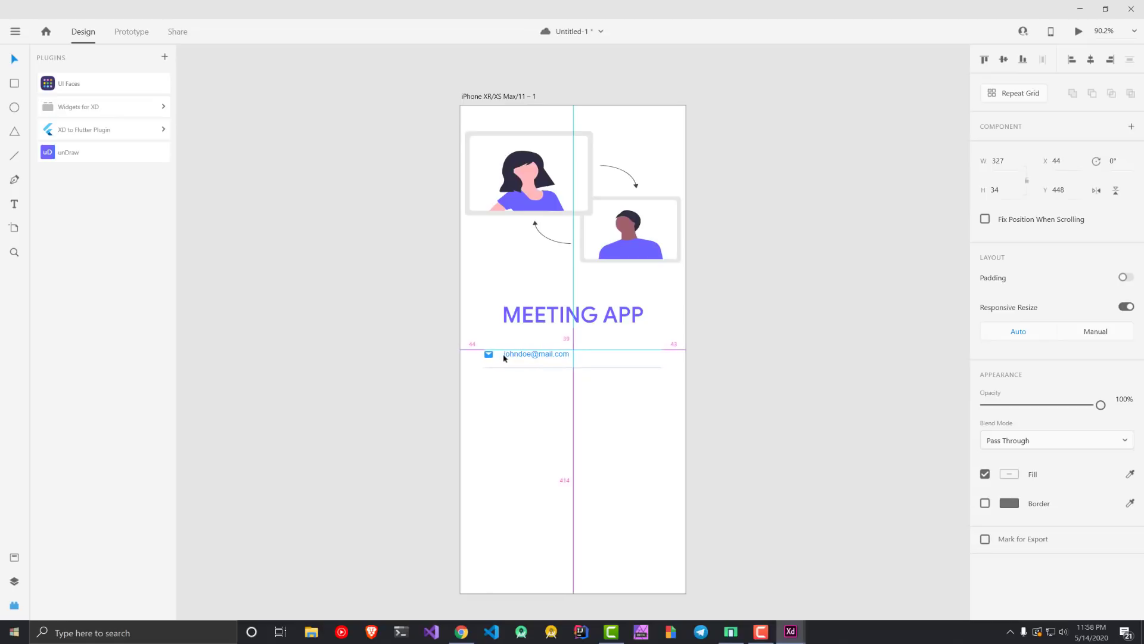
pyautogui.click(532, 408)
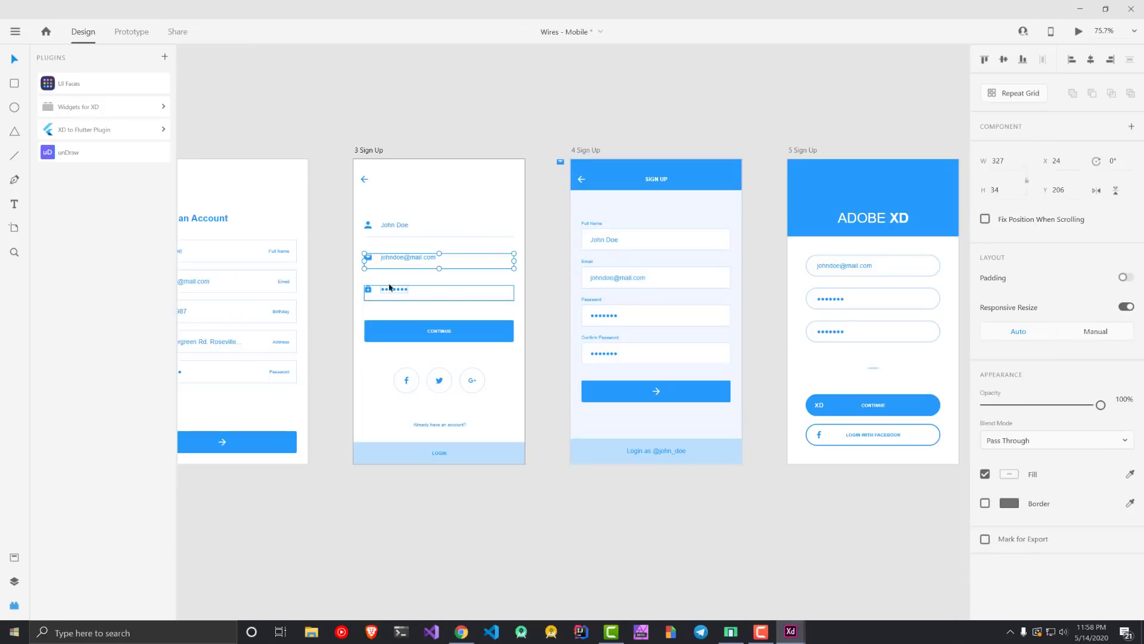
# Step: Copy the password field from the 3 Sign Up artboard into Untitled-1 and align it below the e-mail field
pyautogui.click(375, 295)
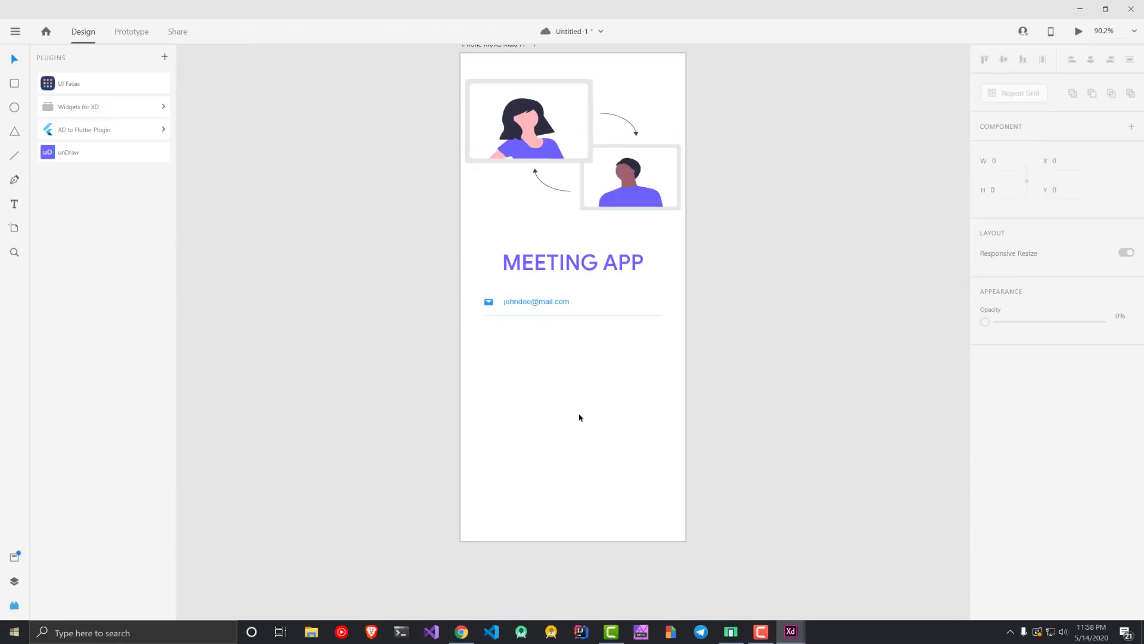
pyautogui.hotkey('ctrl', 'v')
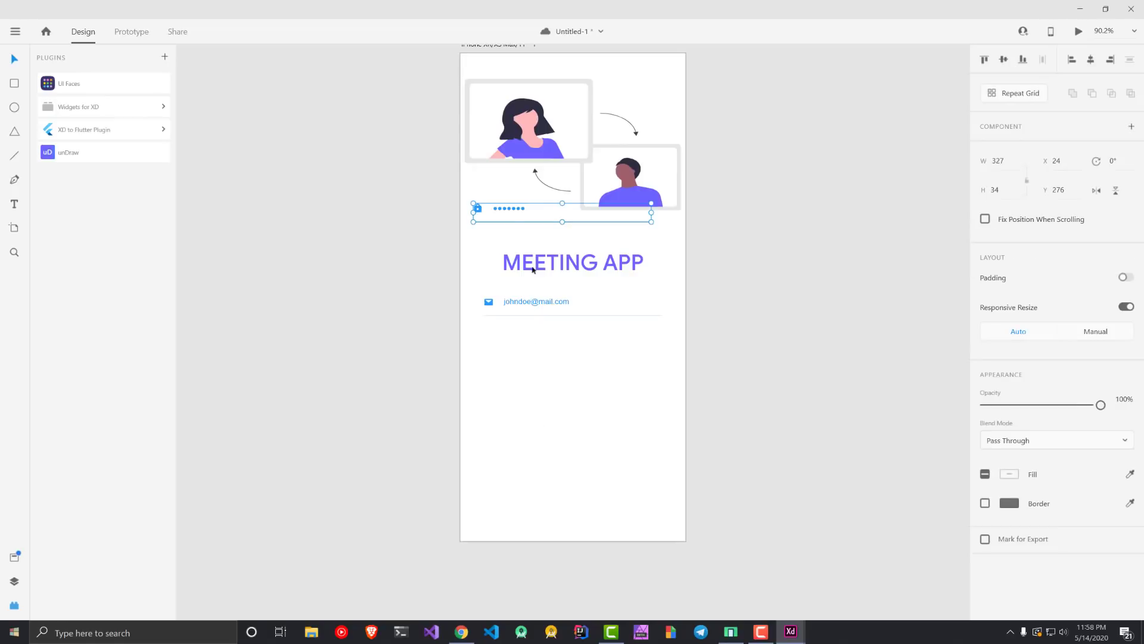
pyautogui.moveTo(488, 217); pyautogui.dragTo(513, 343)
pyautogui.click(501, 208)
pyautogui.click(527, 404)
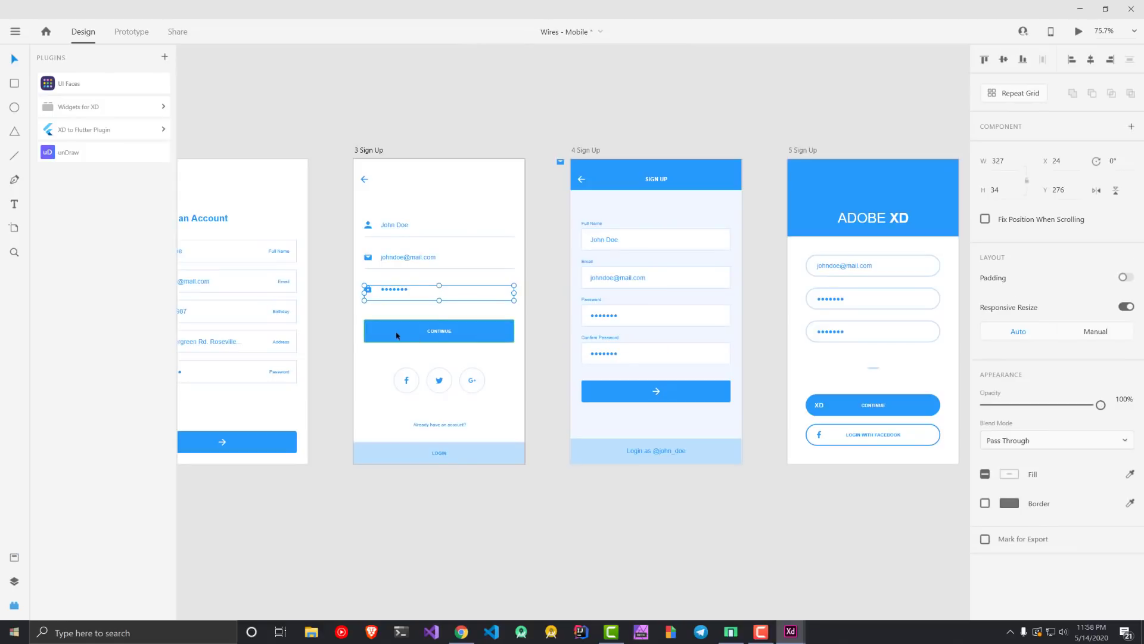
# Step: Copy the CONTINUE button from the 3 Sign Up artboard into Untitled-1 and centre it below the password field
pyautogui.click(397, 335)
pyautogui.moveTo(397, 335); pyautogui.dragTo(396, 332)
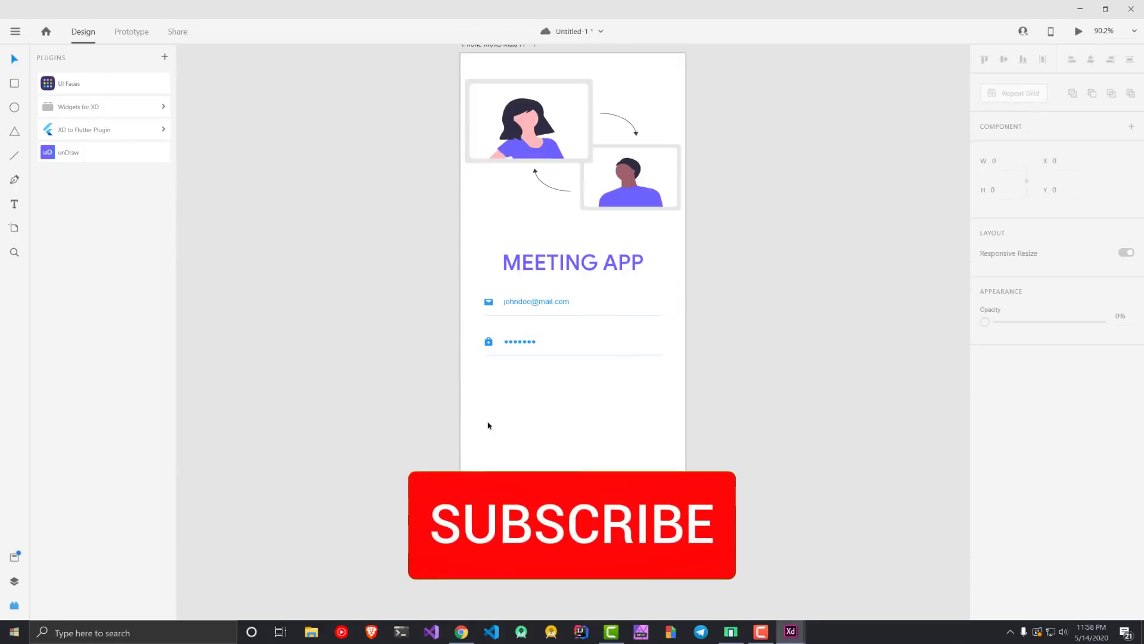
pyautogui.hotkey('ctrl', 'v')
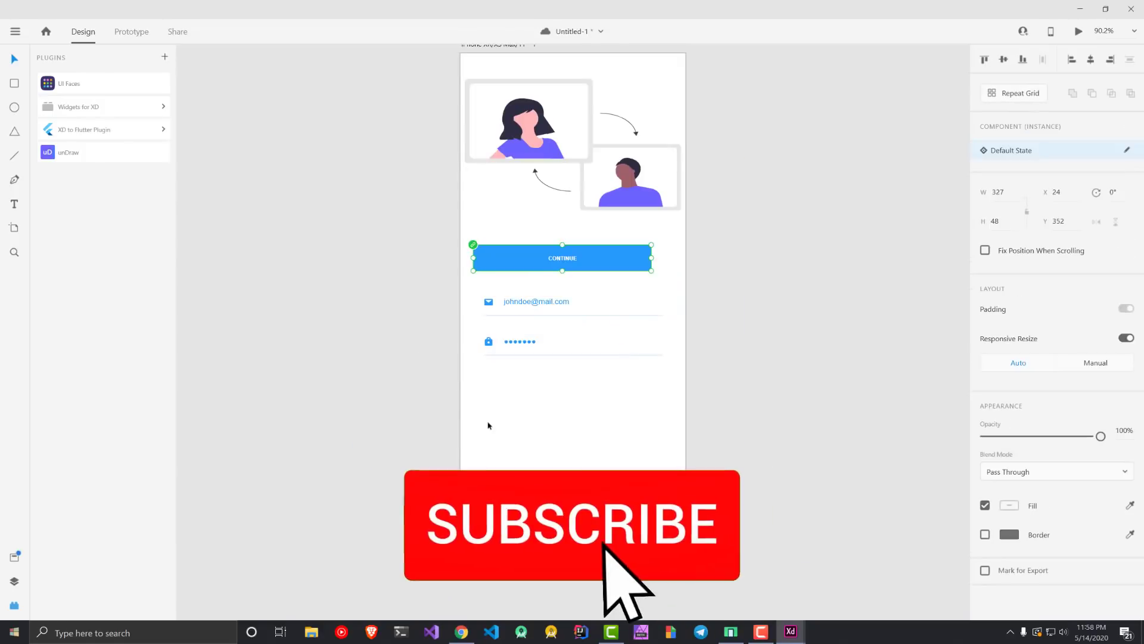
pyautogui.moveTo(513, 255); pyautogui.dragTo(524, 385)
pyautogui.click(526, 447)
pyautogui.scroll(2, 593, 318)
pyautogui.scroll(-2, 593, 318)
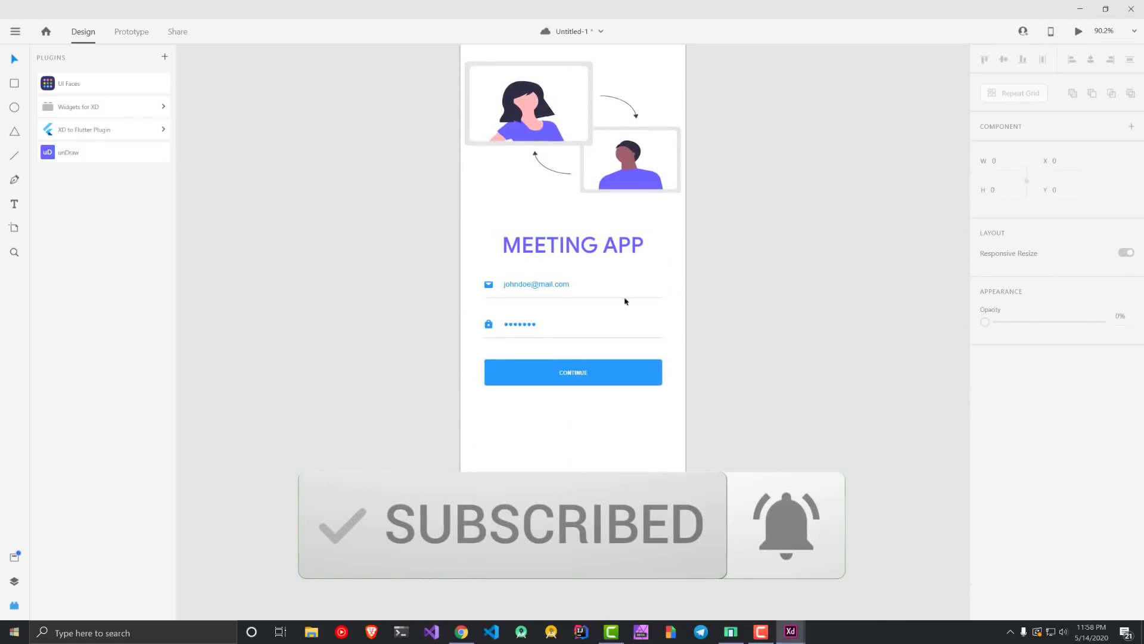
# Step: Group the MEETING APP heading, e-mail field, password field and CONTINUE button together
pyautogui.scroll(2, 709, 305)
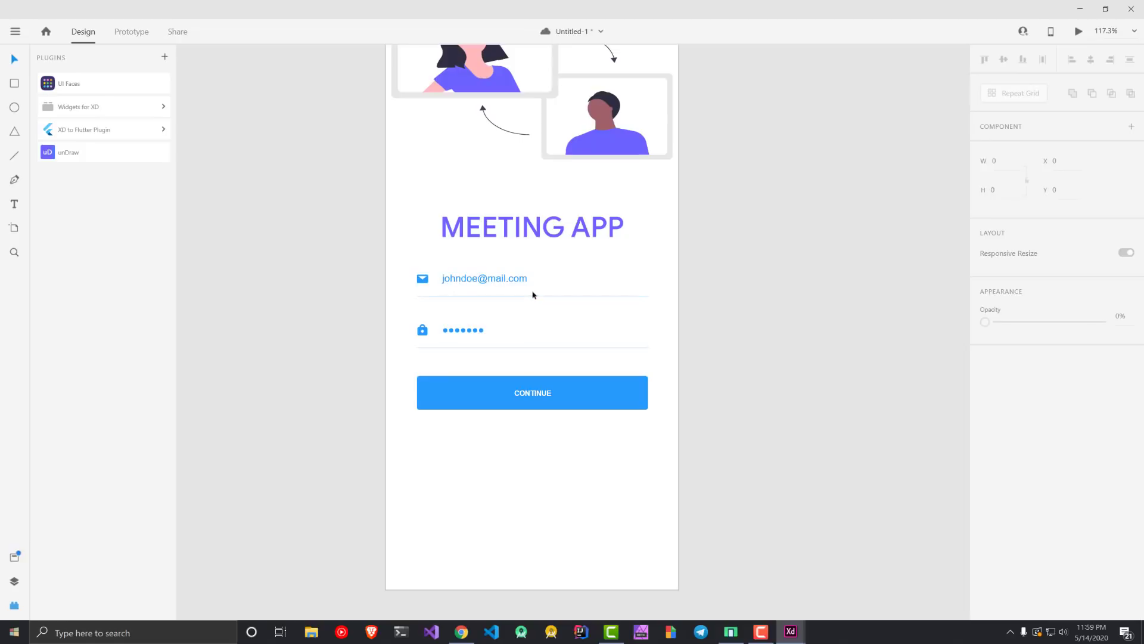
pyautogui.click(505, 282)
pyautogui.scroll(1, 833, 290)
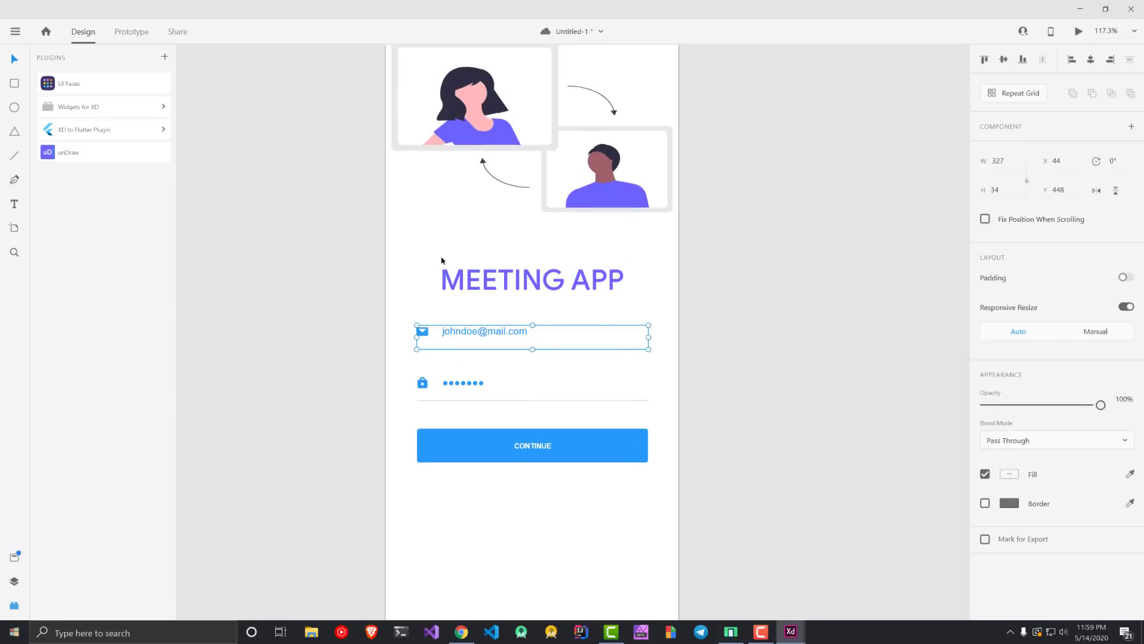
pyautogui.moveTo(435, 257); pyautogui.dragTo(617, 477)
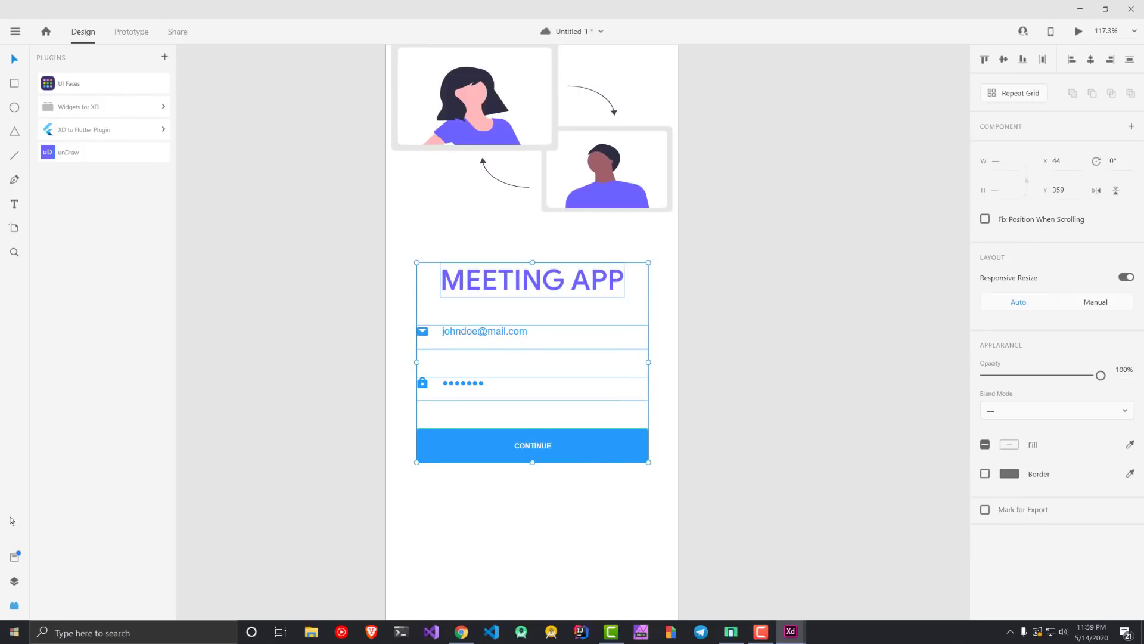
pyautogui.click(13, 583)
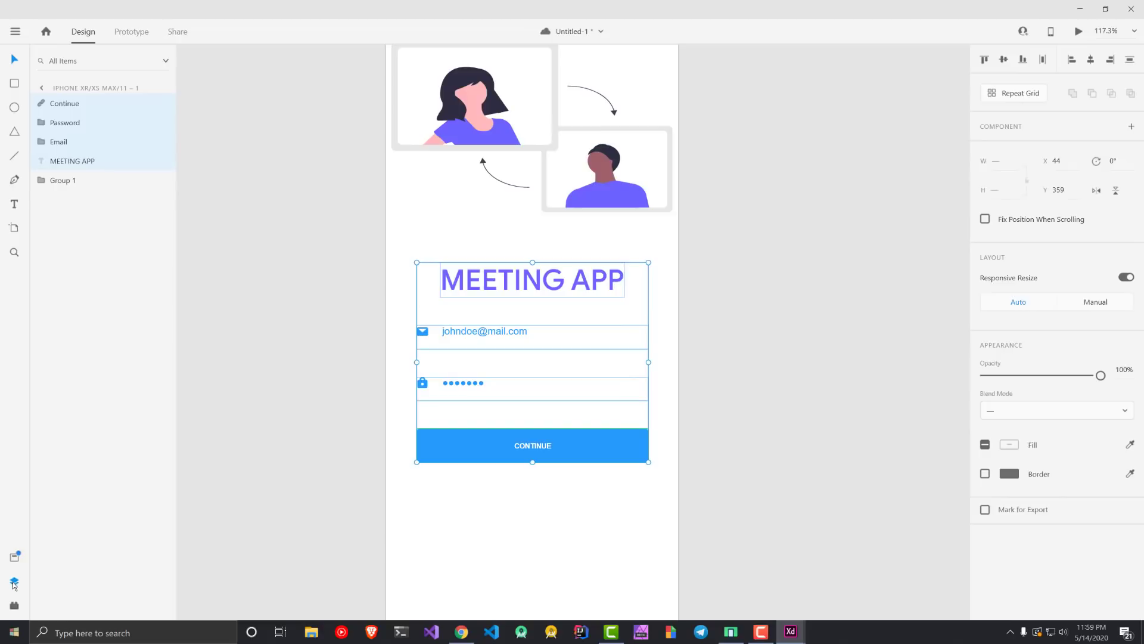
pyautogui.rightClick(88, 107)
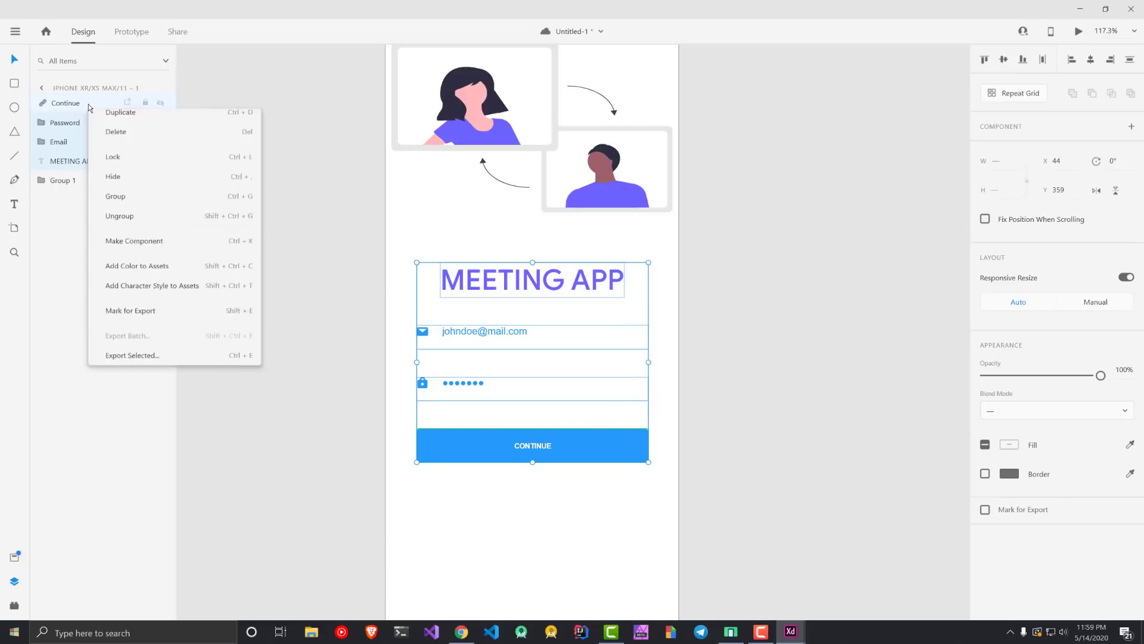
pyautogui.click(120, 270)
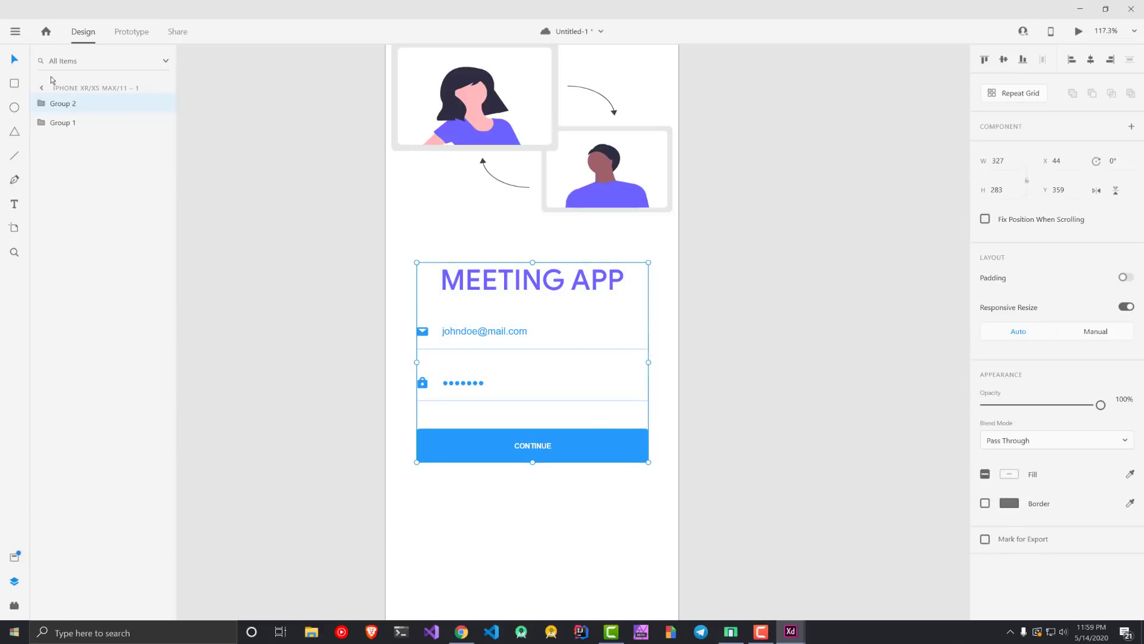
# Step: Fill the whole login form group with the purple sampled from the man's shirt in the illustration
pyautogui.scroll(-1, 953, 423)
pyautogui.click(1130, 474)
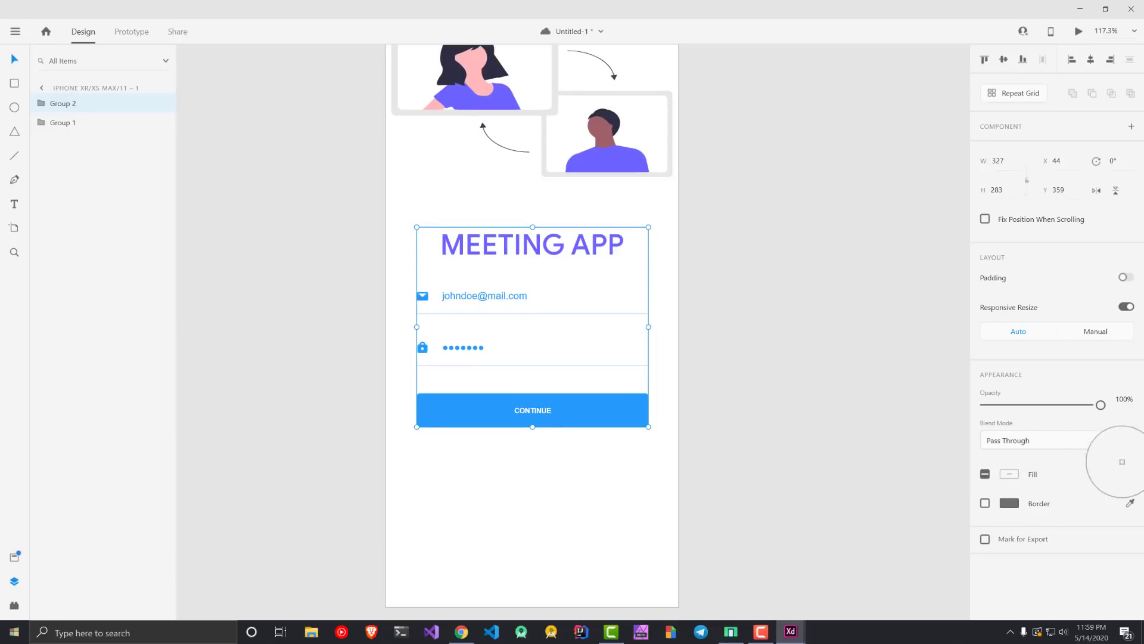
pyautogui.click(620, 158)
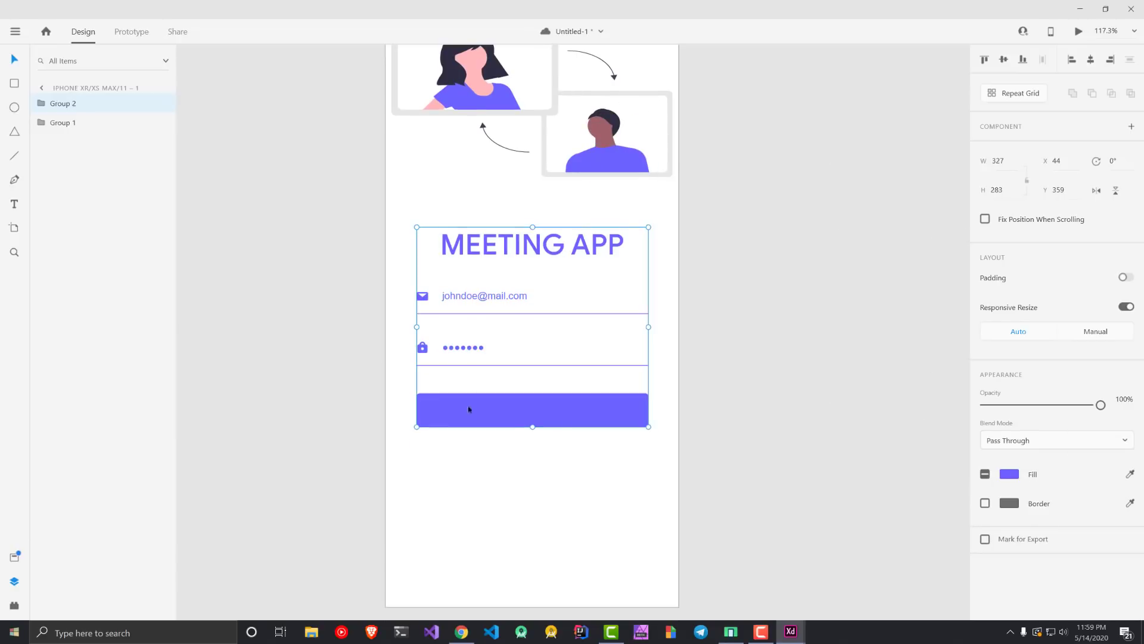
pyautogui.click(500, 474)
# Step: Try to fill the entire CONTINUE button component with white sampled from the artboard
pyautogui.doubleClick(523, 414)
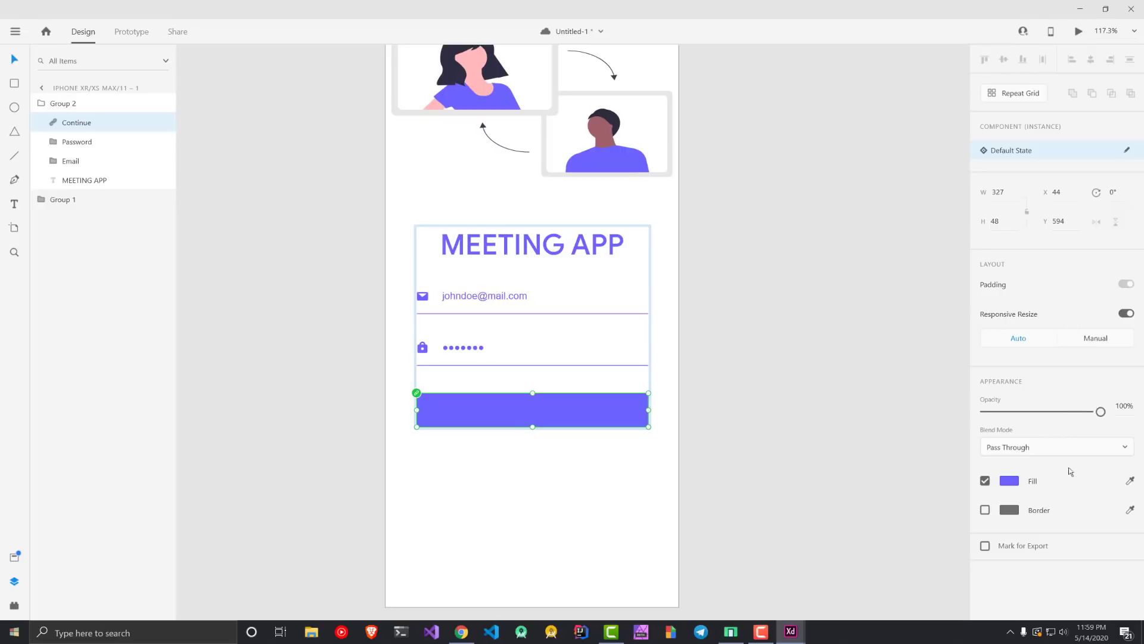
pyautogui.click(1132, 481)
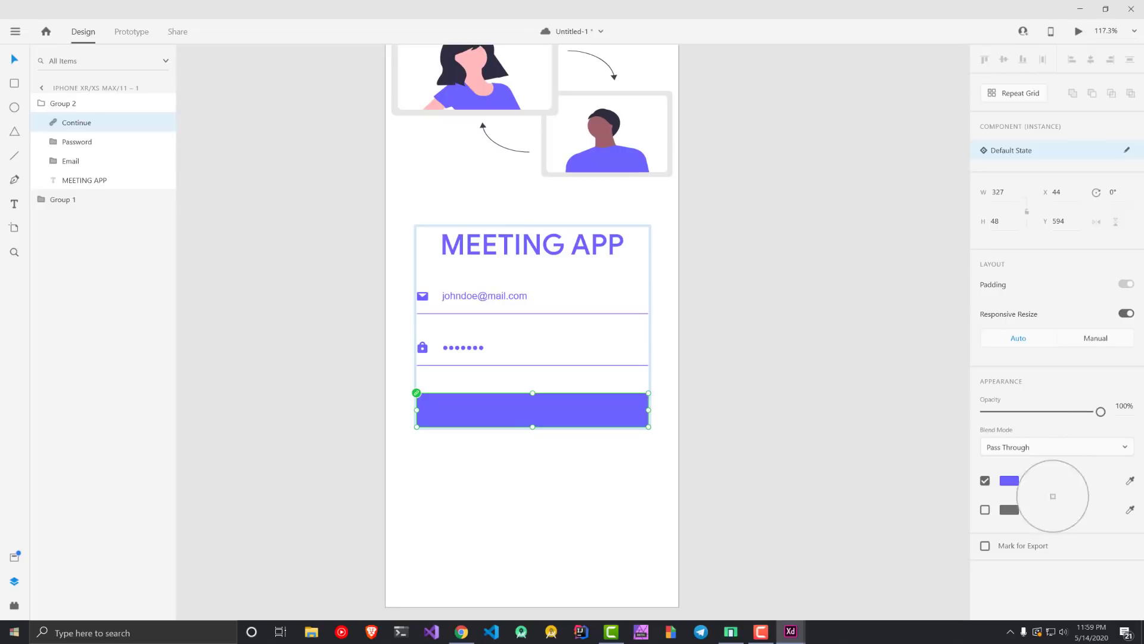
pyautogui.click(593, 515)
pyautogui.hotkey('ctrl', 'z')
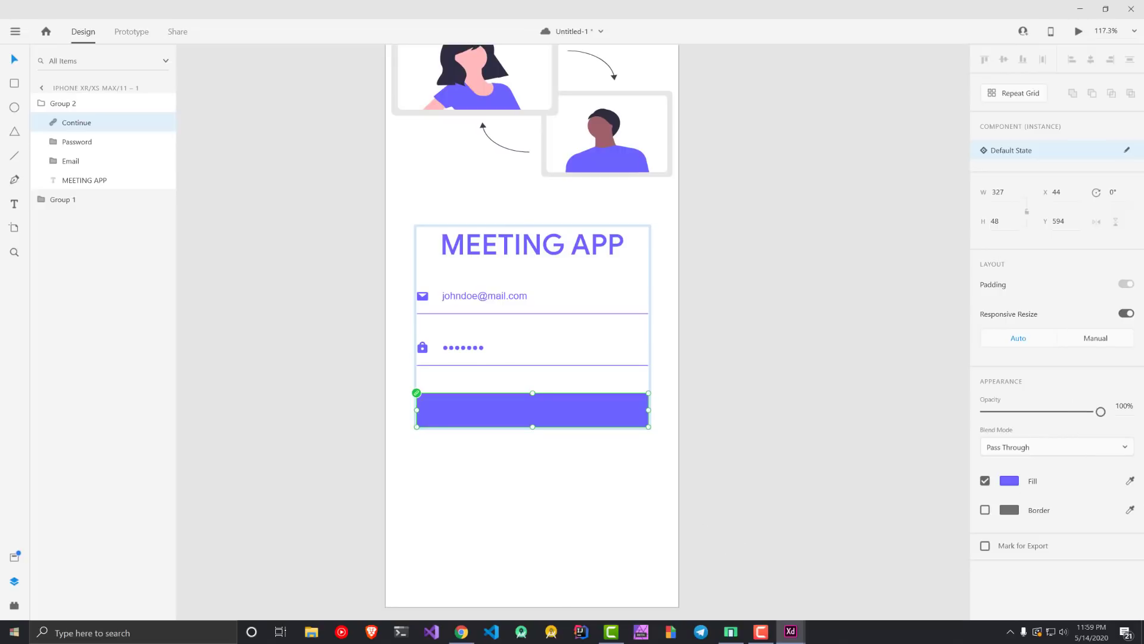
# Step: Fill only the CONTINUE label with white sampled from the artboard and set its font to Google Sans
pyautogui.doubleClick(527, 415)
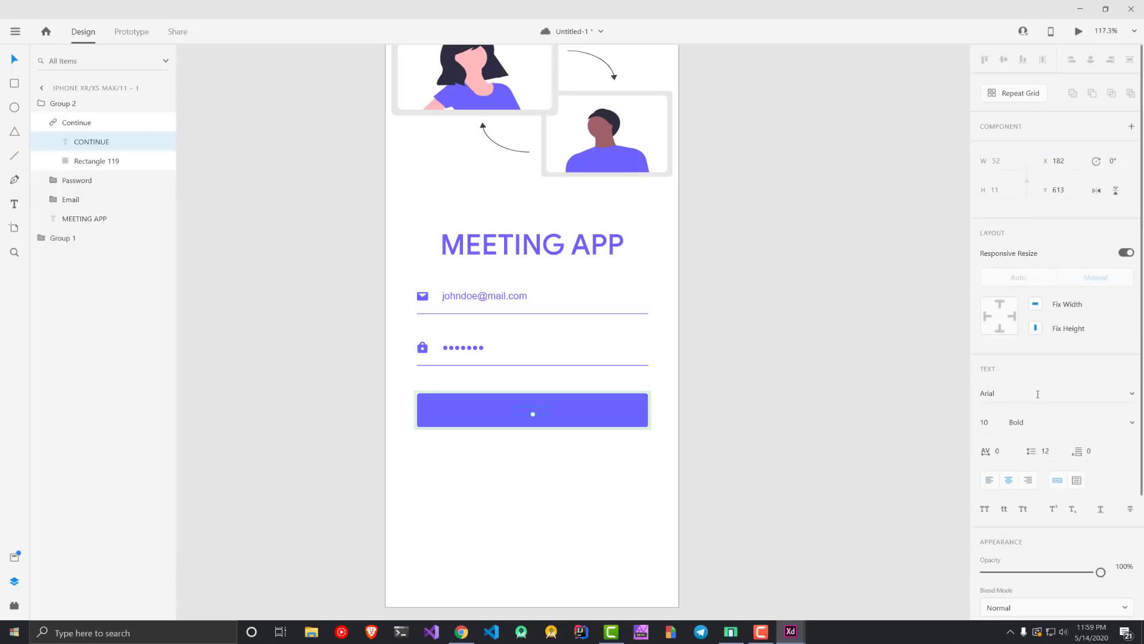
pyautogui.scroll(-1, 1105, 458)
pyautogui.click(1130, 481)
pyautogui.click(605, 505)
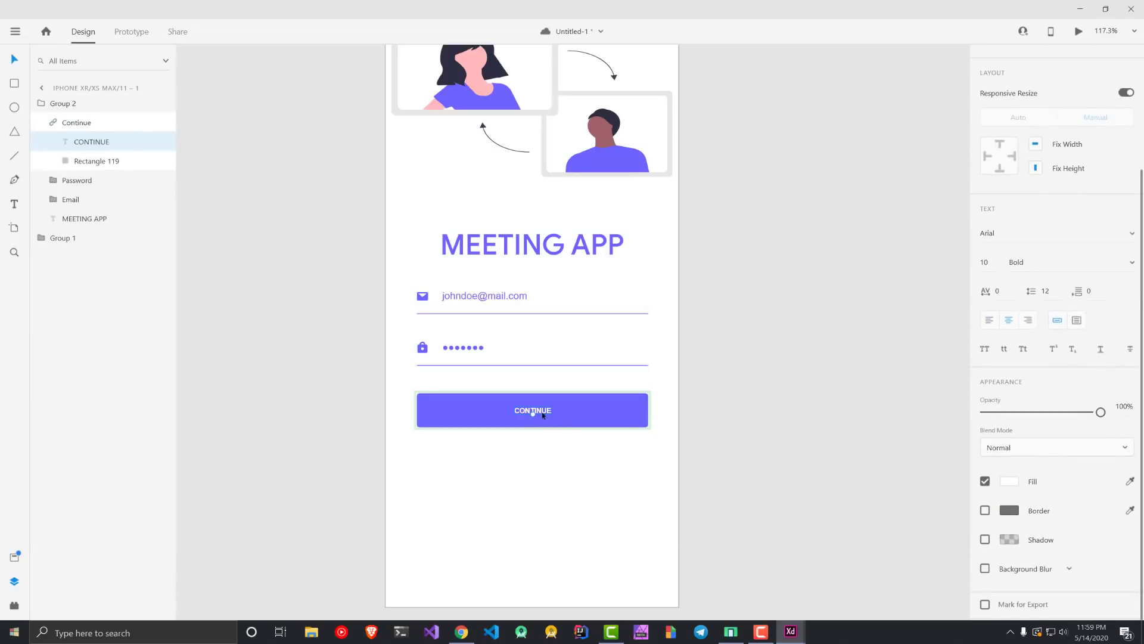
pyautogui.click(1130, 235)
pyautogui.write('Go')
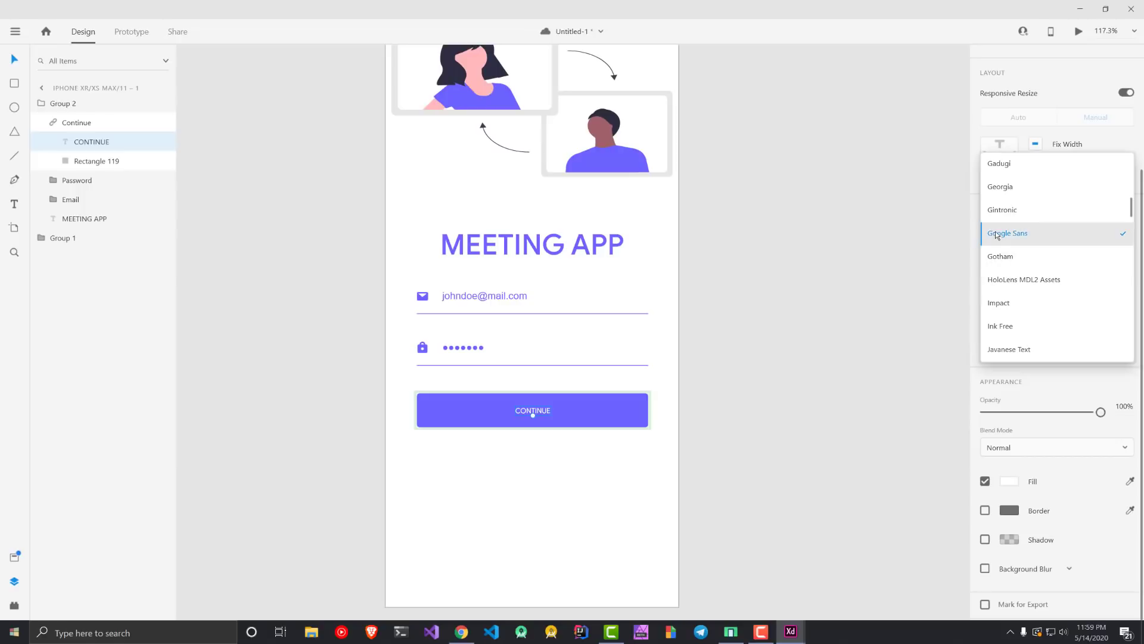
pyautogui.press('Return')
# Step: Set the font of the password field's dots to Google Sans
pyautogui.doubleClick(466, 352)
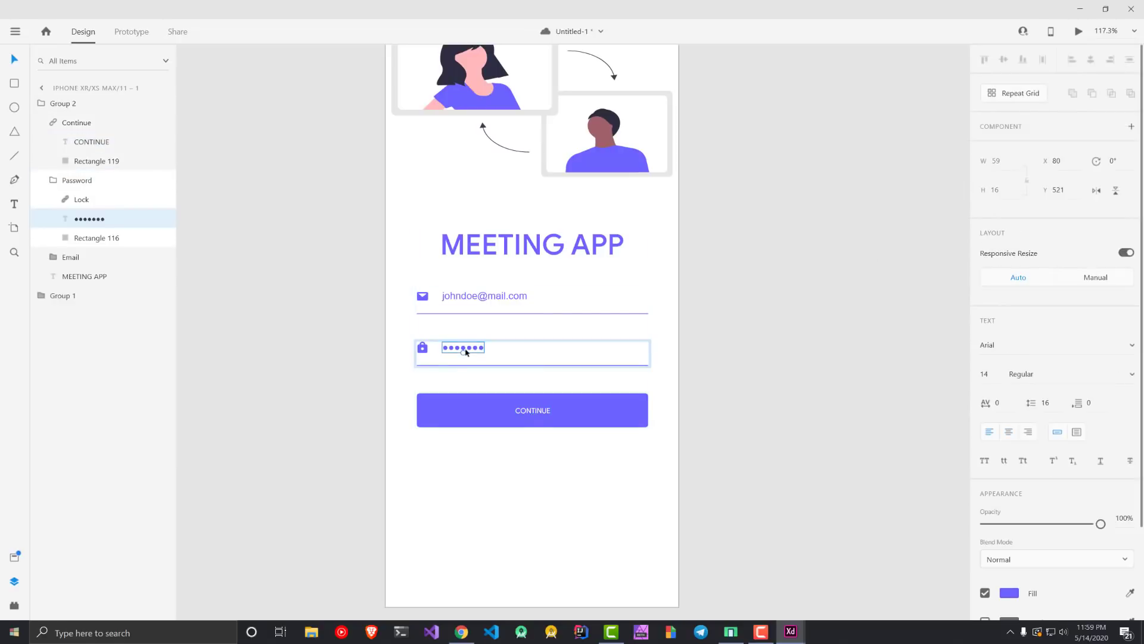
pyautogui.doubleClick(464, 351)
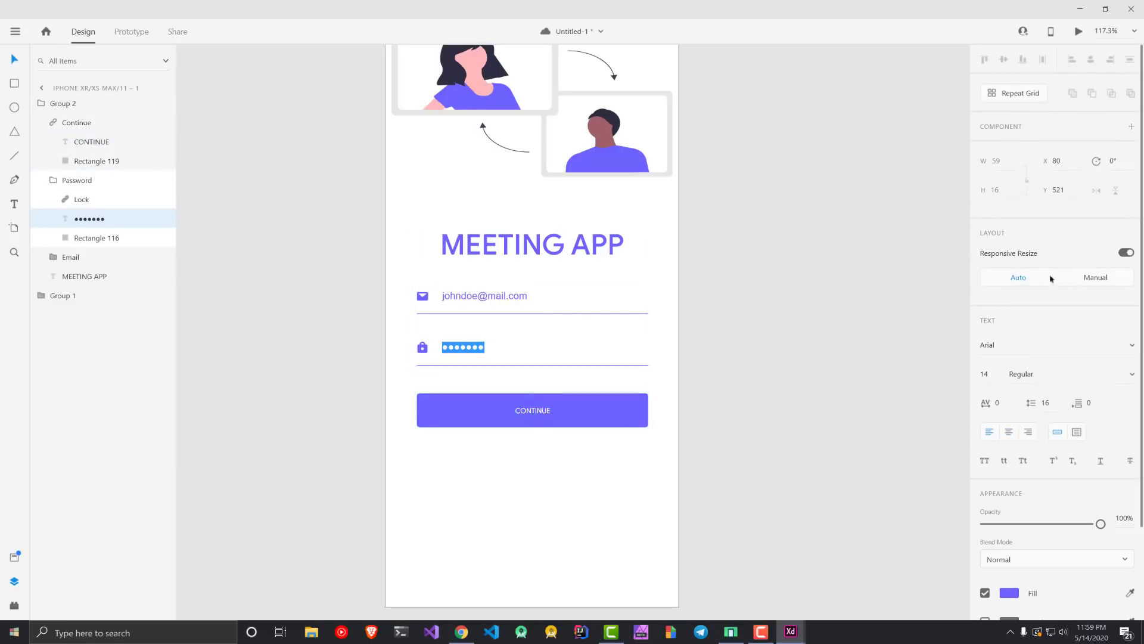
pyautogui.click(1133, 350)
pyautogui.scroll(-10, 1134, 351)
pyautogui.click(1138, 351)
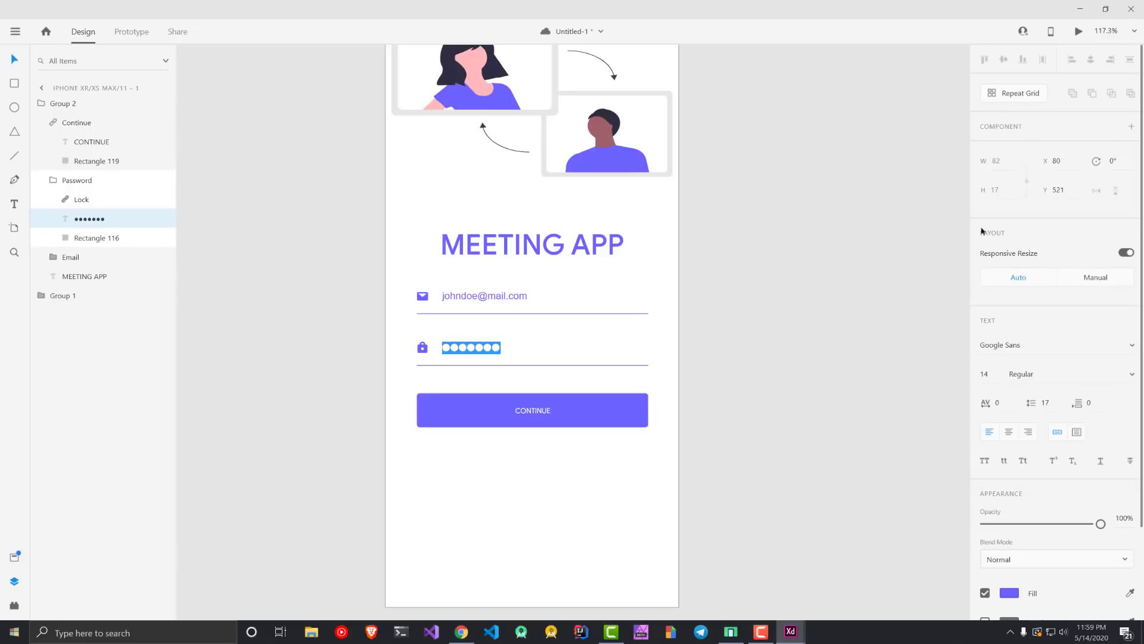
# Step: Set the font of the e-mail field's sample address to Google Sans
pyautogui.doubleClick(480, 296)
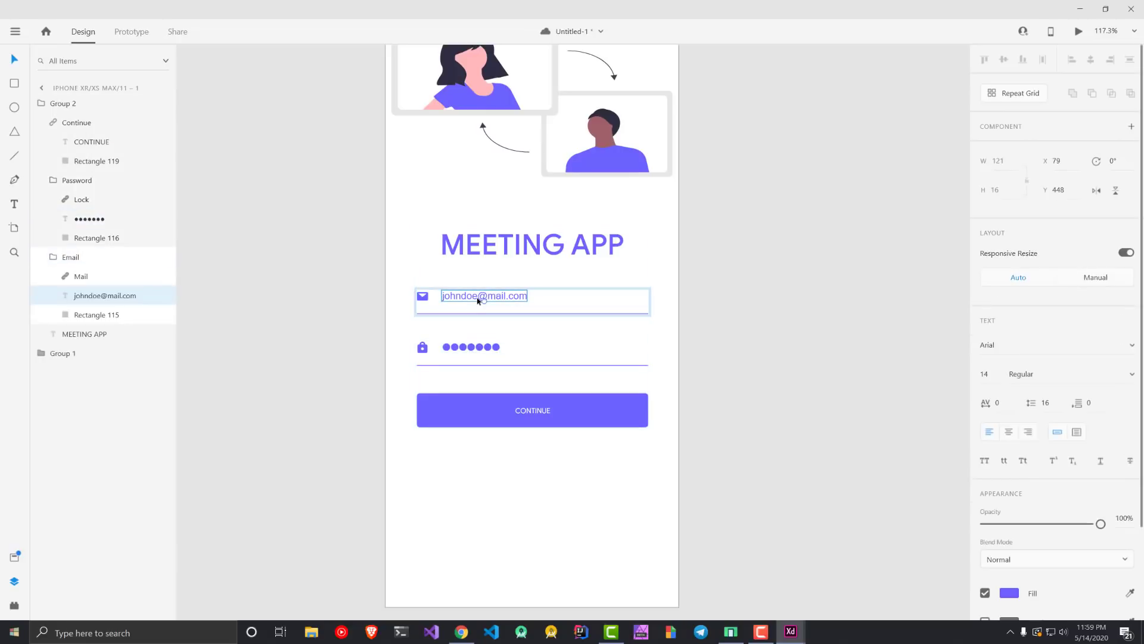
pyautogui.click(1132, 346)
pyautogui.scroll(-10, 1134, 352)
pyautogui.click(1134, 352)
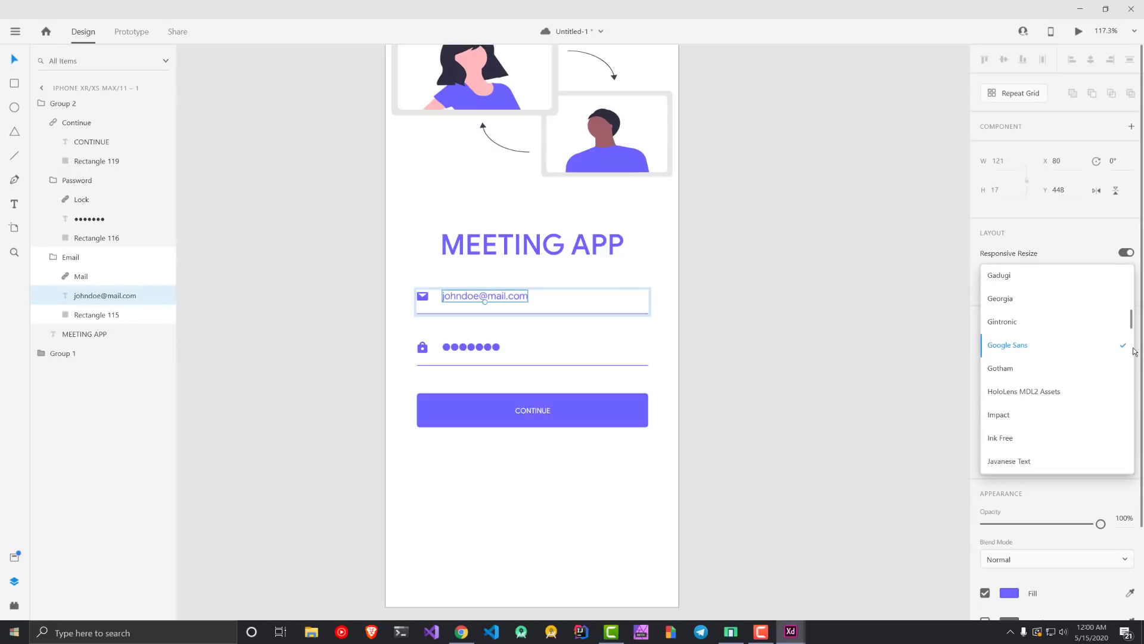
pyautogui.click(289, 373)
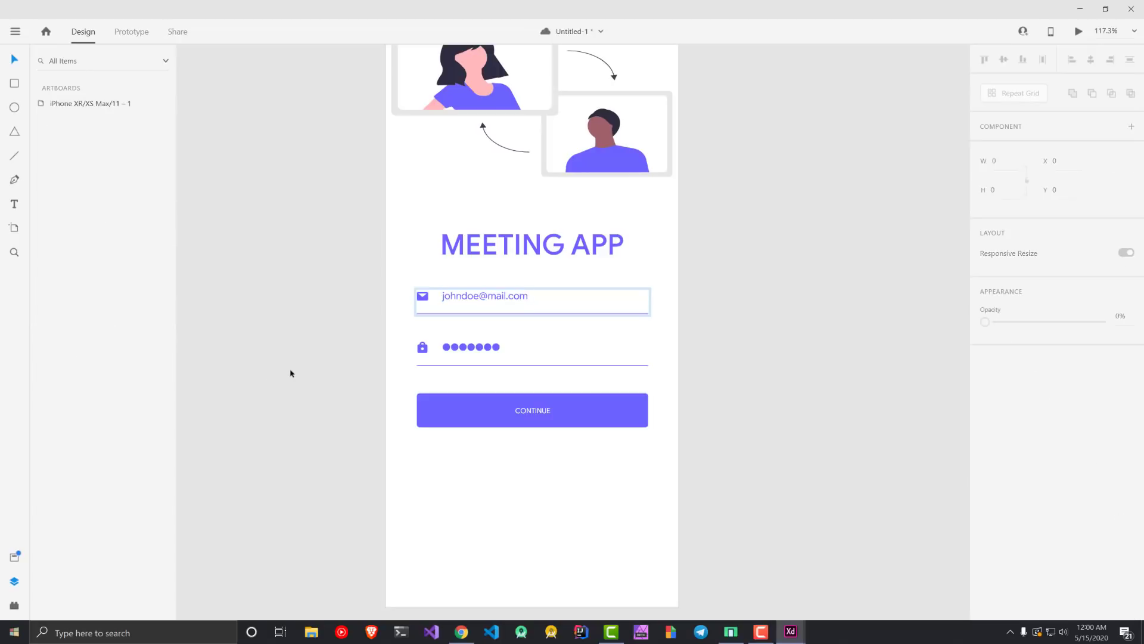
# Step: Check the social login buttons on the 3 Sign Up artboard in Wires - Mobile, selecting the Facebook one
pyautogui.scroll(-3, 289, 372)
pyautogui.scroll(1, 289, 381)
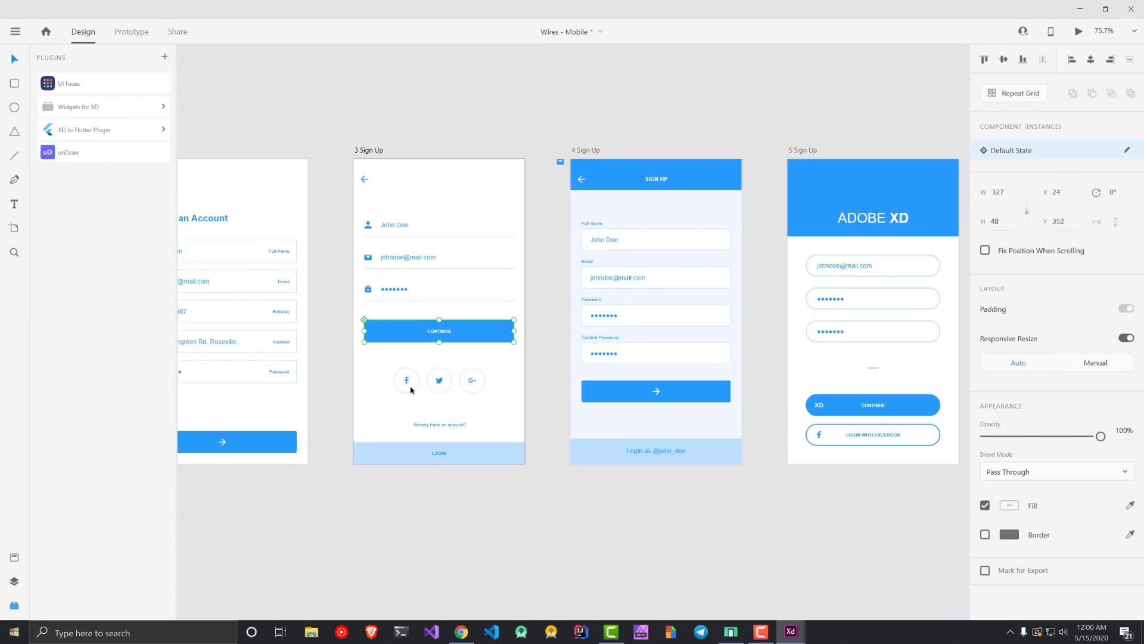
pyautogui.click(410, 382)
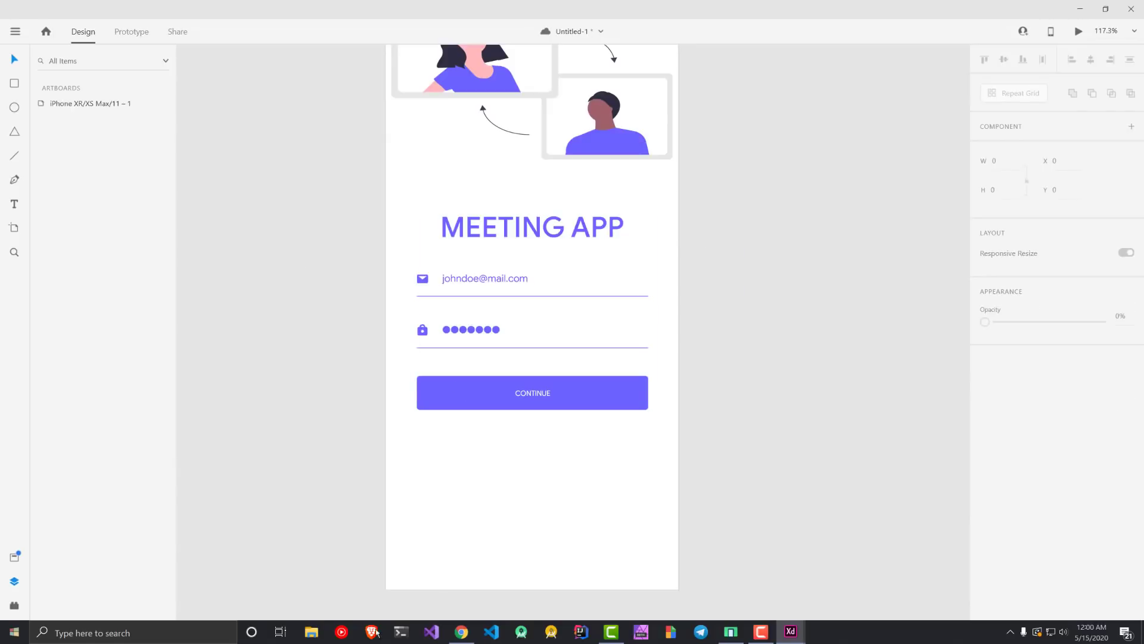
pyautogui.click(311, 631)
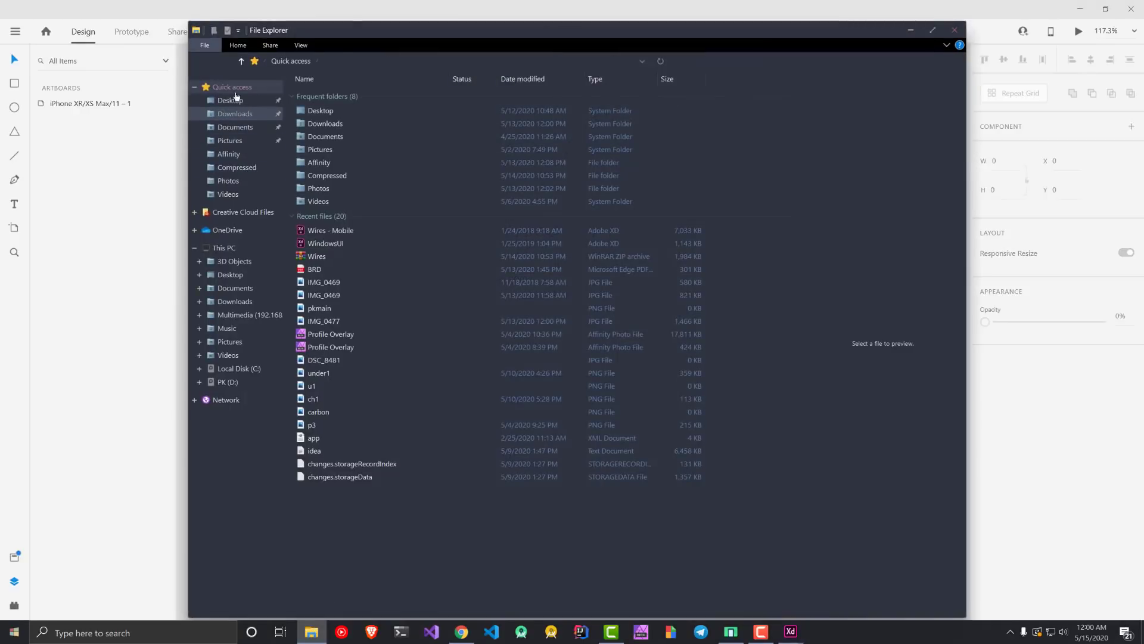
pyautogui.click(229, 100)
pyautogui.click(343, 136)
pyautogui.press('space')
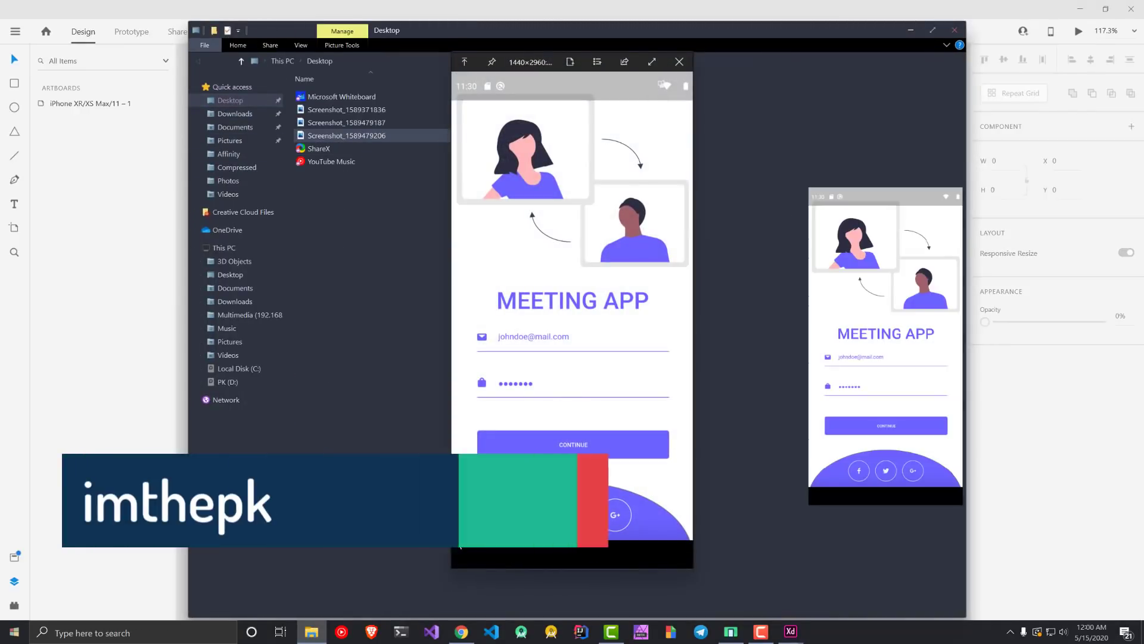
pyautogui.press('Escape')
pyautogui.hotkey('alt', 'Tab')
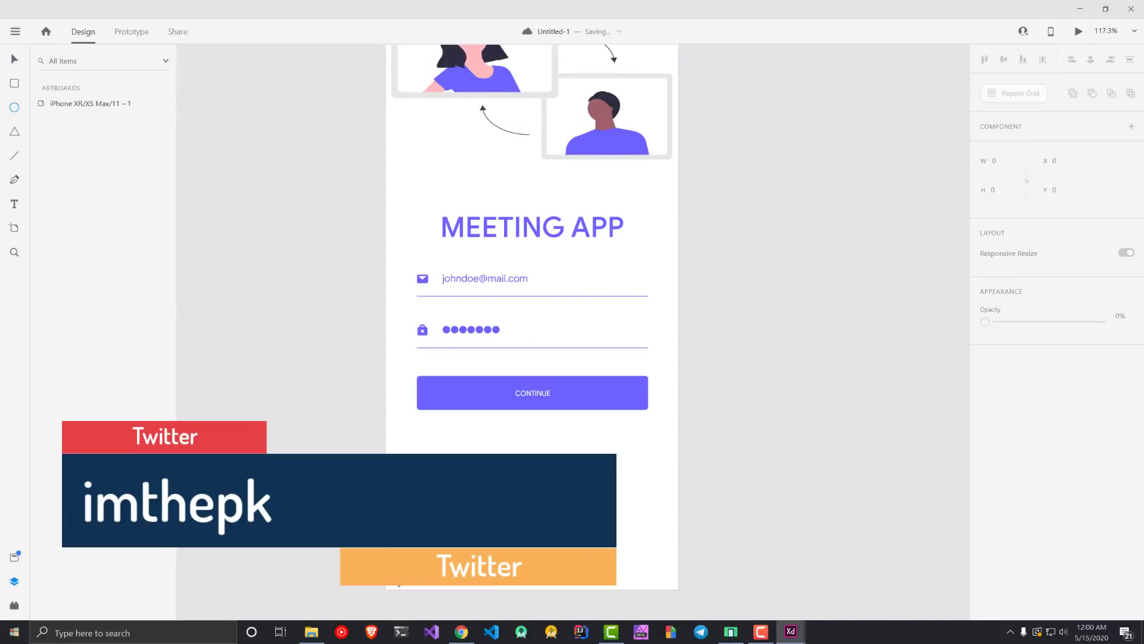
# Step: Draw an ellipse about 405 × 168 along the bottom edge of the login artboard
pyautogui.moveTo(386, 588); pyautogui.dragTo(672, 470)
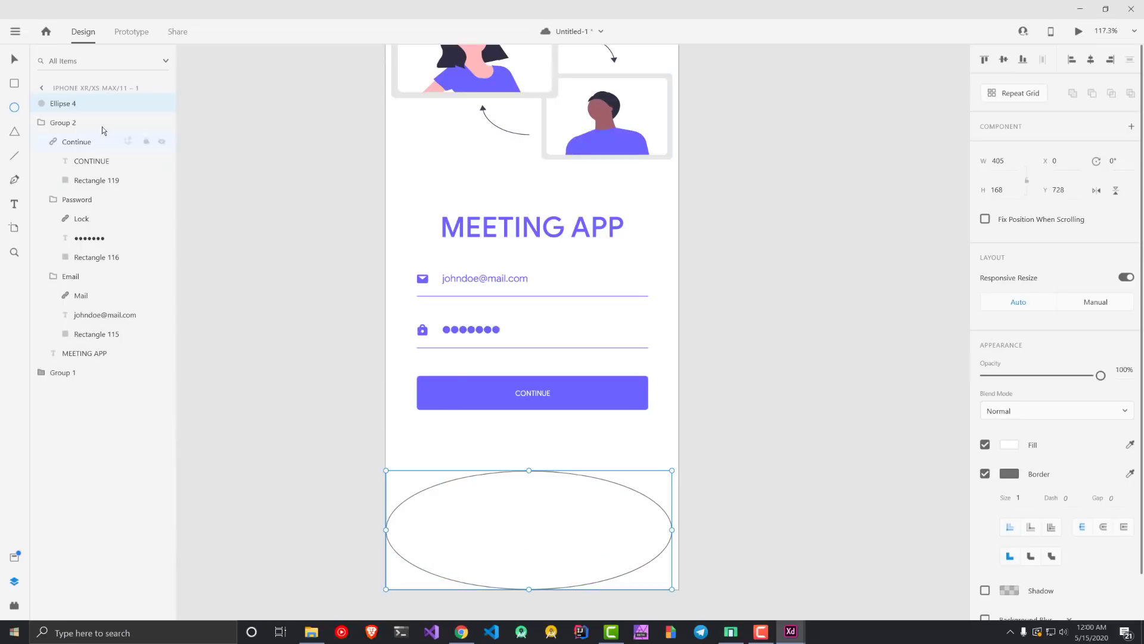
pyautogui.click(16, 60)
pyautogui.scroll(-1, 516, 441)
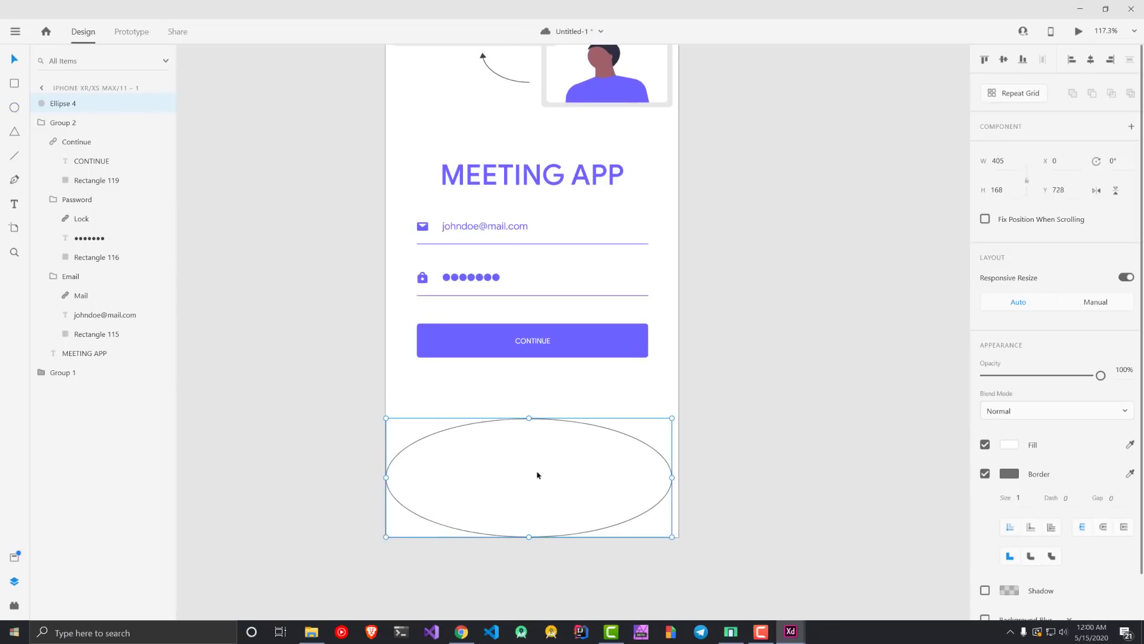
# Step: Resize the ellipse to the artboard's full width, about 414 × 231, with its lower half below the artboard at about Y 777
pyautogui.moveTo(495, 506); pyautogui.dragTo(500, 564)
pyautogui.moveTo(391, 537); pyautogui.dragTo(386, 536)
pyautogui.moveTo(532, 478); pyautogui.dragTo(524, 507)
pyautogui.click(725, 459)
pyautogui.scroll(-3, 294, 230)
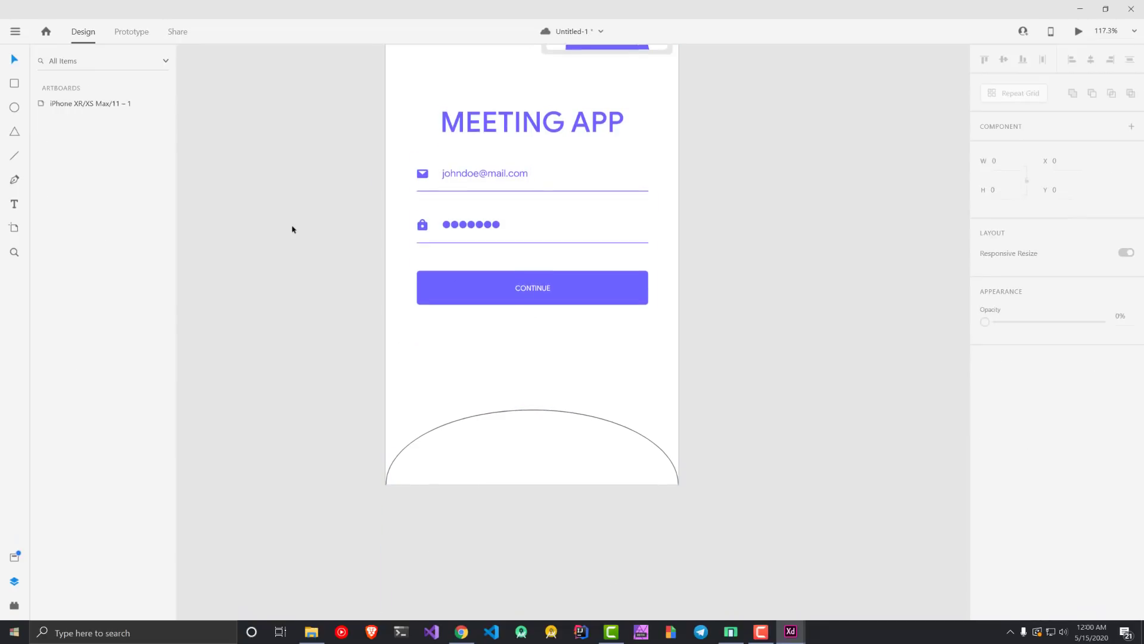
pyautogui.click(533, 424)
pyautogui.moveTo(532, 386); pyautogui.dragTo(531, 378)
pyautogui.moveTo(513, 424); pyautogui.dragTo(515, 430)
pyautogui.click(753, 366)
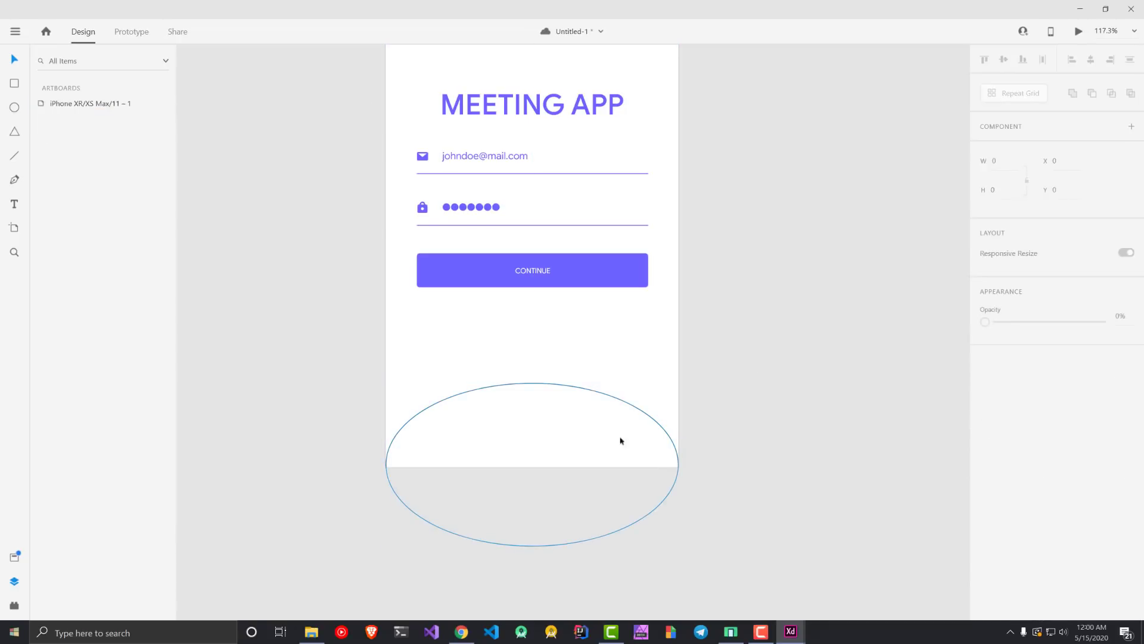
# Step: Fill the ellipse with the purple #6C63FF sampled from the CONTINUE button
pyautogui.click(561, 428)
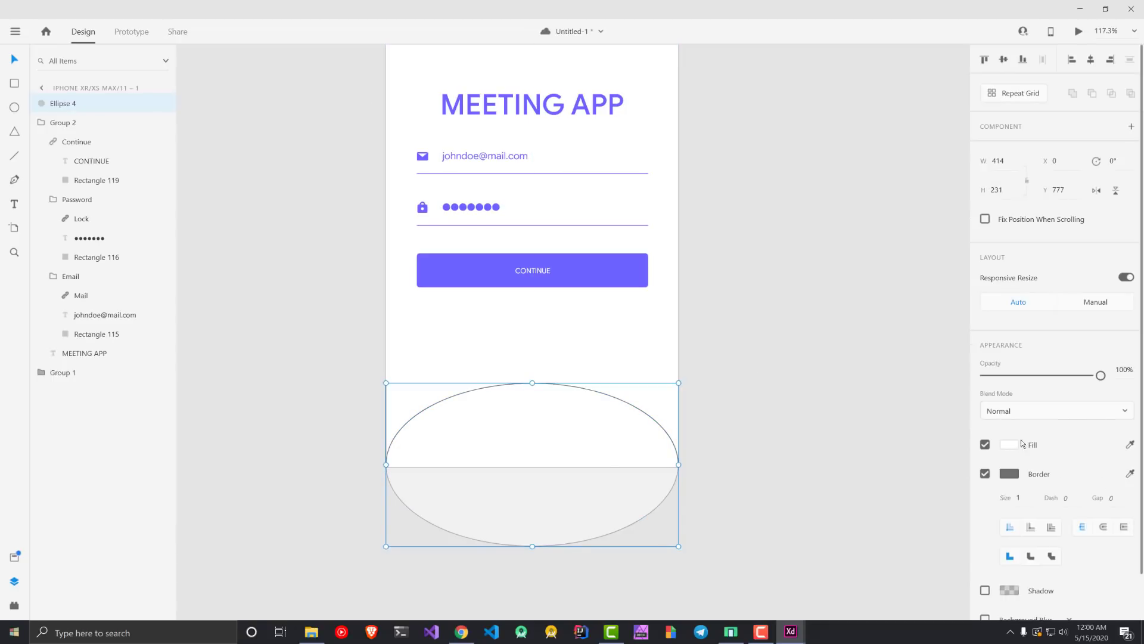
pyautogui.click(1130, 444)
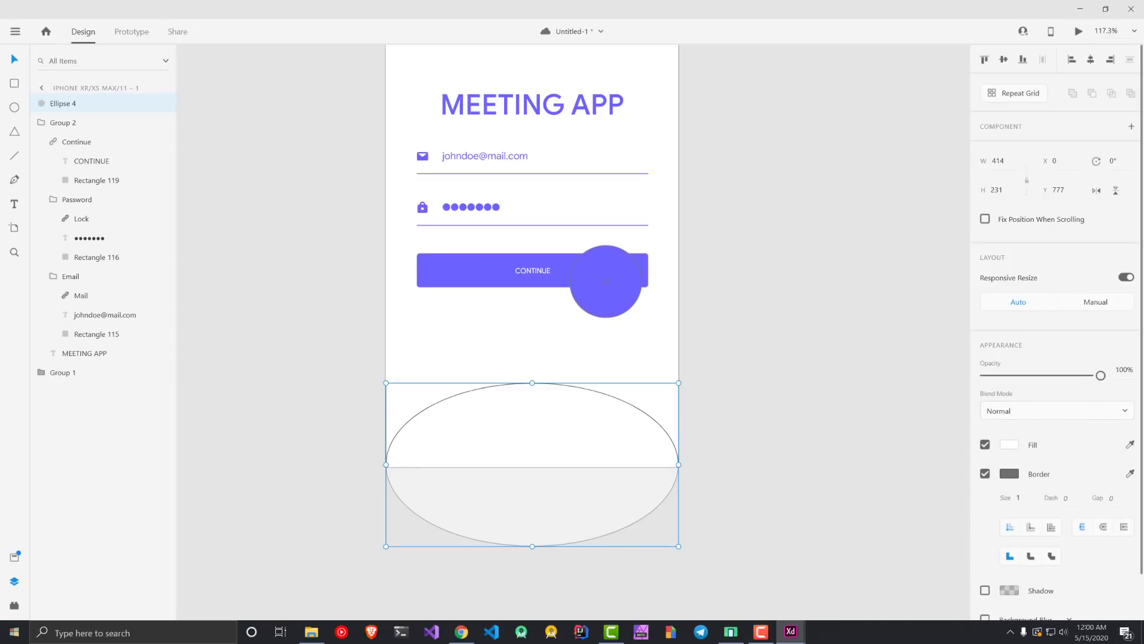
pyautogui.click(605, 281)
# Step: Change the ellipse's fill to a linear gradient and move its start point down about a third of the ellipse's height
pyautogui.click(1016, 447)
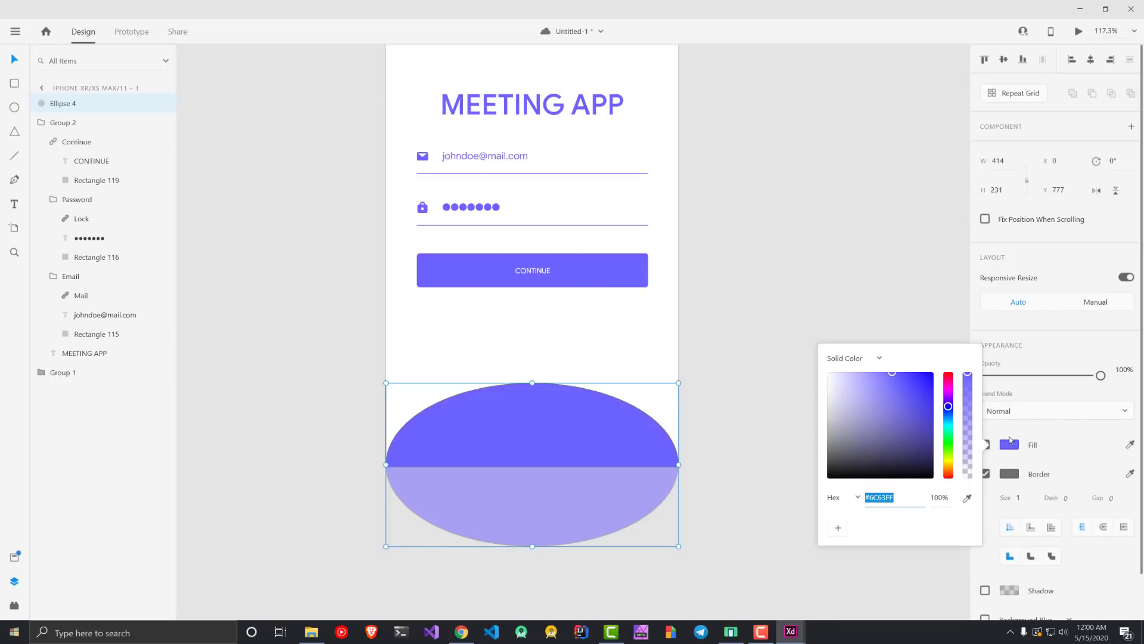
pyautogui.click(880, 358)
pyautogui.click(864, 379)
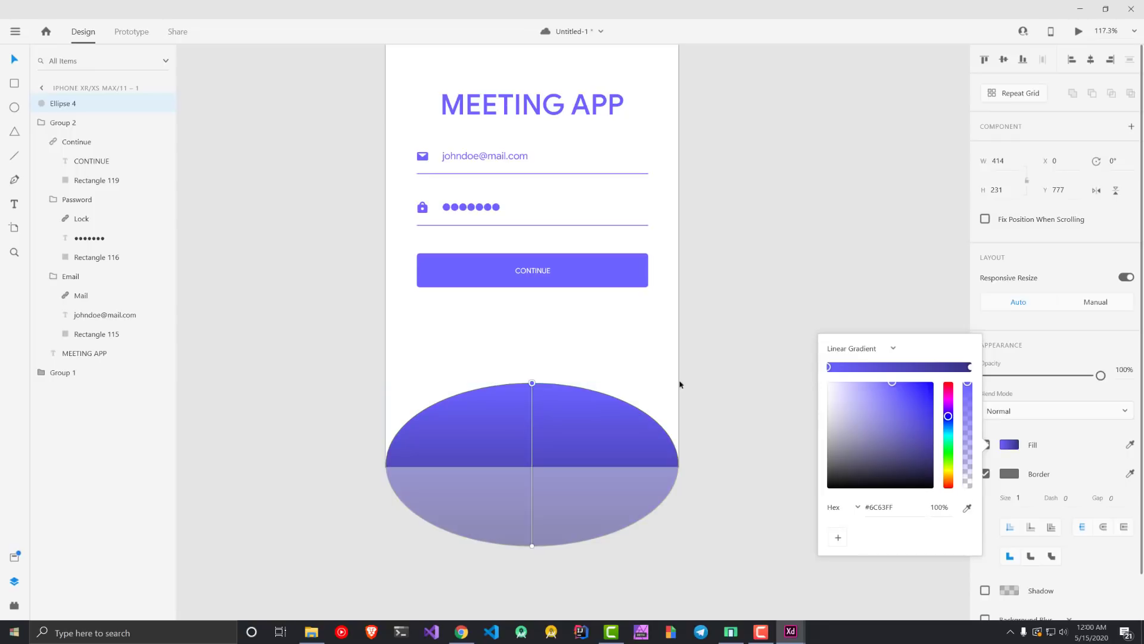
pyautogui.moveTo(532, 383); pyautogui.dragTo(533, 438)
pyautogui.click(860, 461)
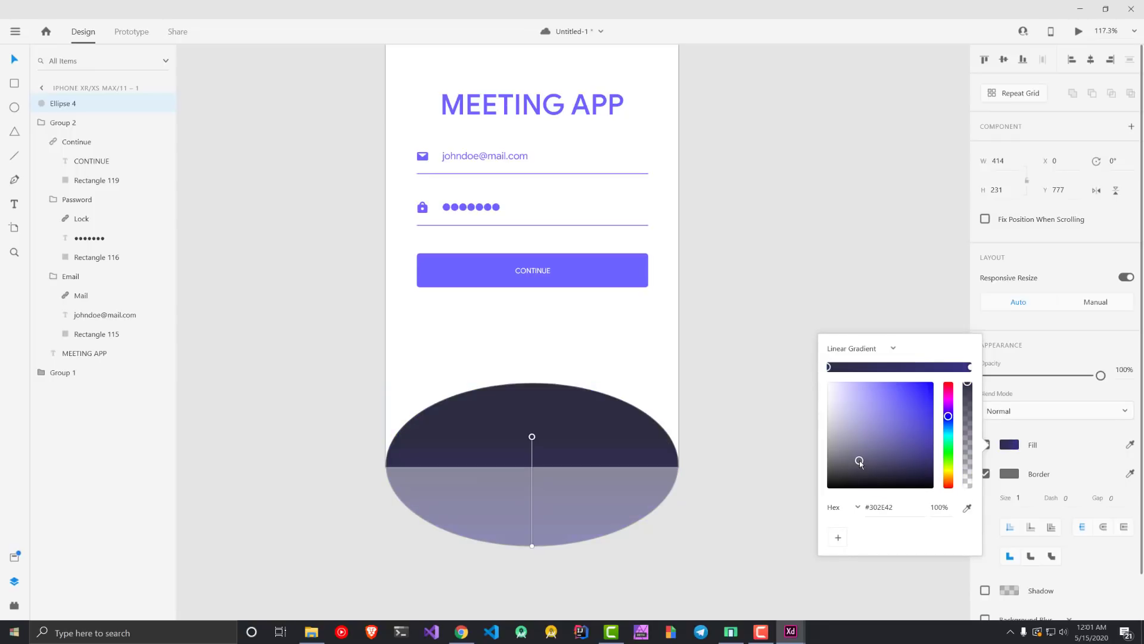
pyautogui.hotkey('ctrl', 'z')
pyautogui.click(715, 466)
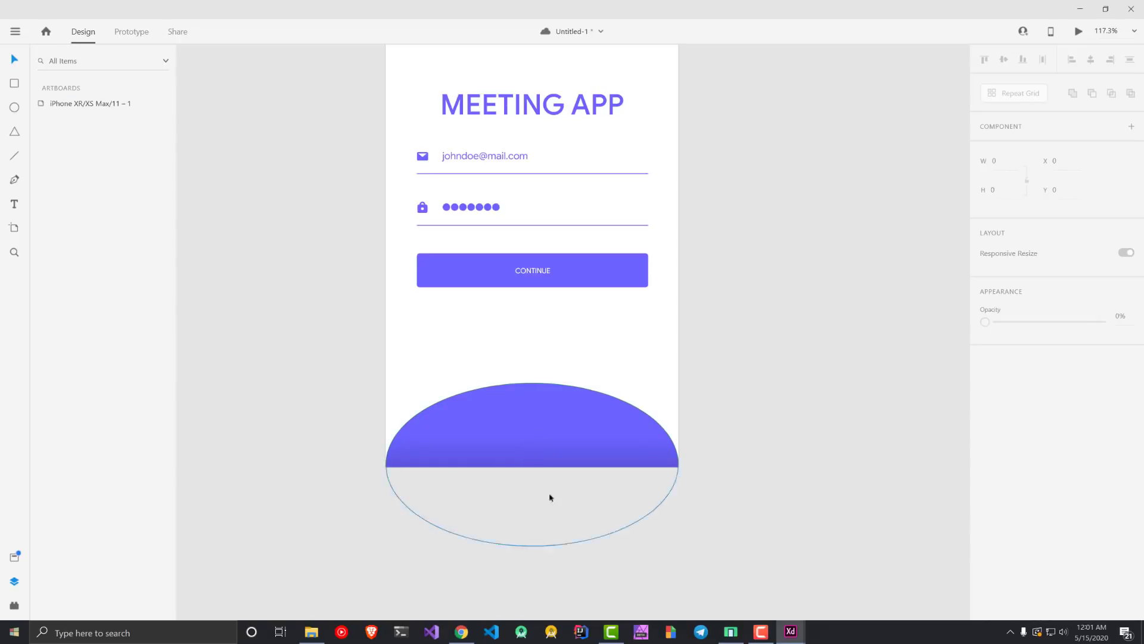
# Step: Copy the group of social icons from the 3 Sign Up artboard in Wires - Mobile into the Untitled-1 login artboard
pyautogui.scroll(3, 595, 363)
pyautogui.hotkey('alt', 'Tab')
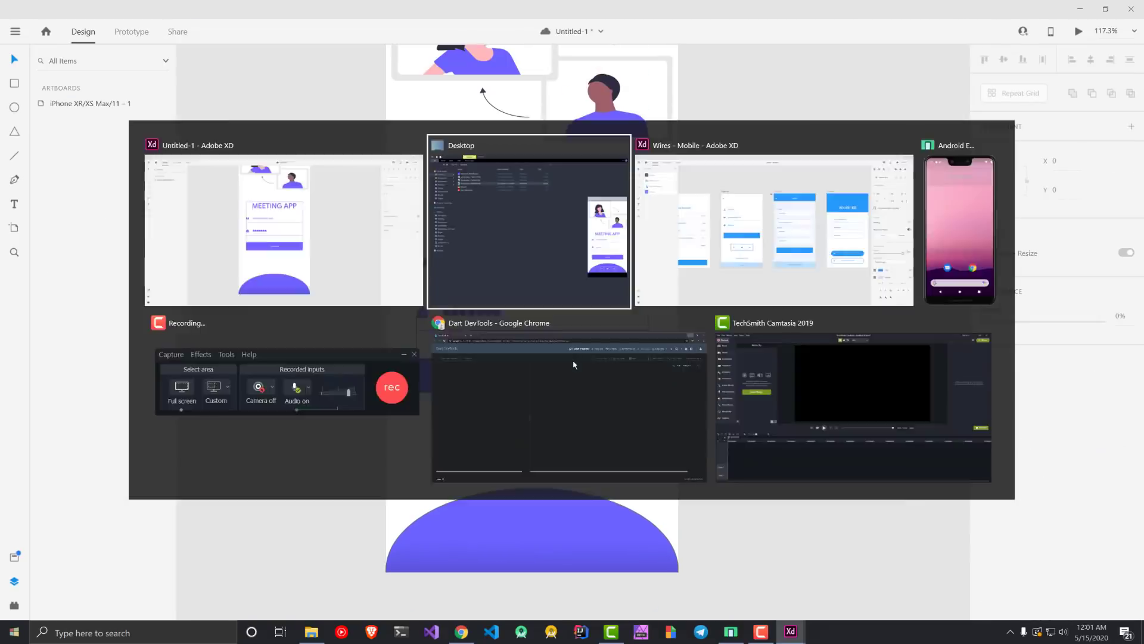
pyautogui.hotkey('alt', 'Tab')
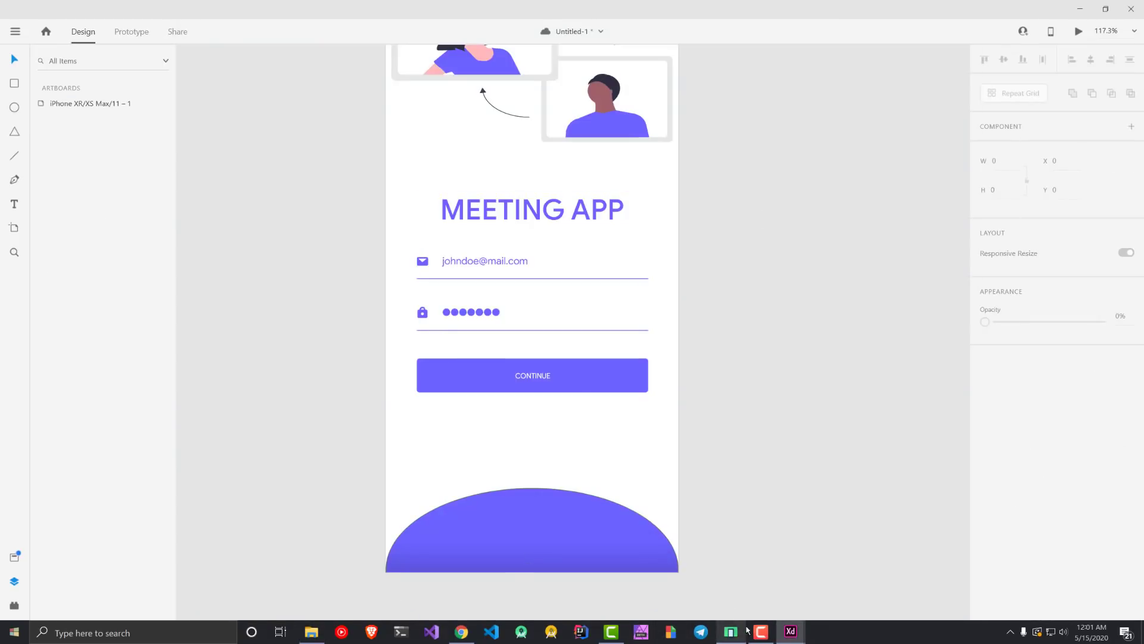
pyautogui.moveTo(791, 632)
pyautogui.click(822, 573)
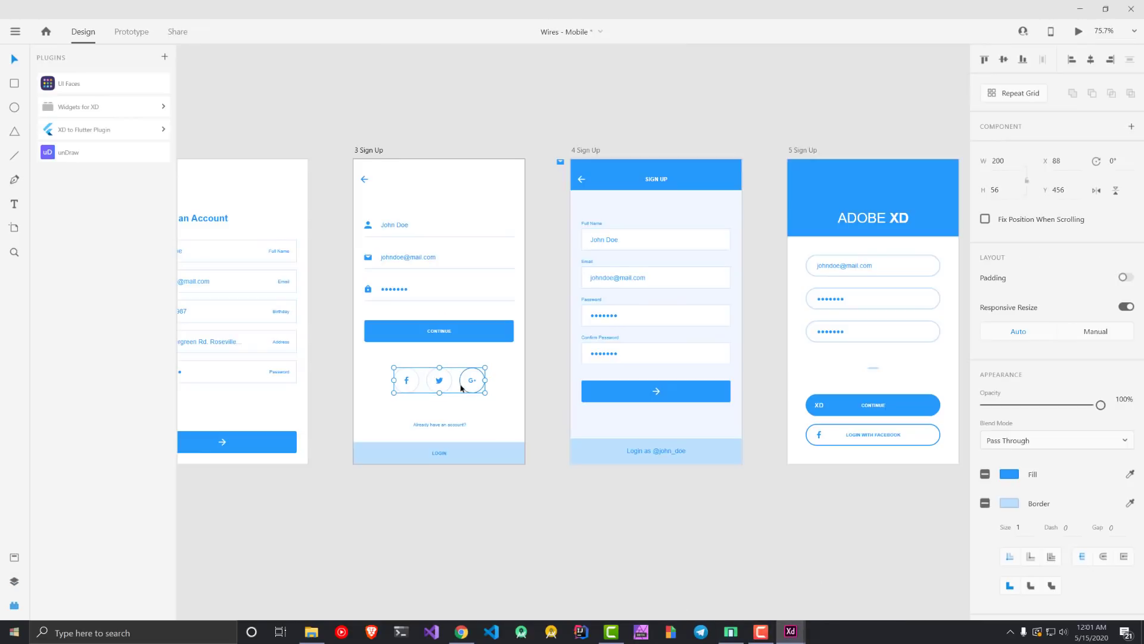
pyautogui.hotkey('ctrl', 'c')
pyautogui.hotkey('alt', 'Tab')
pyautogui.hotkey('ctrl', 'v')
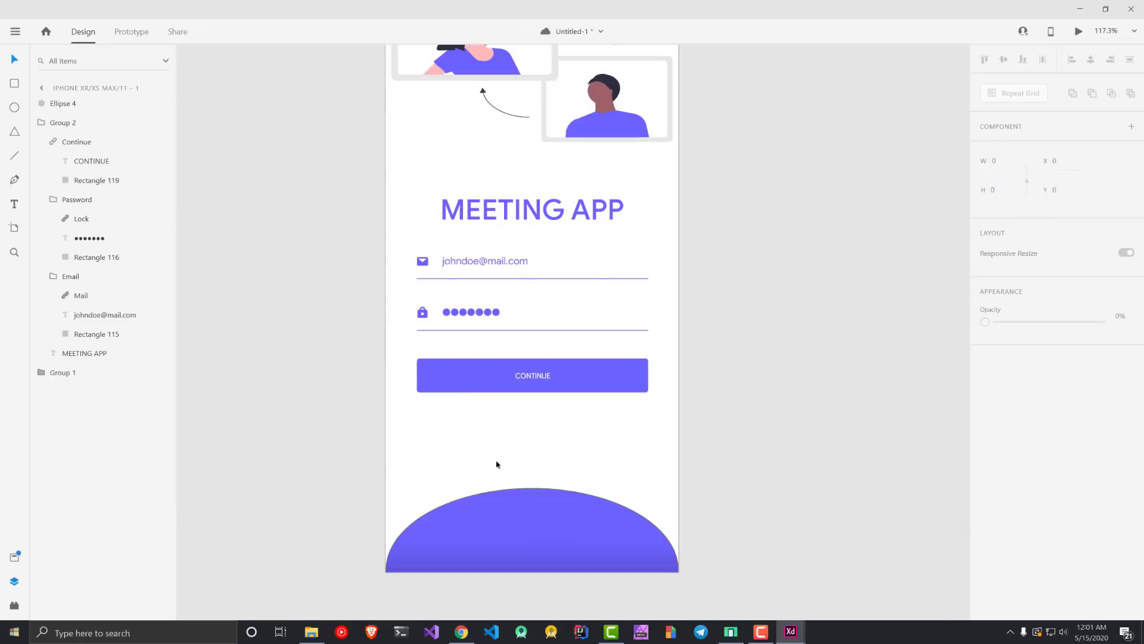
# Step: Move the pasted social icons group onto the purple ellipse, centred at about X 107, Y 810
pyautogui.click(543, 266)
pyautogui.moveTo(527, 281); pyautogui.dragTo(537, 528)
pyautogui.scroll(-1, 923, 423)
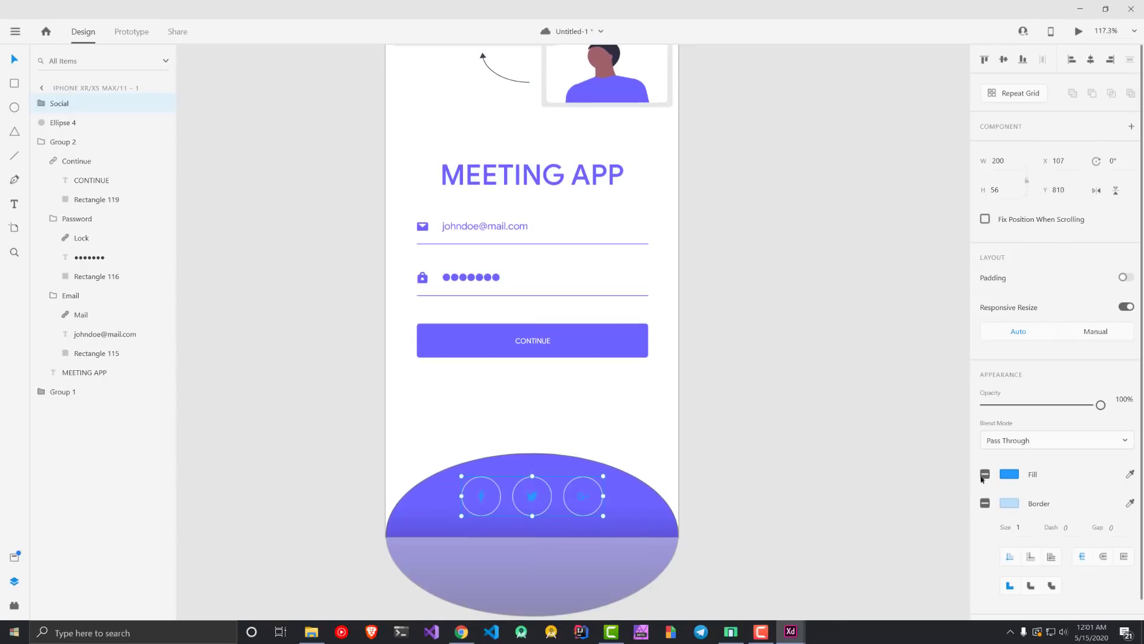
# Step: Set the social icons' fill and border to white sampled from the artboard background
pyautogui.click(1011, 473)
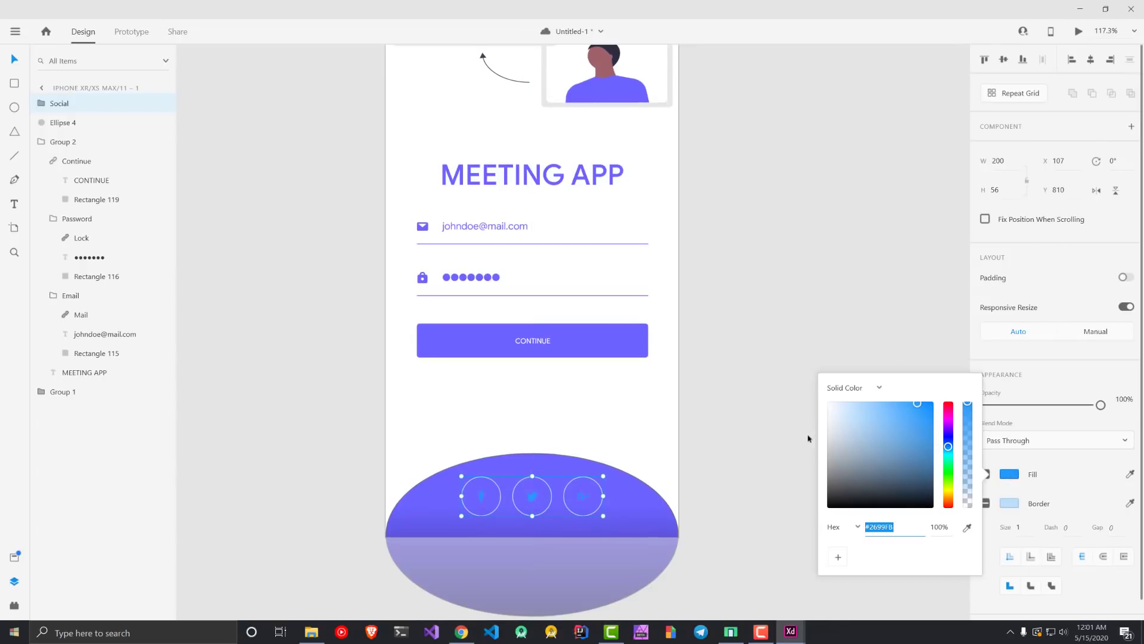
pyautogui.click(1130, 474)
pyautogui.click(561, 405)
pyautogui.click(1130, 503)
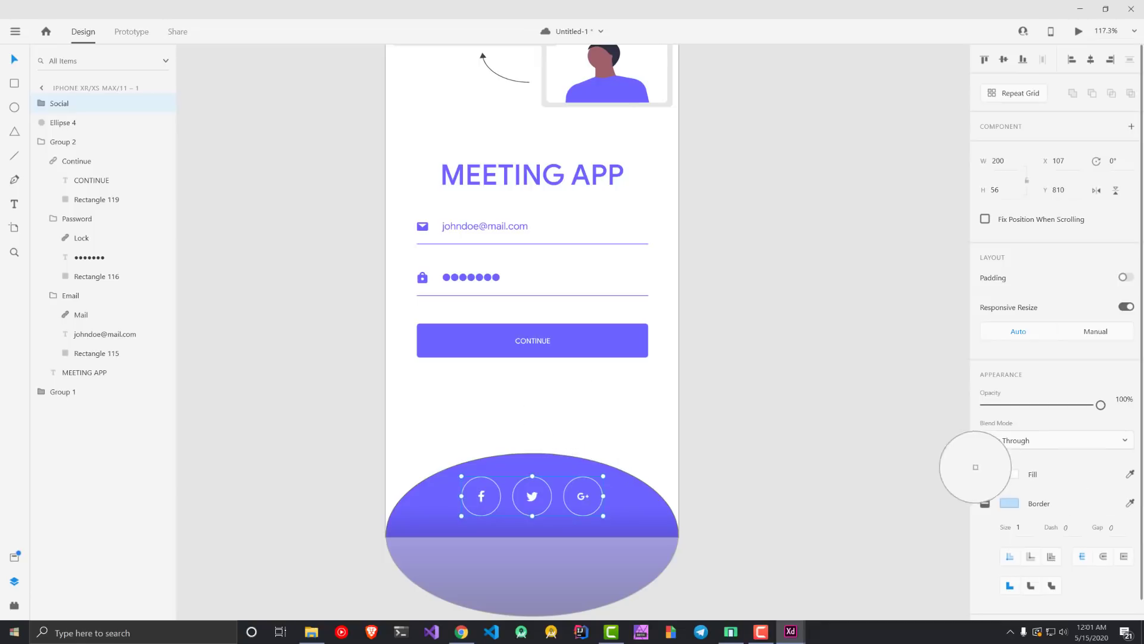
pyautogui.click(618, 427)
pyautogui.click(785, 472)
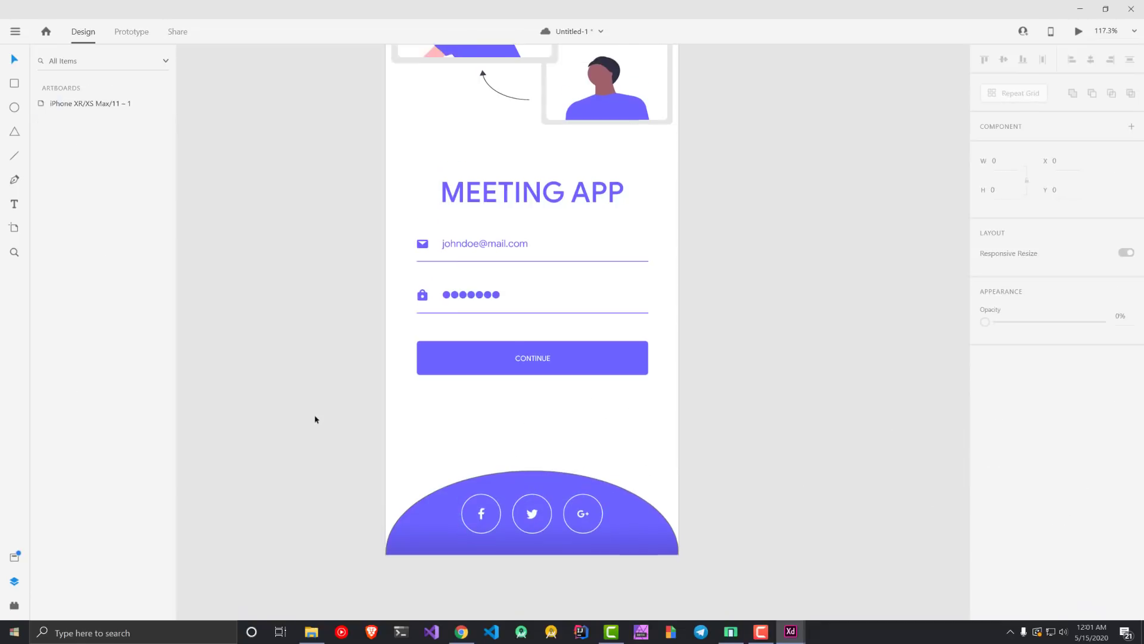
pyautogui.scroll(-1, 290, 396)
pyautogui.click(521, 459)
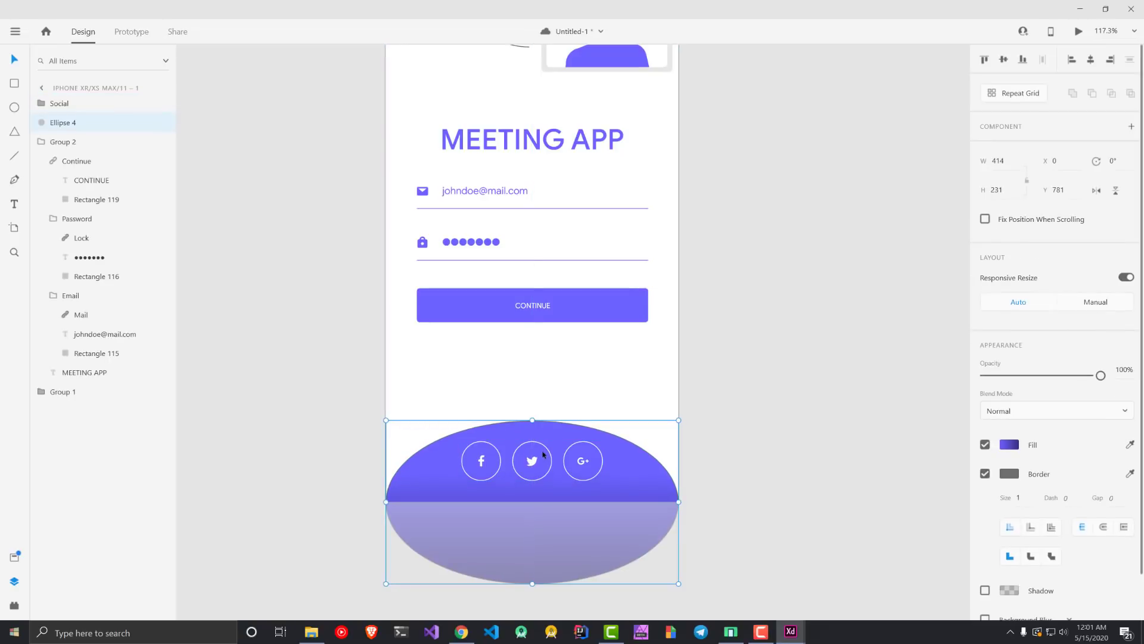
pyautogui.doubleClick(485, 468)
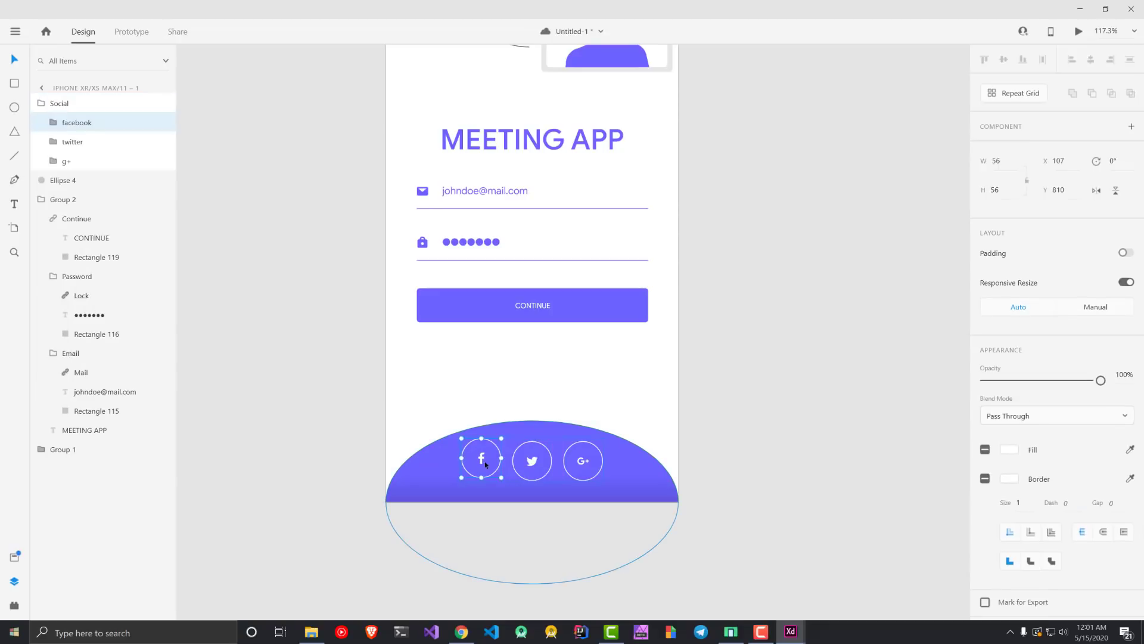
pyautogui.click(547, 469)
pyautogui.click(560, 473)
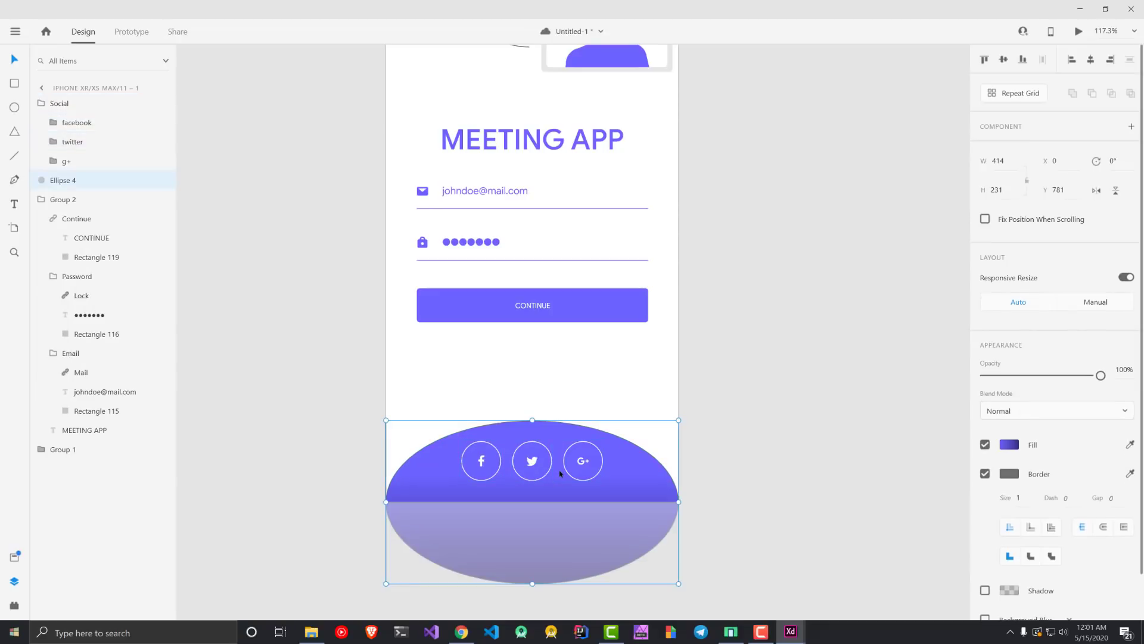
pyautogui.doubleClick(521, 458)
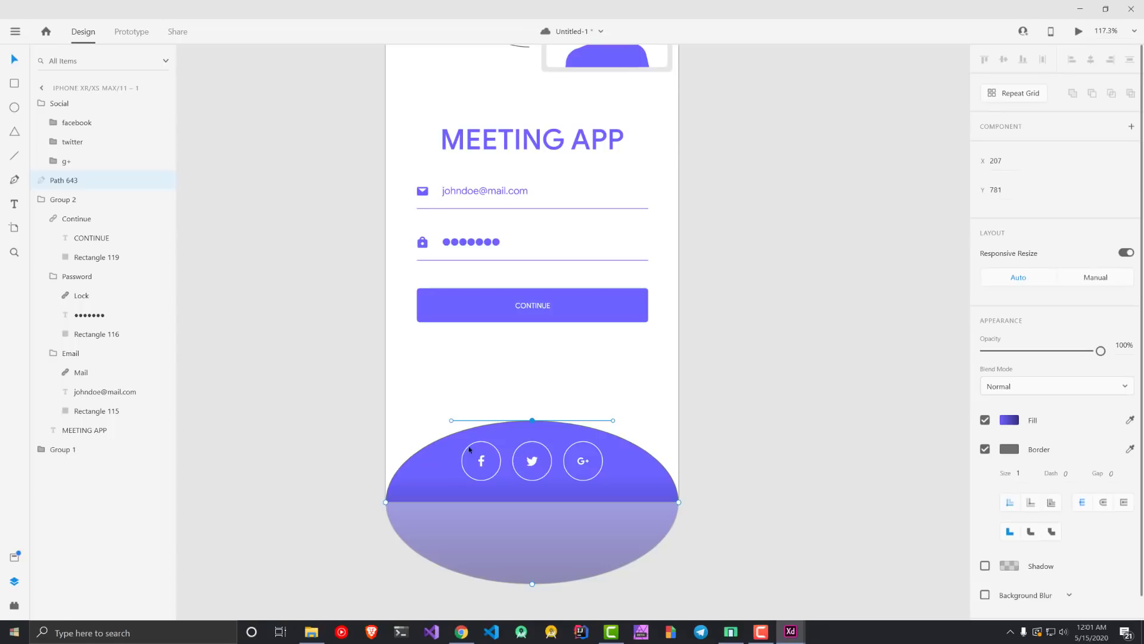
pyautogui.moveTo(455, 451); pyautogui.dragTo(623, 483)
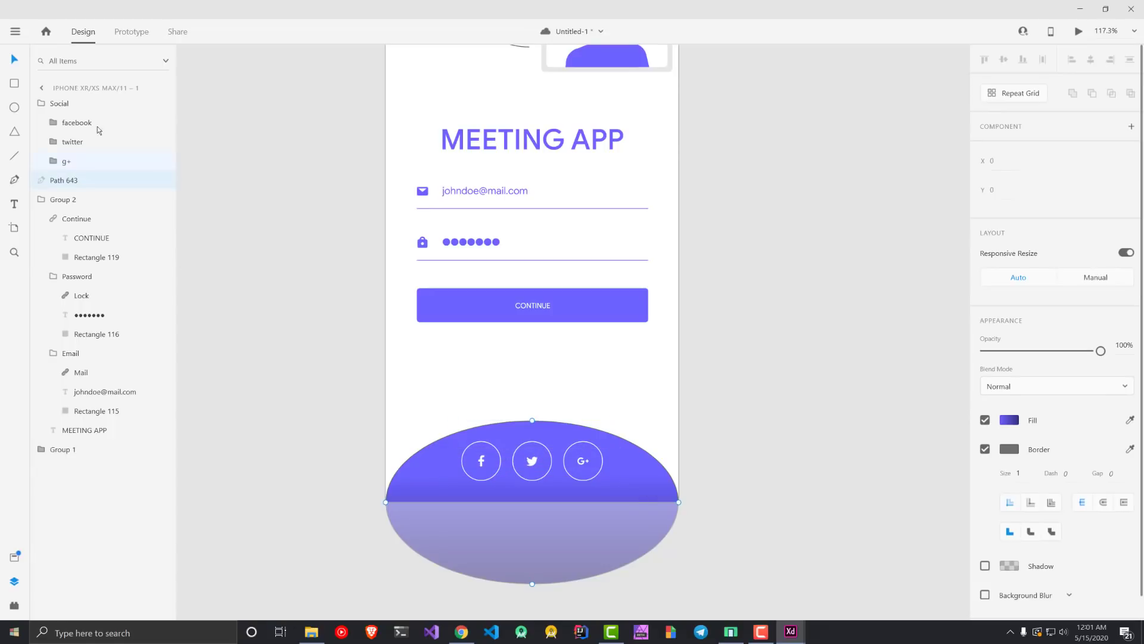
# Step: Move the ellipse and the social icons group down together, placing the ellipse at about Y 787
pyautogui.press('Escape')
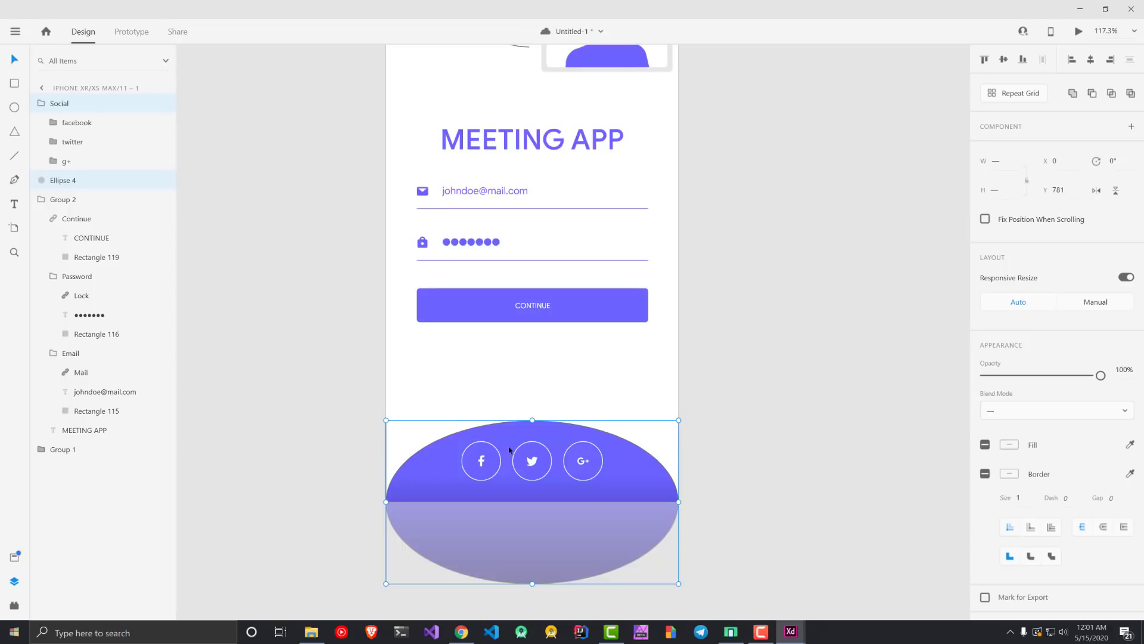
pyautogui.moveTo(527, 465); pyautogui.dragTo(524, 470)
pyautogui.click(299, 368)
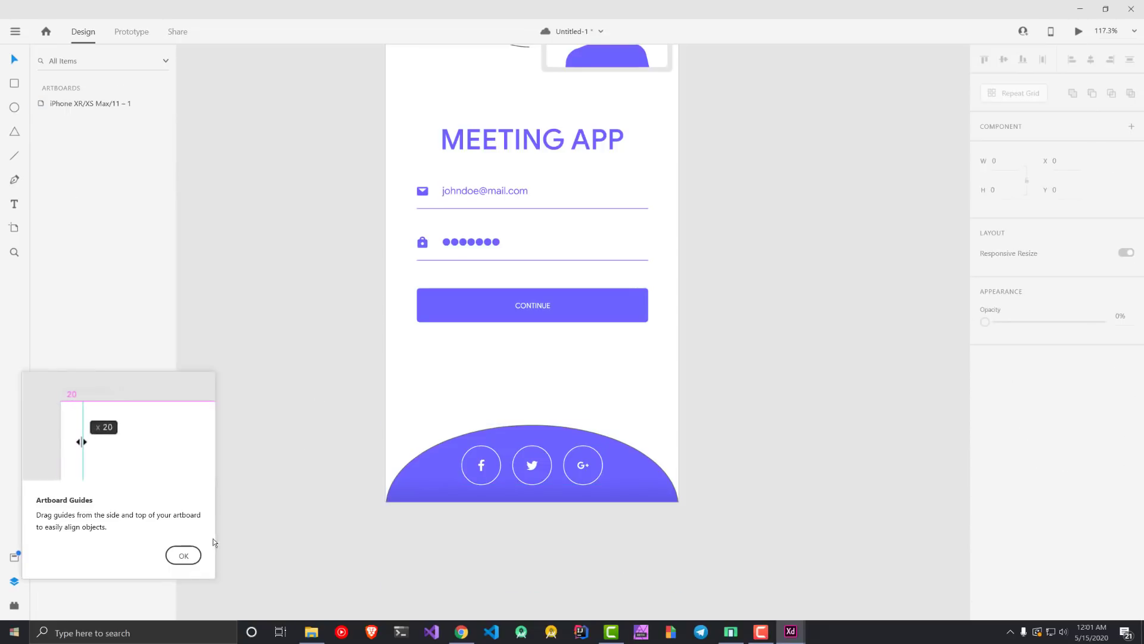
# Step: Dismiss the artboard guides tip and raise the ellipse's top edge to about Y 770, making it about 248 high
pyautogui.click(184, 555)
pyautogui.scroll(3, 358, 312)
pyautogui.scroll(-3, 342, 312)
pyautogui.scroll(5, 342, 311)
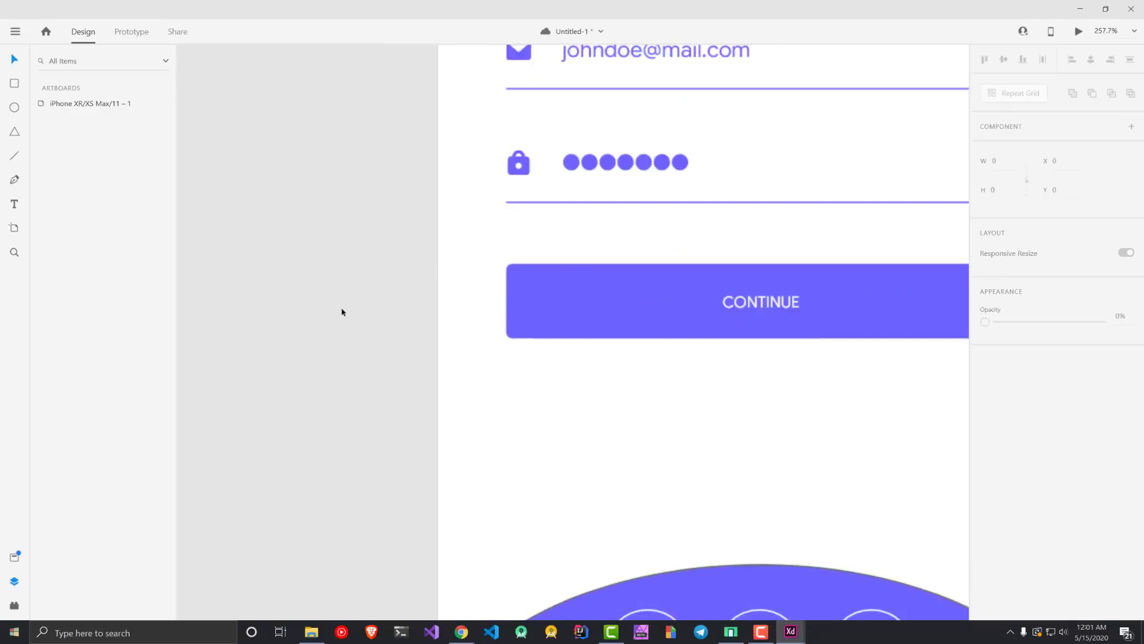
pyautogui.scroll(-8, 342, 311)
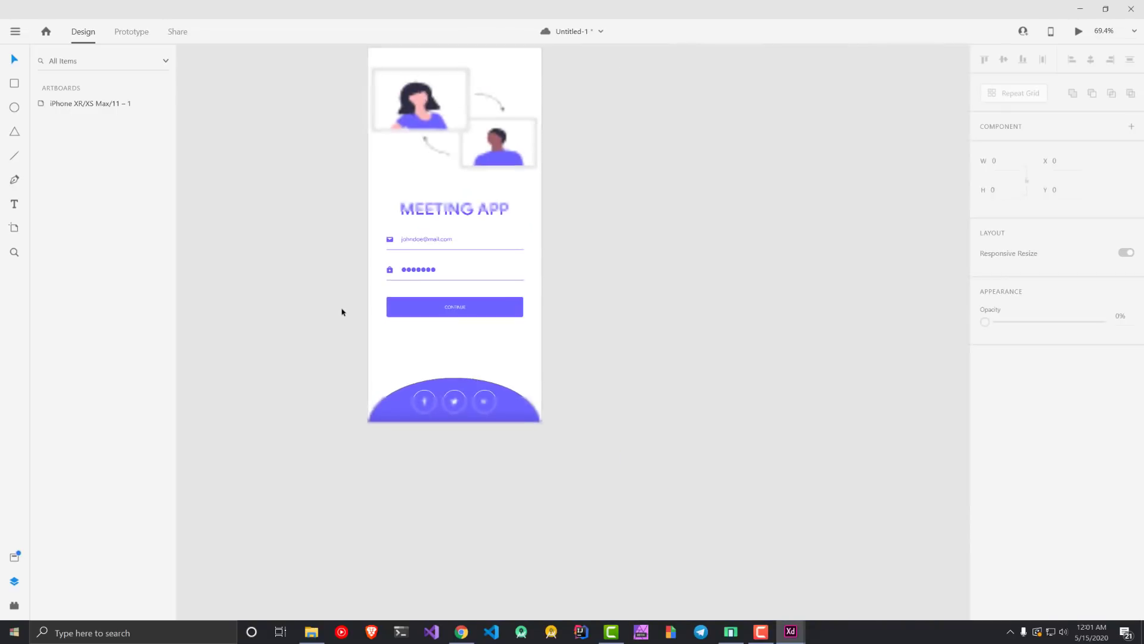
pyautogui.click(458, 388)
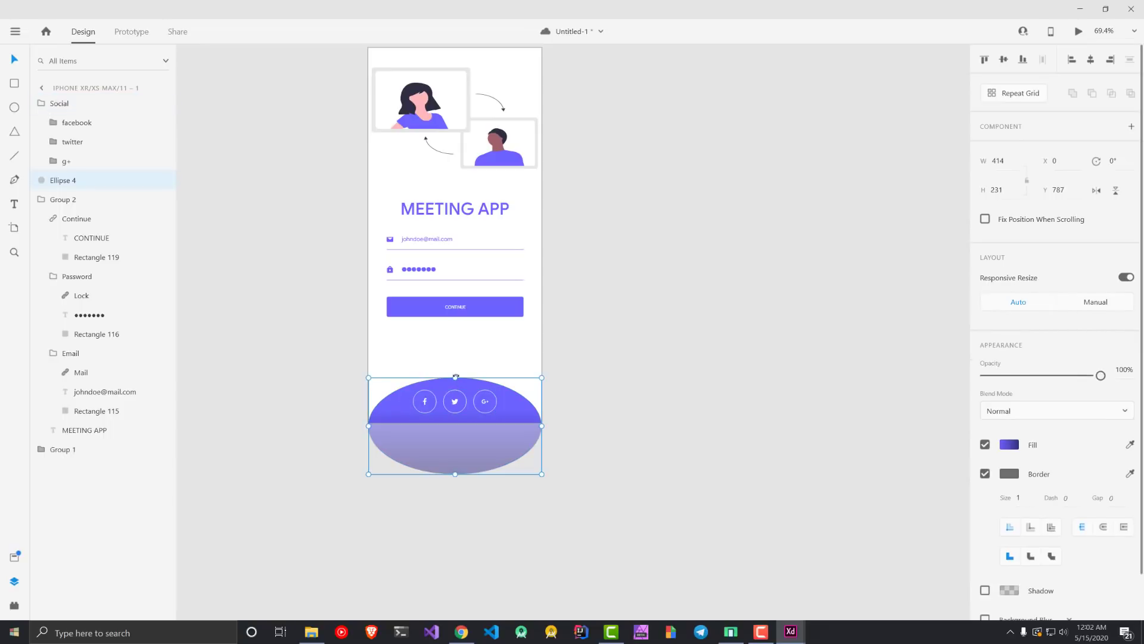
pyautogui.moveTo(455, 376); pyautogui.dragTo(455, 370)
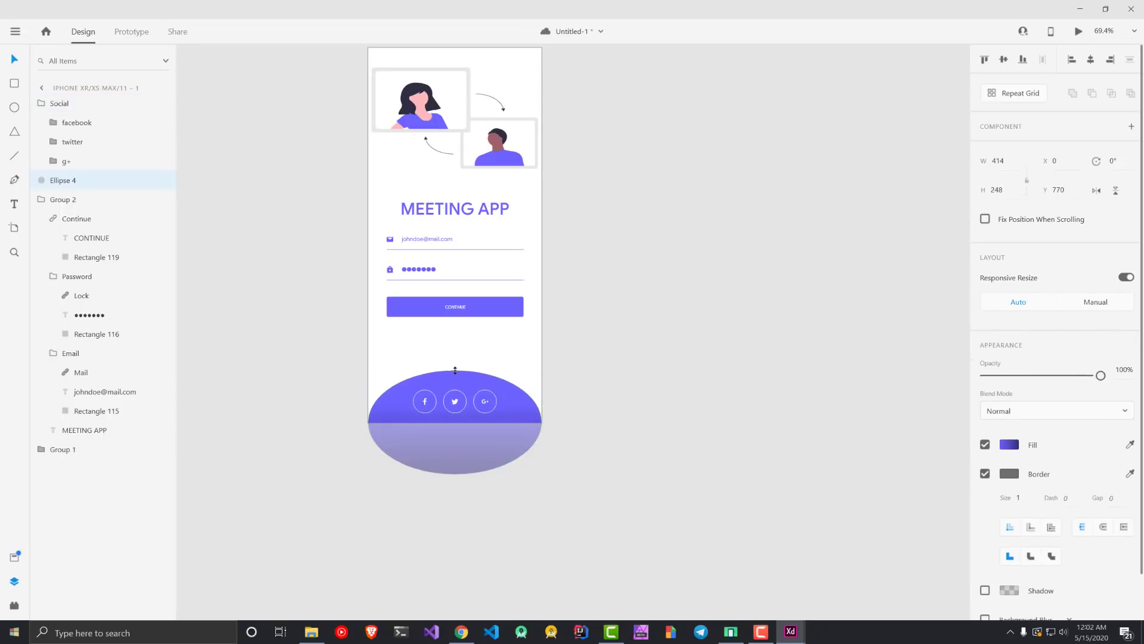
pyautogui.click(665, 381)
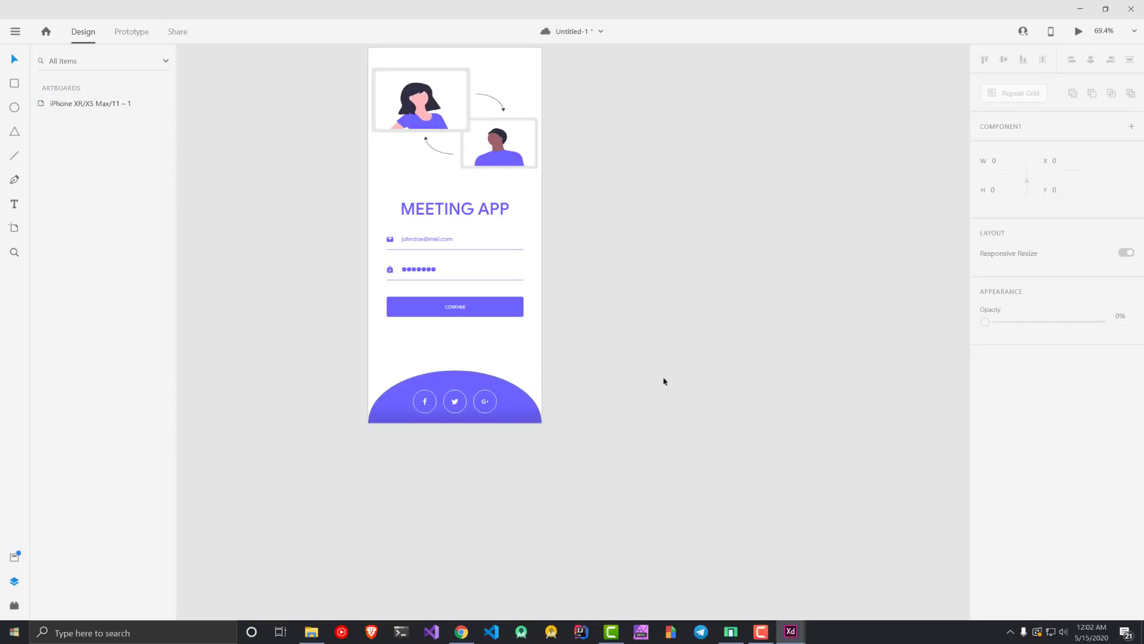
# Step: Open the UI Panel of the XD to Flutter Plugin
pyautogui.scroll(3, 396, 299)
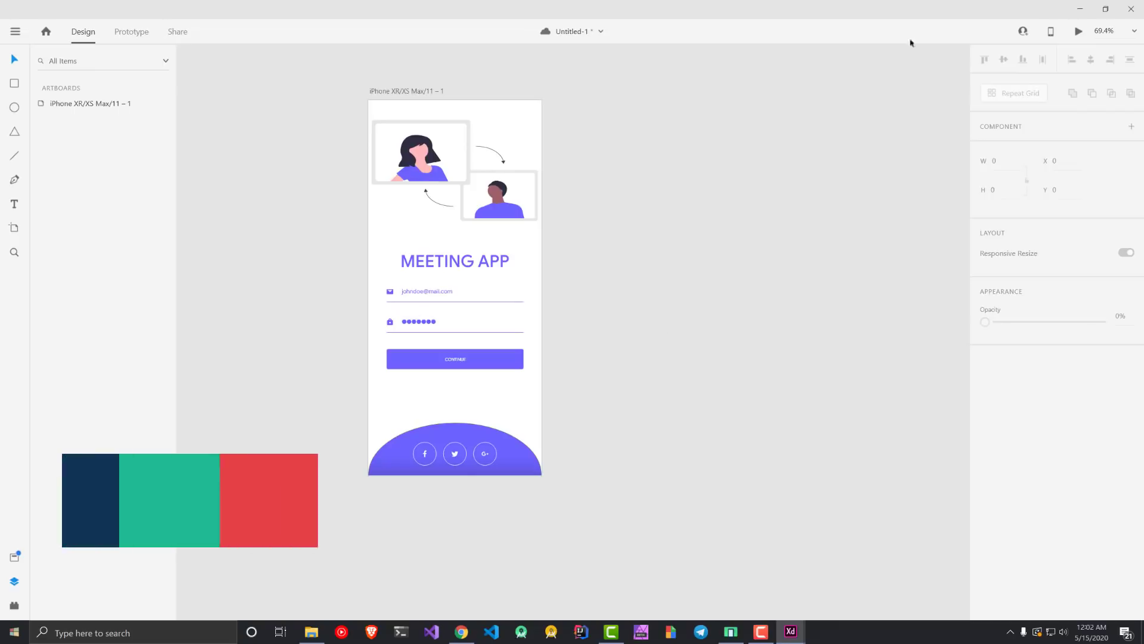
pyautogui.click(14, 605)
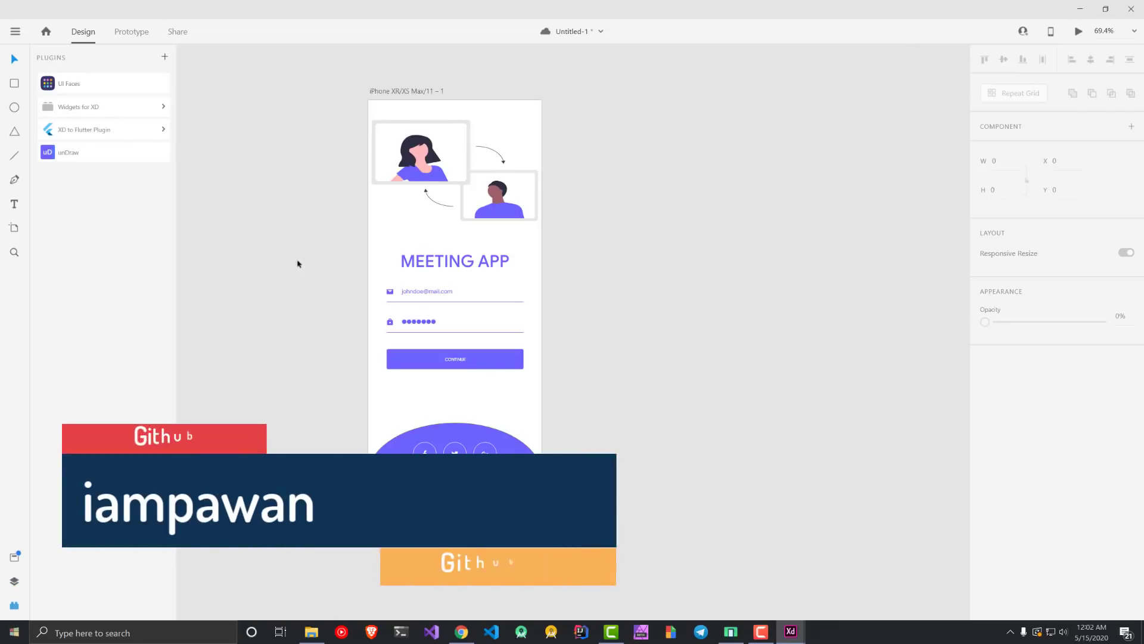
pyautogui.click(76, 131)
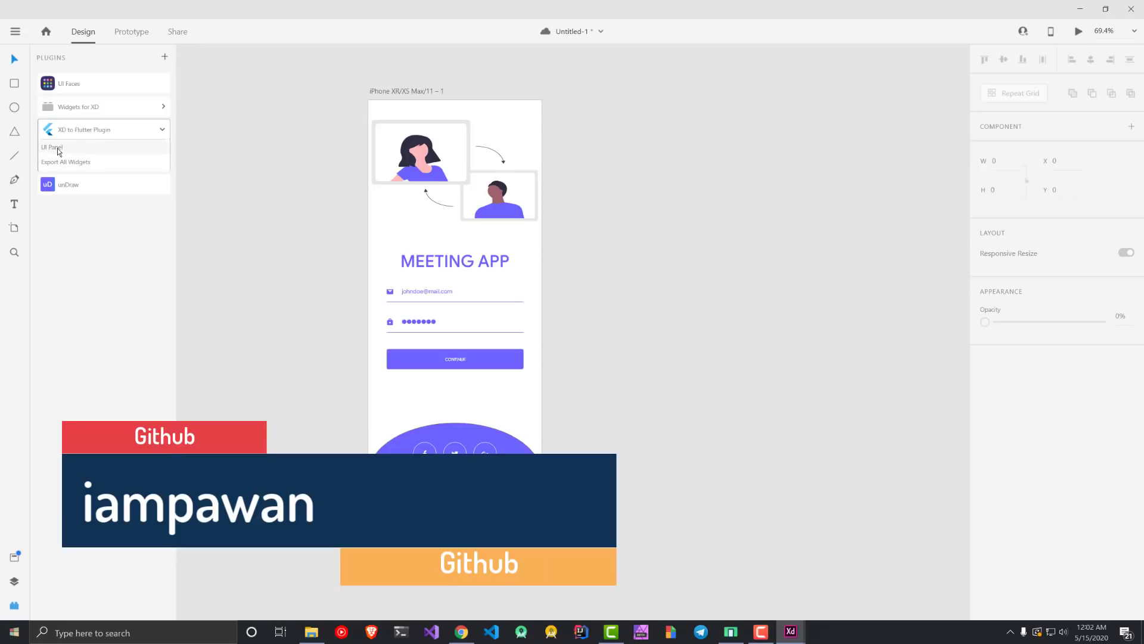
pyautogui.click(59, 149)
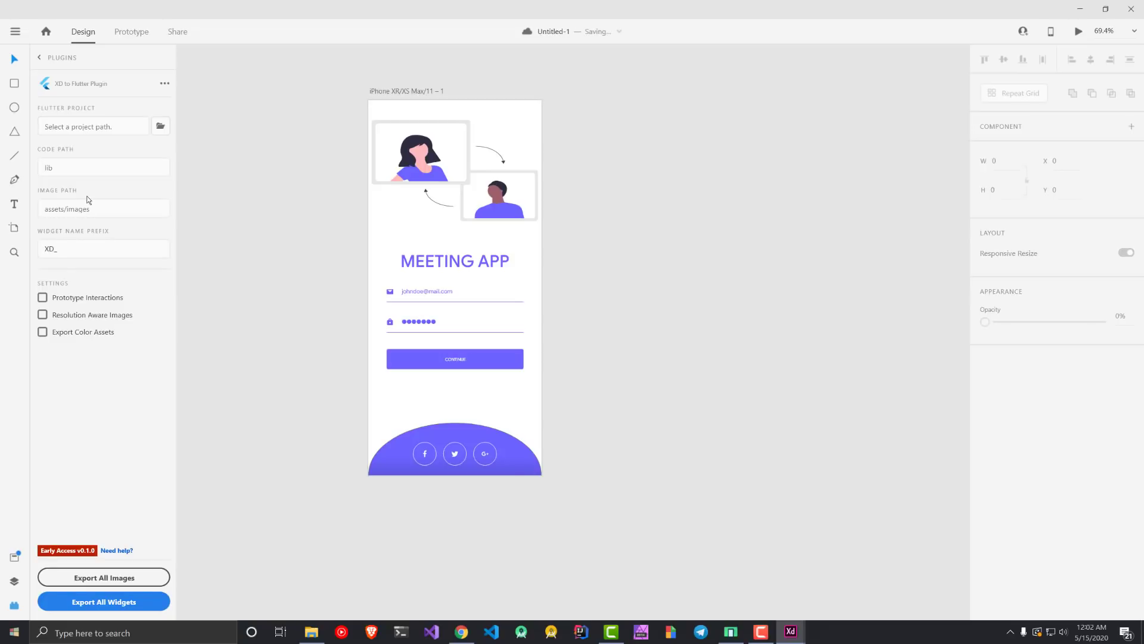
# Step: Try the plugin's Resolution Aware Images setting, turning it on and off again
pyautogui.click(86, 211)
pyautogui.click(98, 372)
pyautogui.click(43, 299)
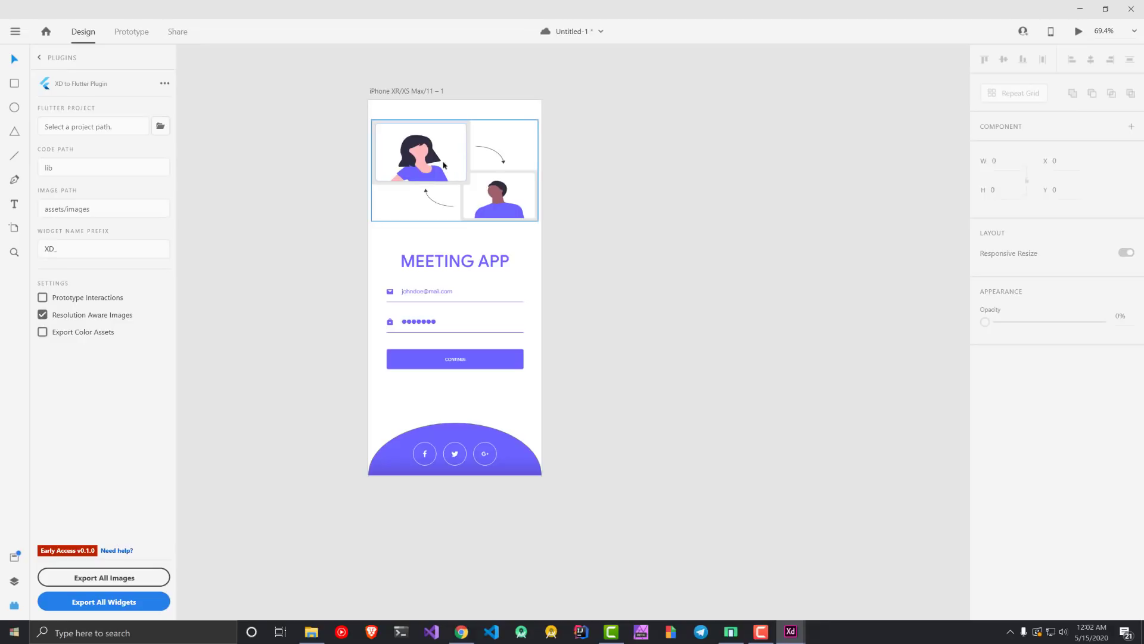
pyautogui.click(45, 314)
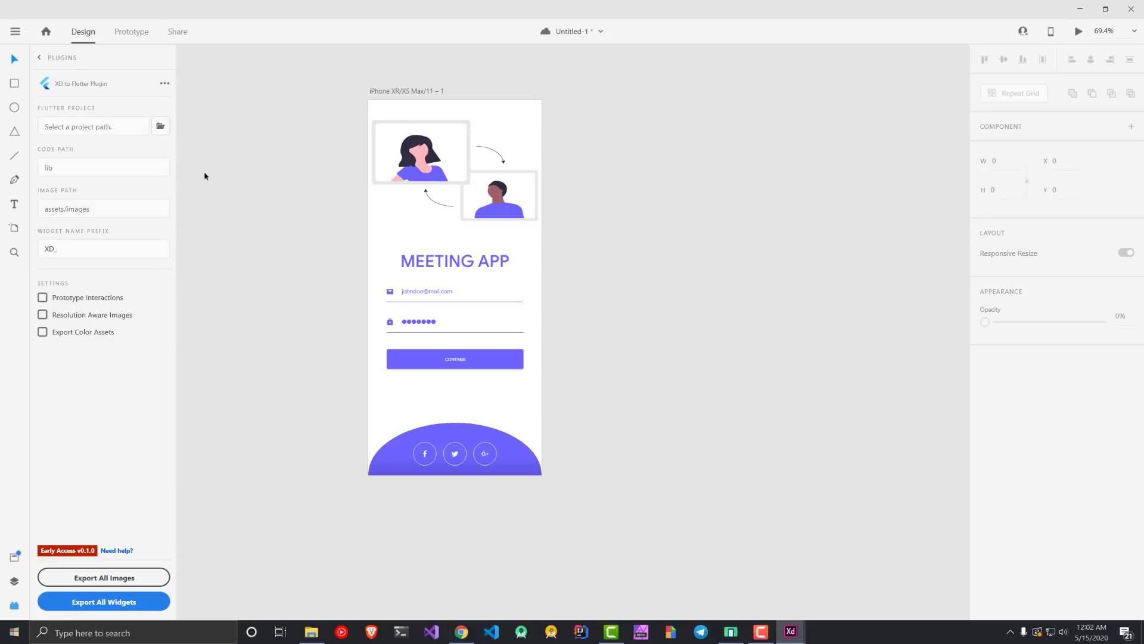
# Step: Switch to Visual Studio Code and create a new Flutter project named adobeflutter in the FlutterDev folder
pyautogui.click(493, 632)
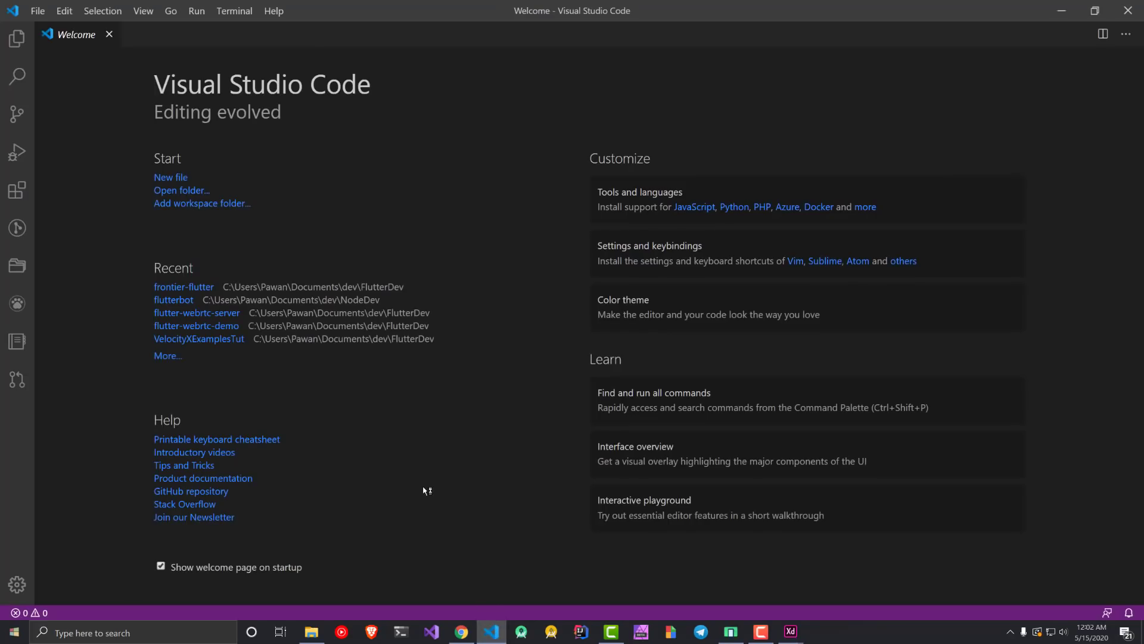
pyautogui.hotkey('ctrl', 'shift', 'p')
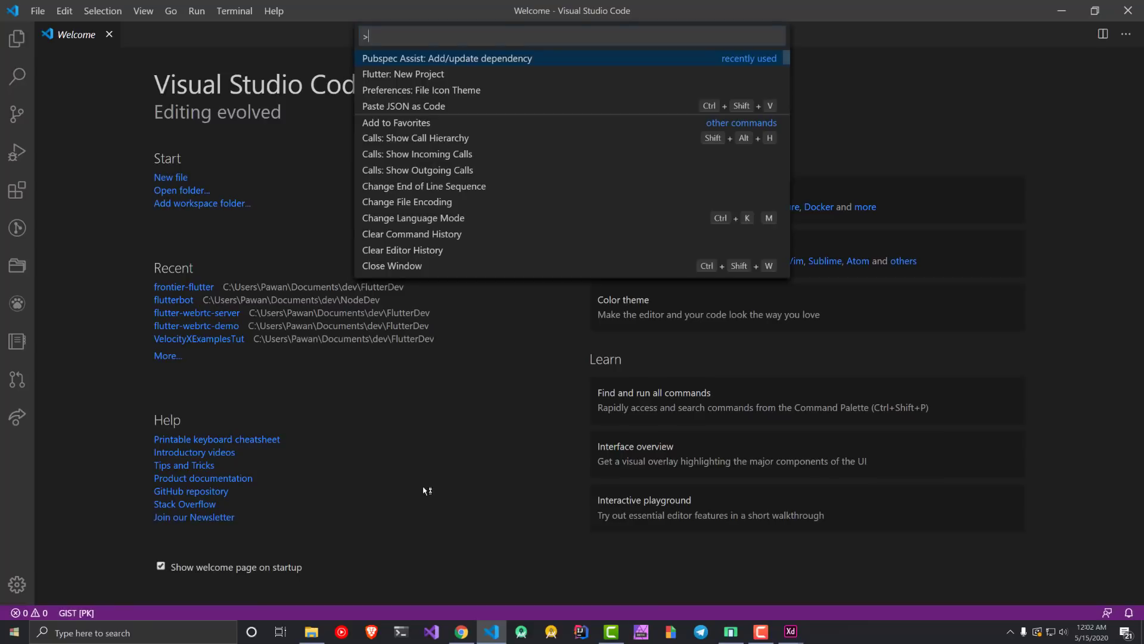
pyautogui.press('Down')
pyautogui.press('Return')
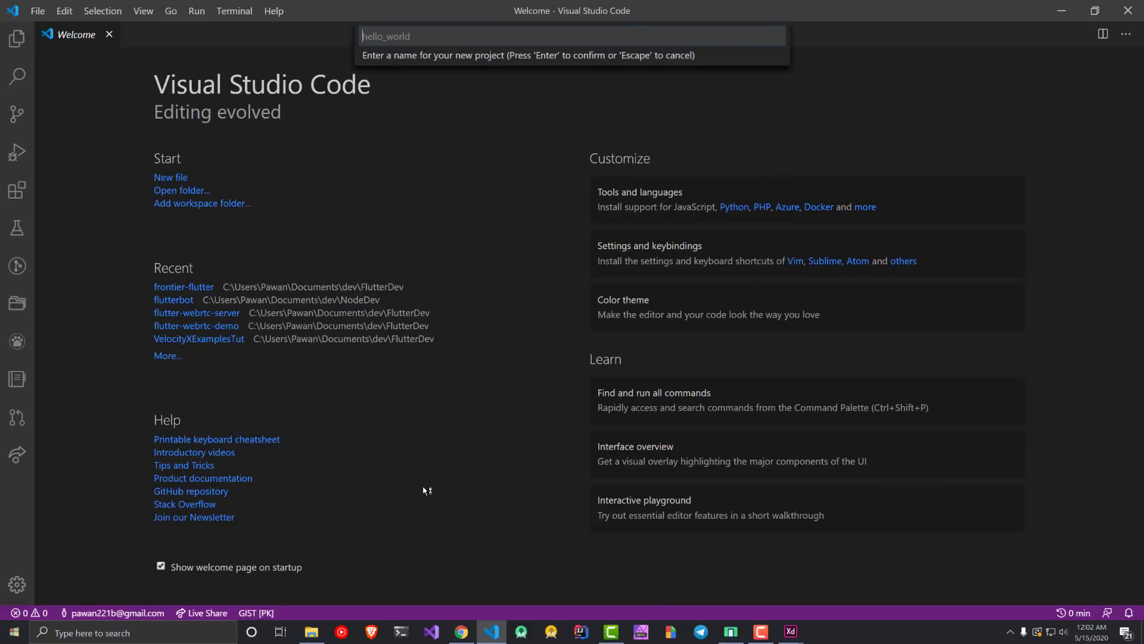
pyautogui.write('adobeflutter')
pyautogui.press('Return')
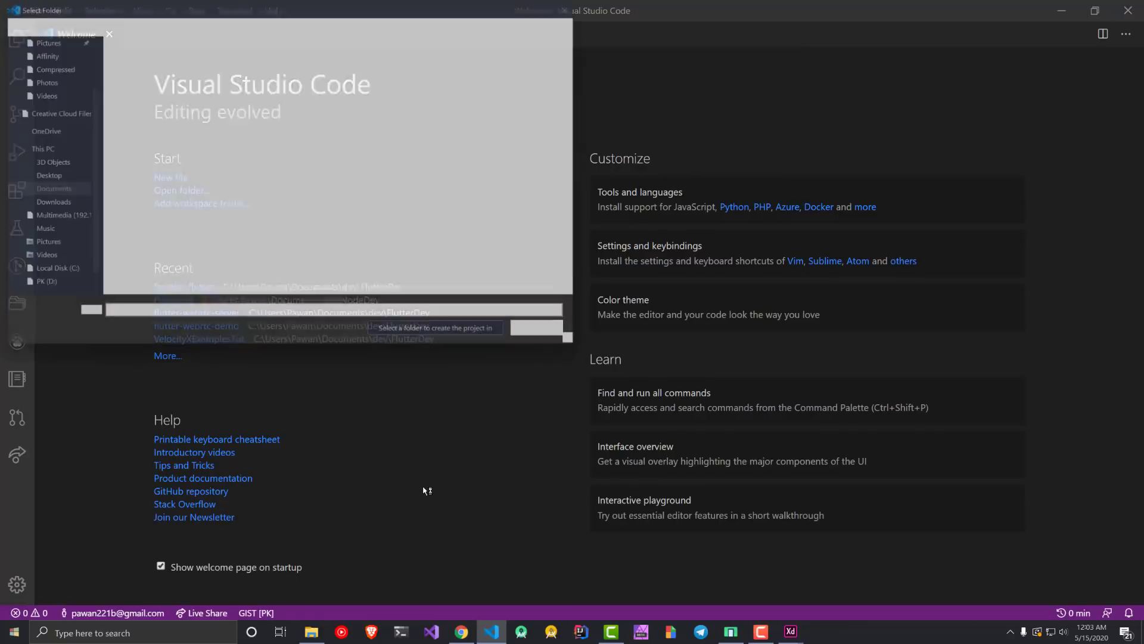
pyautogui.click(443, 330)
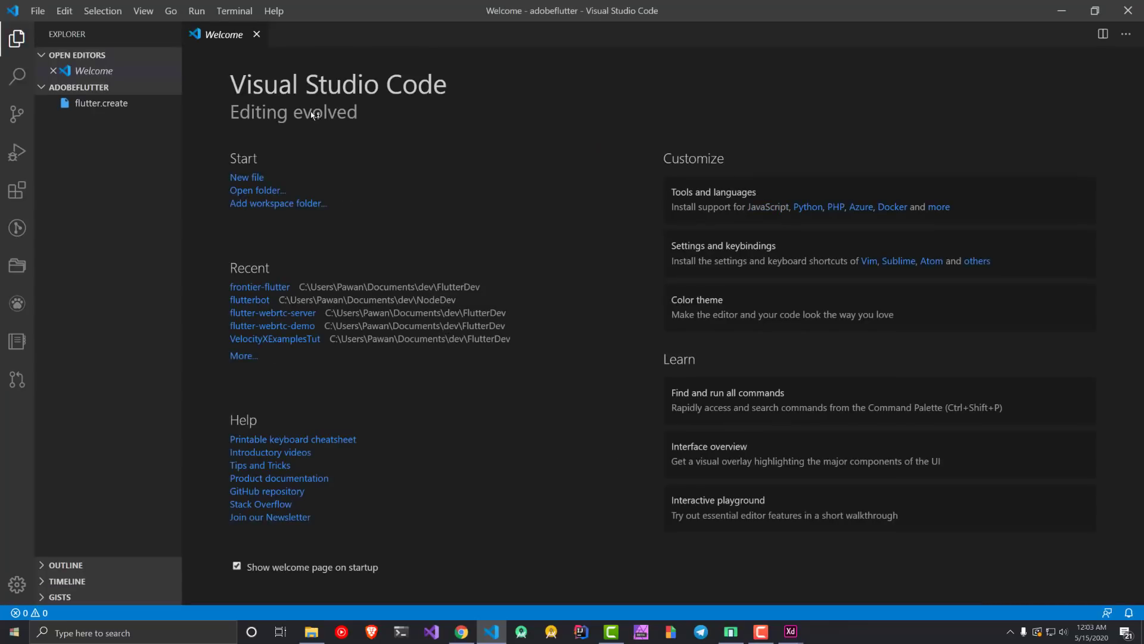
# Step: Close the Welcome page and look through the new project's main.dart
pyautogui.click(256, 34)
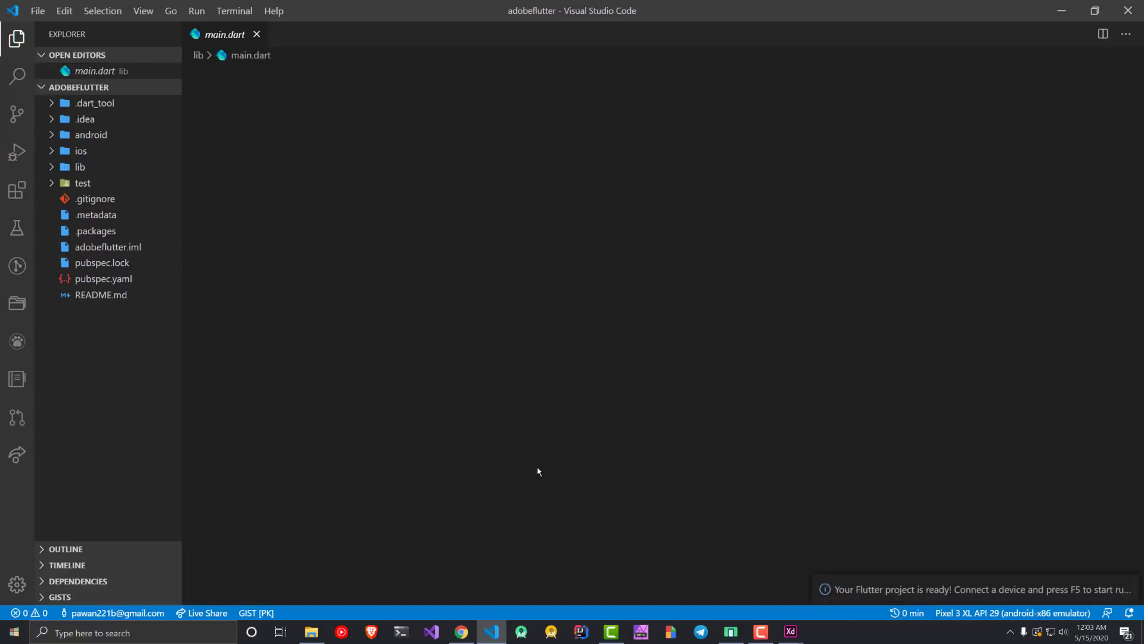
pyautogui.scroll(-13, 456, 326)
pyautogui.scroll(13, 456, 326)
# Step: Switch to Adobe XD and set the plugin's Flutter project path to the adobeflutter folder in FlutterDev, continuing despite the validation warning
pyautogui.hotkey('alt', 'Tab')
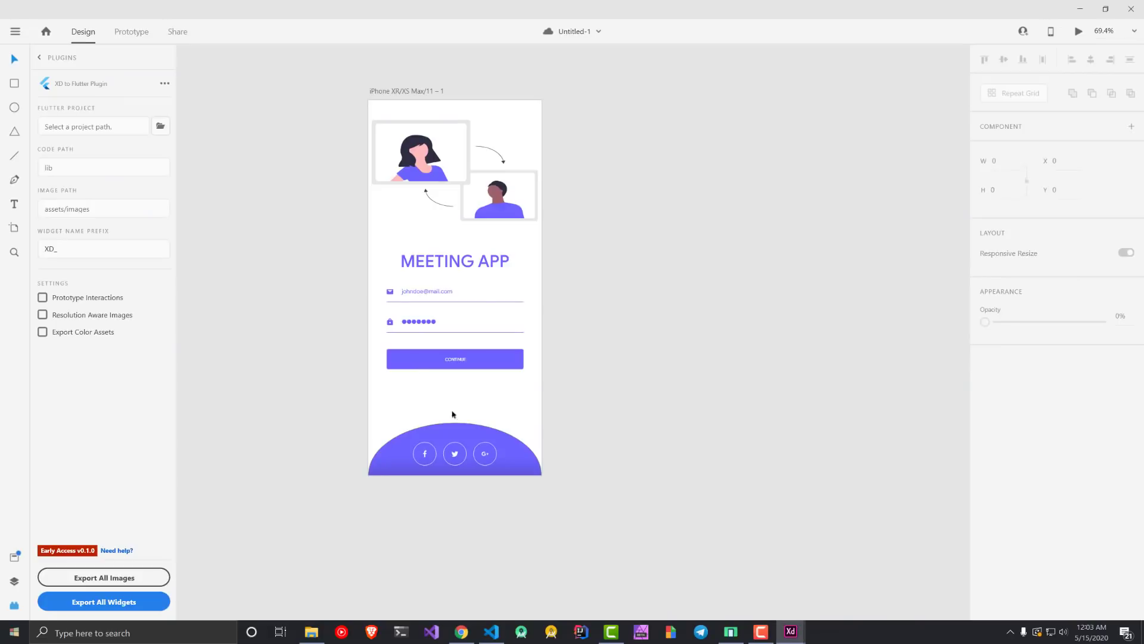
pyautogui.click(160, 126)
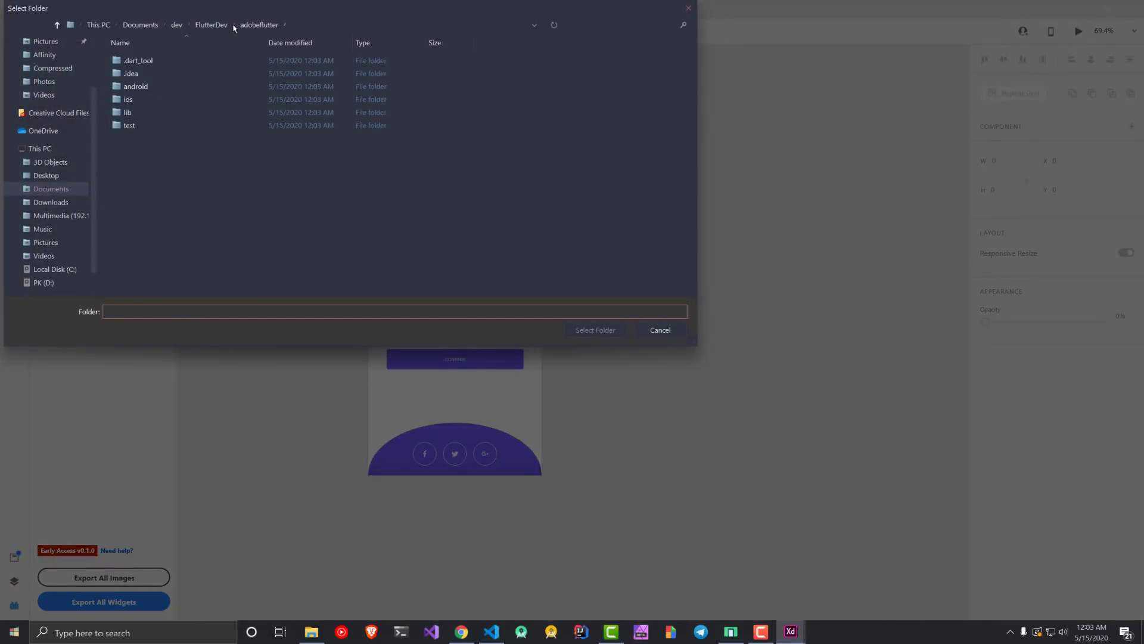
pyautogui.click(216, 25)
pyautogui.click(159, 60)
pyautogui.doubleClick(143, 61)
pyautogui.click(595, 330)
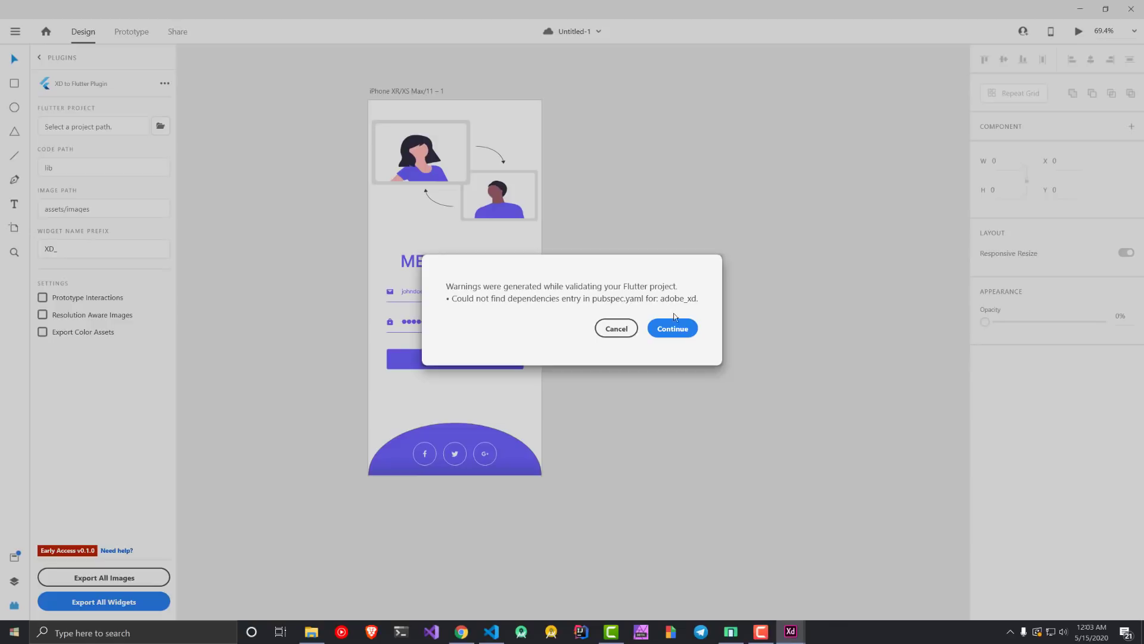
pyautogui.click(674, 329)
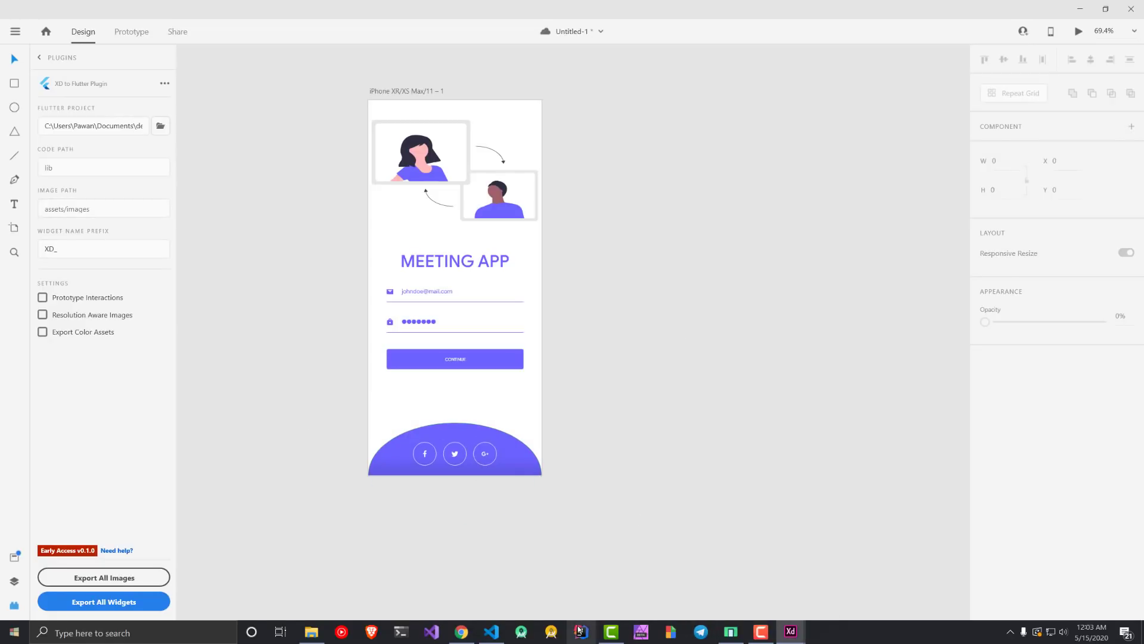
# Step: Switch to Visual Studio Code and add the adobe_xd package to the dependencies in pubspec.yaml
pyautogui.click(492, 632)
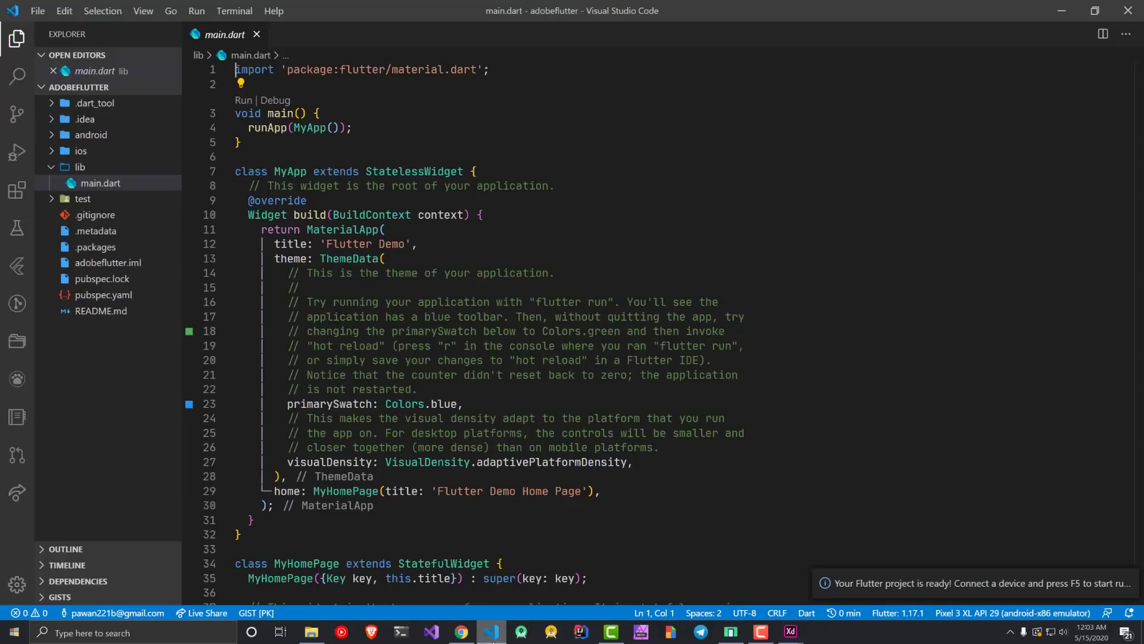
pyautogui.click(116, 296)
pyautogui.scroll(-6, 609, 305)
pyautogui.click(608, 305)
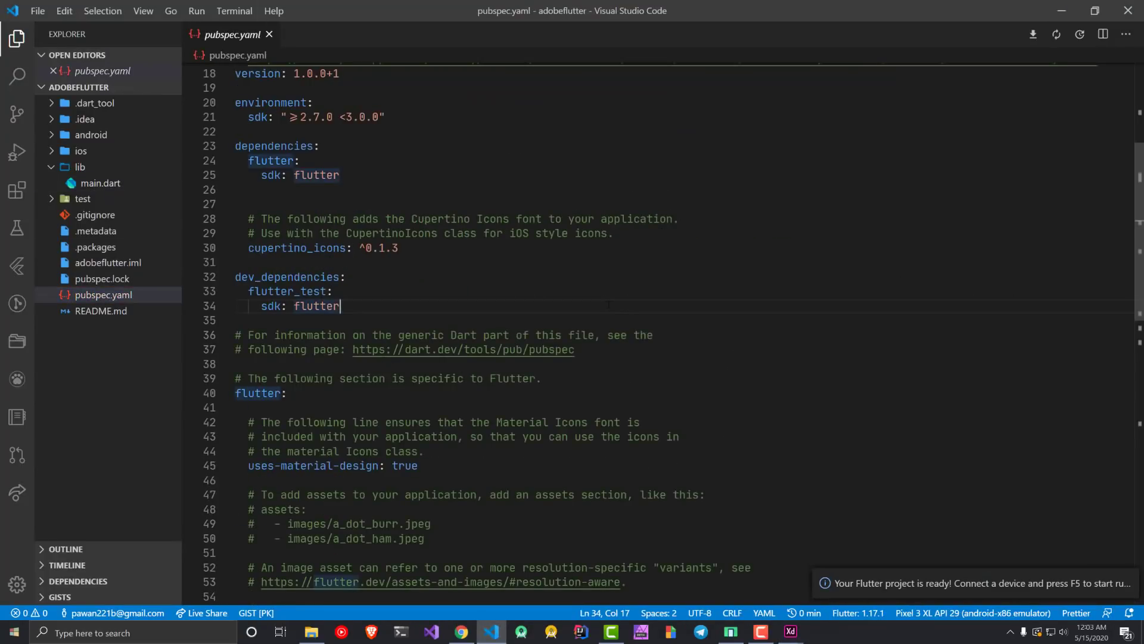
pyautogui.hotkey('ctrl', 'shift', 'p')
pyautogui.write('add')
pyautogui.press('Return')
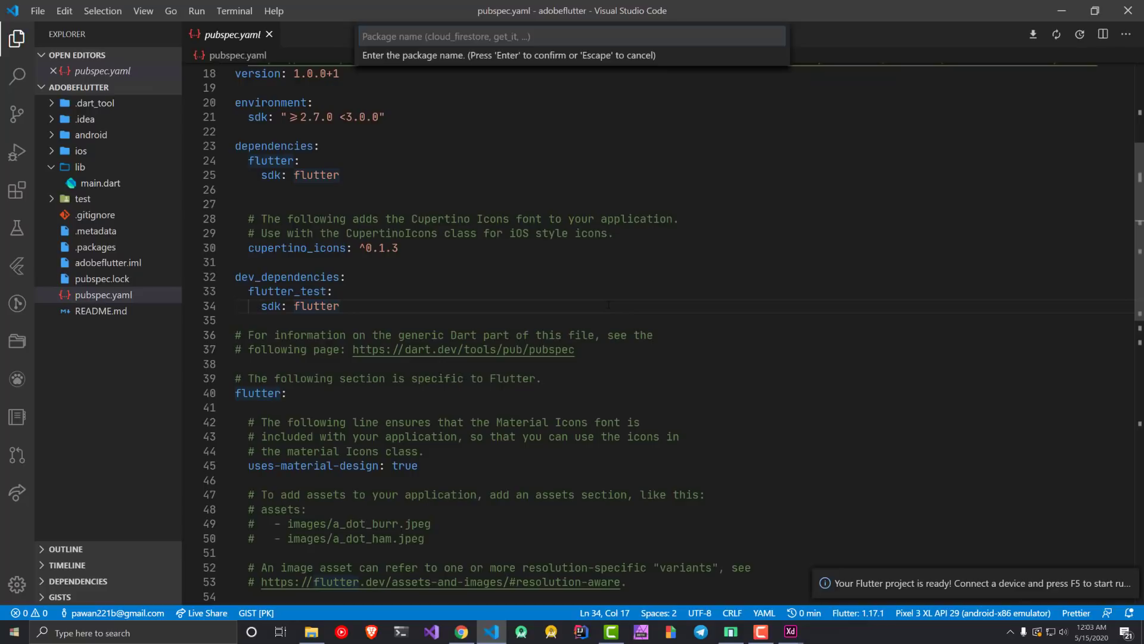
pyautogui.write('adobe_xd')
pyautogui.press('Return')
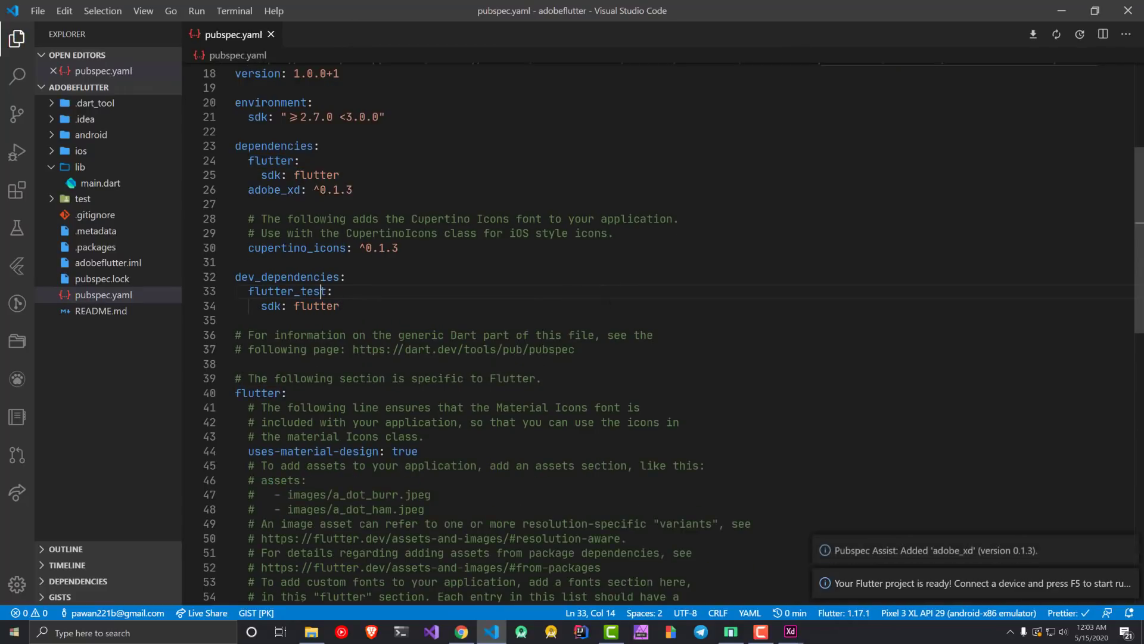
pyautogui.click(451, 187)
pyautogui.scroll(6, 438, 205)
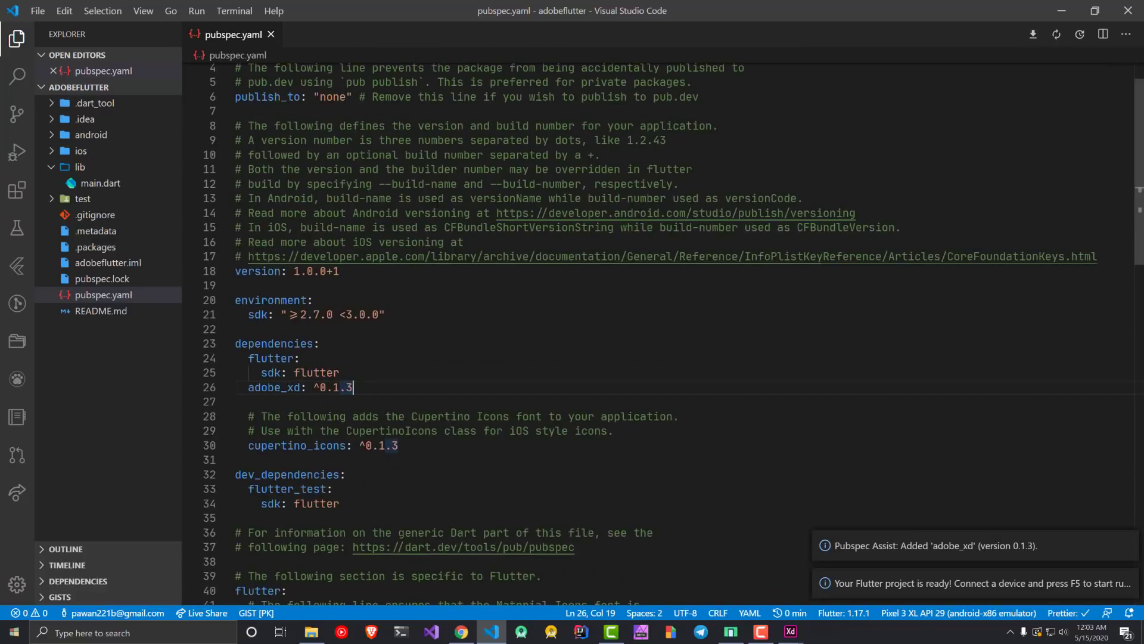
# Step: Uncomment the assets section in pubspec.yaml, replace its first entry with assets/images, and save the file
pyautogui.scroll(-11, 435, 206)
pyautogui.moveTo(249, 240); pyautogui.dragTo(459, 258)
pyautogui.hotkey('ctrl', '/')
pyautogui.click(267, 254)
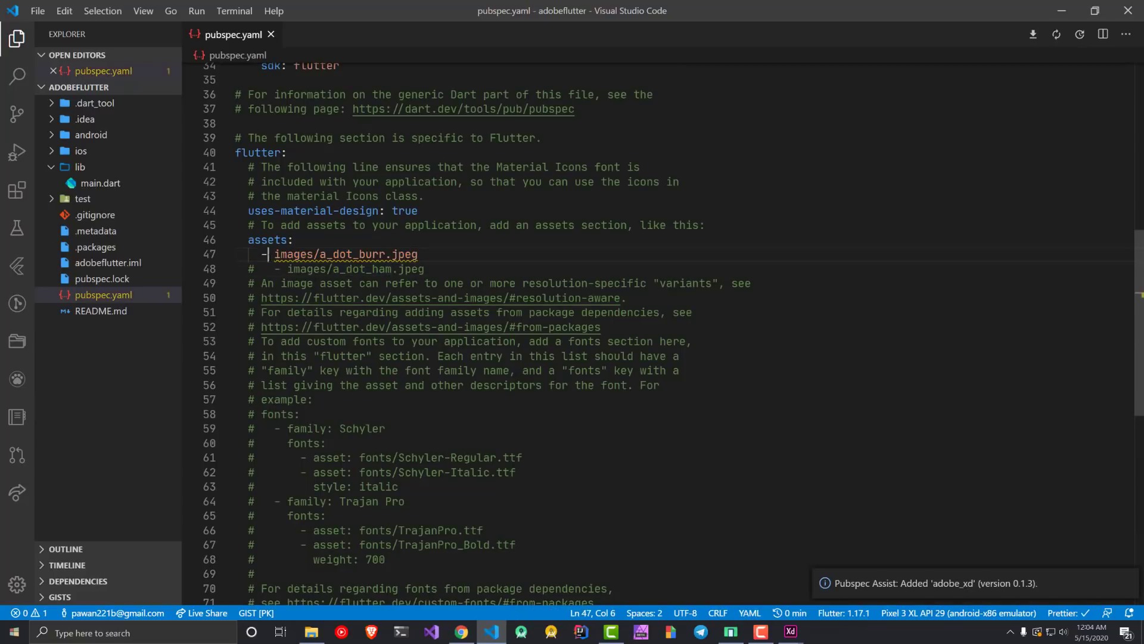
pyautogui.moveTo(273, 254); pyautogui.dragTo(420, 254)
pyautogui.write('asse')
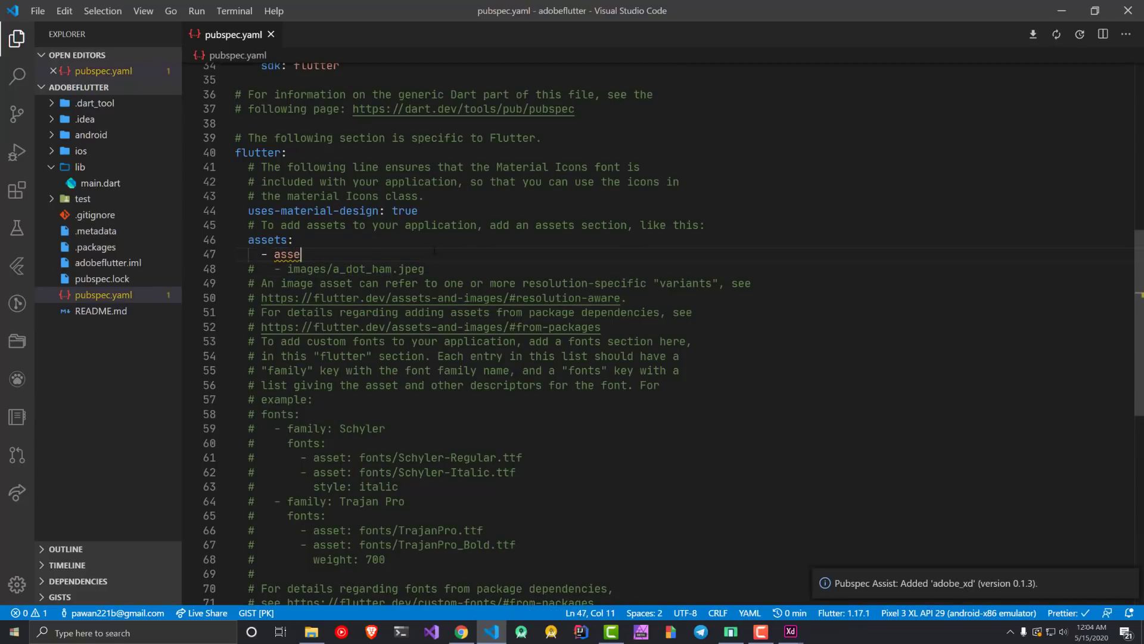
pyautogui.write('ts/images')
pyautogui.click(300, 413)
pyautogui.hotkey('ctrl', 's')
pyautogui.scroll(4, 596, 334)
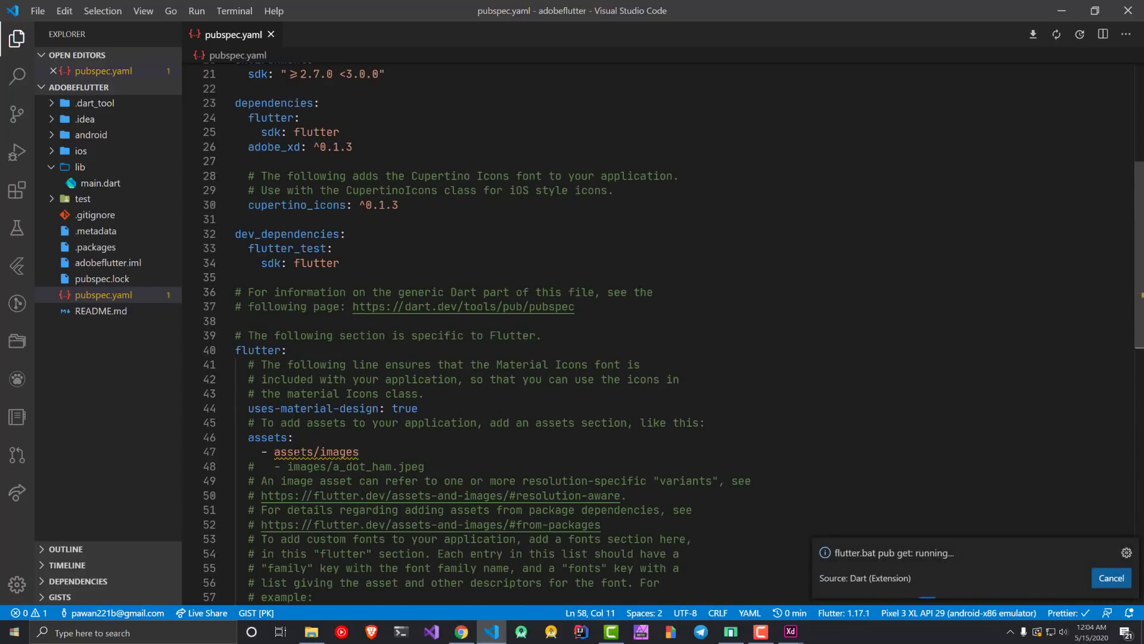
# Step: Create an assets folder with an images subfolder in the root of the adobeflutter project
pyautogui.click(130, 87)
pyautogui.write('as')
pyautogui.write('sets/im,a')
pyautogui.write('ages')
pyautogui.press('Return')
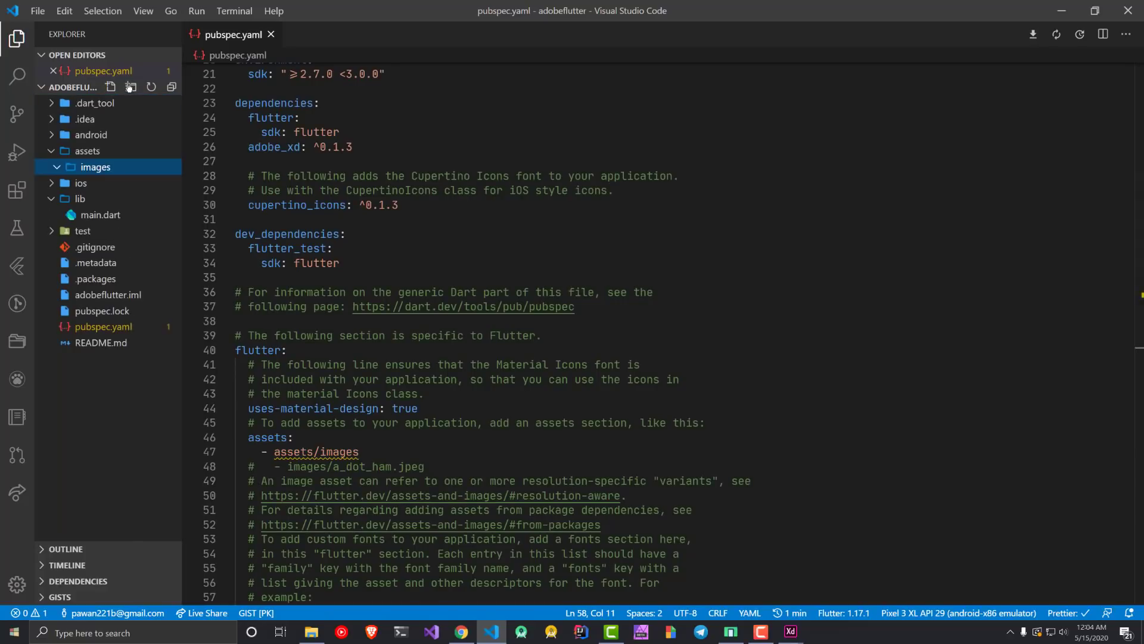
# Step: Review the assets entry and the commented fonts section in pubspec.yaml, and close the file
pyautogui.click(417, 408)
pyautogui.scroll(-5, 417, 408)
pyautogui.click(484, 310)
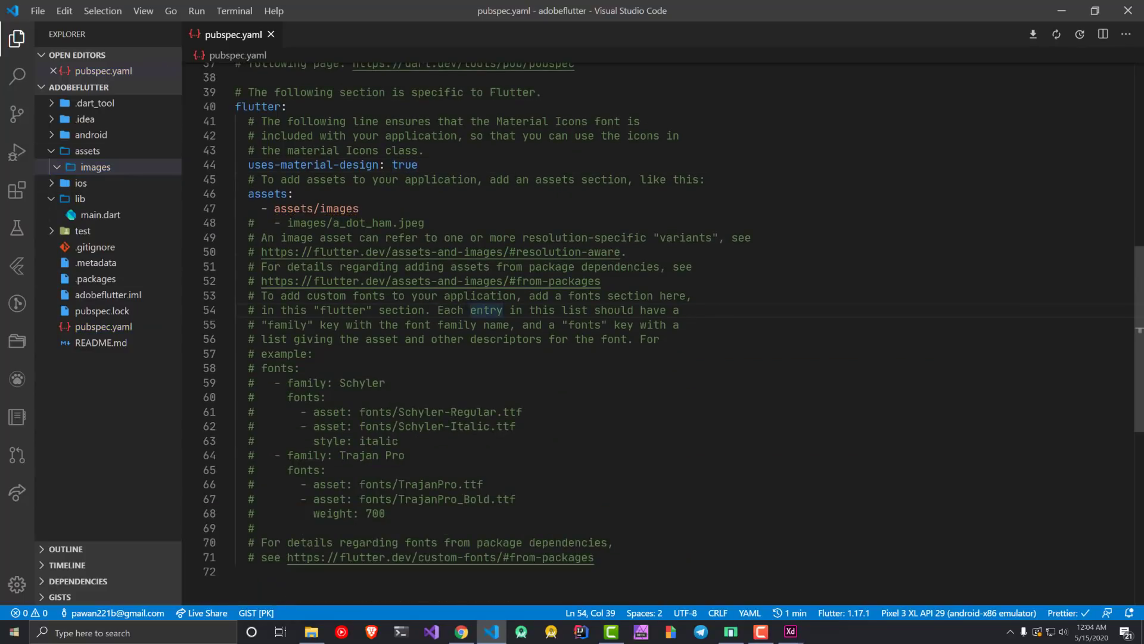
pyautogui.moveTo(248, 368); pyautogui.dragTo(327, 397)
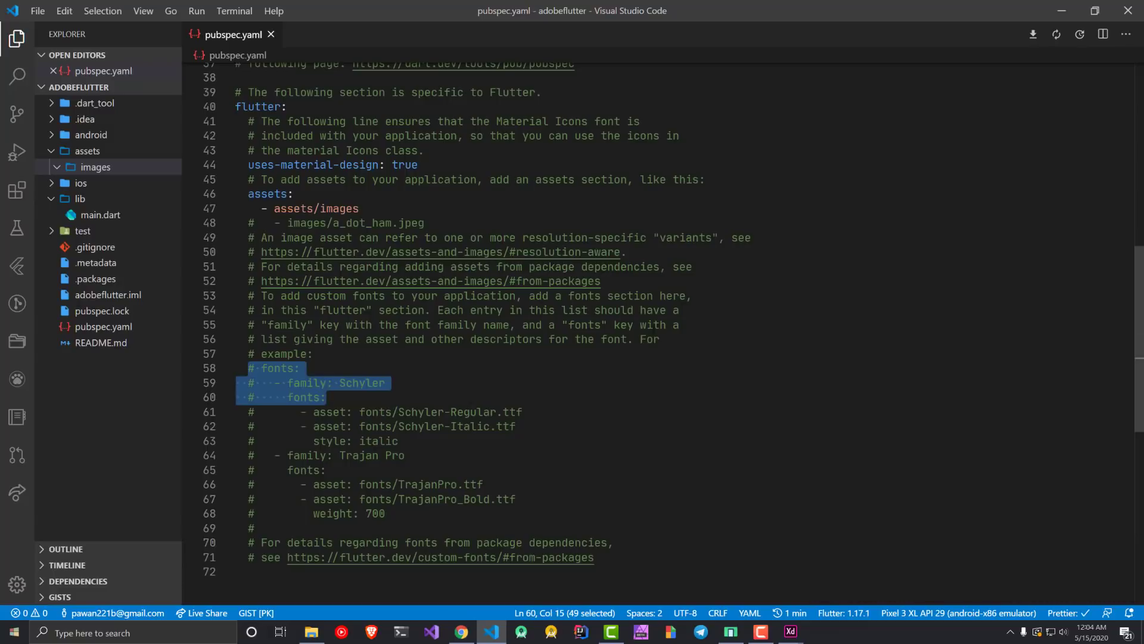
pyautogui.click(653, 324)
pyautogui.scroll(10, 653, 324)
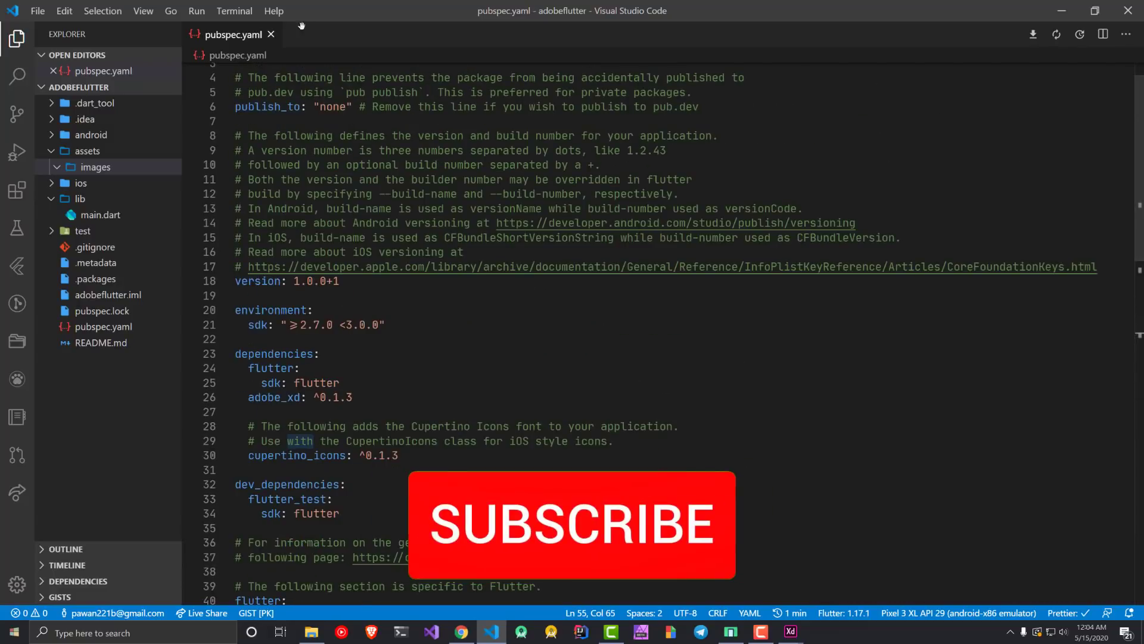
pyautogui.click(271, 35)
# Step: Switch to Adobe XD and turn on Export Color Assets and Resolution Aware Images for the Flutter plugin
pyautogui.click(791, 632)
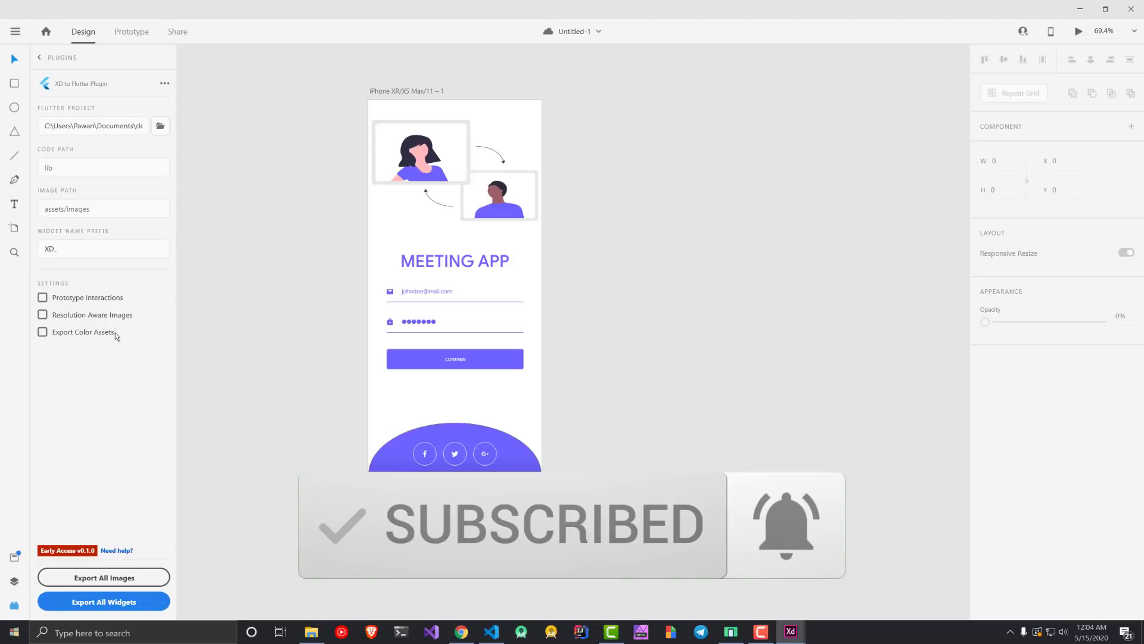
pyautogui.click(42, 333)
pyautogui.click(42, 315)
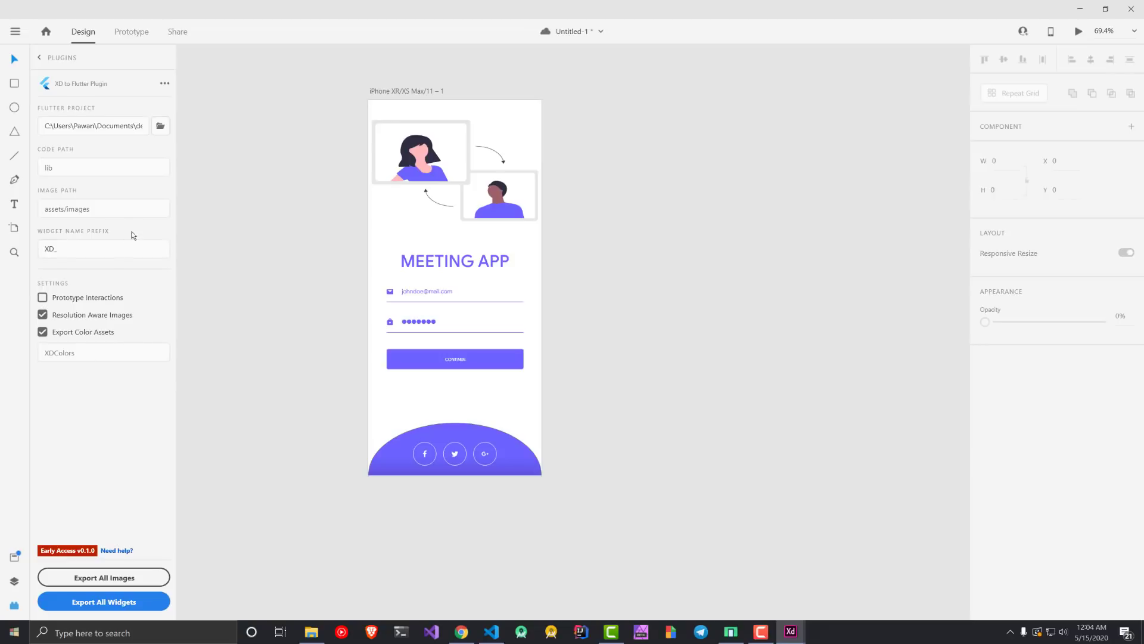
# Step: Set the plugin's image path to assets/images
pyautogui.click(125, 208)
pyautogui.write('assets')
pyautogui.write('/imagews=')
pyautogui.press('BackSpace')
pyautogui.press('BackSpace')
pyautogui.press('BackSpace')
pyautogui.write('s')
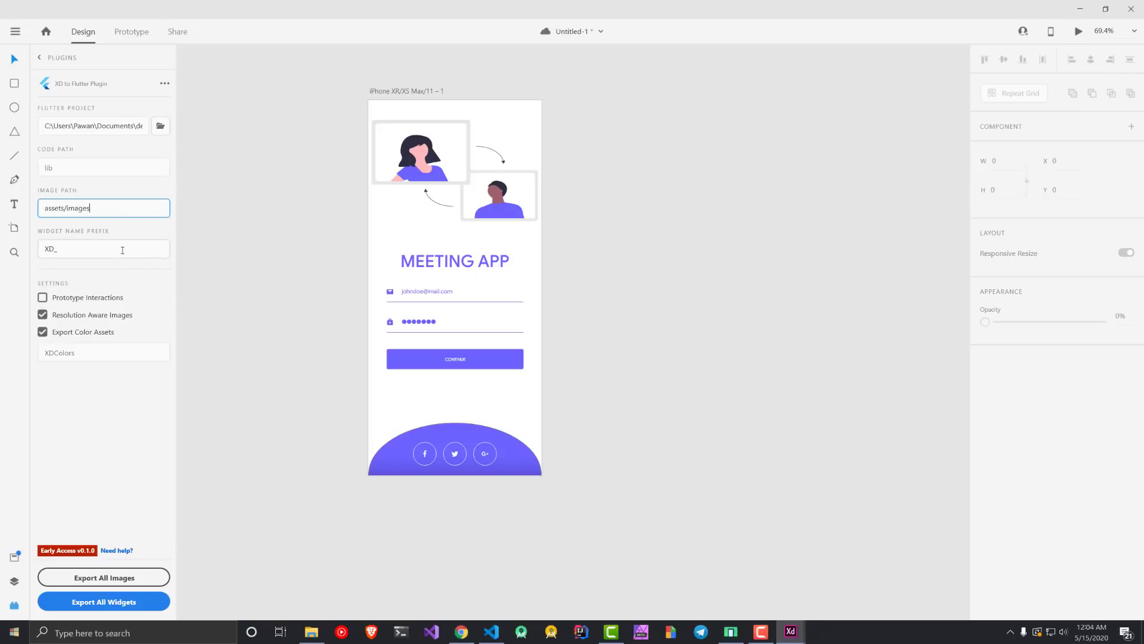
pyautogui.press('Tab')
pyautogui.click(275, 292)
pyautogui.scroll(-1, 112, 370)
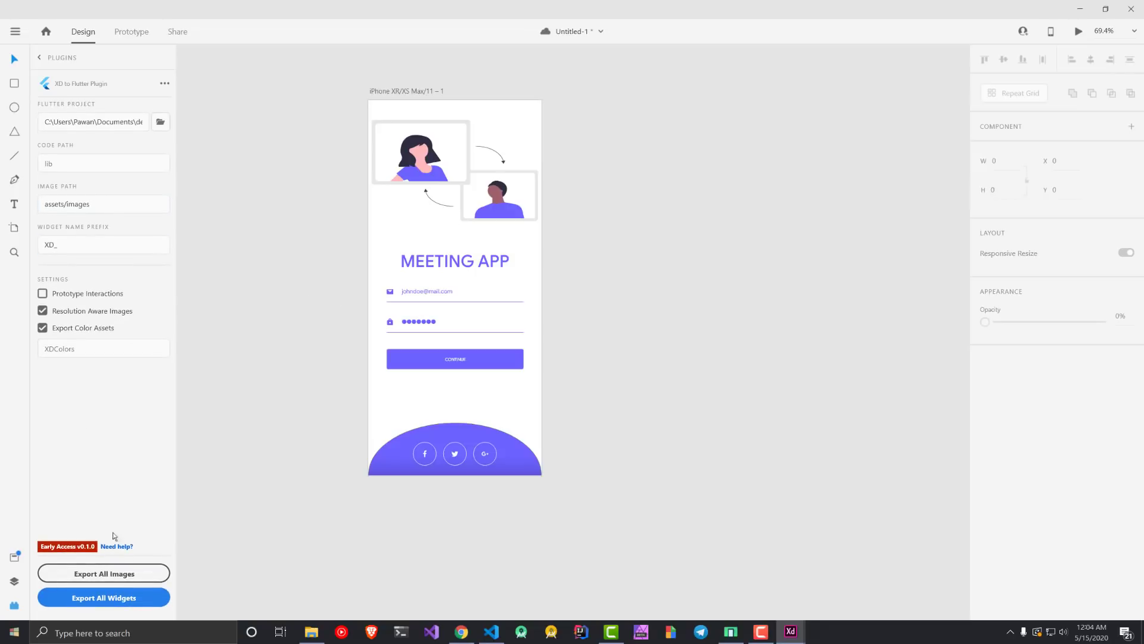
# Step: Export all widgets to the Flutter project and read through the export's errors and warnings
pyautogui.click(102, 599)
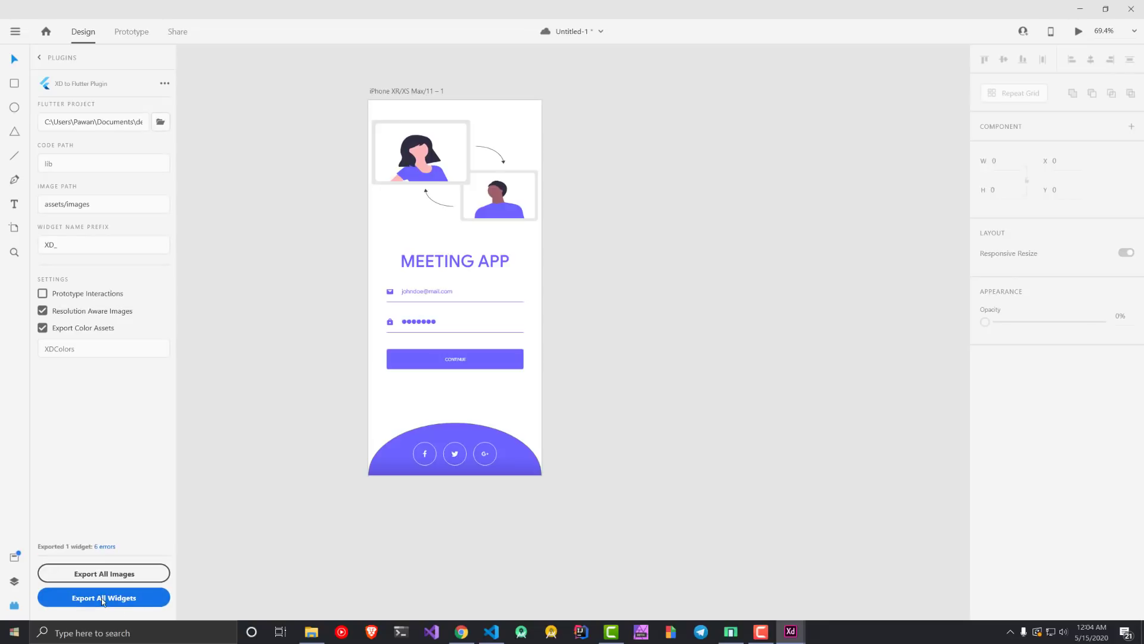
pyautogui.click(105, 547)
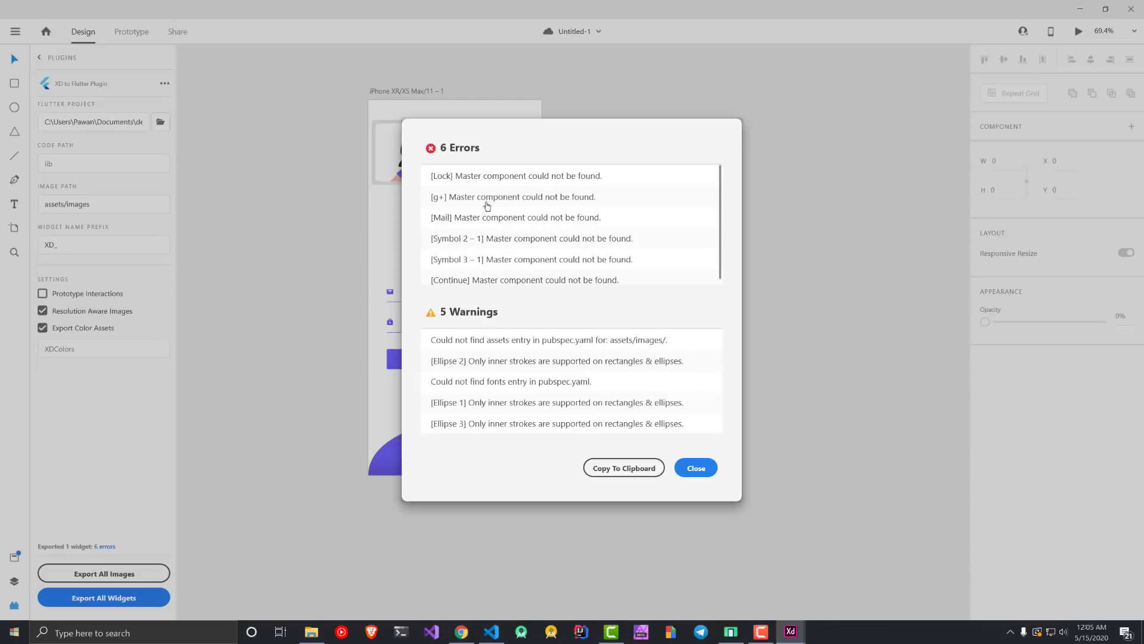
pyautogui.click(703, 470)
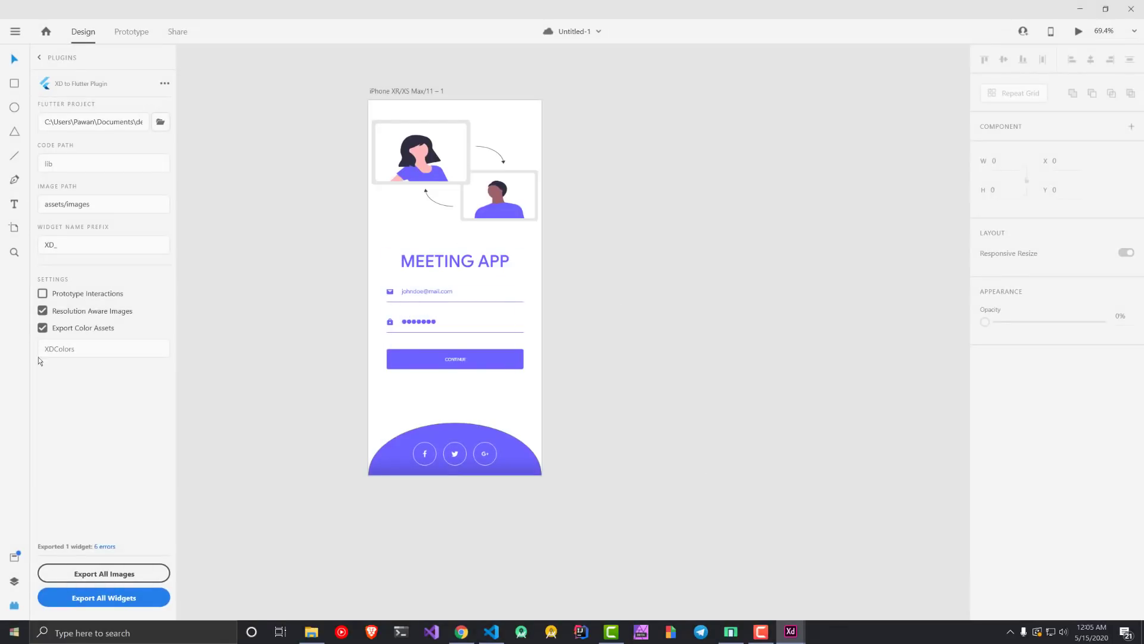
# Step: Find the Symbol 3 – 1 icon inside the artboard's facebook group and unlink it from its component
pyautogui.click(15, 584)
pyautogui.click(43, 103)
pyautogui.doubleClick(44, 102)
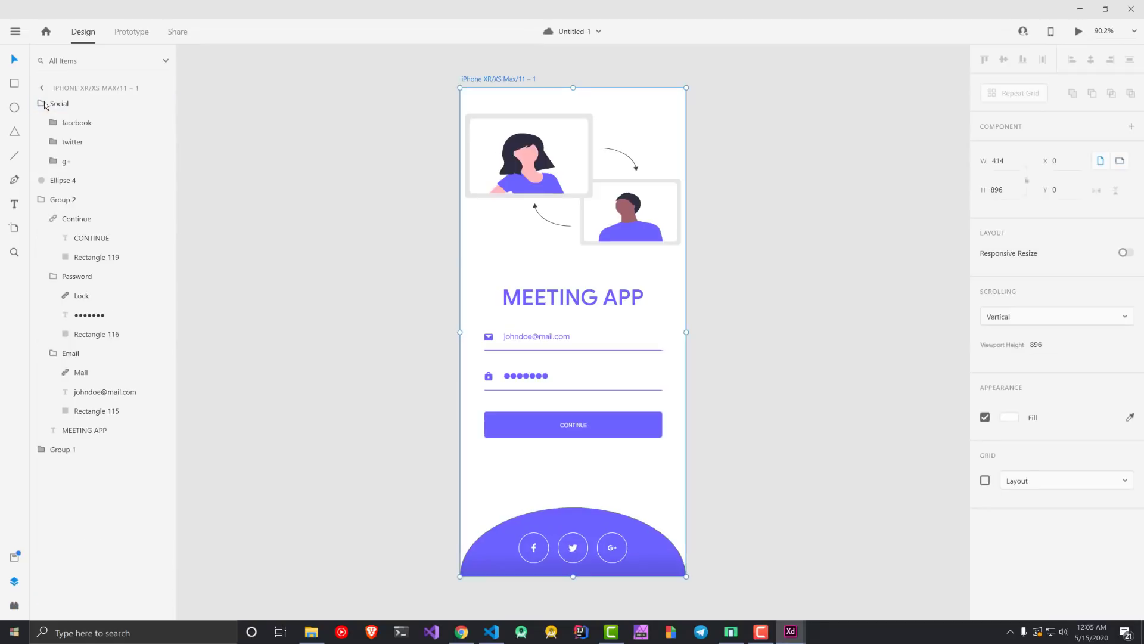
pyautogui.doubleClick(67, 123)
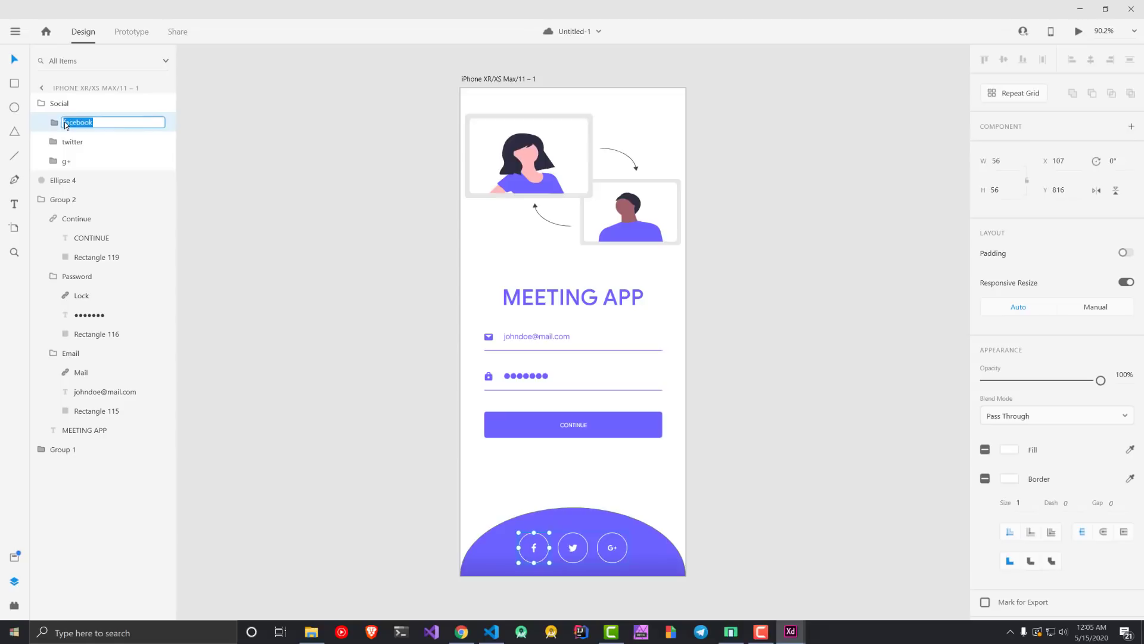
pyautogui.click(54, 121)
pyautogui.click(85, 161)
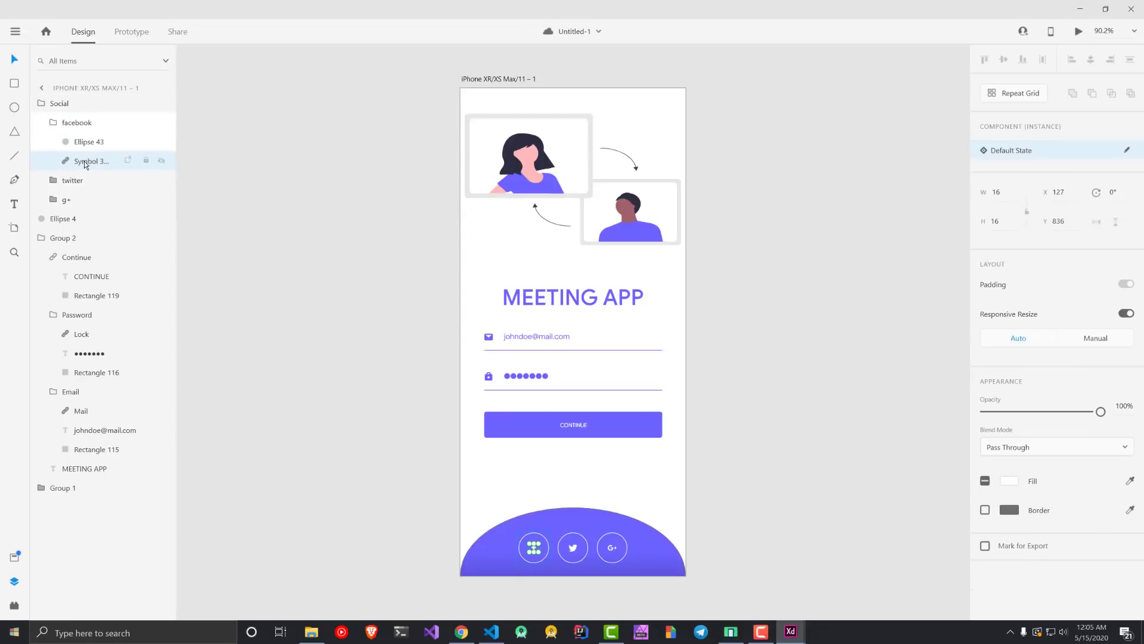
pyautogui.scroll(-1, 536, 464)
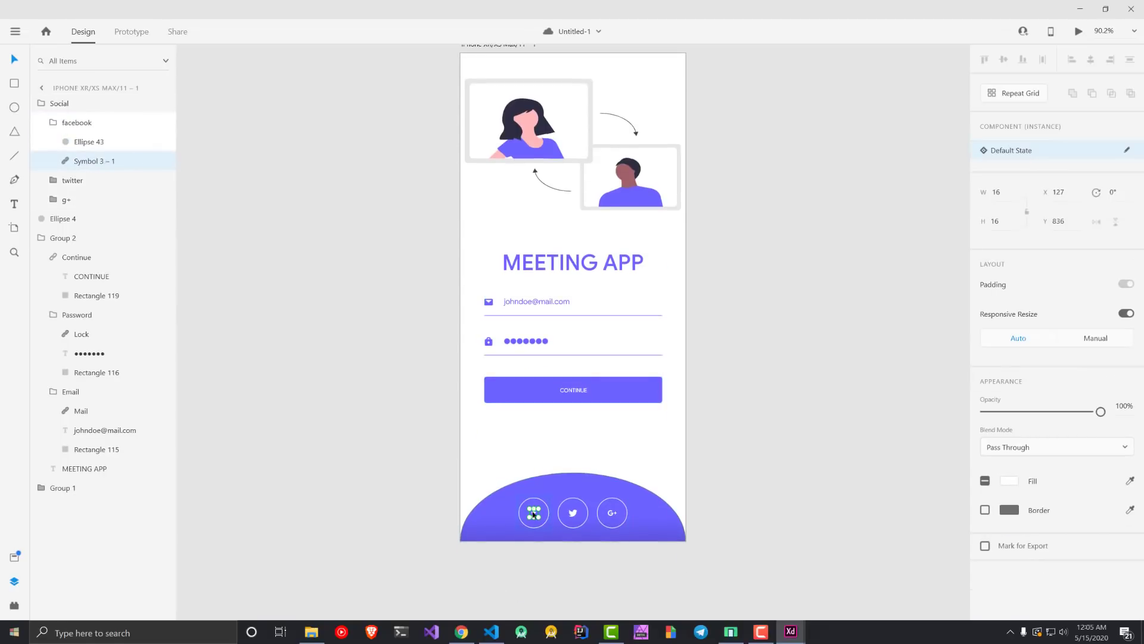
pyautogui.rightClick(533, 514)
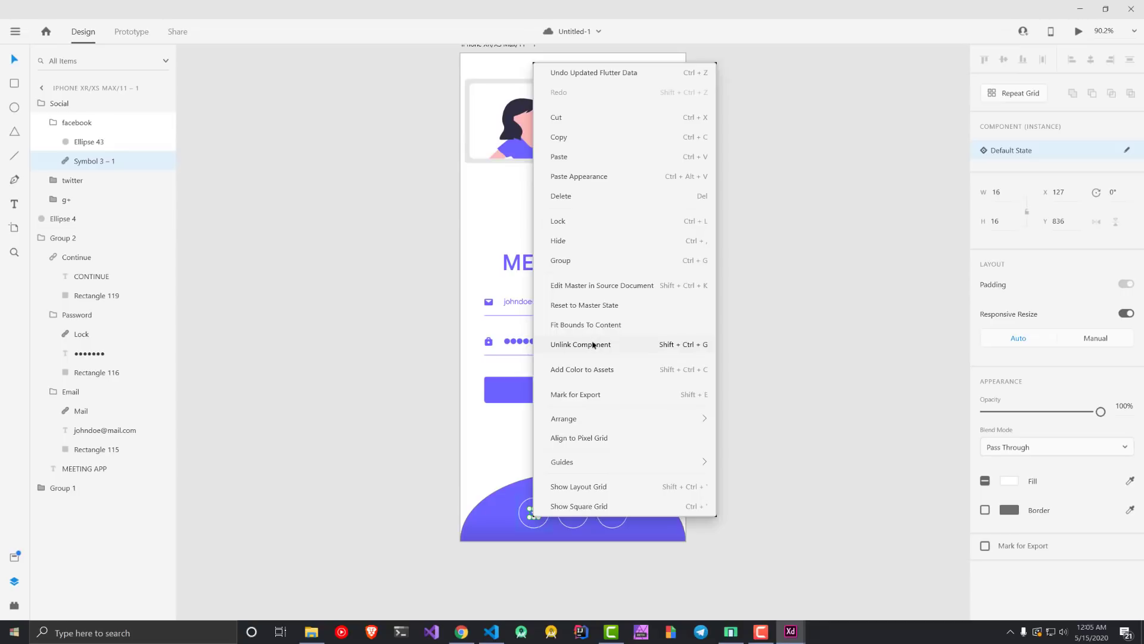
pyautogui.click(594, 345)
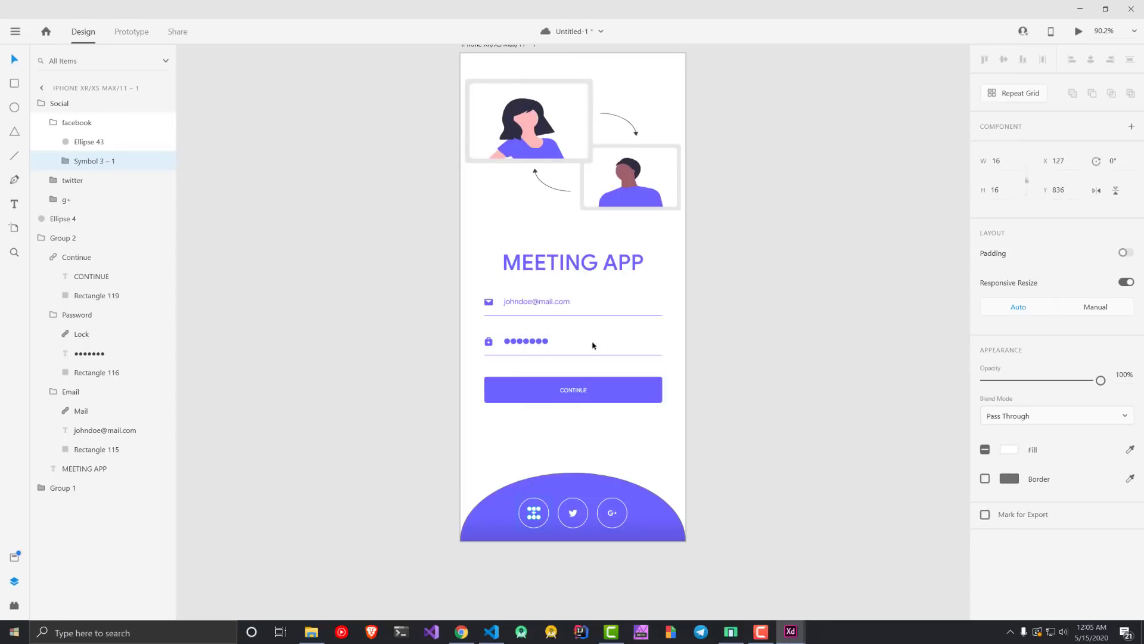
# Step: Unlink the Symbol 2 – 1 icon inside the twitter group from its component
pyautogui.click(58, 180)
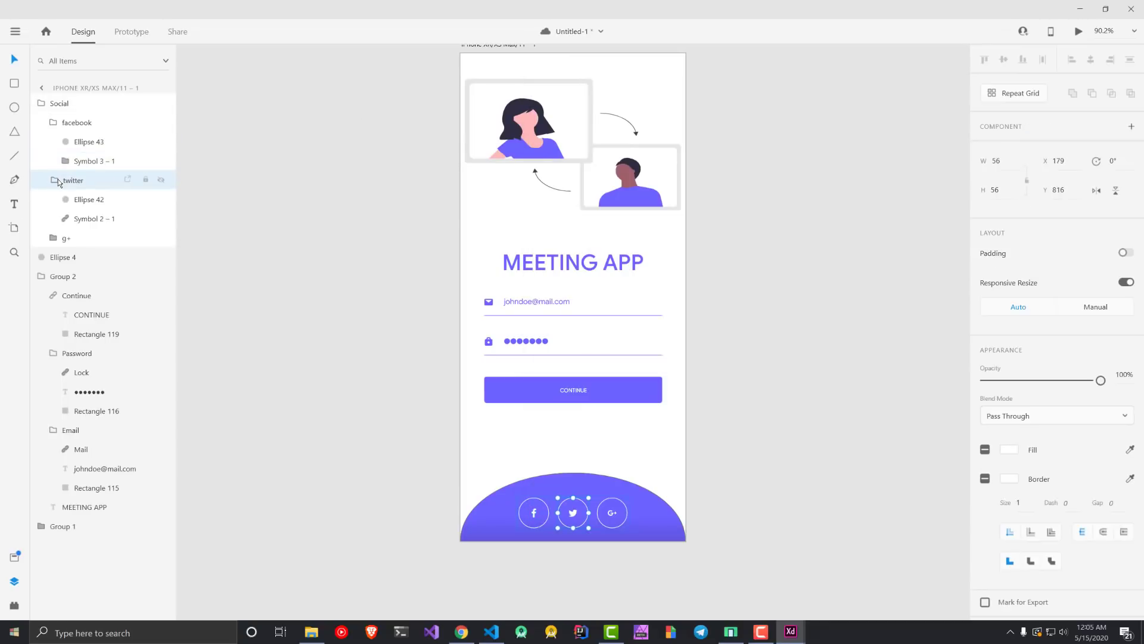
pyautogui.click(88, 219)
pyautogui.rightClick(573, 511)
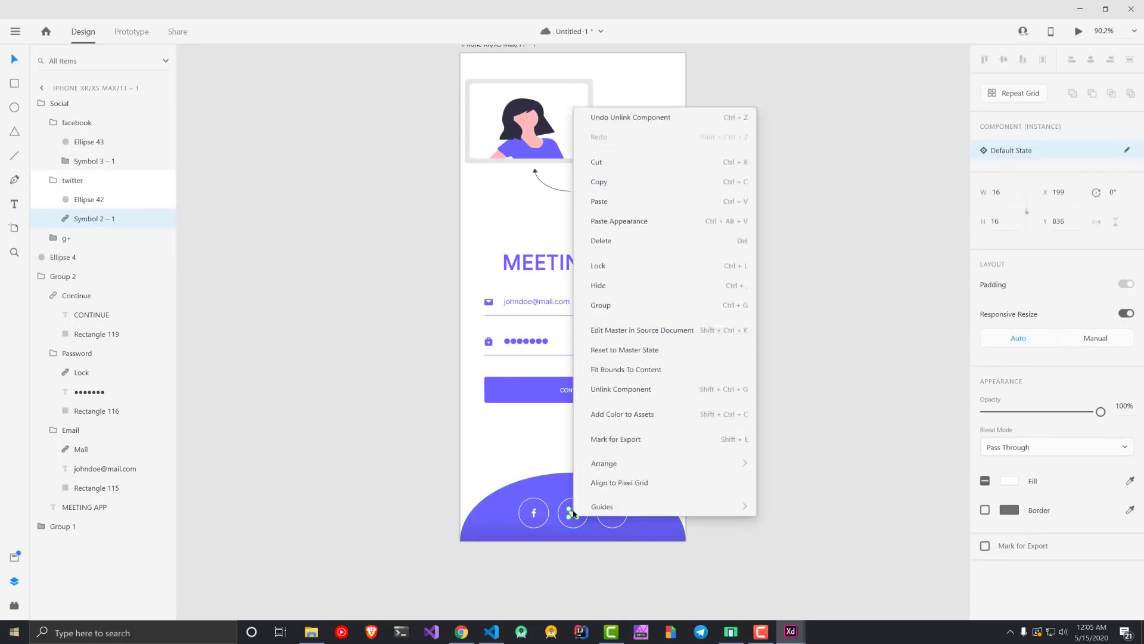
pyautogui.click(617, 344)
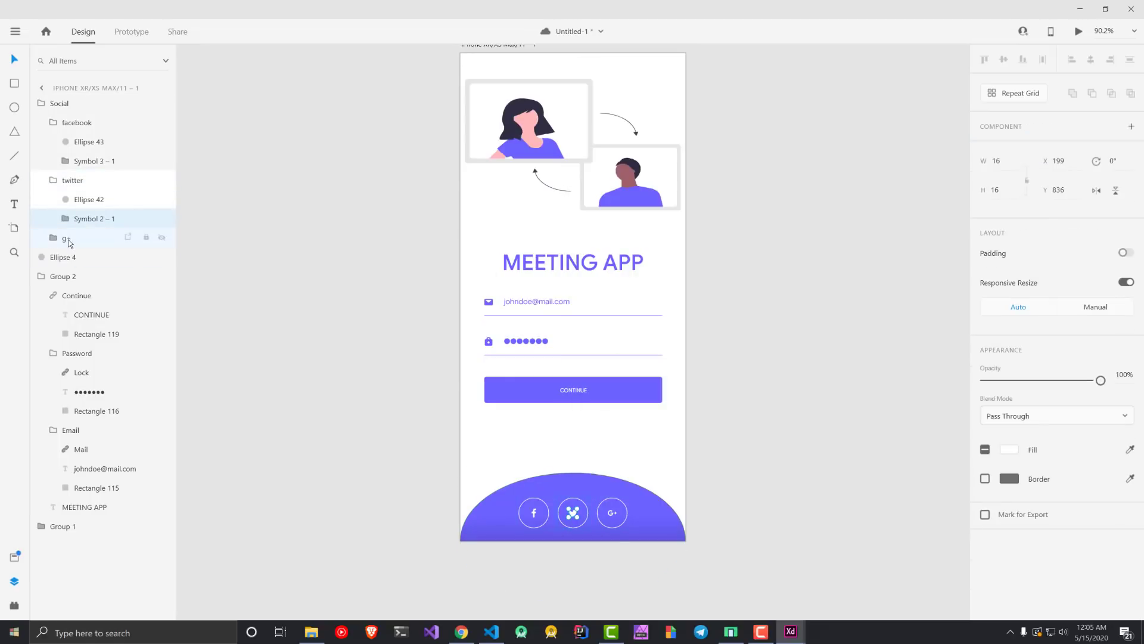
# Step: Unlink the g+ icon inside the g+ group from its component
pyautogui.click(69, 239)
pyautogui.click(41, 238)
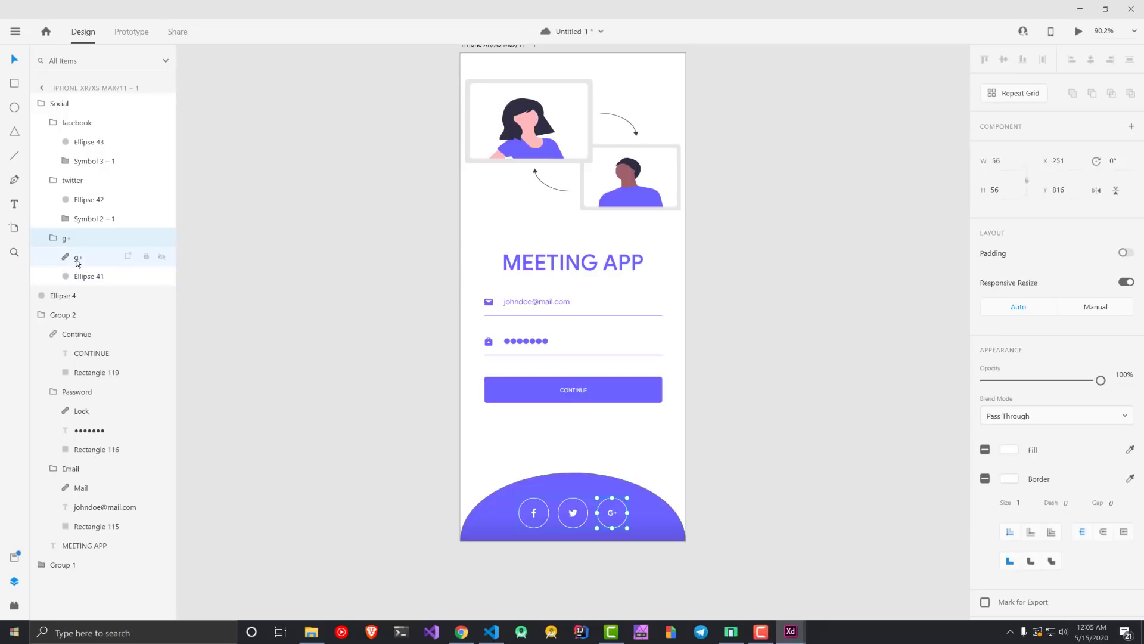
pyautogui.click(77, 257)
pyautogui.rightClick(612, 513)
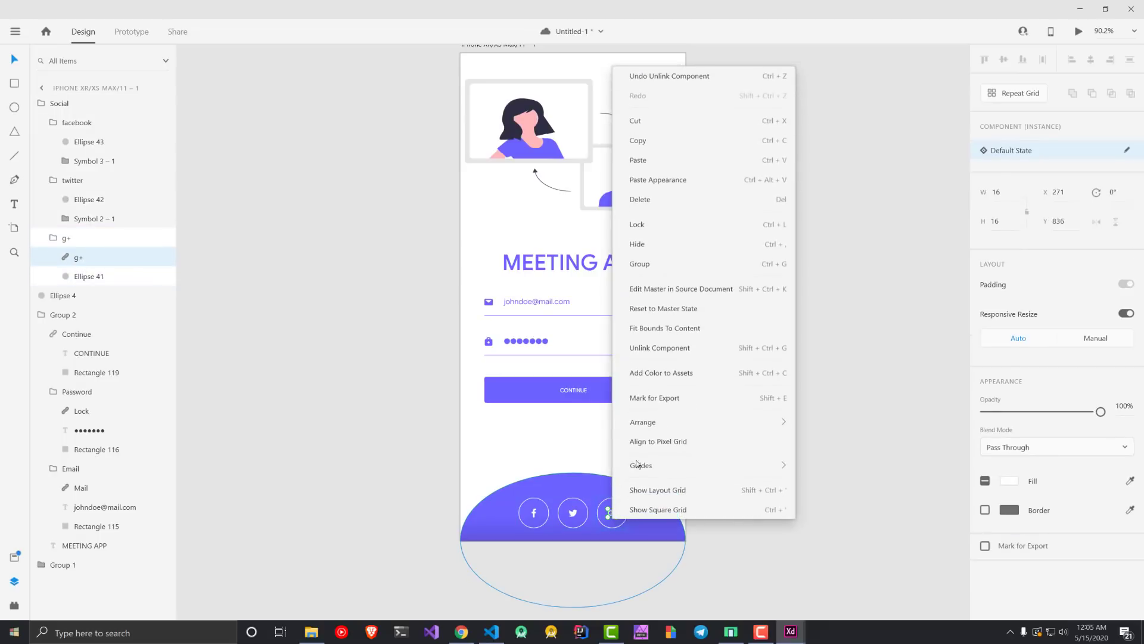
pyautogui.click(386, 394)
pyautogui.click(307, 391)
pyautogui.click(48, 103)
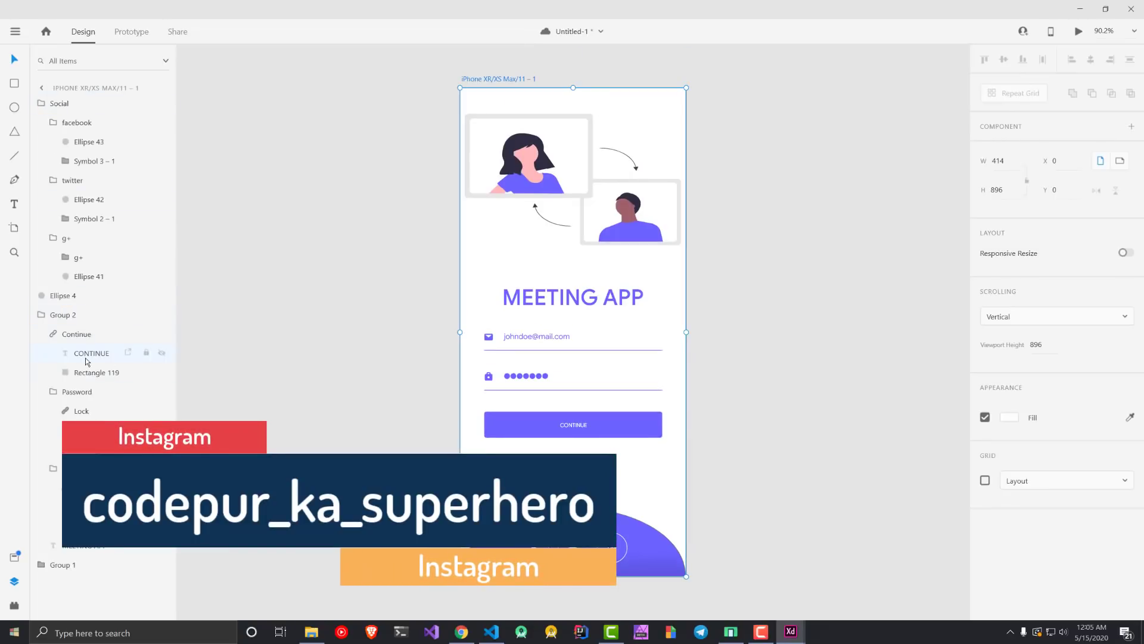
# Step: Unlink the Continue button in Group 2 and the Lock icon in the Password group from their components
pyautogui.click(67, 336)
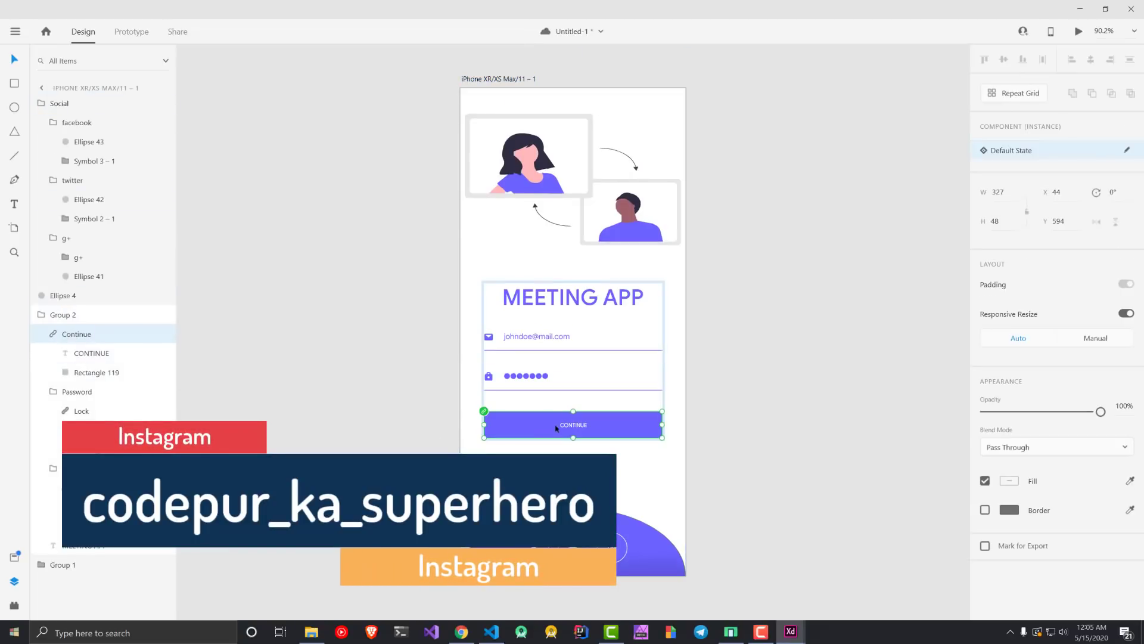
pyautogui.rightClick(570, 427)
pyautogui.click(614, 280)
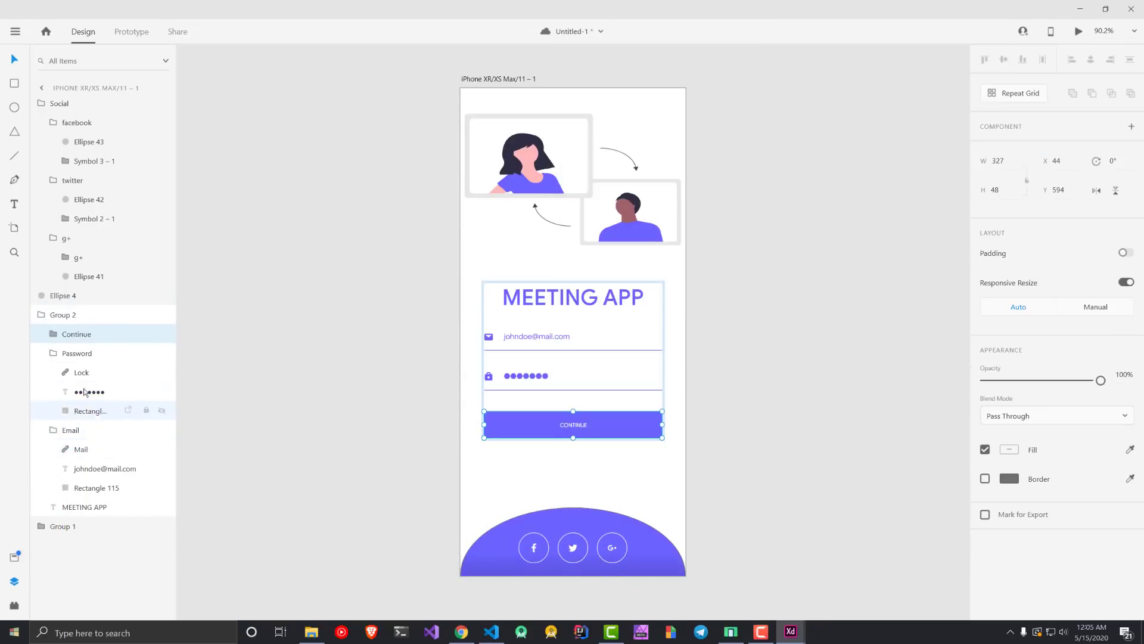
pyautogui.click(78, 373)
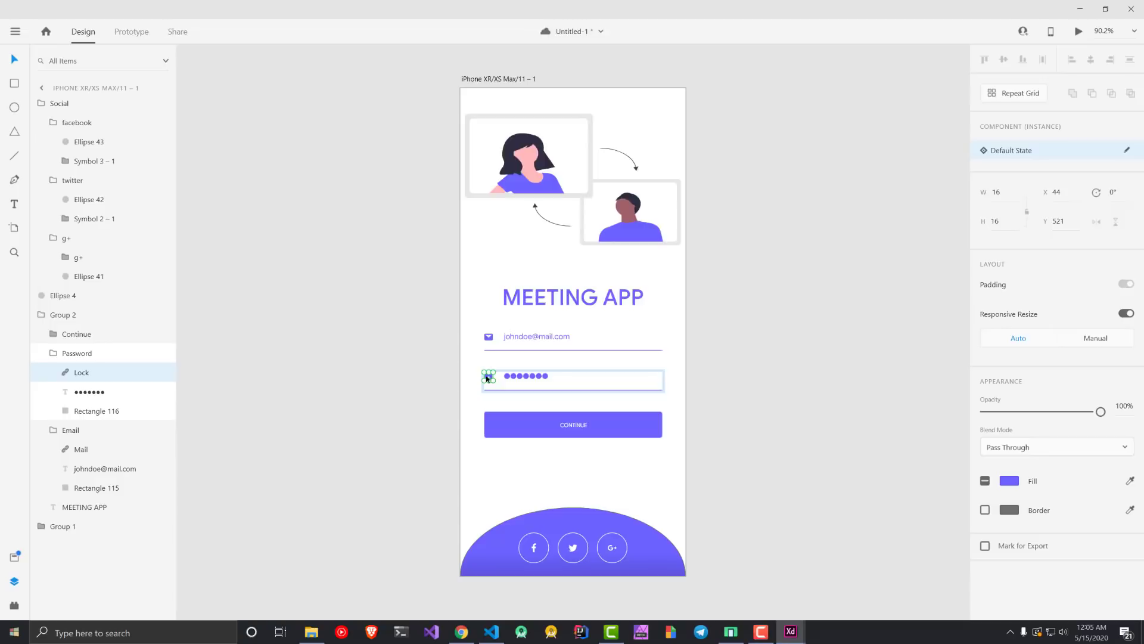
pyautogui.rightClick(487, 378)
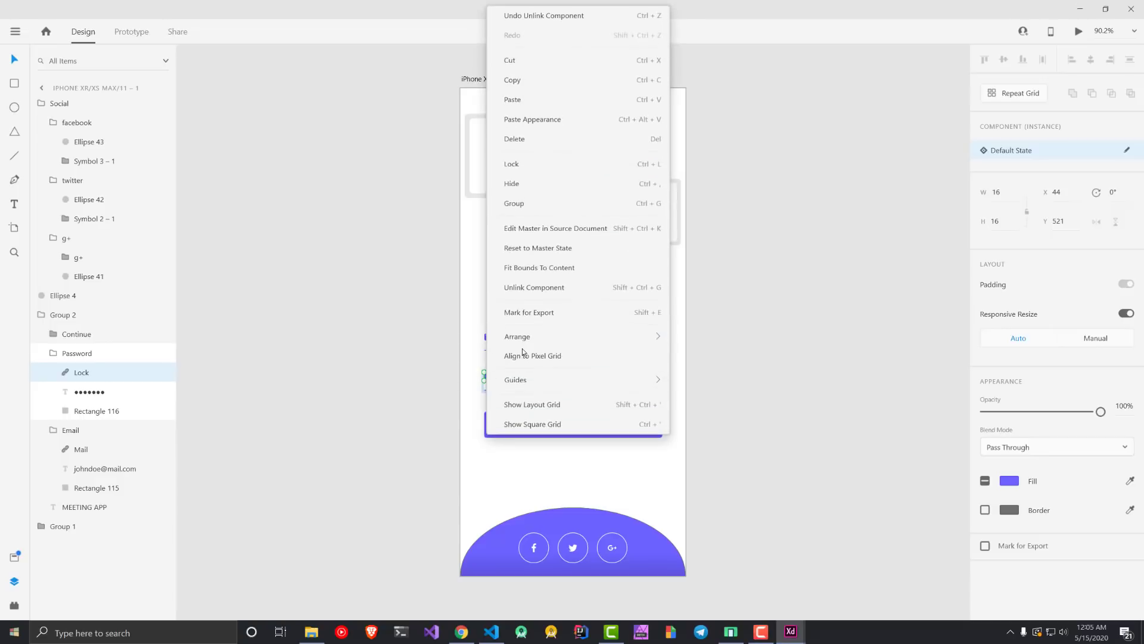
pyautogui.click(536, 288)
# Step: Unlink the Mail icon inside the Email group from its component and clear the selection
pyautogui.click(77, 447)
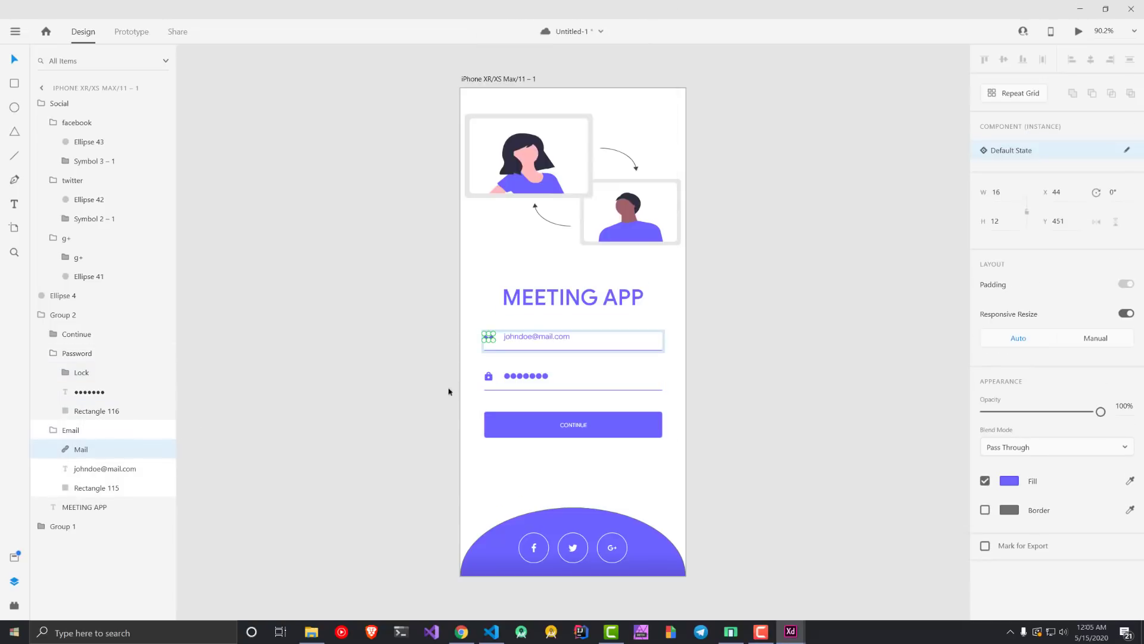
pyautogui.rightClick(488, 337)
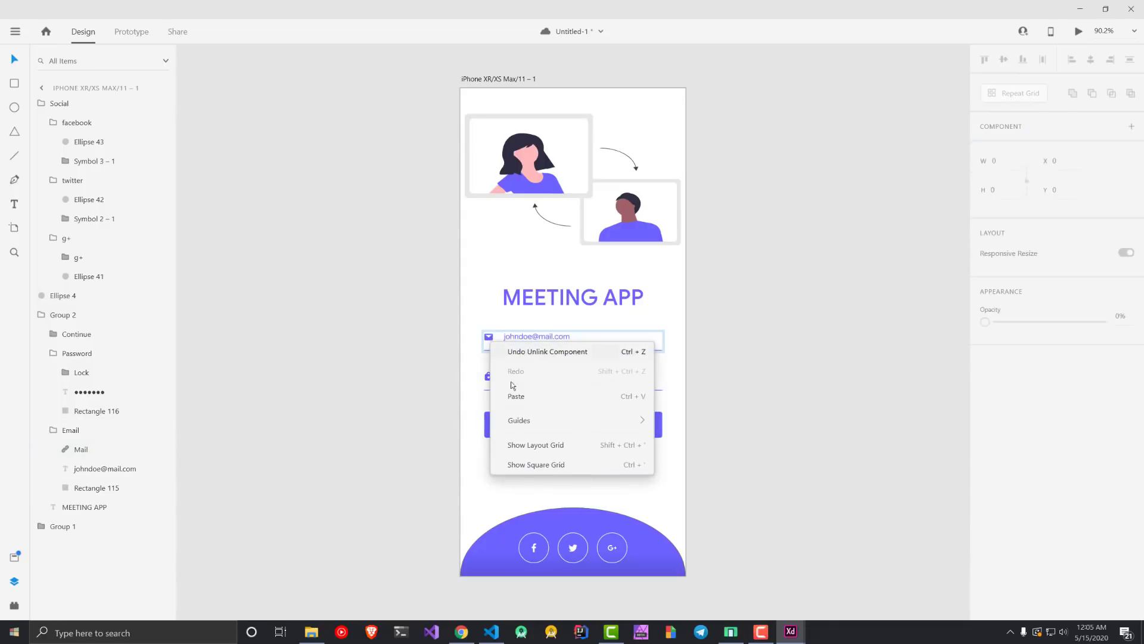
pyautogui.press('Escape')
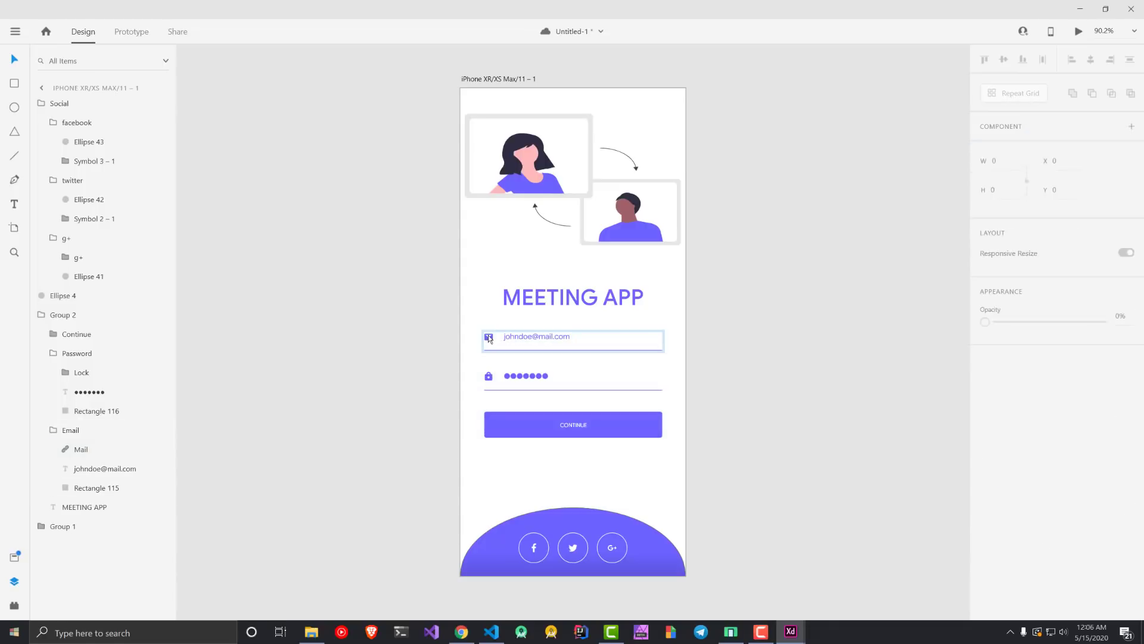
pyautogui.click(490, 338)
pyautogui.rightClick(490, 338)
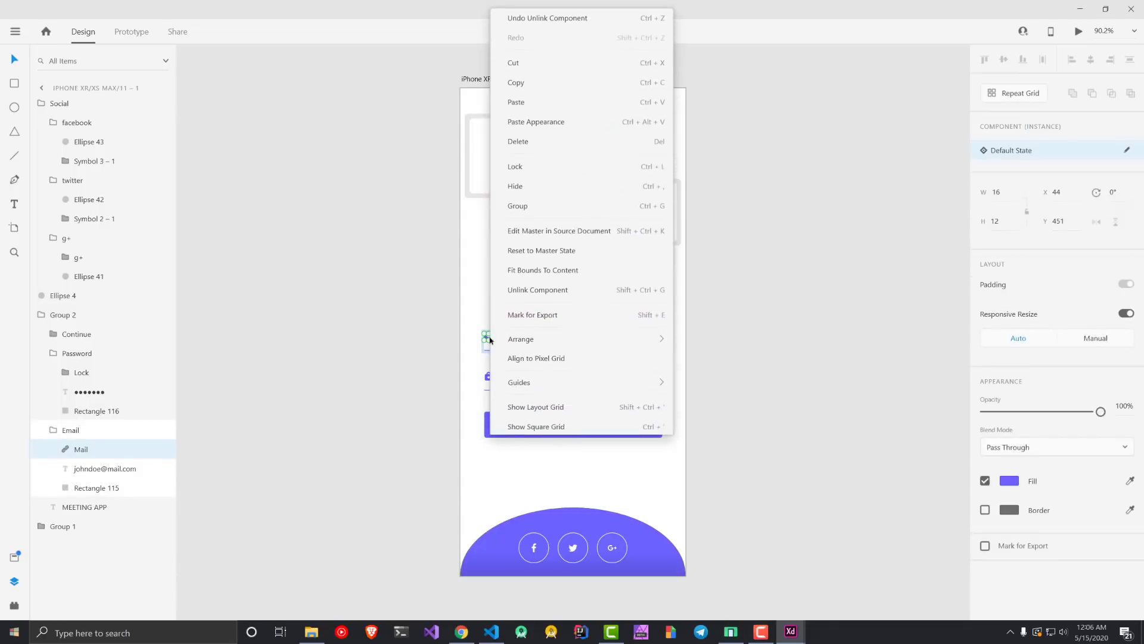
pyautogui.click(536, 294)
pyautogui.click(344, 494)
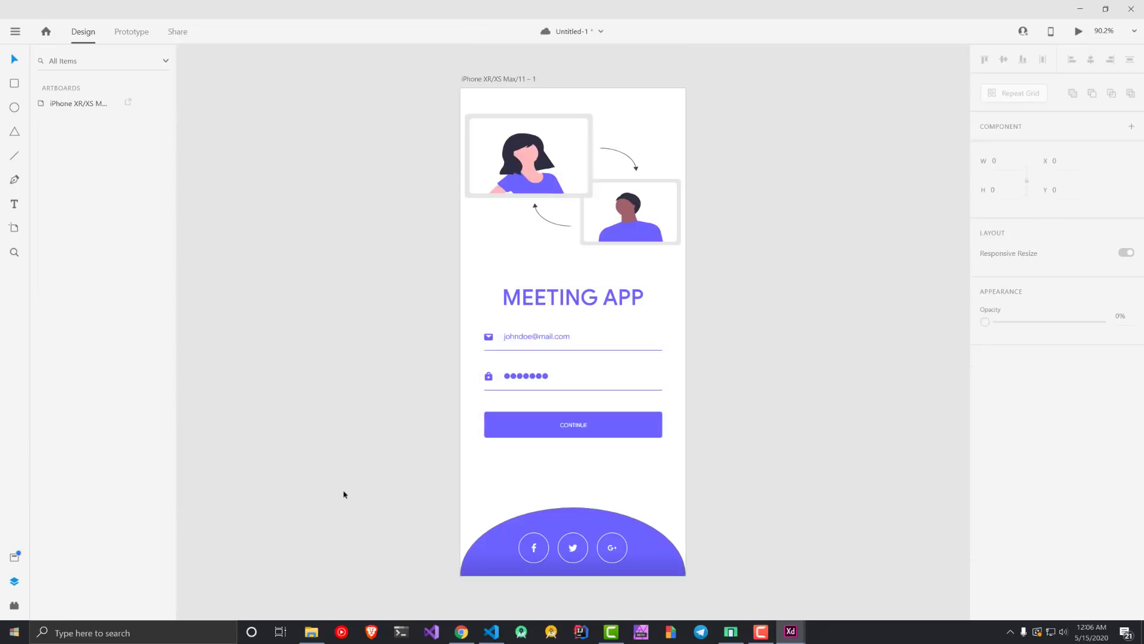
# Step: Check the artboard's layers, including Group 1, for remaining linked components and export all widgets to the Flutter project again
pyautogui.doubleClick(62, 105)
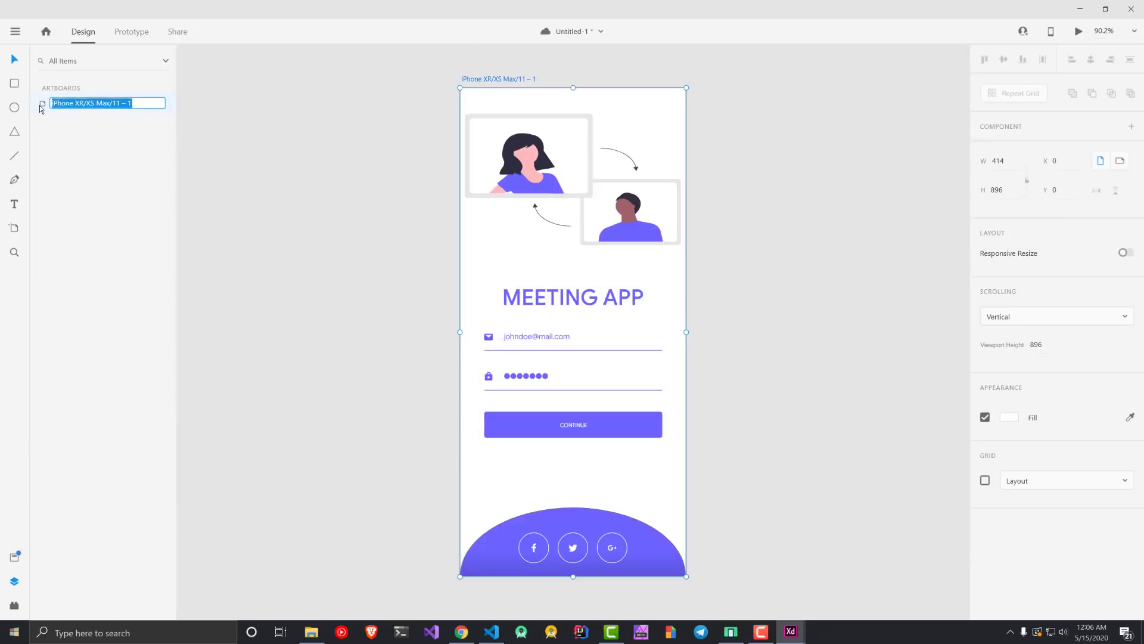
pyautogui.doubleClick(42, 109)
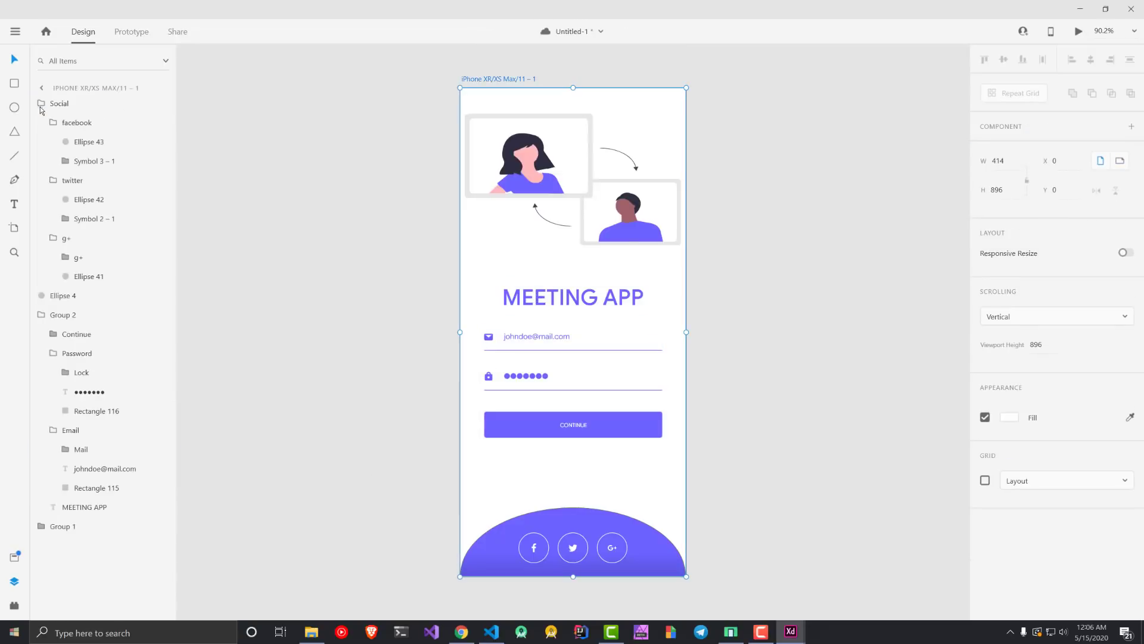
pyautogui.doubleClick(60, 526)
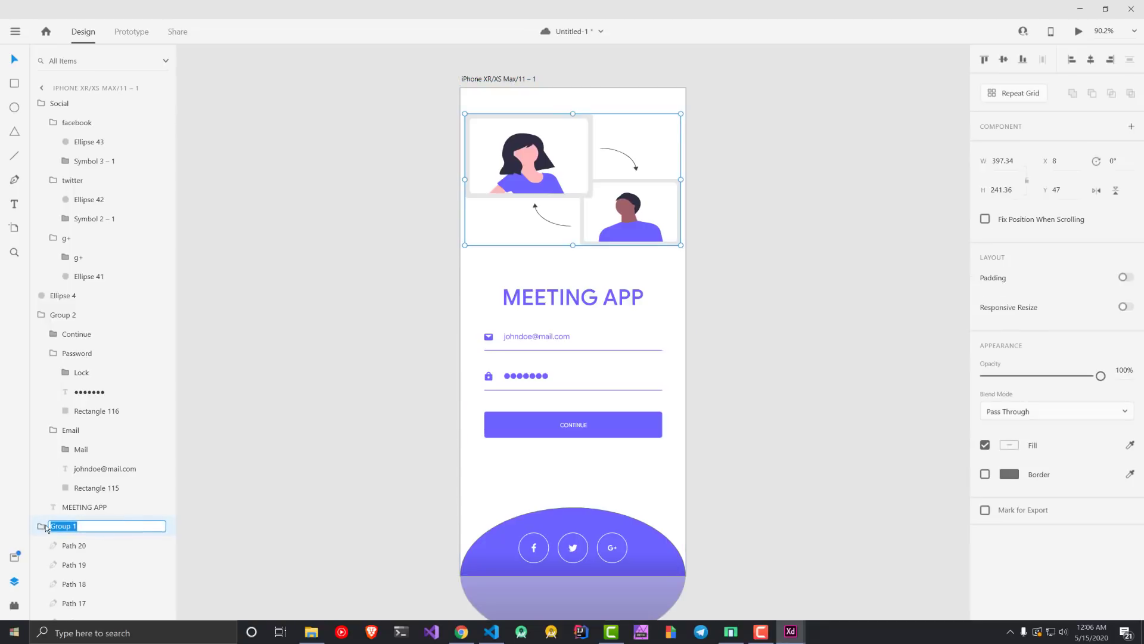
pyautogui.scroll(-5, 89, 417)
pyautogui.scroll(5, 109, 407)
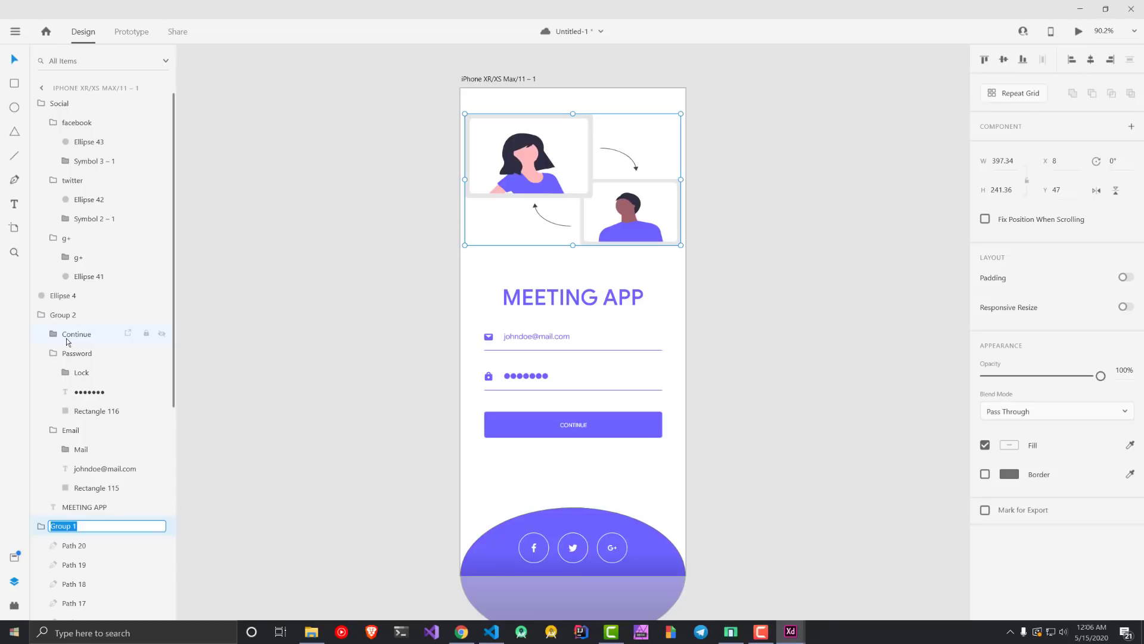
pyautogui.click(273, 406)
pyautogui.click(15, 606)
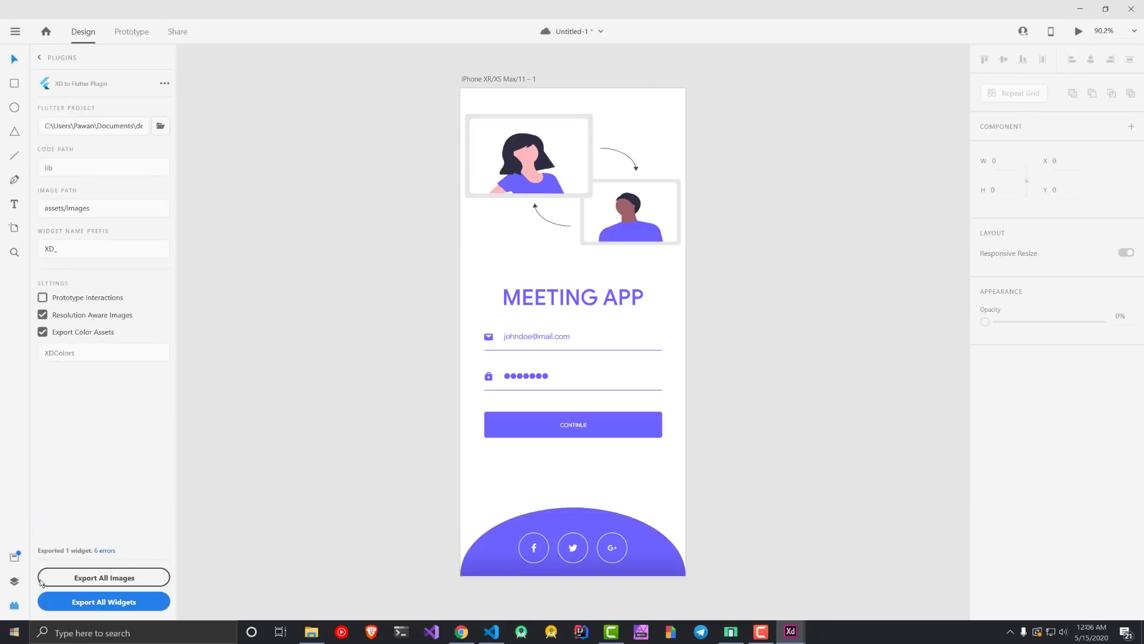
pyautogui.click(110, 603)
# Step: Switch to Visual Studio Code and view the exported XDColors.dart file in the lib folder
pyautogui.click(498, 632)
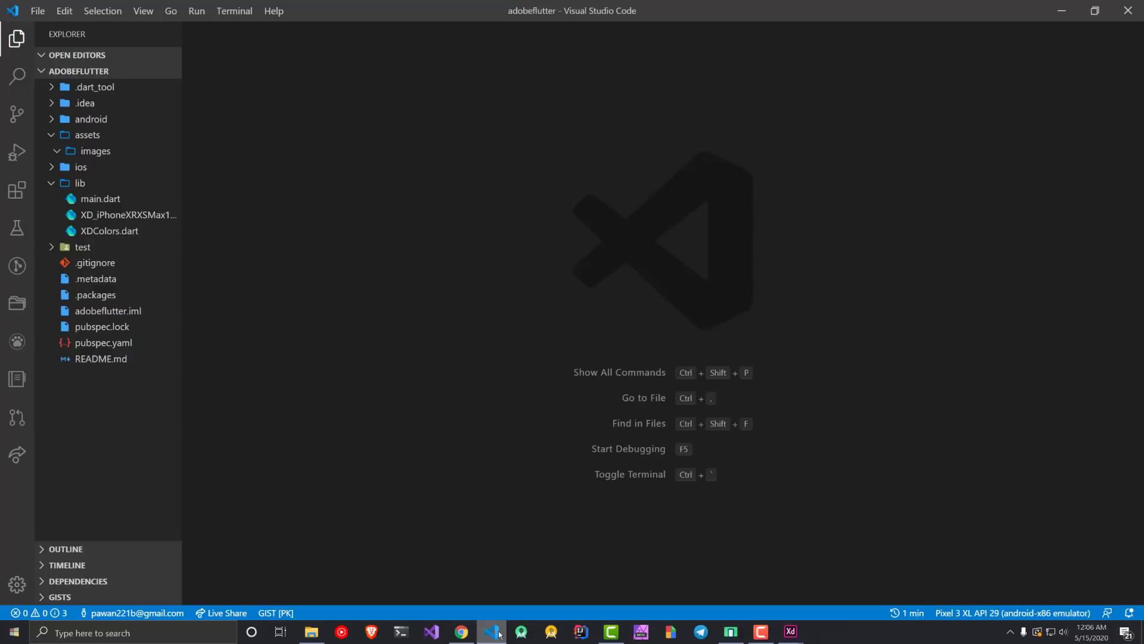
pyautogui.click(50, 186)
pyautogui.click(50, 185)
pyautogui.click(113, 232)
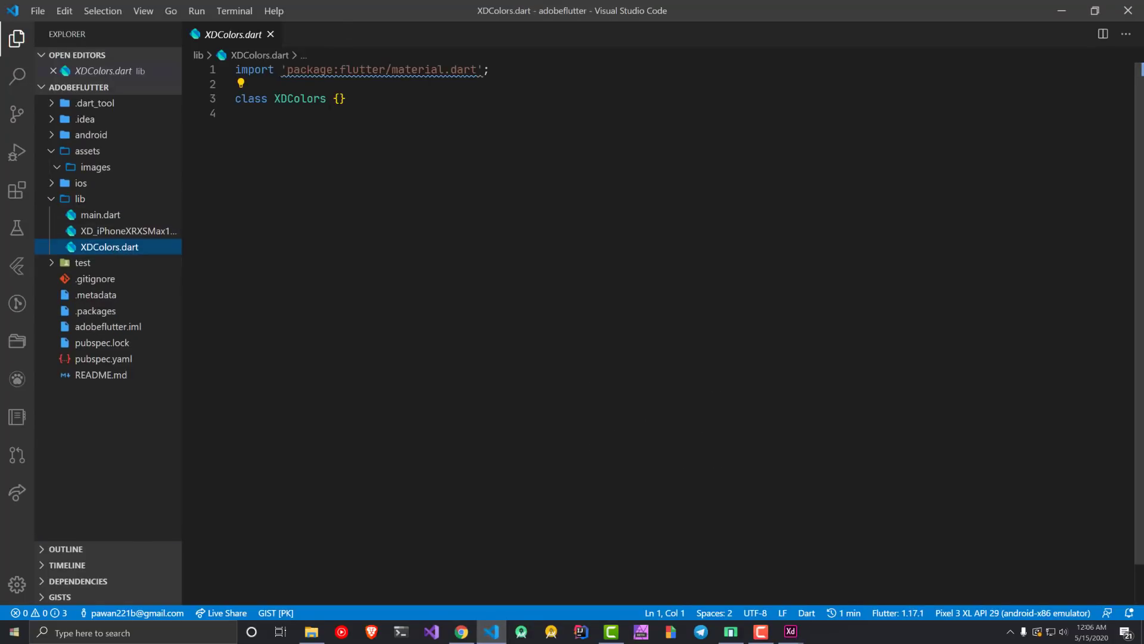
pyautogui.click(540, 249)
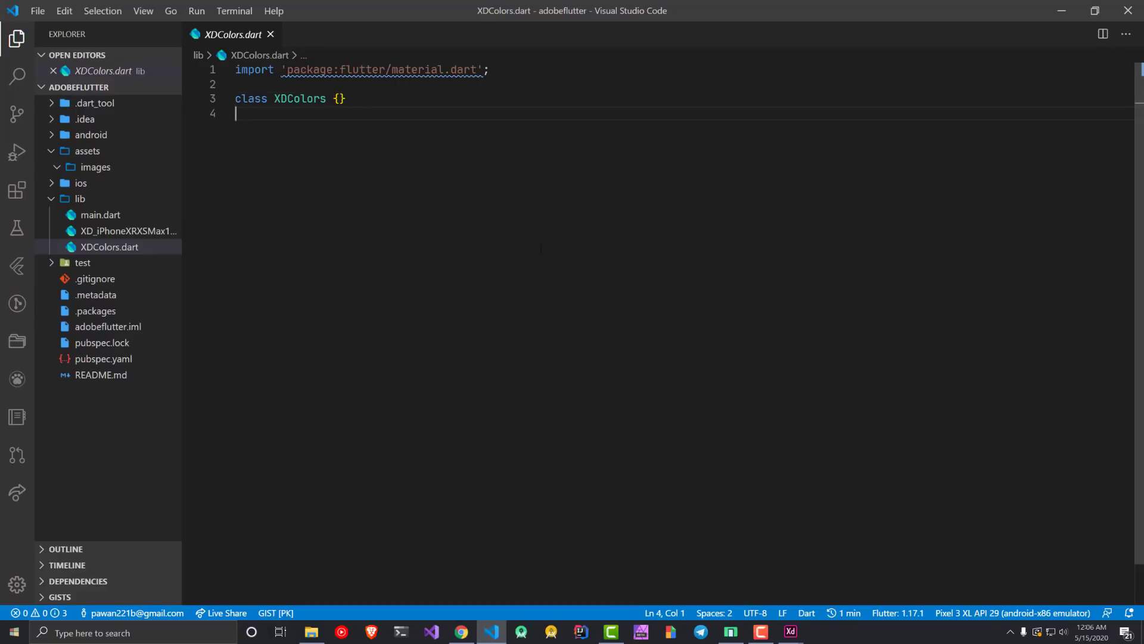
# Step: Open XD_iPhoneXRXSMax111.dart and read through its generated class, from the Scaffold and SvgPicture widgets to the Social group code
pyautogui.click(143, 231)
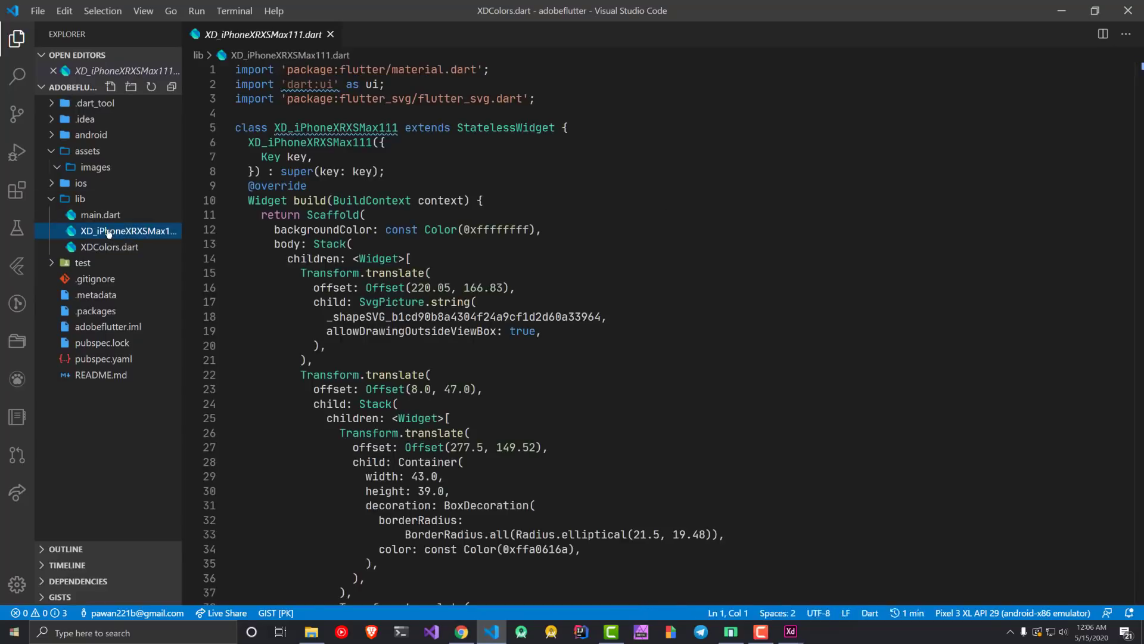
pyautogui.doubleClick(310, 128)
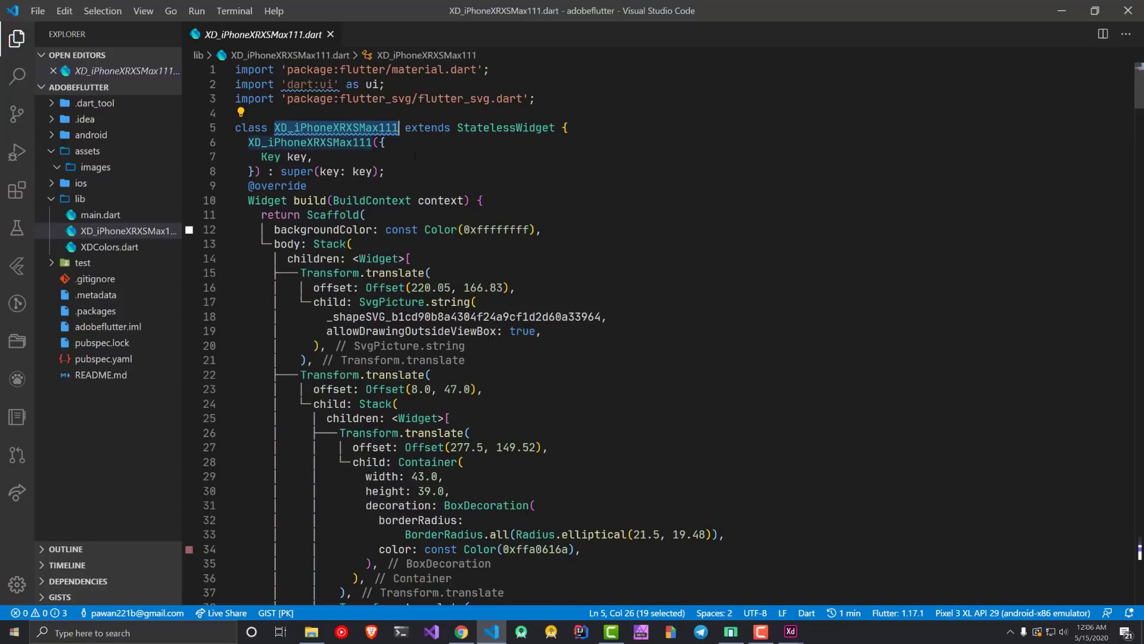
pyautogui.scroll(-5, 398, 127)
pyautogui.scroll(5, 399, 128)
pyautogui.moveTo(307, 215); pyautogui.dragTo(395, 617)
pyautogui.rightClick(395, 617)
pyautogui.press('Escape')
pyautogui.scroll(-3, 440, 175)
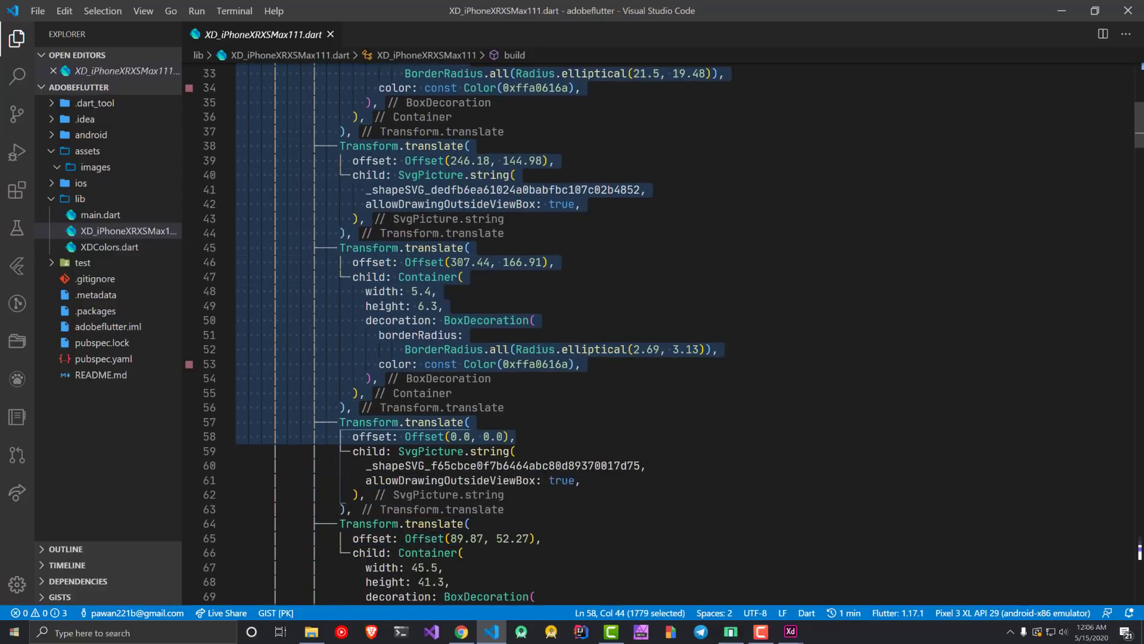
pyautogui.click(440, 175)
pyautogui.doubleClick(440, 175)
pyautogui.scroll(-15, 440, 175)
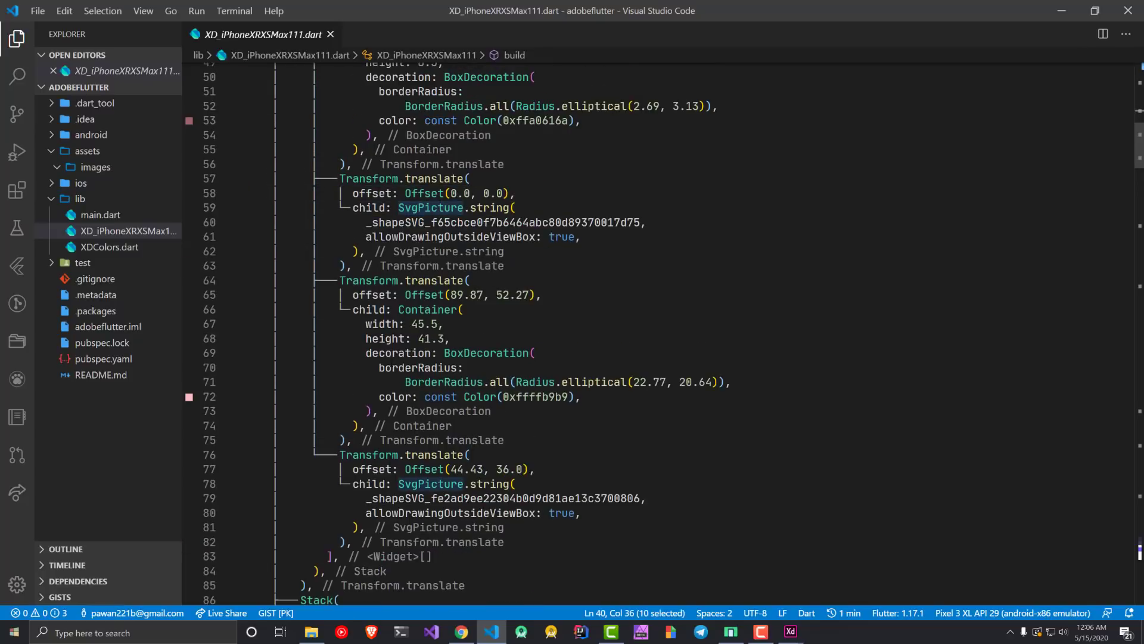
pyautogui.scroll(-20, 390, 364)
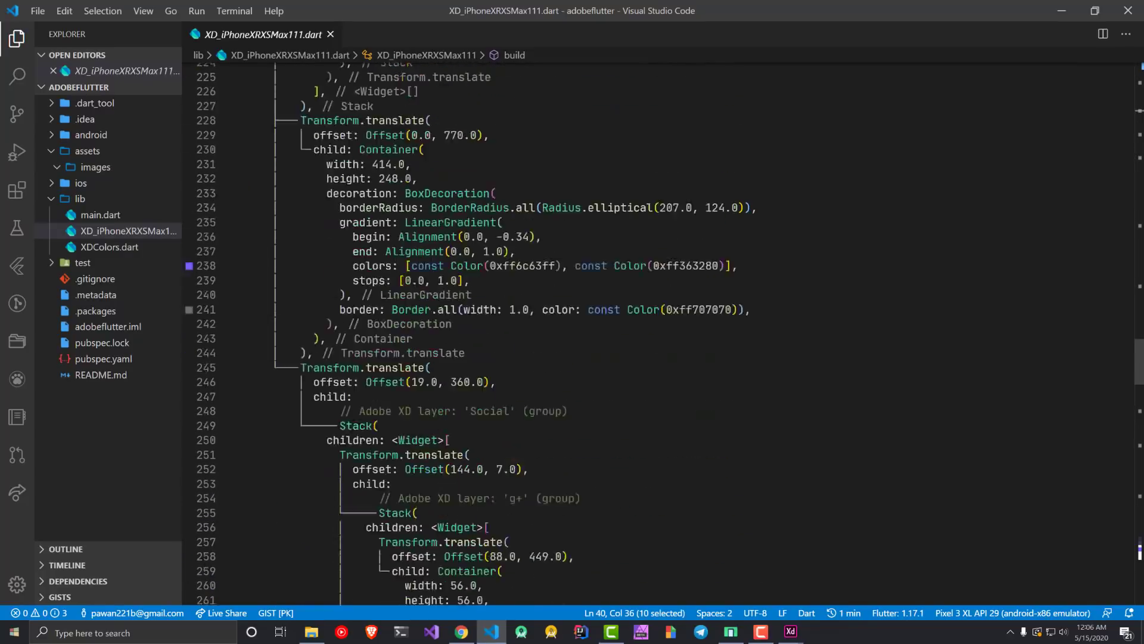
pyautogui.scroll(20, 392, 361)
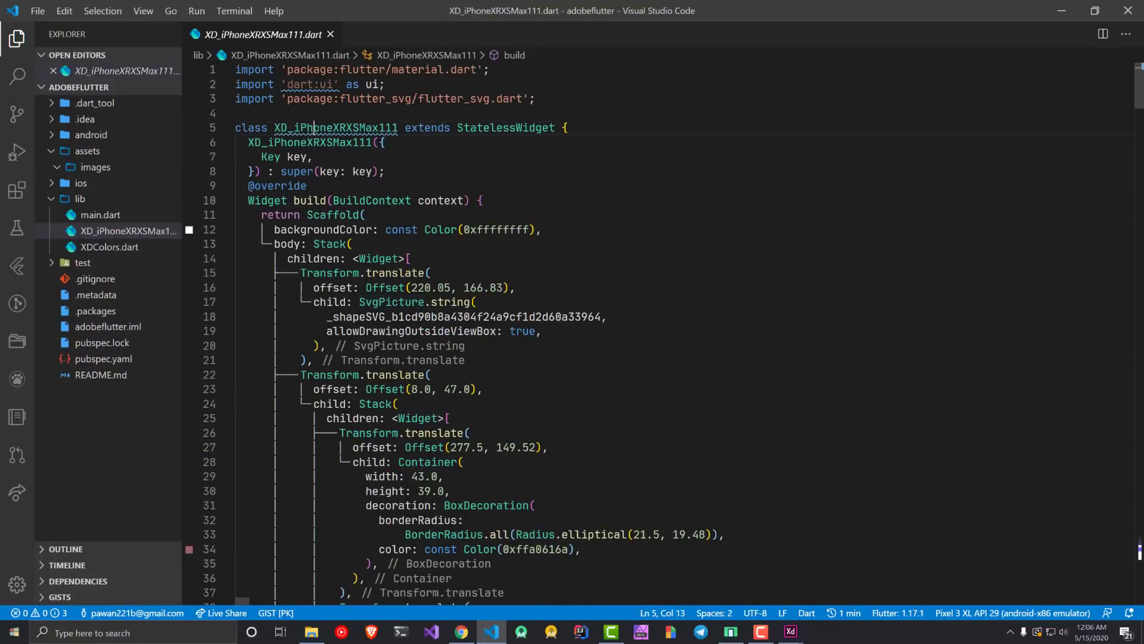
# Step: Copy the XD_iPhoneXRXSMax111 class name and replace MyHomePage with XD_iPhoneXRXSMax111() as the home widget in main.dart
pyautogui.doubleClick(335, 127)
pyautogui.hotkey('ctrl', 'c')
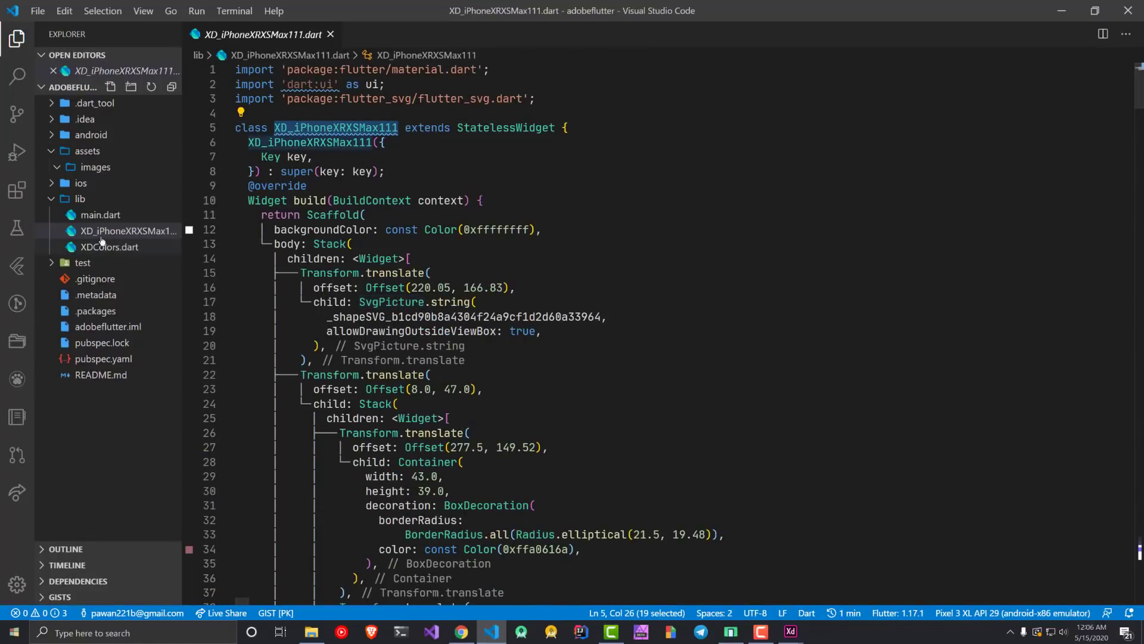
pyautogui.click(96, 216)
pyautogui.scroll(-4, 477, 298)
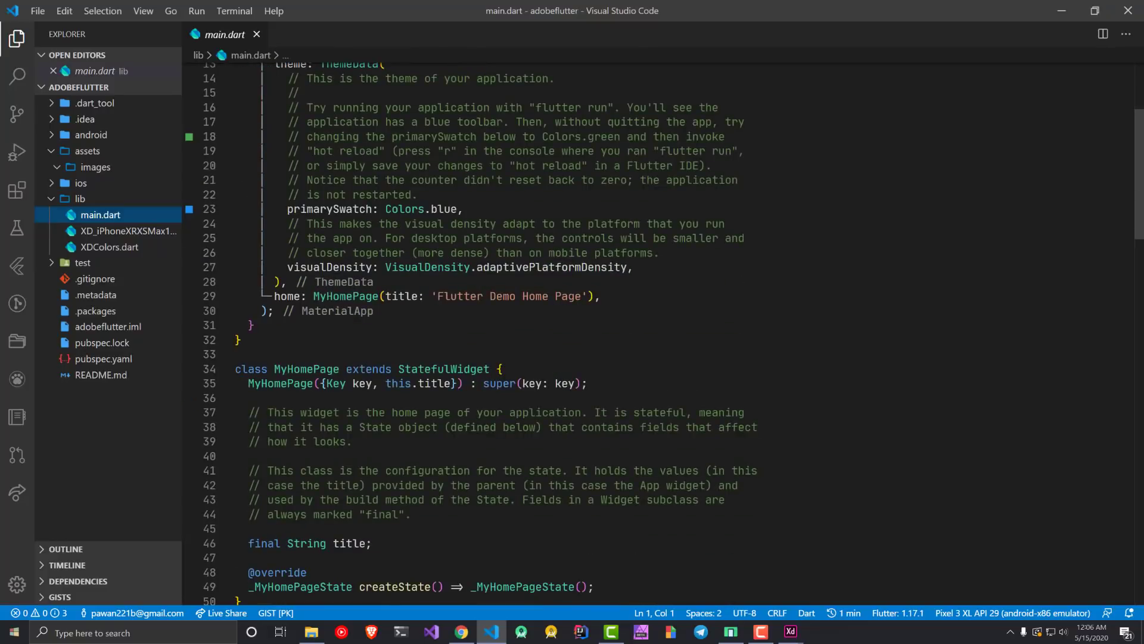
pyautogui.moveTo(313, 296); pyautogui.dragTo(596, 296)
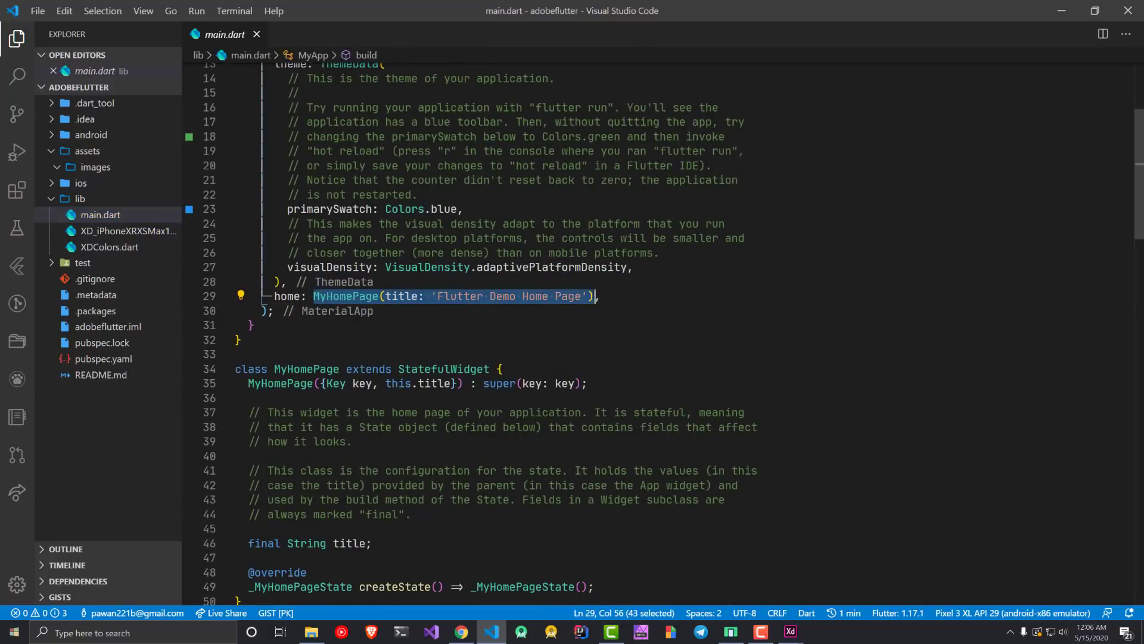
pyautogui.hotkey('ctrl', 'v')
pyautogui.write('(')
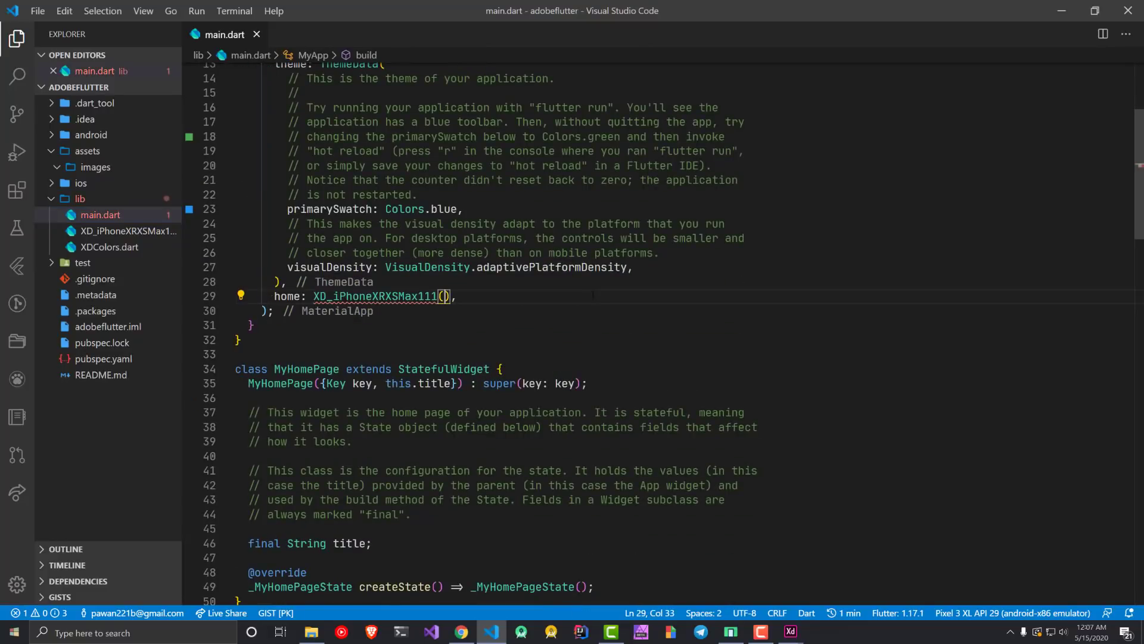
# Step: Add the missing import of XD_iPhoneXRXSMax111.dart to main.dart with a quick fix
pyautogui.click(411, 296)
pyautogui.doubleClick(412, 296)
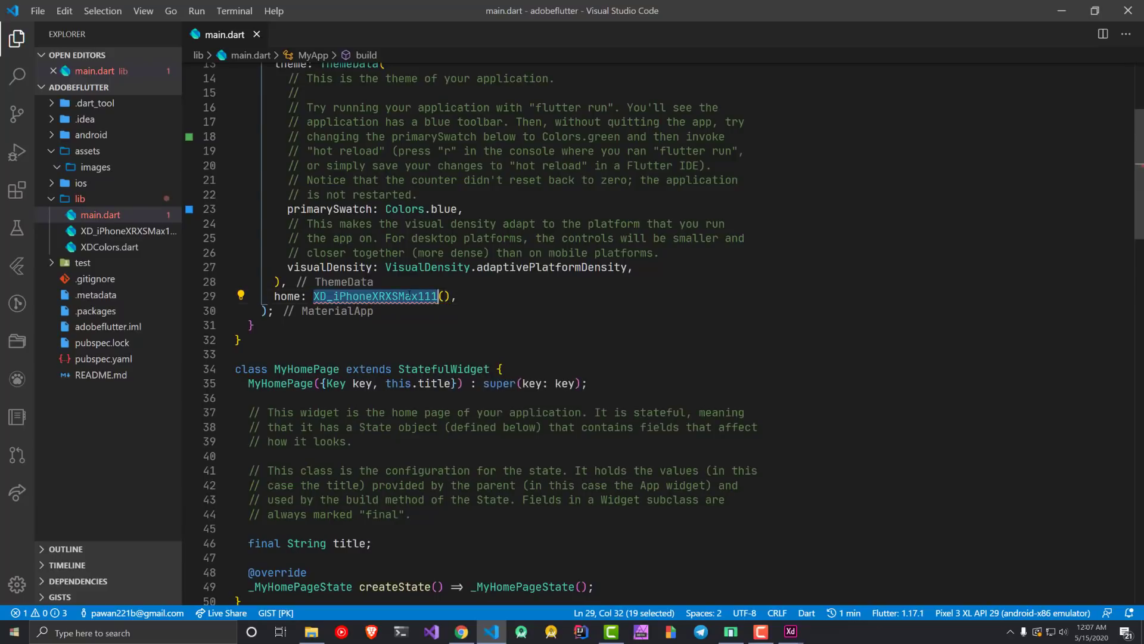
pyautogui.hotkey('ctrl', '.')
pyautogui.press('Return')
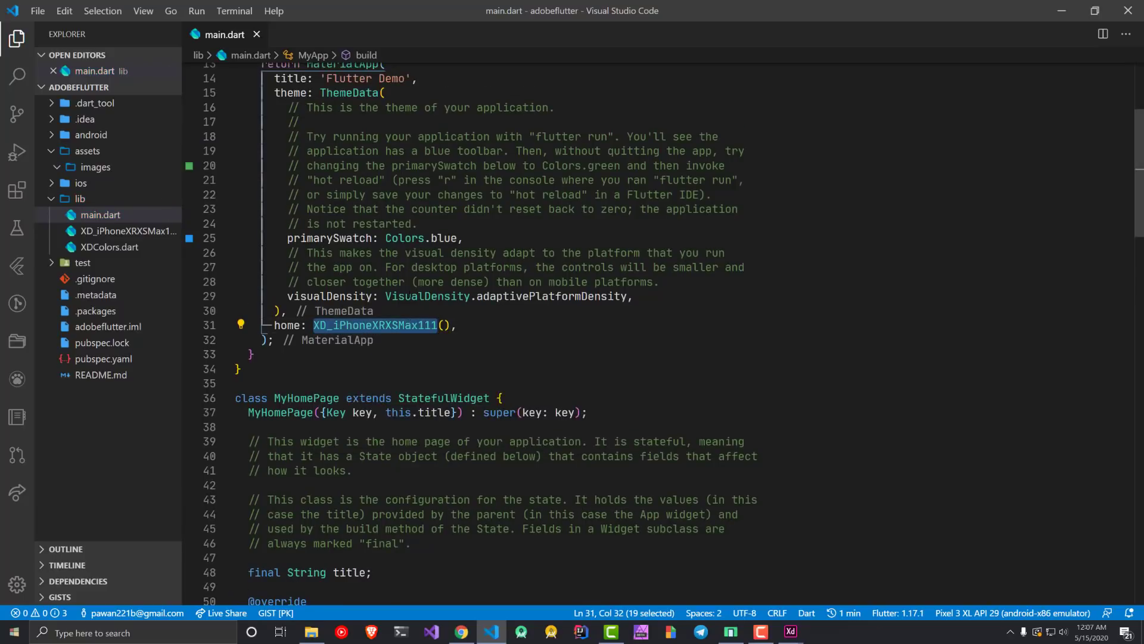
pyautogui.scroll(5, 453, 238)
# Step: Try to run the app in debug mode on the Android emulator, with the file explorer hidden and the debug console made shorter
pyautogui.click(517, 247)
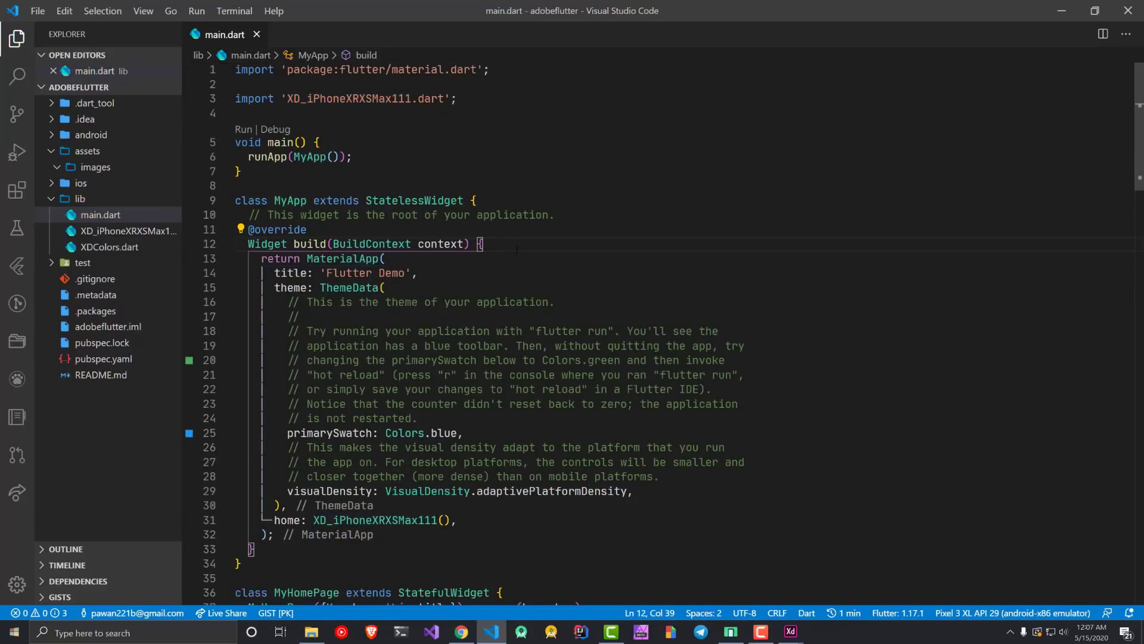
pyautogui.press('F5')
pyautogui.hotkey('ctrl', 'b')
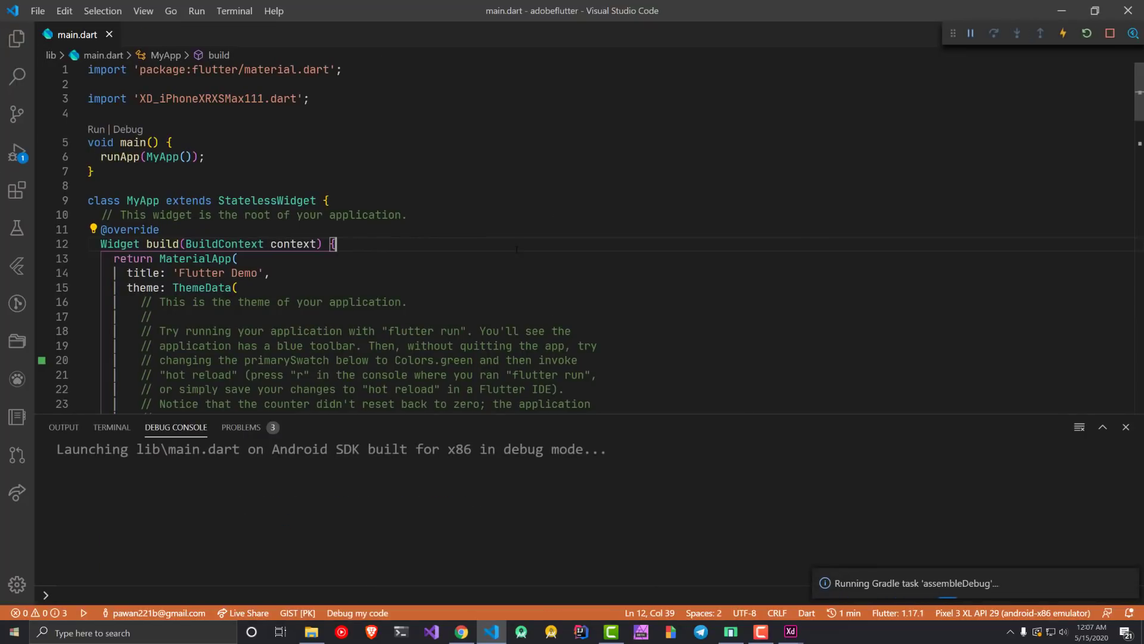
pyautogui.scroll(-12, 246, 233)
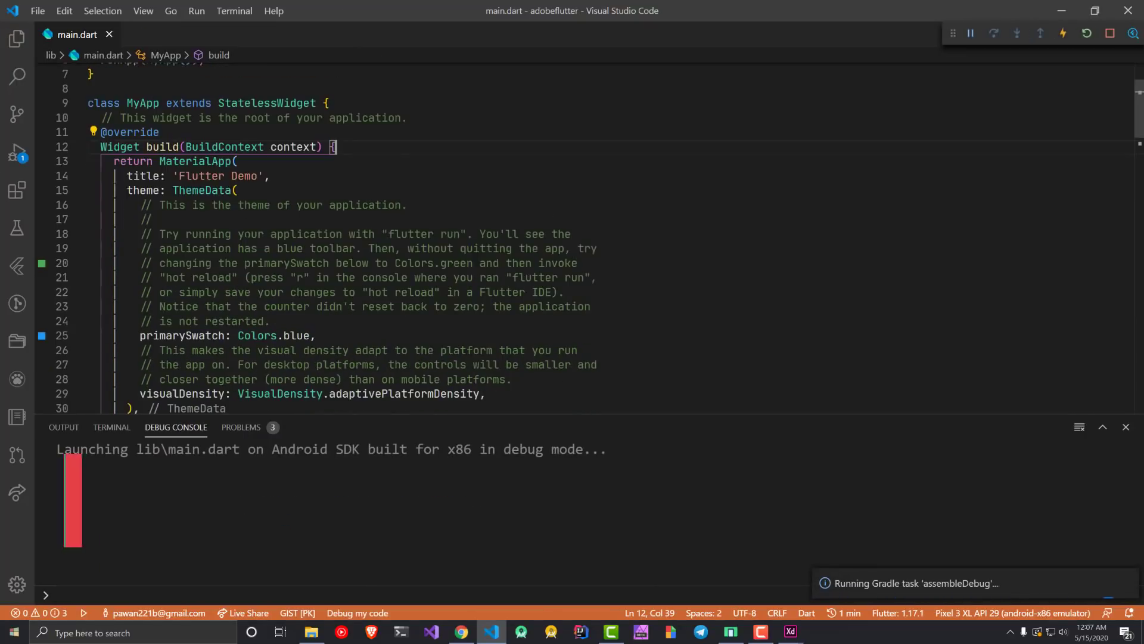
pyautogui.scroll(-7, 246, 233)
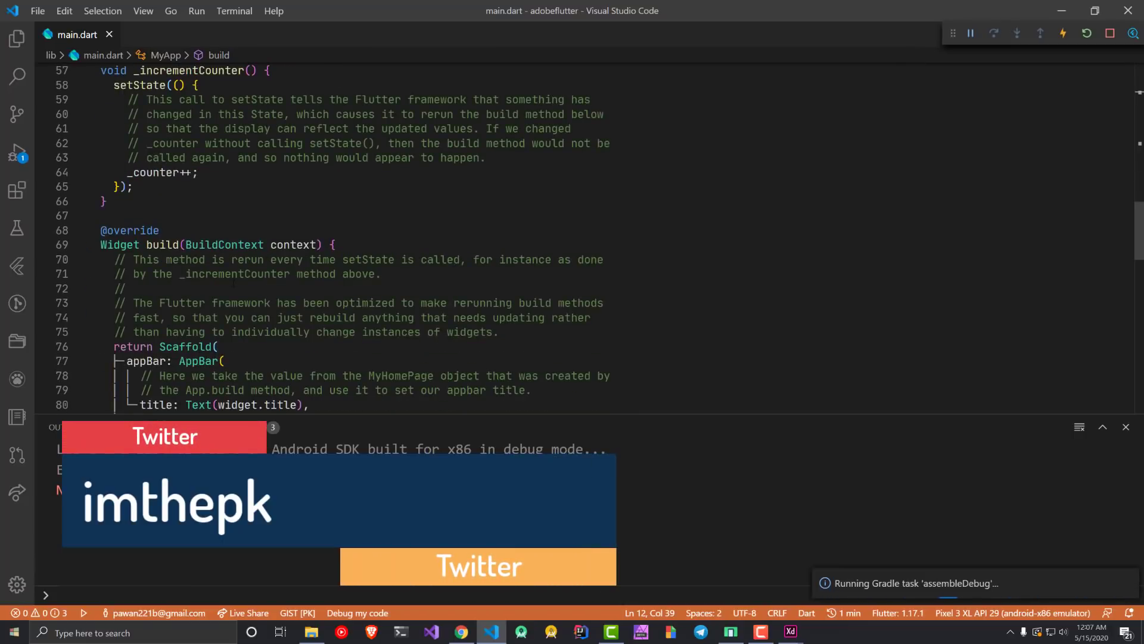
pyautogui.scroll(-3, 234, 284)
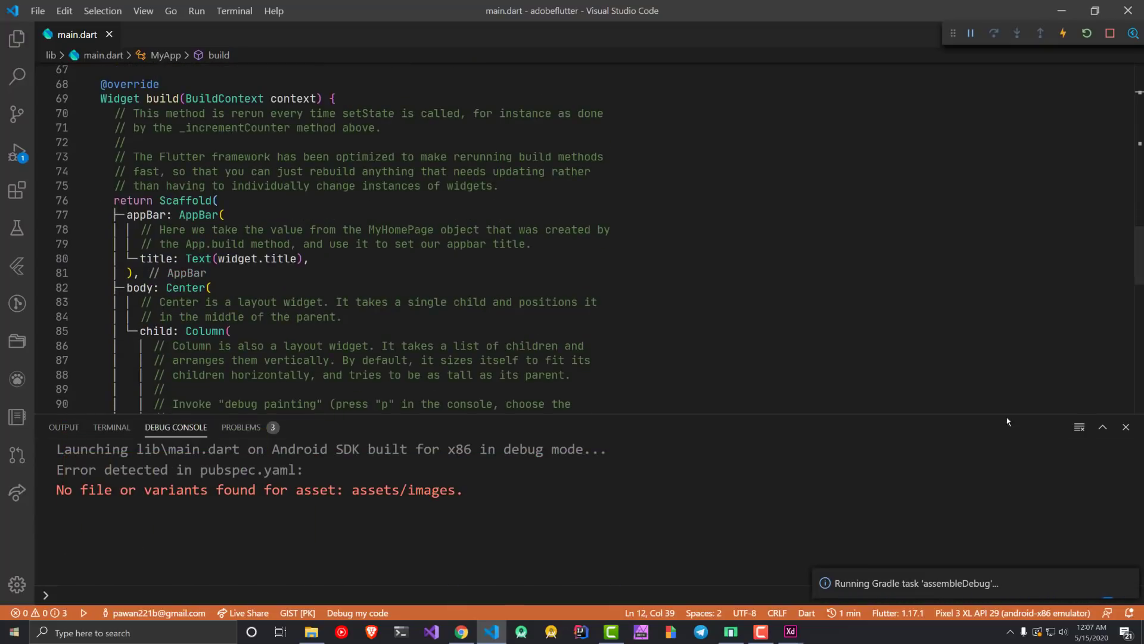
pyautogui.moveTo(602, 413); pyautogui.dragTo(599, 505)
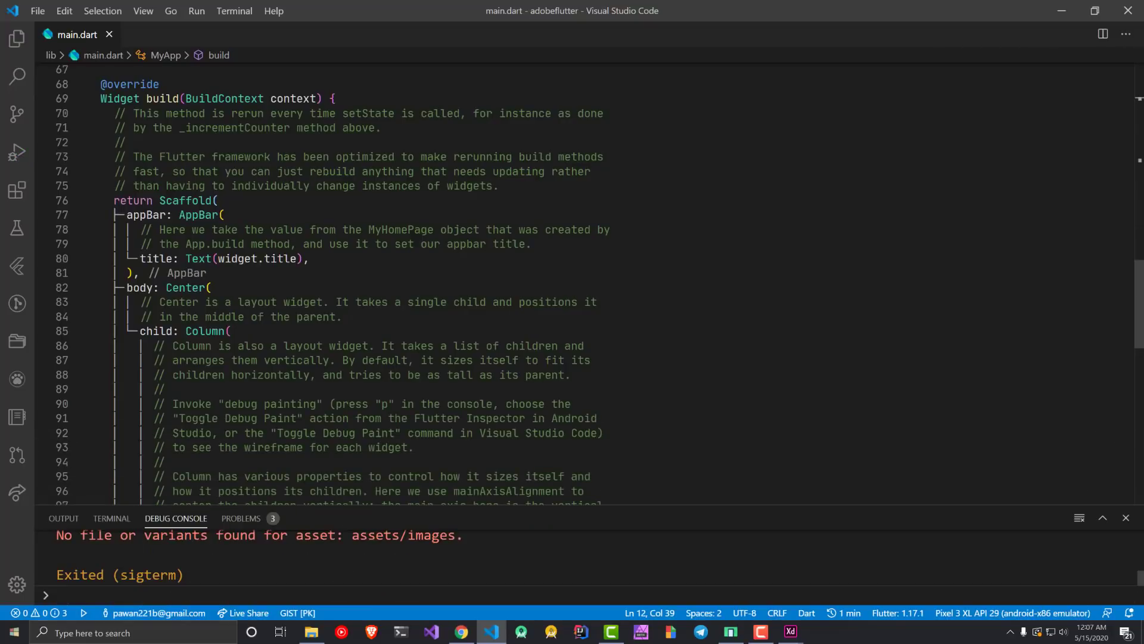
# Step: Comment out the assets section with its assets/images entry in pubspec.yaml and save the file
pyautogui.scroll(2, 417, 286)
pyautogui.press('F5')
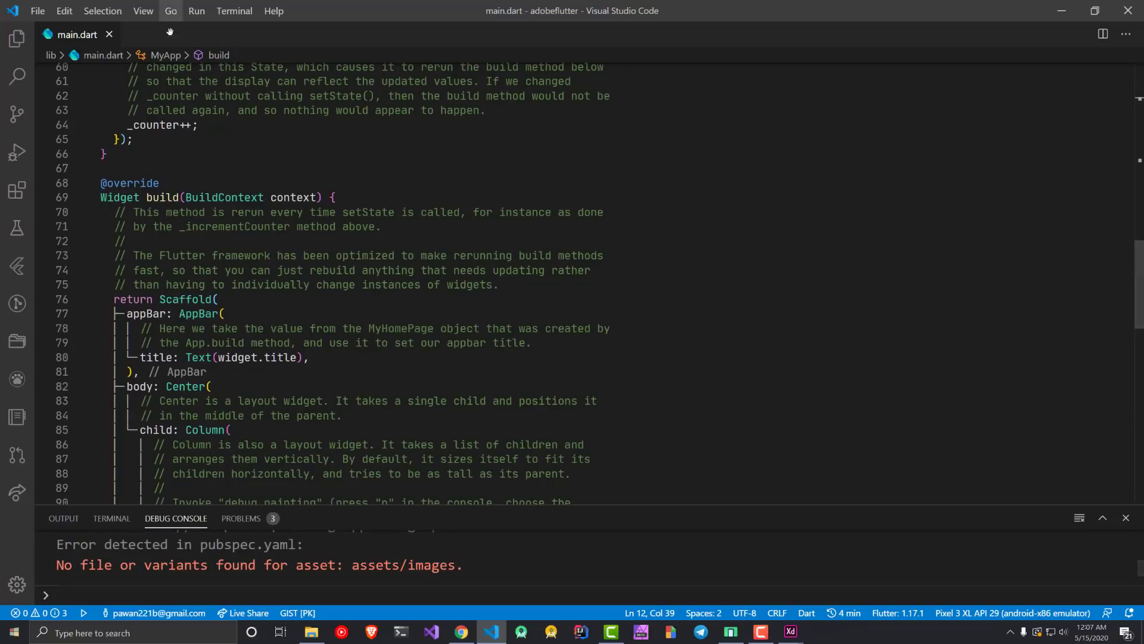
pyautogui.click(16, 38)
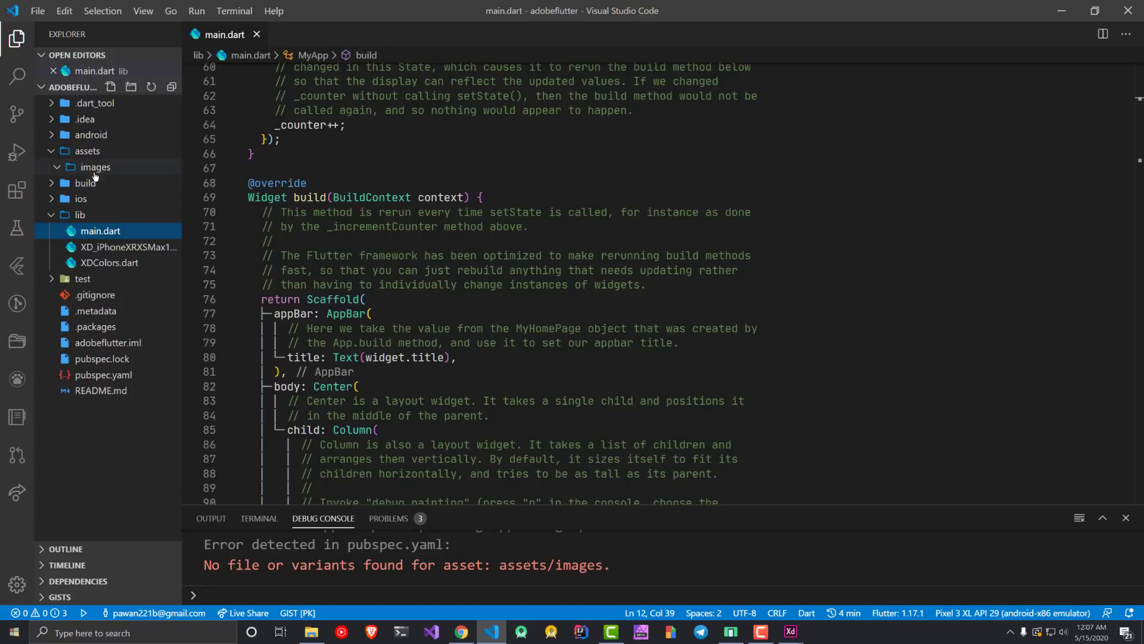
pyautogui.click(96, 170)
pyautogui.click(119, 377)
pyautogui.scroll(-7, 417, 313)
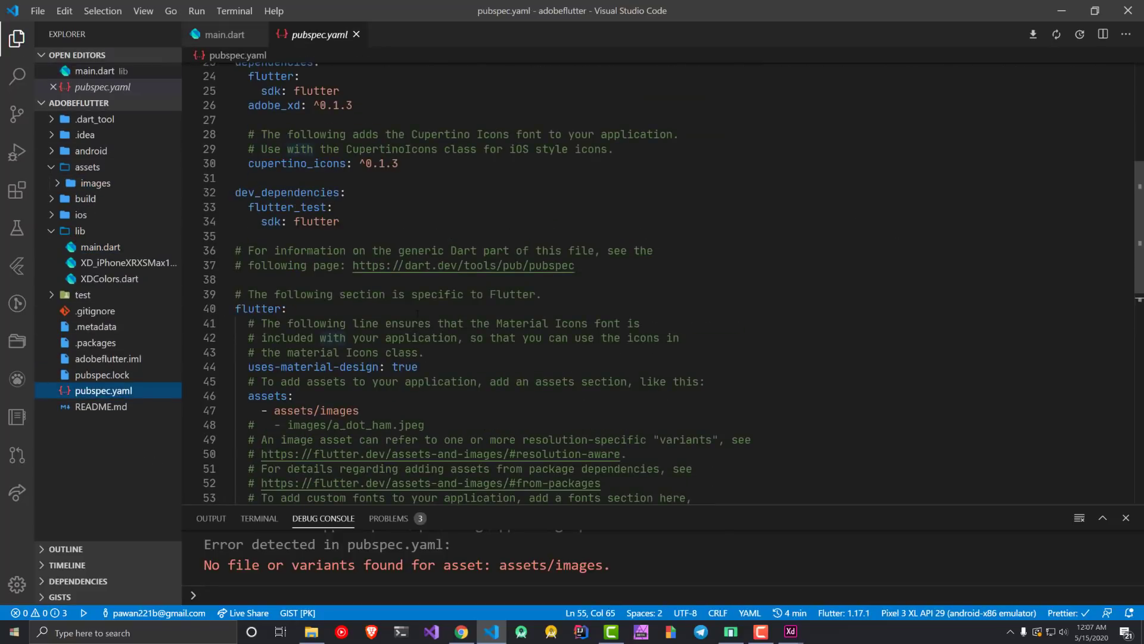
pyautogui.scroll(-3, 415, 312)
pyautogui.moveTo(236, 249); pyautogui.dragTo(379, 263)
pyautogui.hotkey('ctrl', '/')
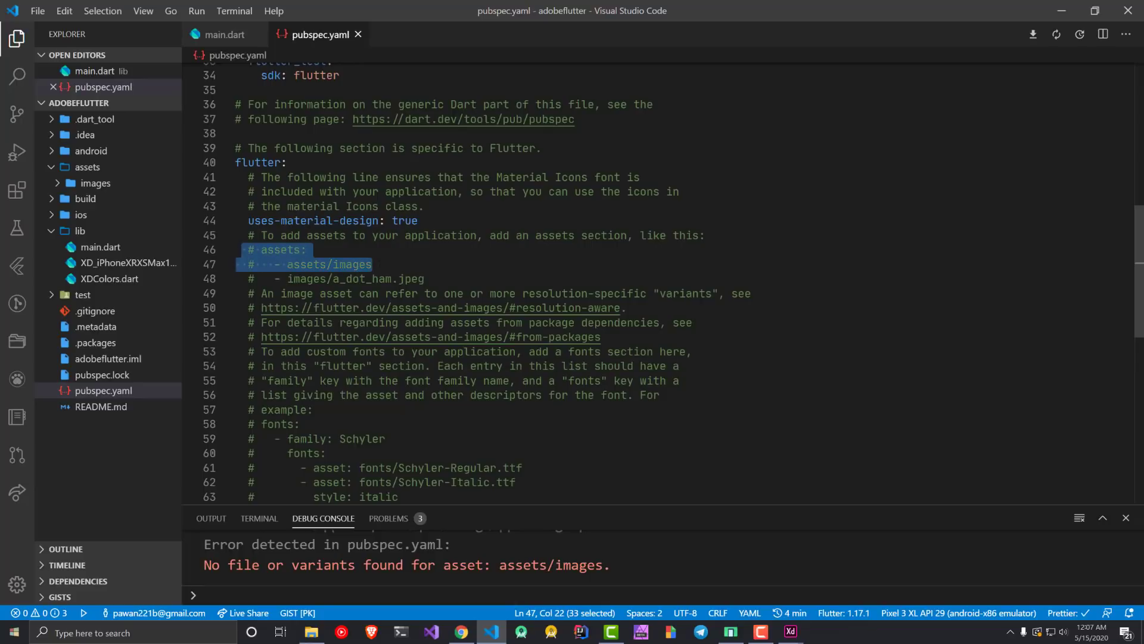
pyautogui.hotkey('ctrl', 's')
# Step: Run the app again in debug mode from main.dart, with the debug console made taller
pyautogui.hotkey('ctrl', 'Tab')
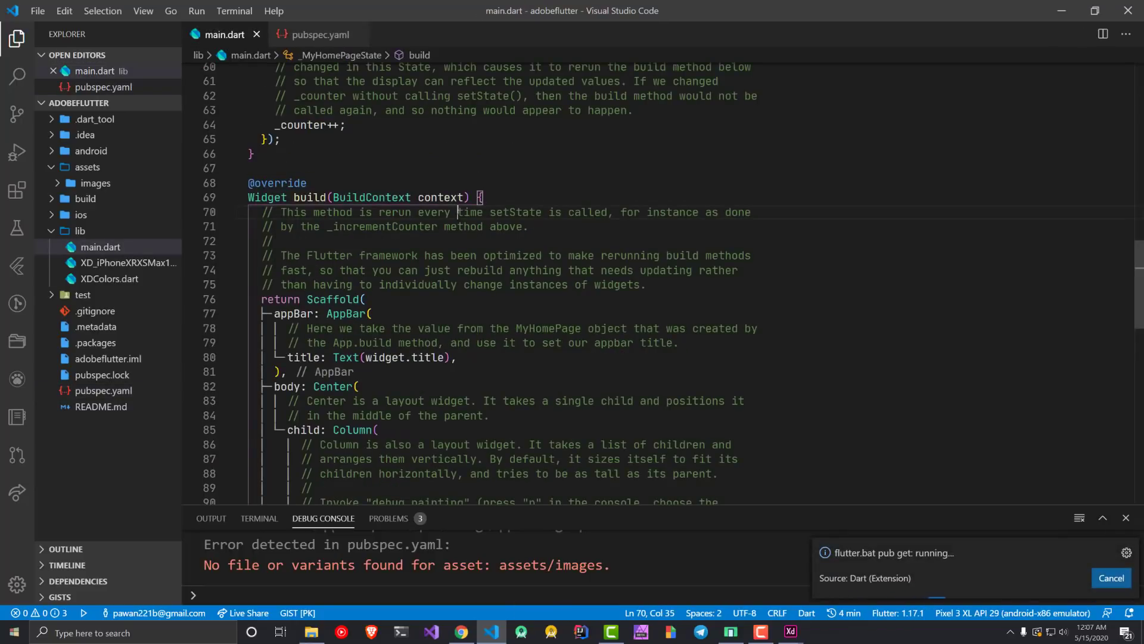
pyautogui.press('F5')
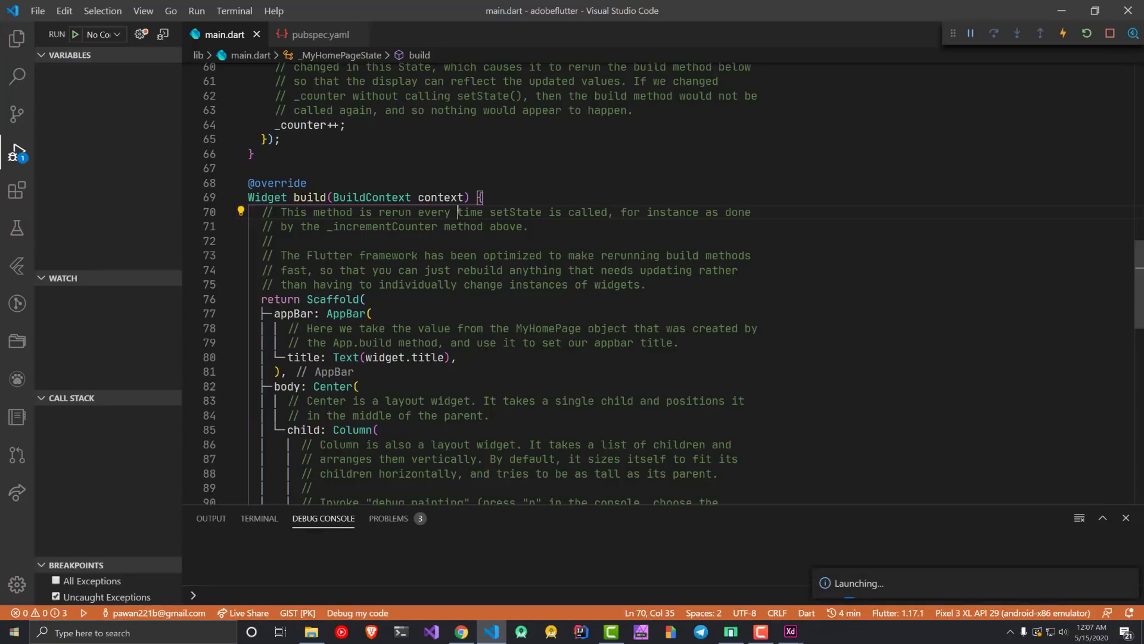
pyautogui.moveTo(494, 506); pyautogui.dragTo(503, 430)
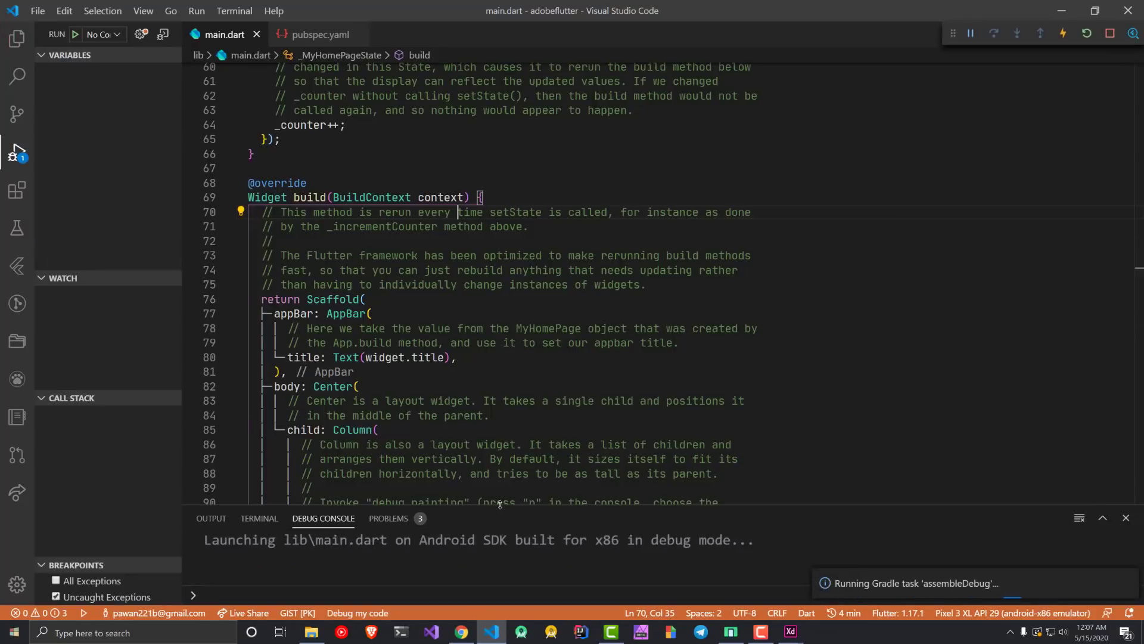
pyautogui.scroll(20, 503, 238)
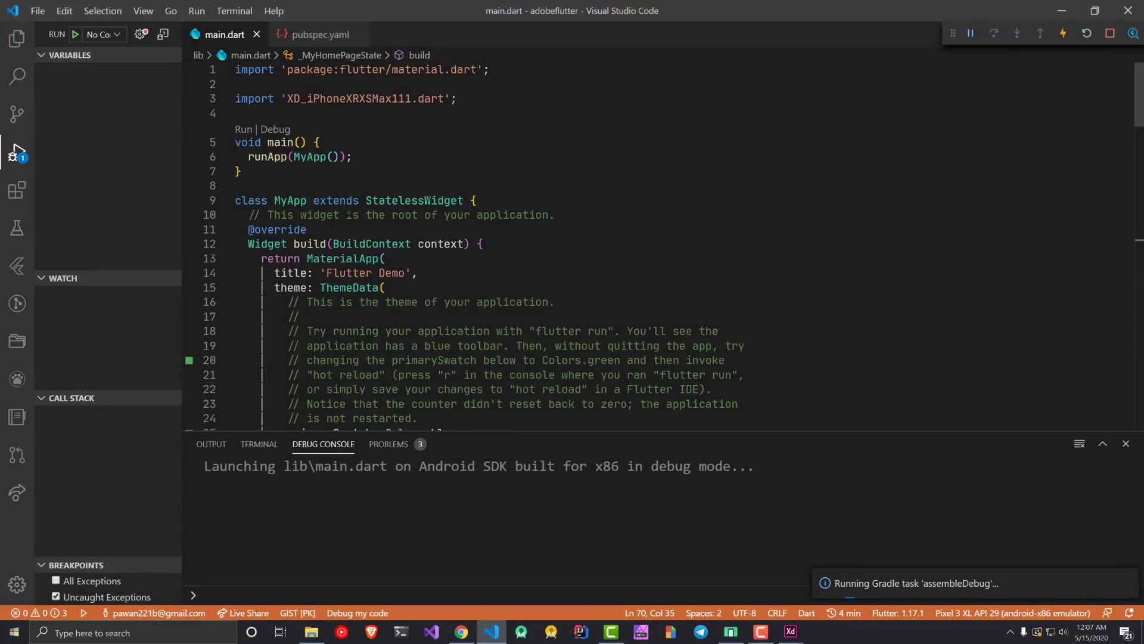
pyautogui.scroll(-3, 655, 238)
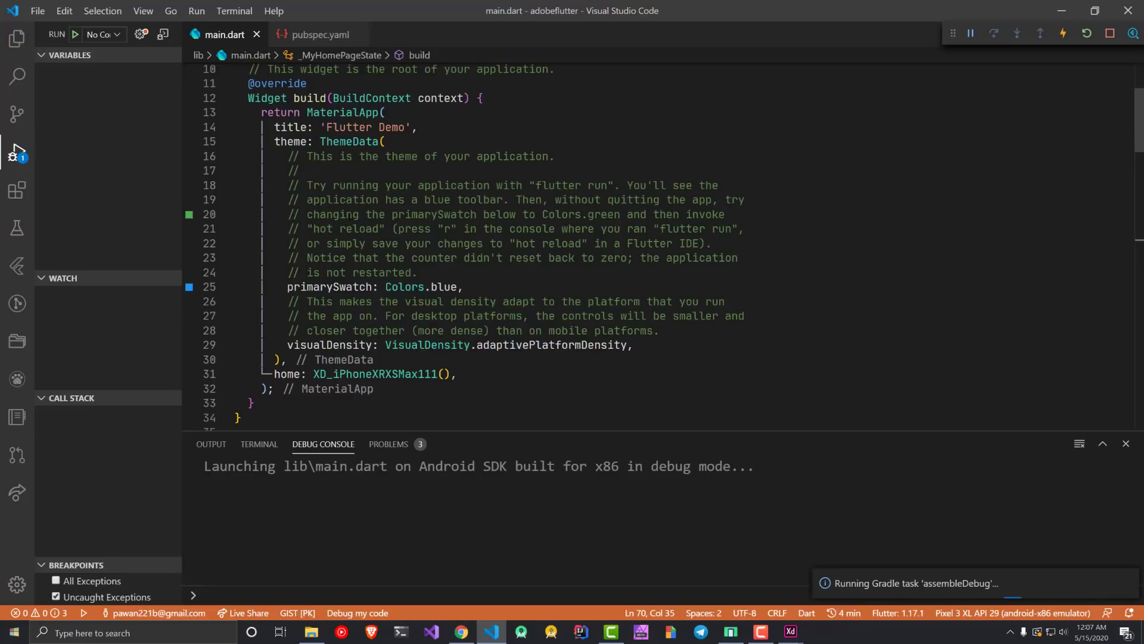
pyautogui.scroll(-6, 656, 239)
pyautogui.scroll(5, 655, 238)
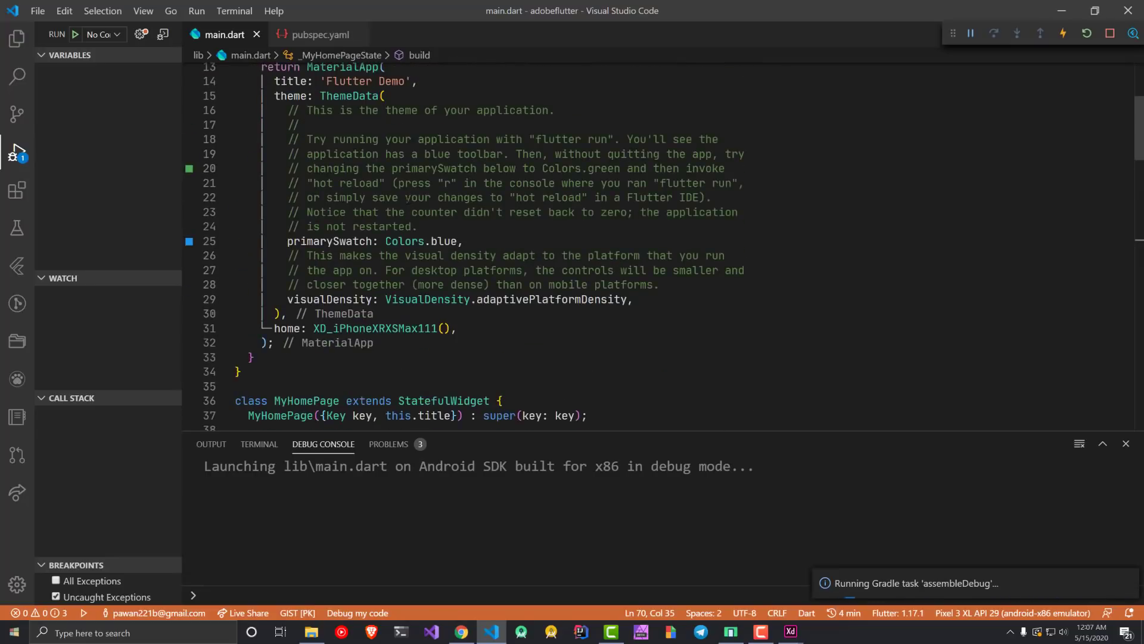
pyautogui.scroll(-8, 656, 238)
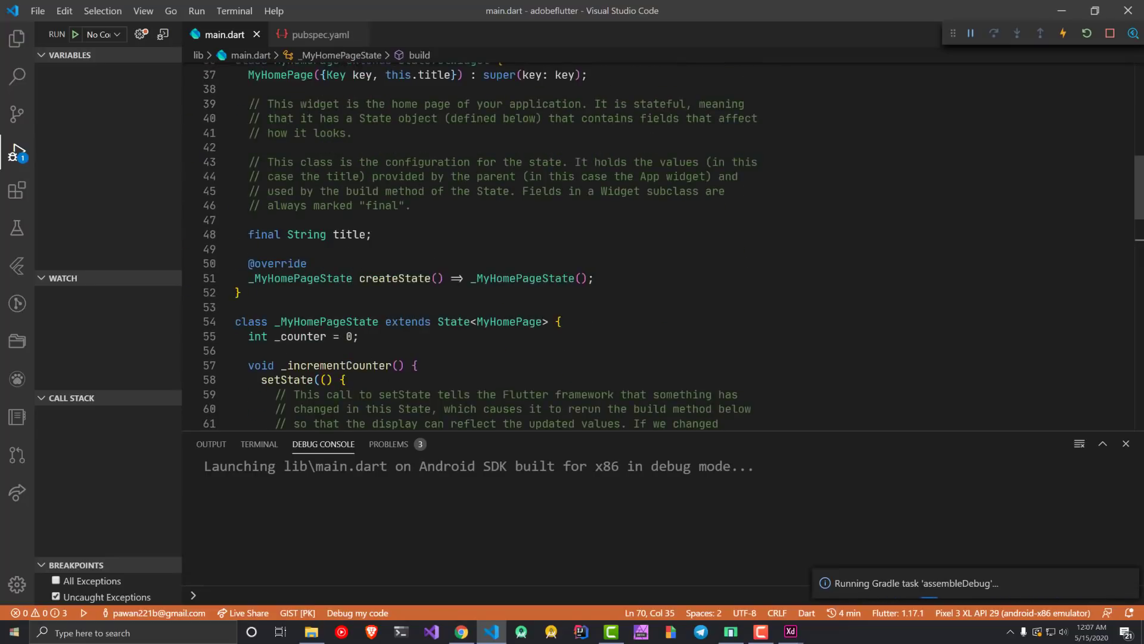
# Step: Open XD_iPhoneXRXSMax111.dart and read through the code of the MEETING APP title and the Email, Lock and Continue groups
pyautogui.click(16, 38)
pyautogui.click(94, 266)
pyautogui.scroll(-15, 537, 250)
pyautogui.scroll(-10, 418, 250)
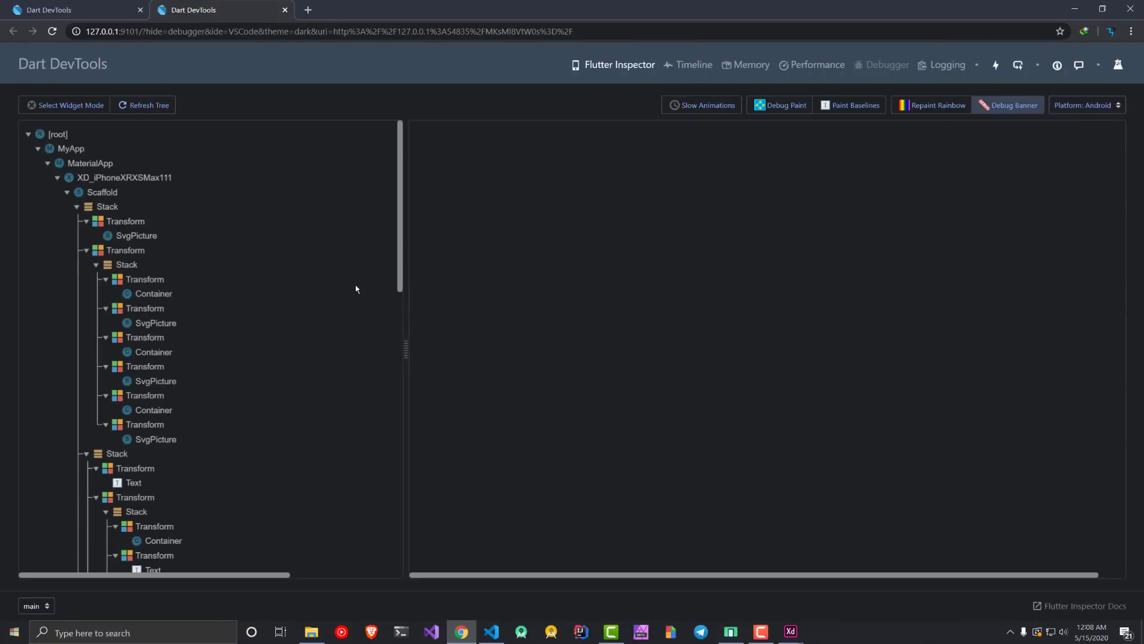
pyautogui.hotkey('alt', 'Tab')
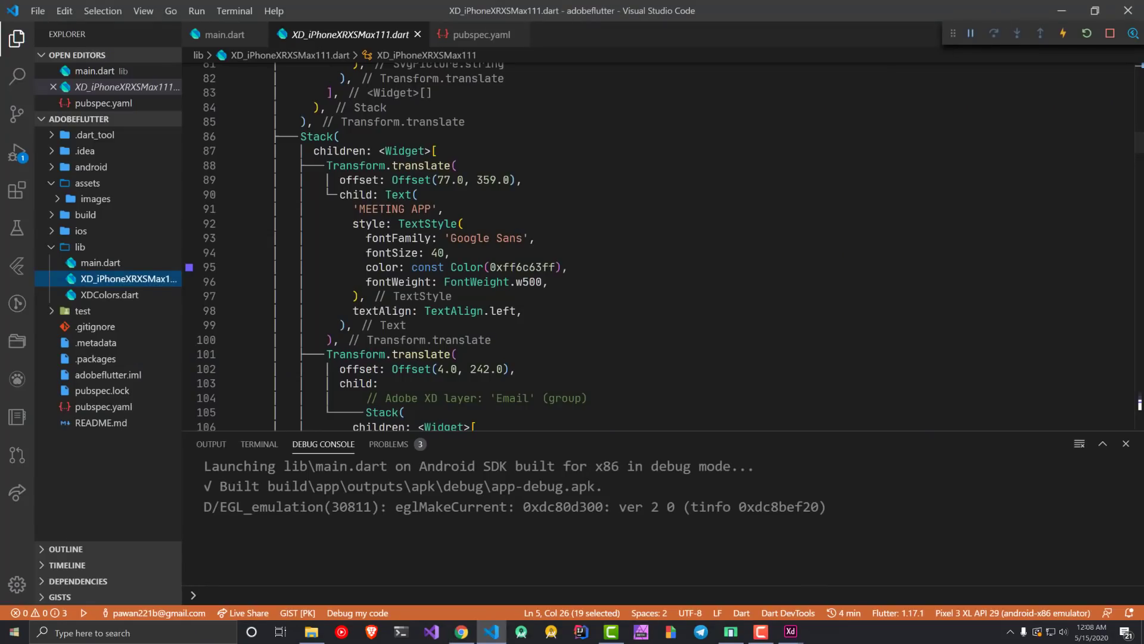
pyautogui.scroll(-6, 369, 255)
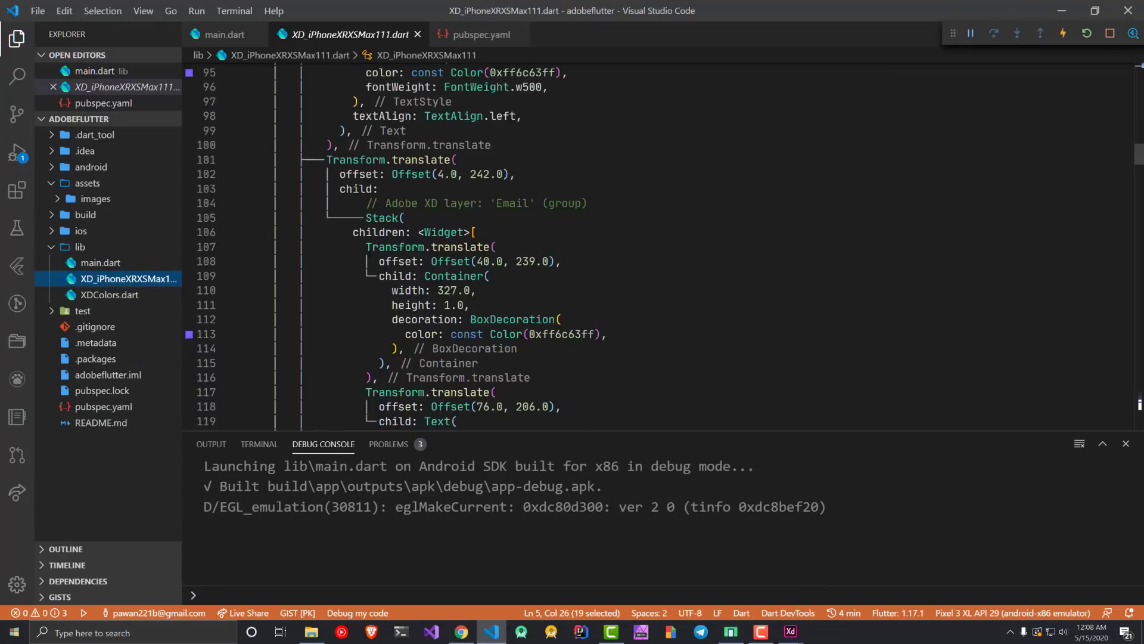
pyautogui.scroll(-8, 370, 255)
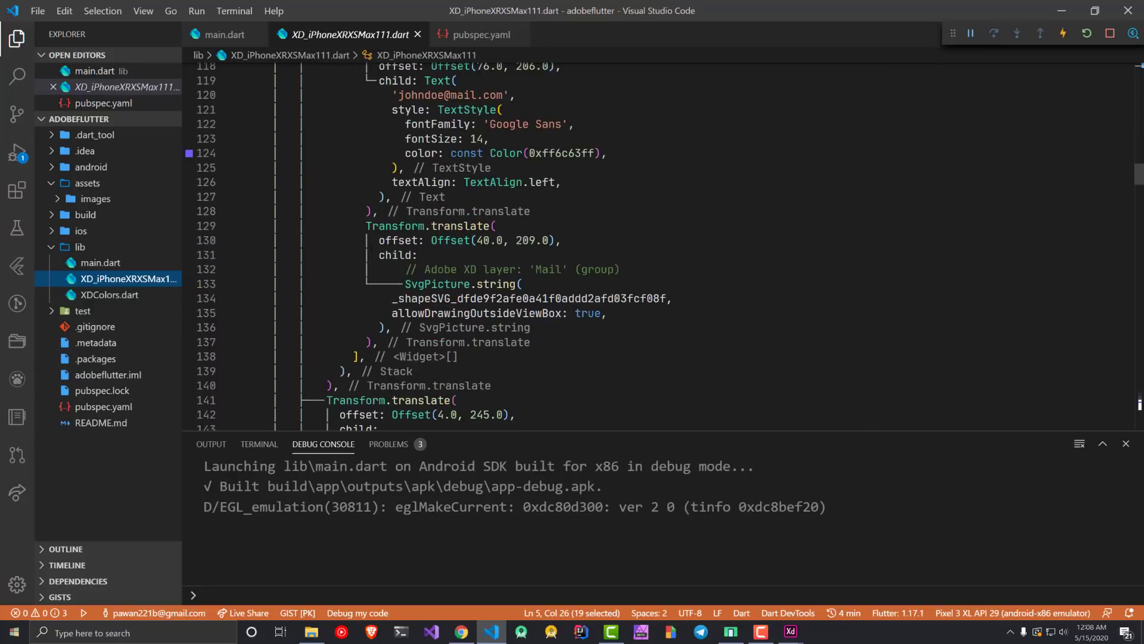
pyautogui.scroll(-16, 425, 247)
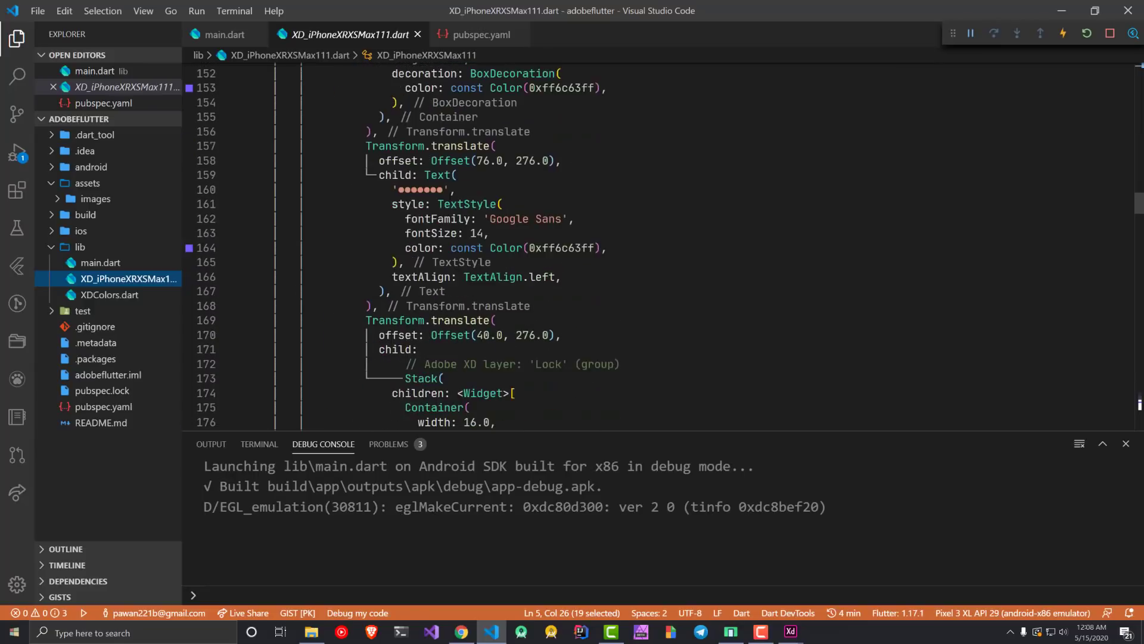
pyautogui.scroll(-5, 655, 244)
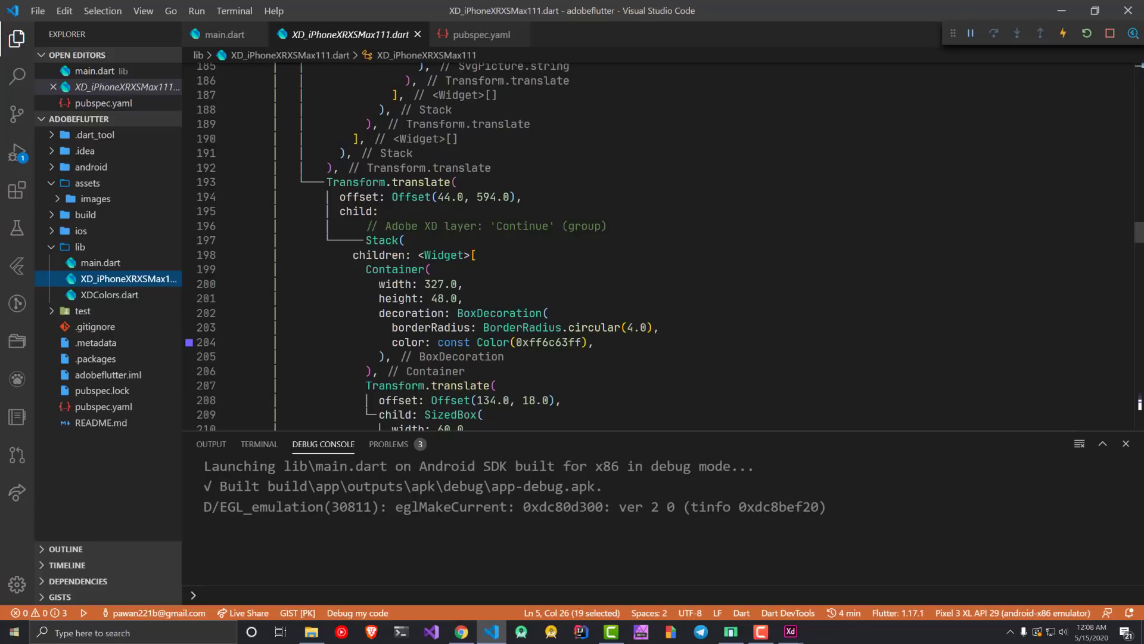
# Step: Bring the Android emulator showing the login screen to the front and move it higher beside the code
pyautogui.click(733, 634)
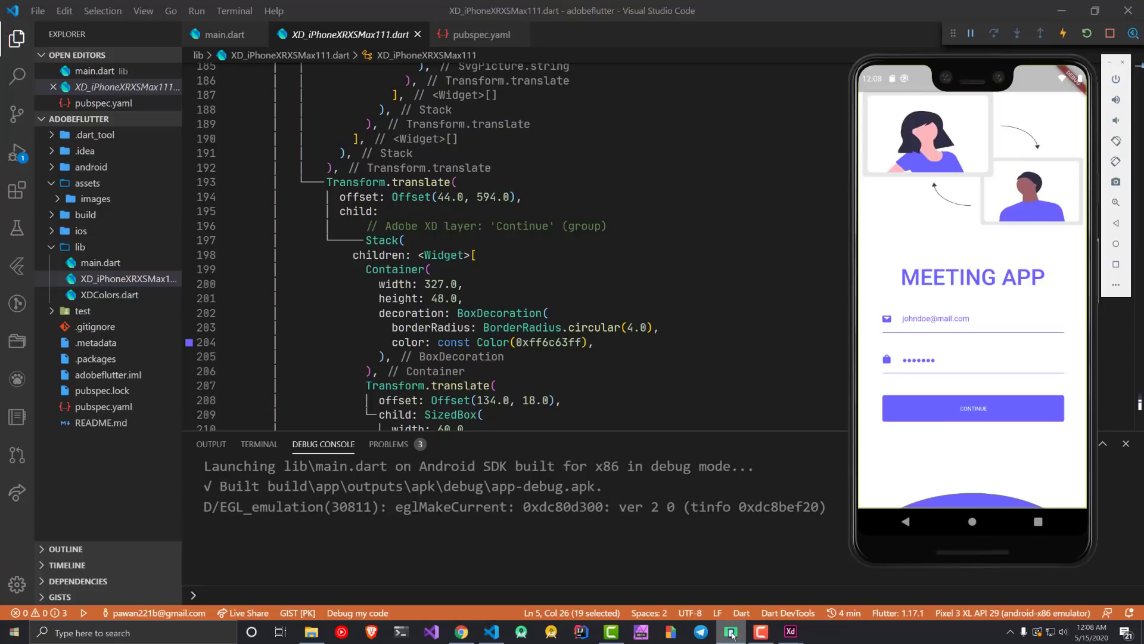
pyautogui.click(732, 634)
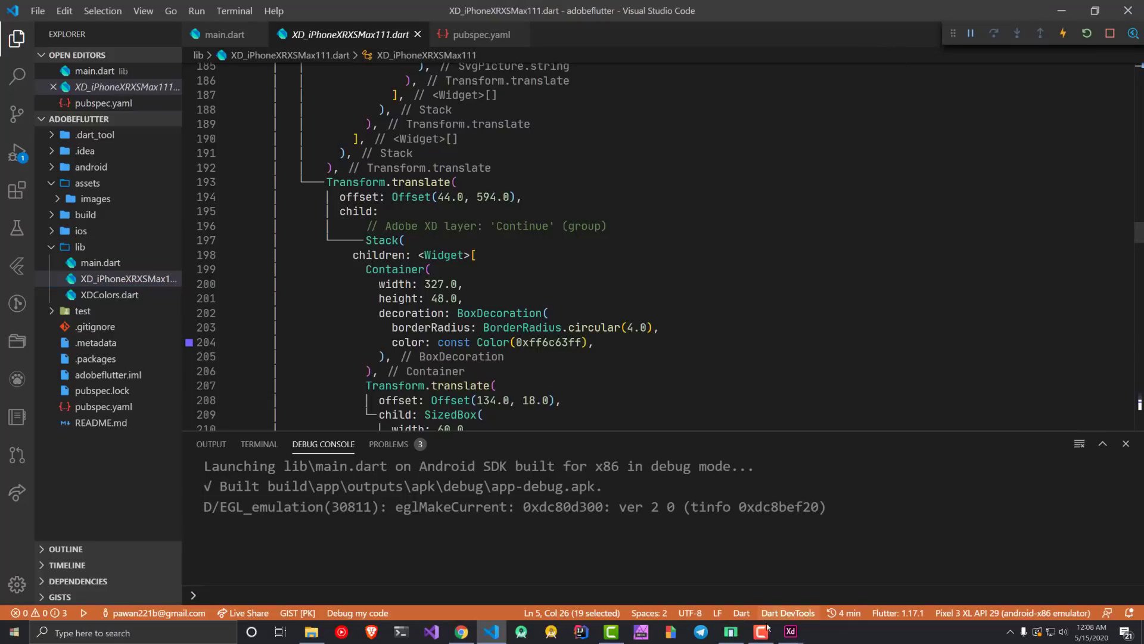
pyautogui.click(732, 634)
pyautogui.moveTo(874, 69); pyautogui.dragTo(867, 34)
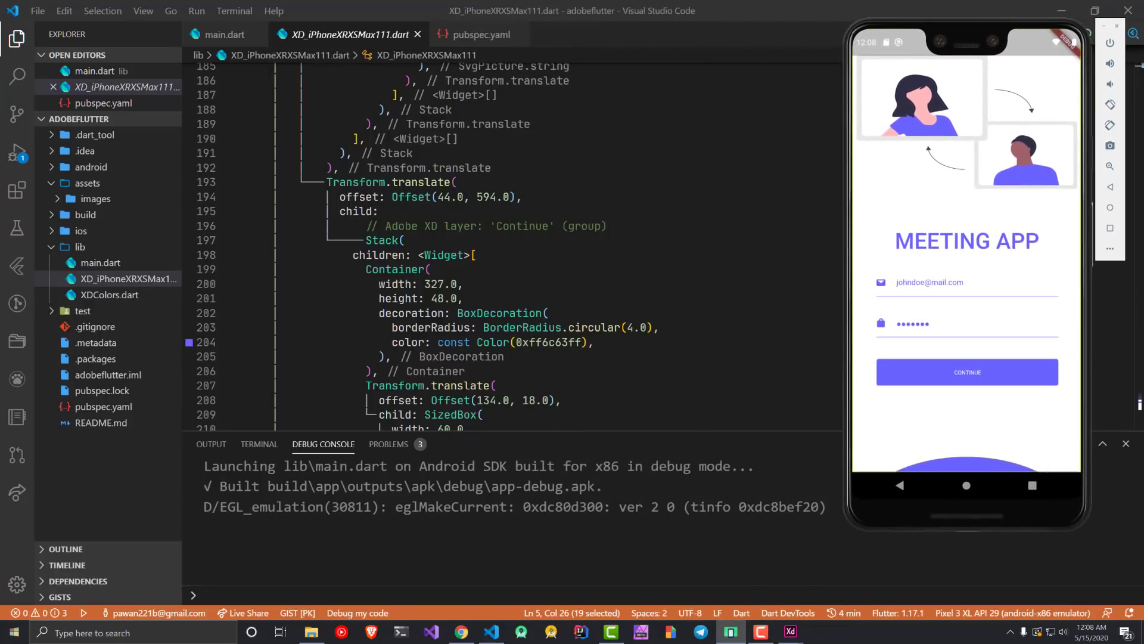
# Step: Compare the running login screen with the generated class code, from its imports to the SVG strings below the Scaffold
pyautogui.scroll(20, 513, 244)
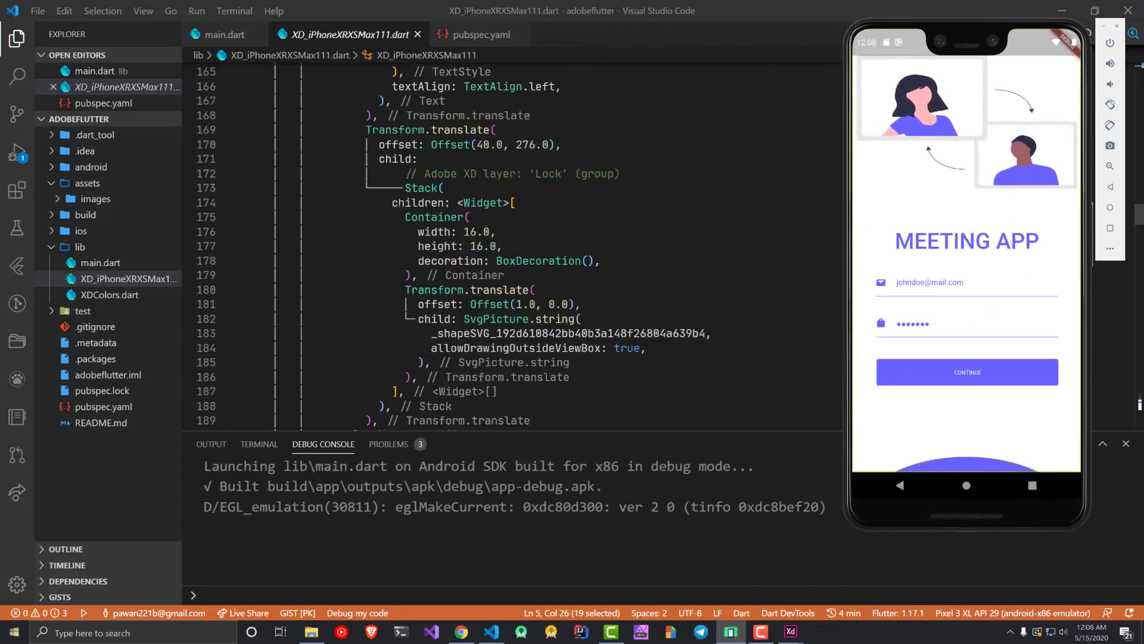
pyautogui.scroll(8, 513, 245)
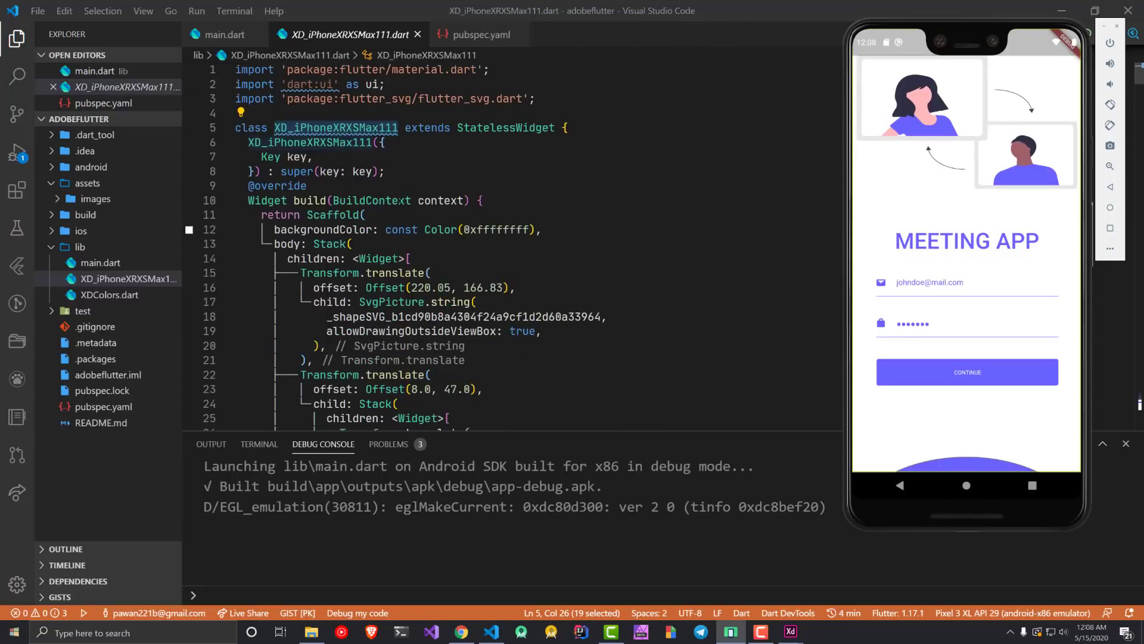
pyautogui.scroll(-20, 513, 244)
pyautogui.scroll(-18, 396, 200)
pyautogui.hotkey('alt', 'Tab')
pyautogui.hotkey('alt', 'Tab')
pyautogui.click(426, 204)
pyautogui.hotkey('alt', 'Tab')
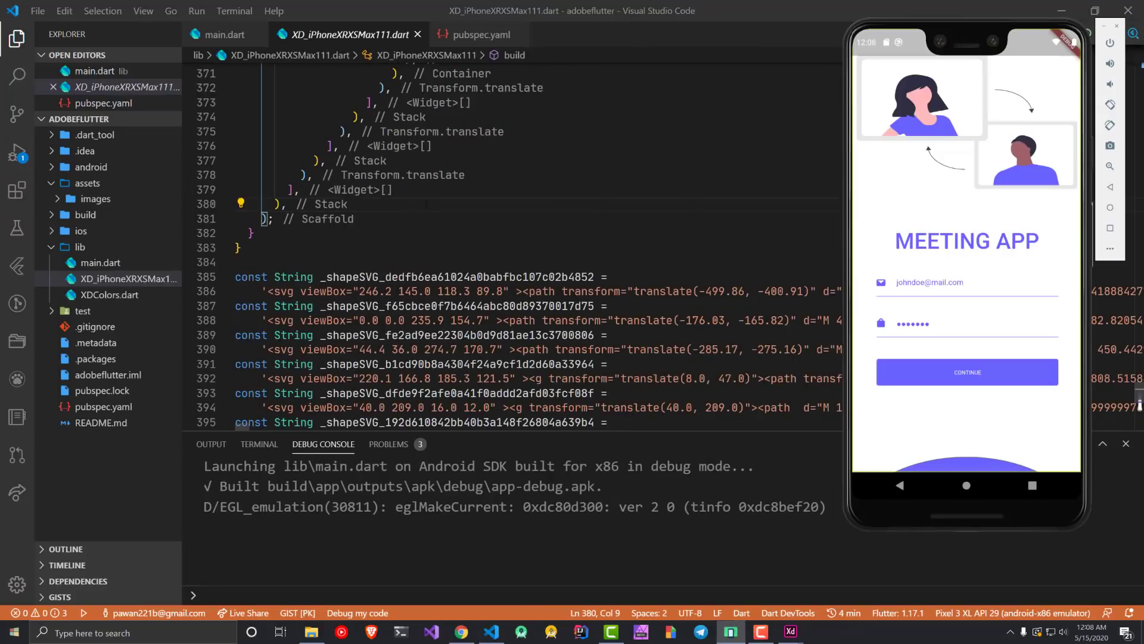
pyautogui.scroll(3, 426, 205)
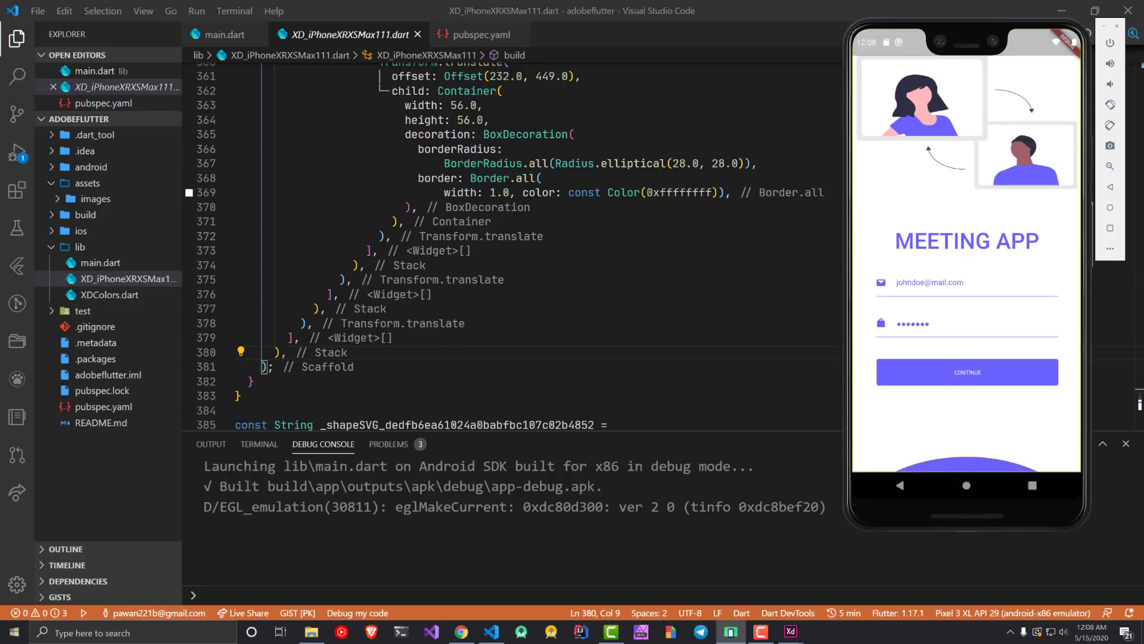
pyautogui.scroll(14, 824, 209)
# Step: Go back to main.dart and find the MaterialApp code with its theme and home settings
pyautogui.click(220, 39)
pyautogui.scroll(8, 417, 239)
pyautogui.scroll(4, 418, 238)
pyautogui.scroll(-5, 417, 239)
pyautogui.click(668, 254)
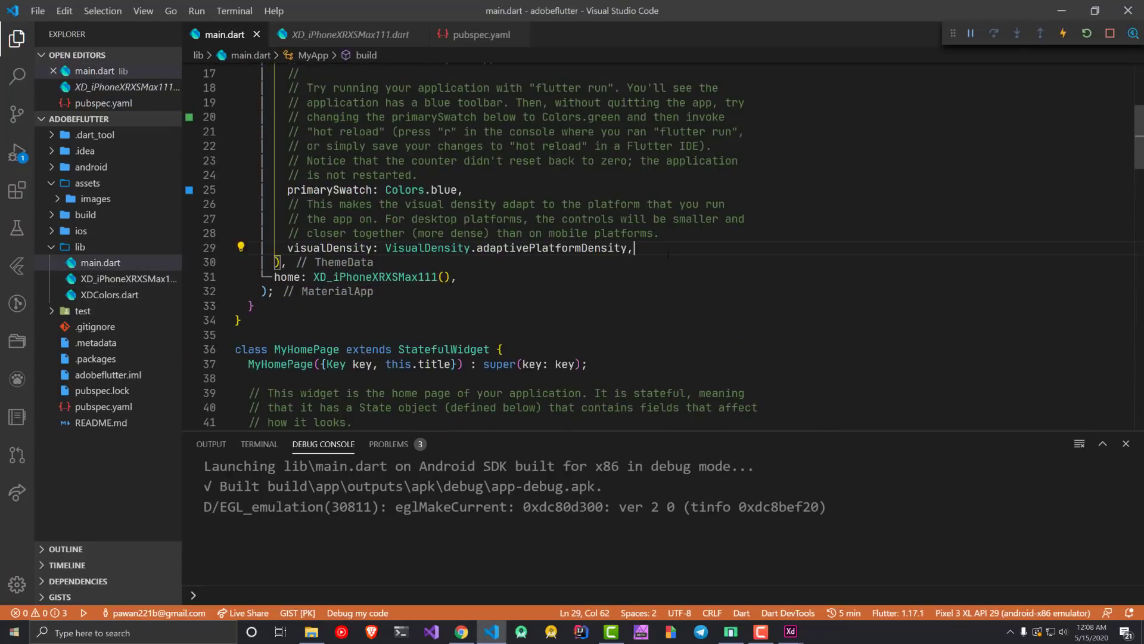
pyautogui.press('Return')
pyautogui.write('dfeb')
pyautogui.press('BackSpace')
pyautogui.press('BackSpace')
pyautogui.press('BackSpace')
pyautogui.press('BackSpace')
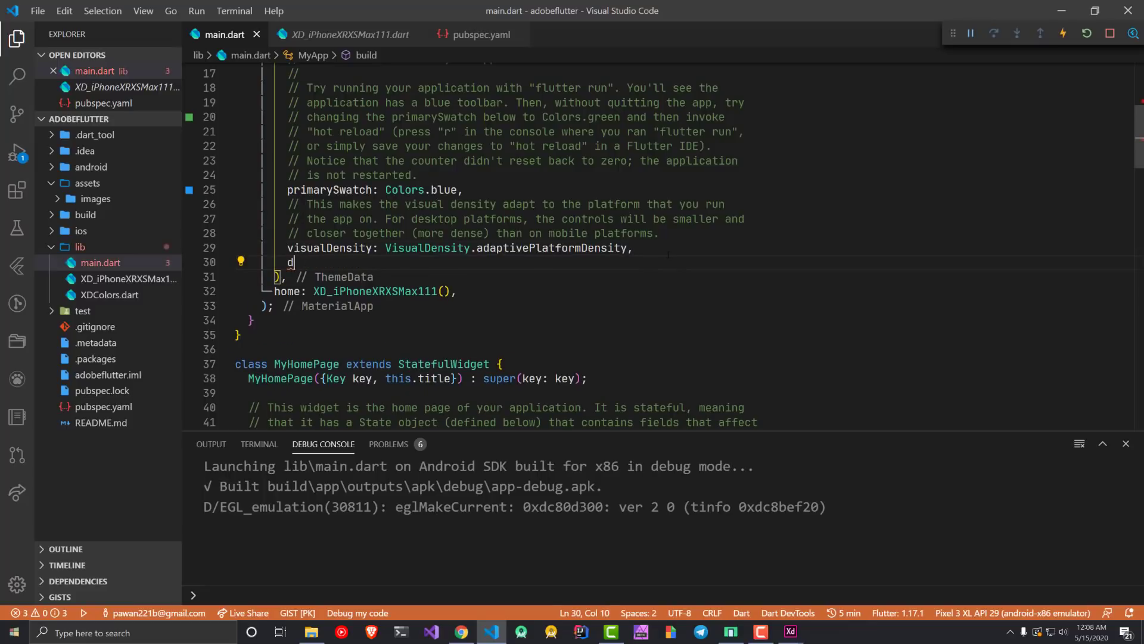
pyautogui.write('de')
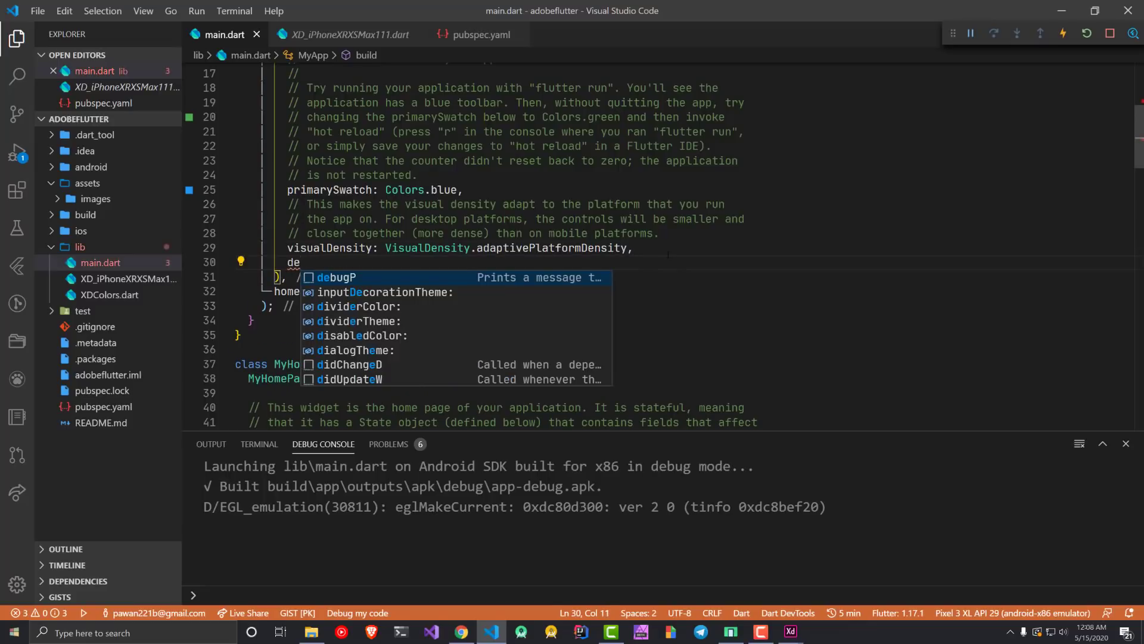
pyautogui.press('BackSpace')
pyautogui.press('BackSpace')
pyautogui.hotkey('ctrl', 's')
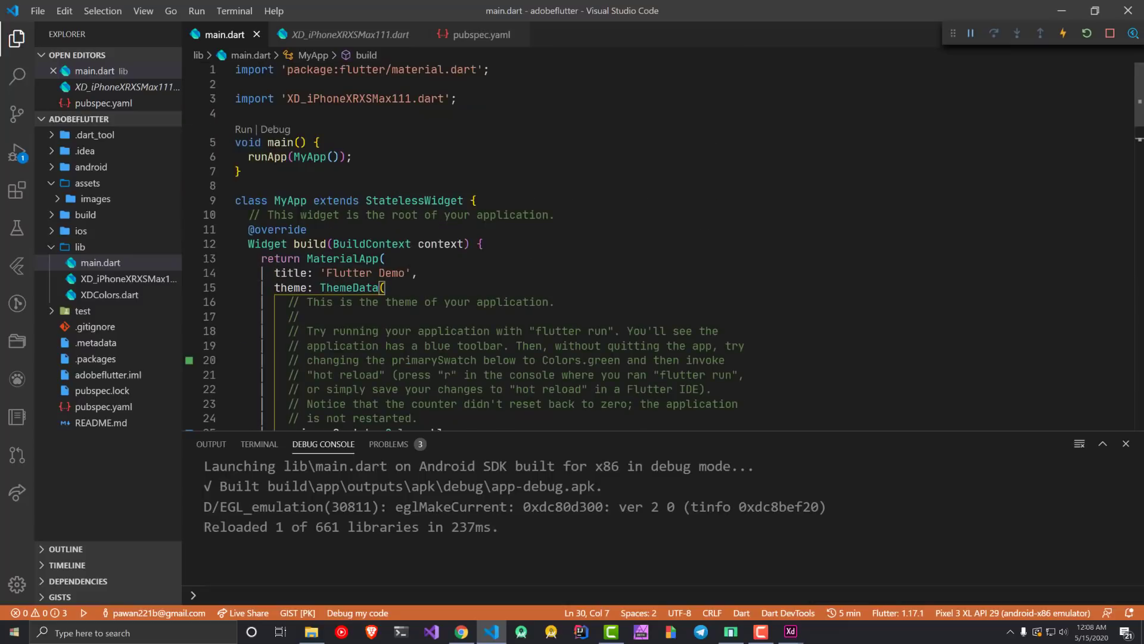
# Step: Add debugShowCheckedModeBanner: false to MaterialApp below its title in main.dart and save to hot reload the app
pyautogui.click(392, 255)
pyautogui.press('Return')
pyautogui.write('de')
pyautogui.press('Return')
pyautogui.write('falks')
pyautogui.press('BackSpace')
pyautogui.press('BackSpace')
pyautogui.press('Return')
pyautogui.hotkey('ctrl', 's')
pyautogui.click(655, 200)
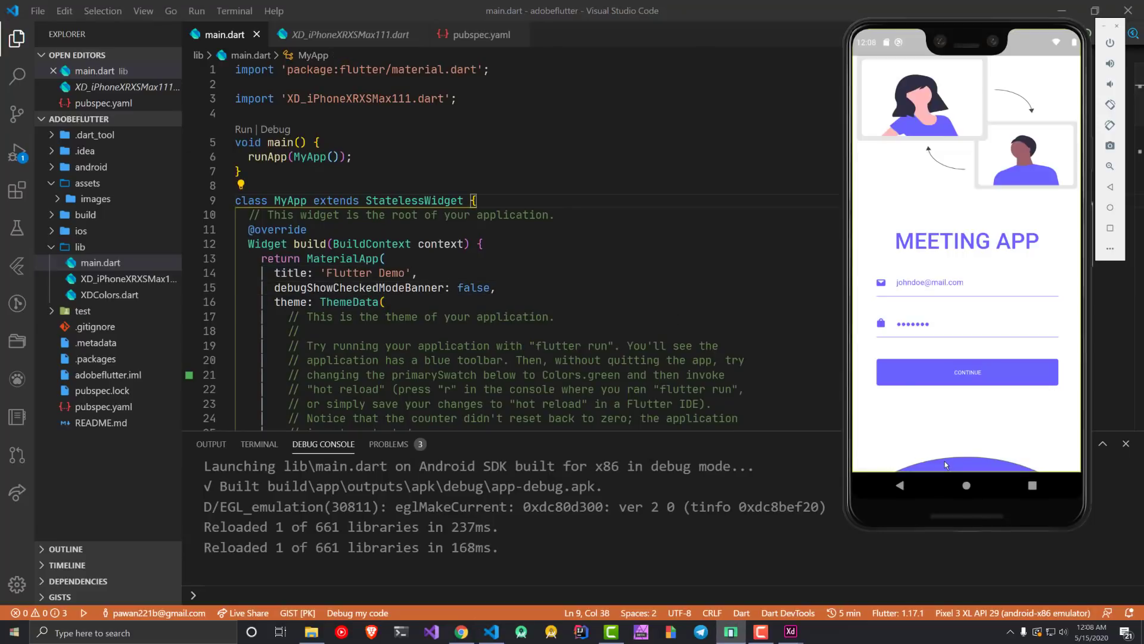
# Step: Use Select Widget Mode in Dart DevTools to inspect the purple curved container at the bottom of the emulator's login screen
pyautogui.scroll(-20, 513, 250)
pyautogui.scroll(15, 513, 251)
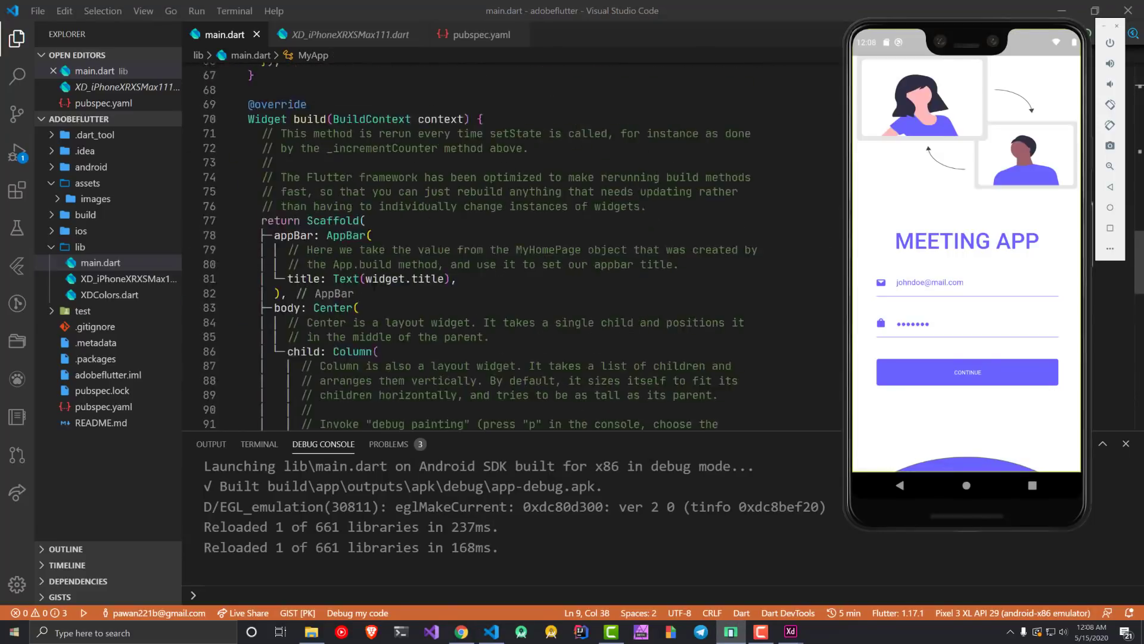
pyautogui.click(462, 631)
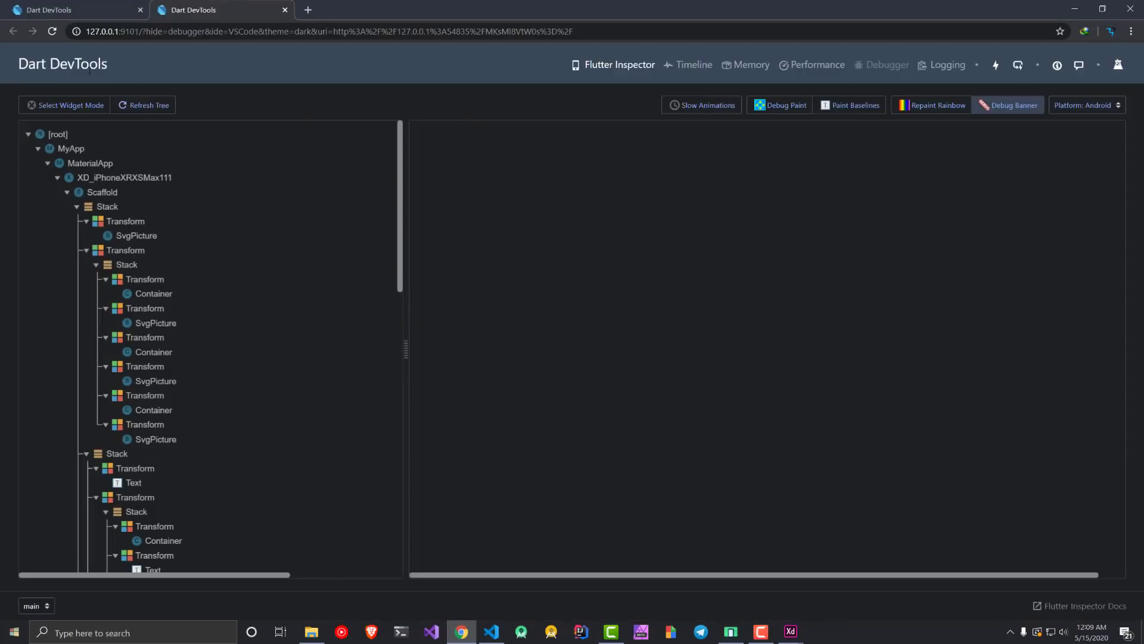
pyautogui.click(72, 106)
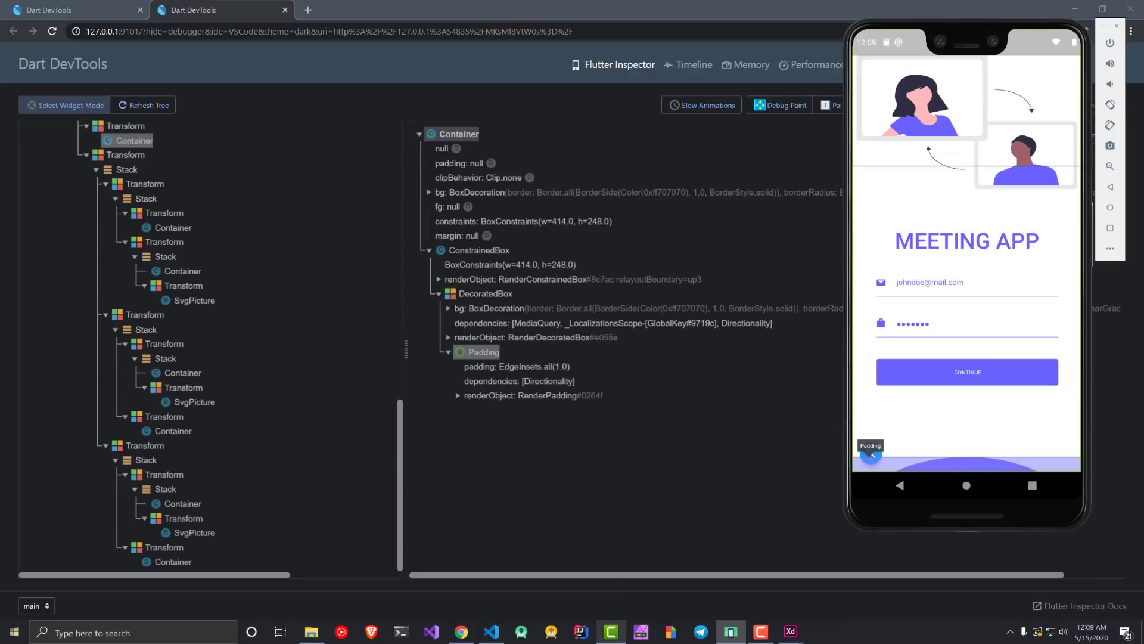
# Step: Return to Visual Studio Code, locate the inspected container's Offset in XD_iPhoneXRXSMax111.dart, and restore the editor window from full size
pyautogui.click(492, 633)
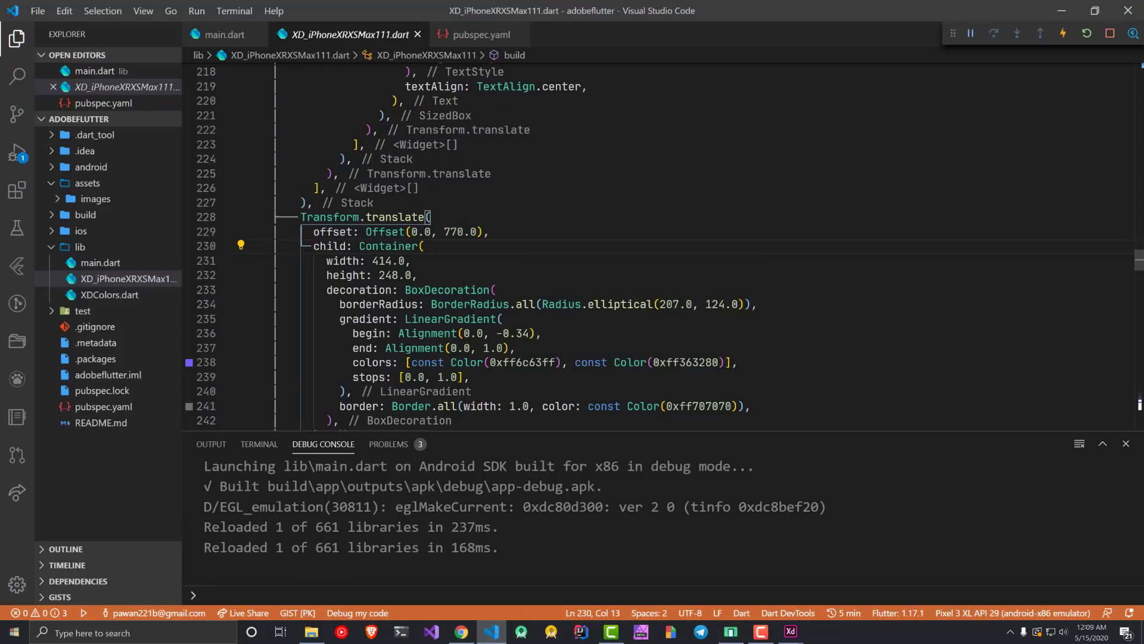
pyautogui.click(451, 231)
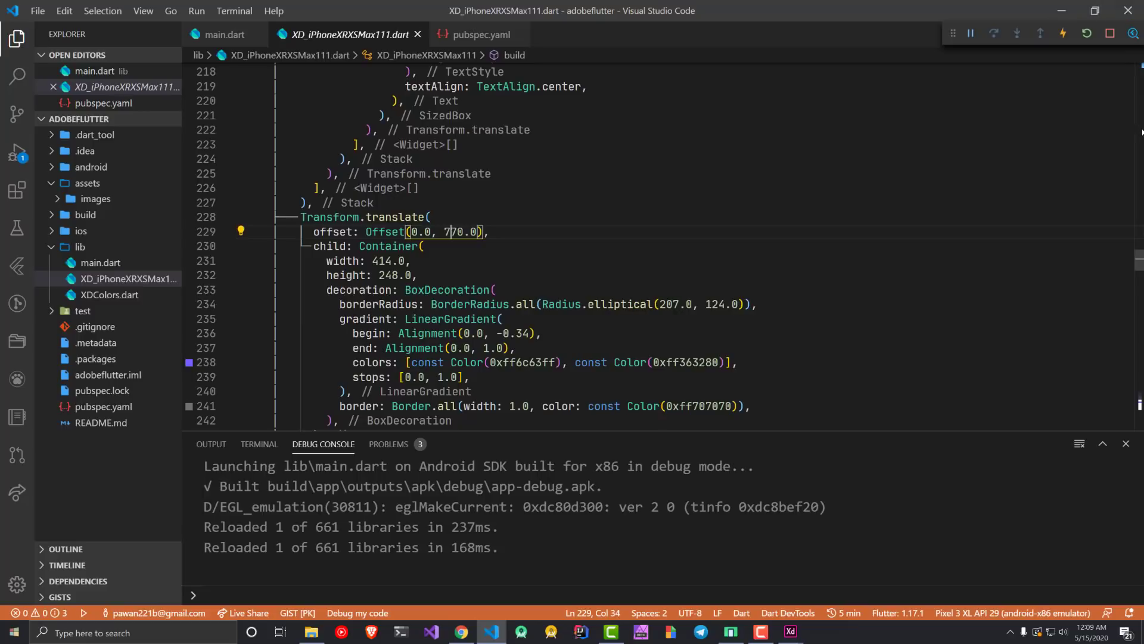
pyautogui.moveTo(1138, 253); pyautogui.dragTo(1138, 143)
pyautogui.click(1095, 11)
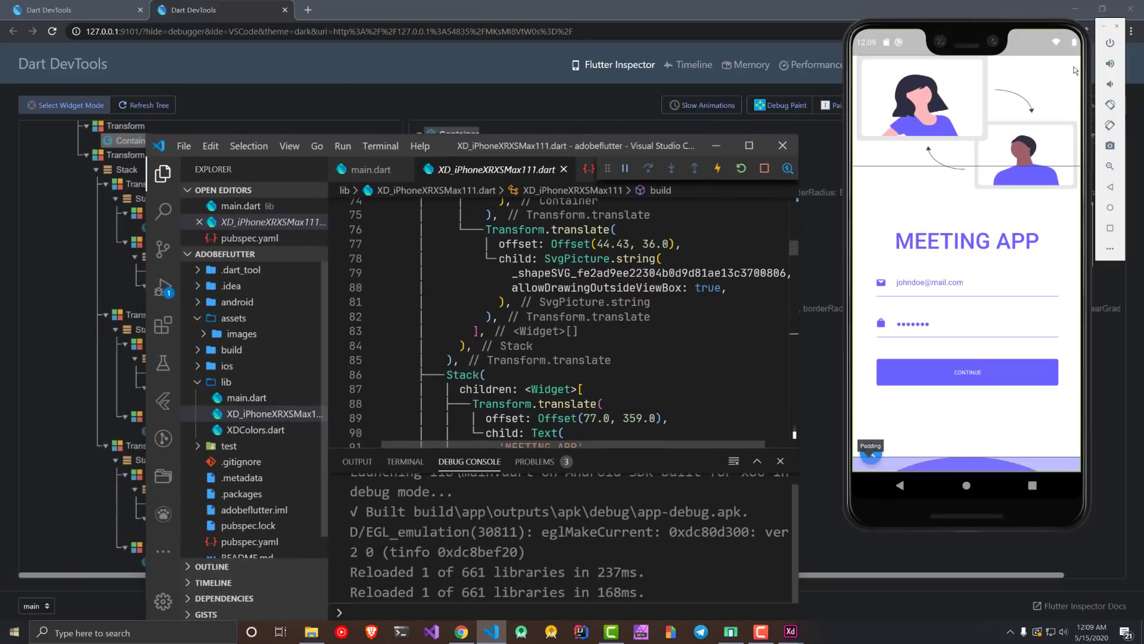
# Step: Move and resize the Visual Studio Code window so it sits beside the emulator, and bring the emulator to the front
pyautogui.moveTo(582, 143); pyautogui.dragTo(436, 2)
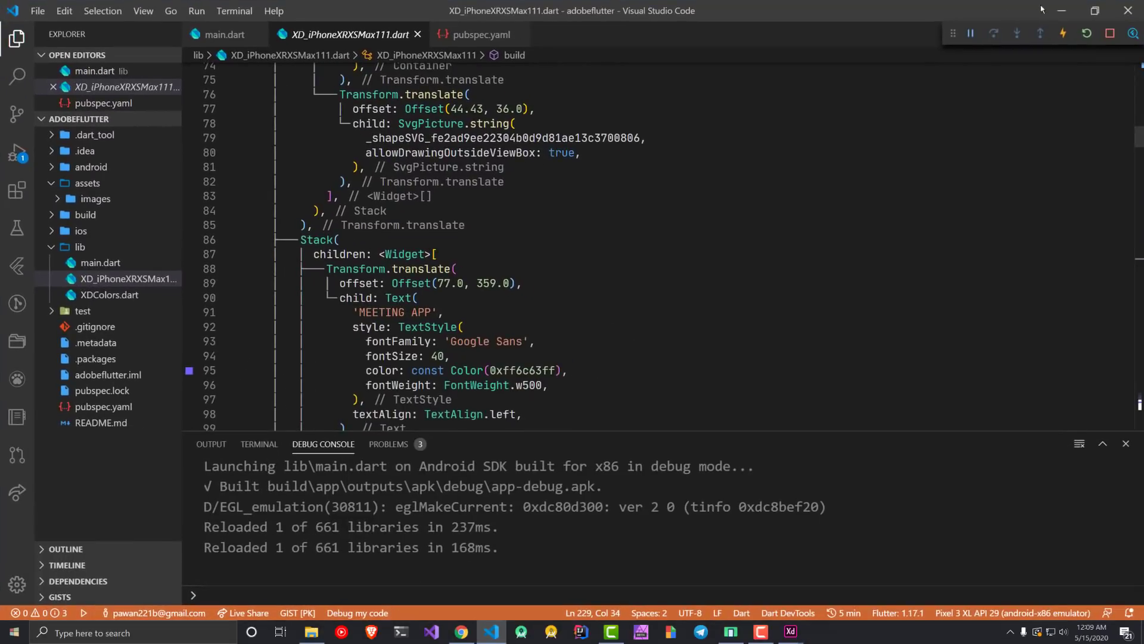
pyautogui.click(1095, 11)
pyautogui.moveTo(593, 136); pyautogui.dragTo(451, 15)
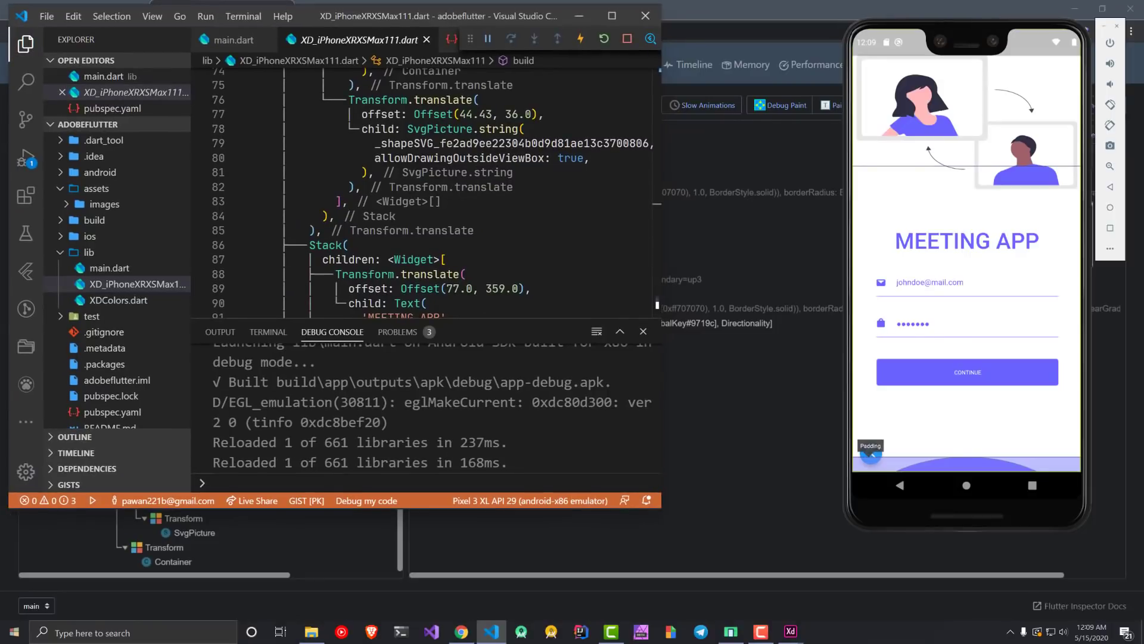
pyautogui.moveTo(660, 506); pyautogui.dragTo(856, 611)
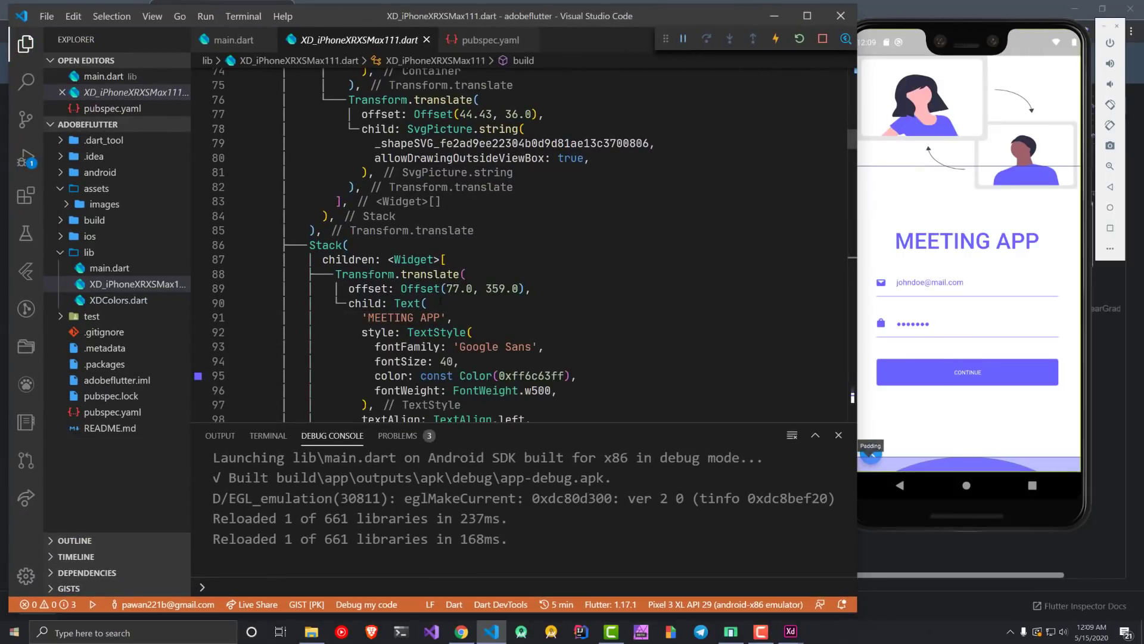
pyautogui.click(969, 467)
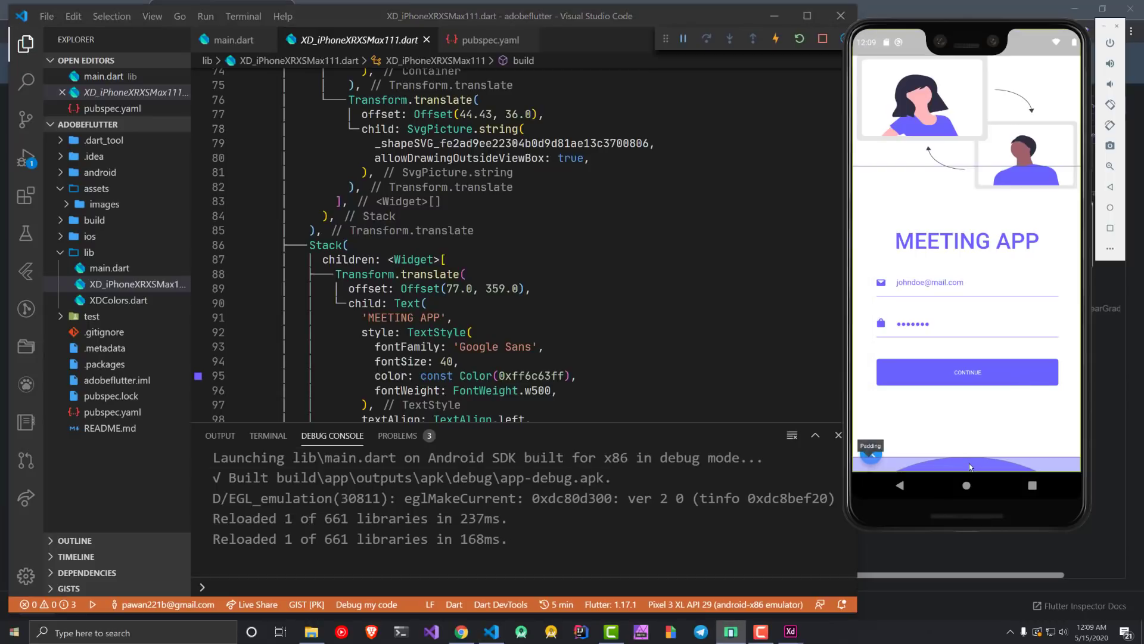
# Step: Switch to Dart DevTools and try to turn off Select Widget Mode while the curved container is selected
pyautogui.scroll(7, 513, 244)
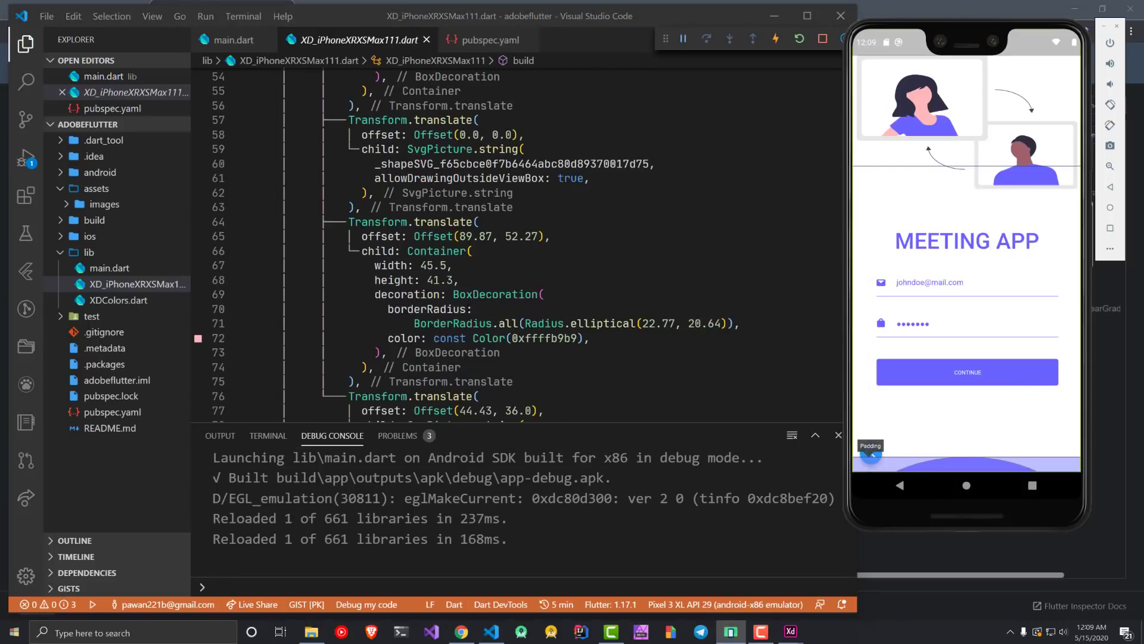
pyautogui.scroll(-1, 463, 245)
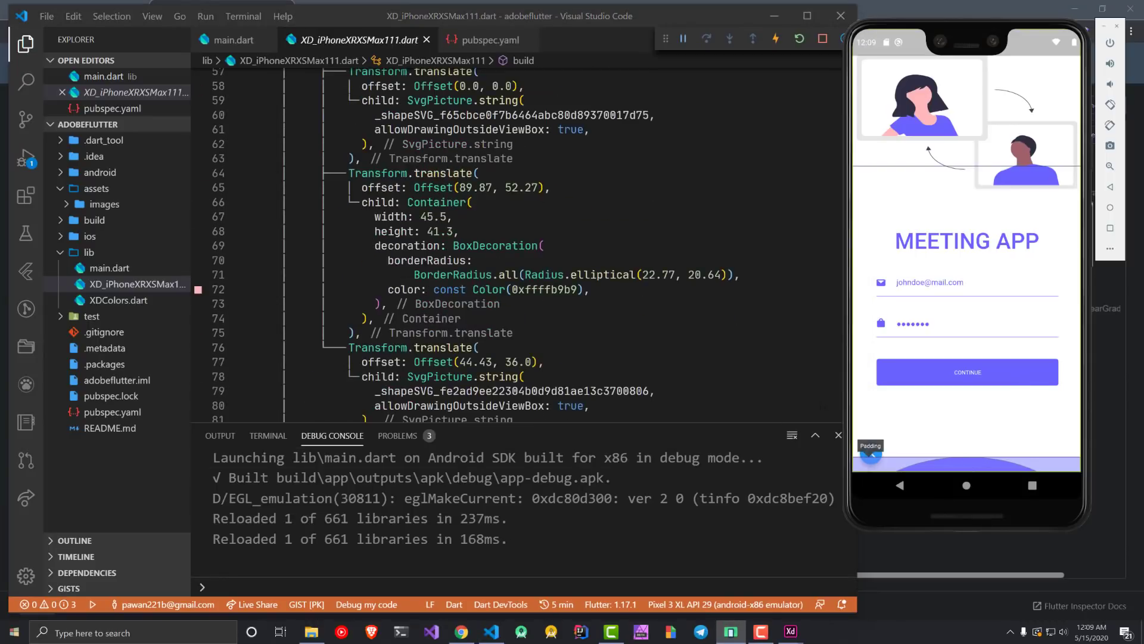
pyautogui.click(462, 631)
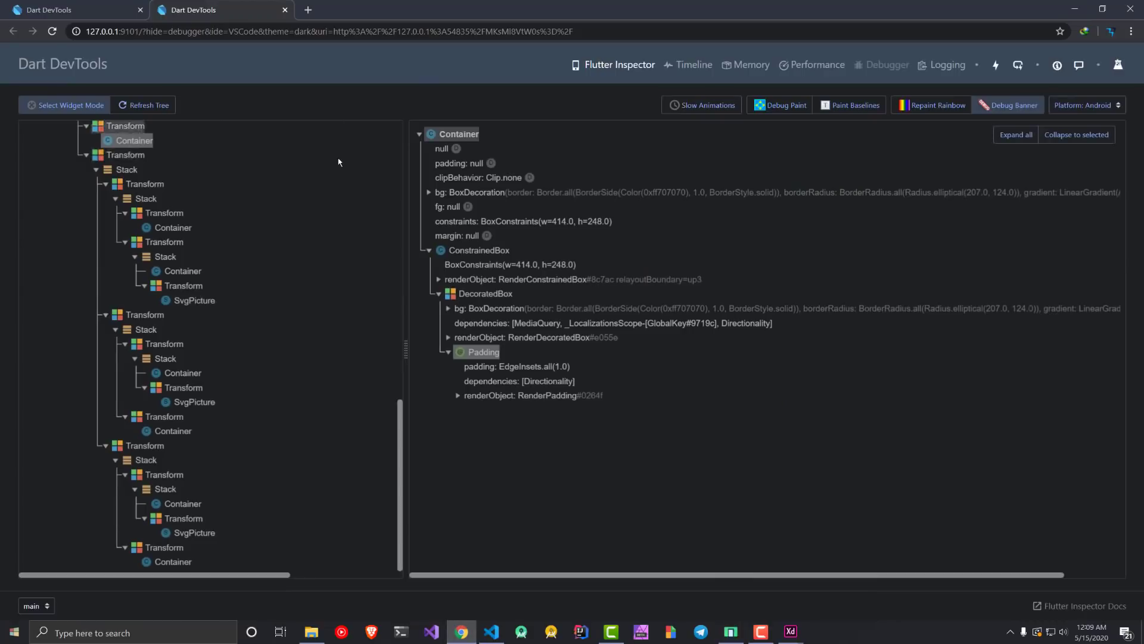
pyautogui.click(88, 107)
pyautogui.click(510, 264)
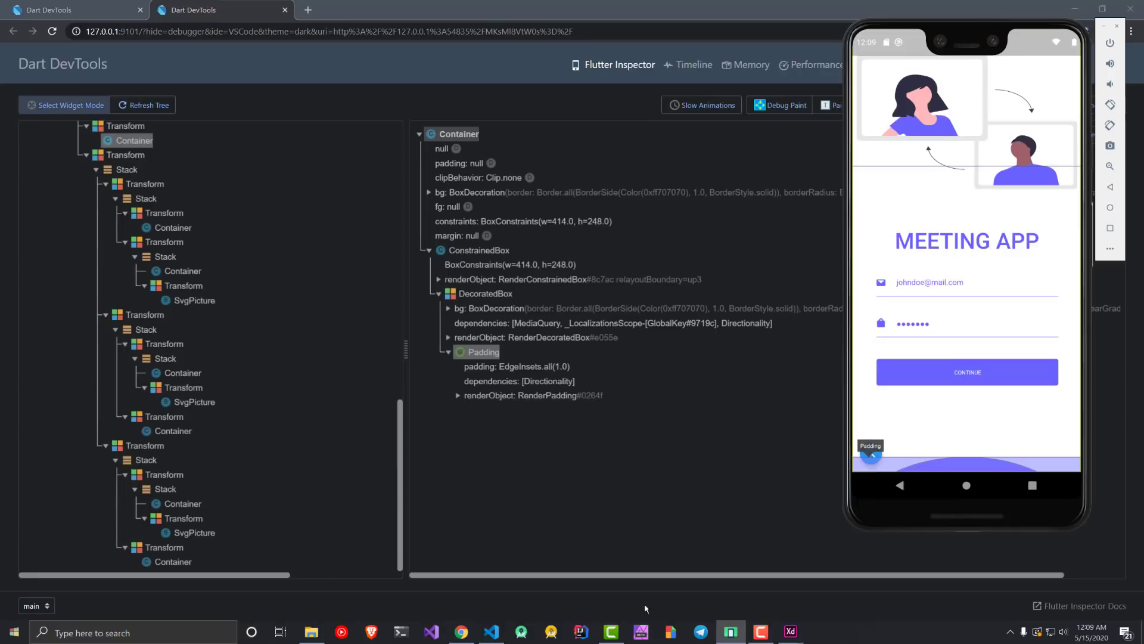
# Step: Return to Visual Studio Code, try 670.0 as the purple container's vertical Offset, and settle on Offset(0.0, 690.0), hot reloading each change
pyautogui.click(491, 631)
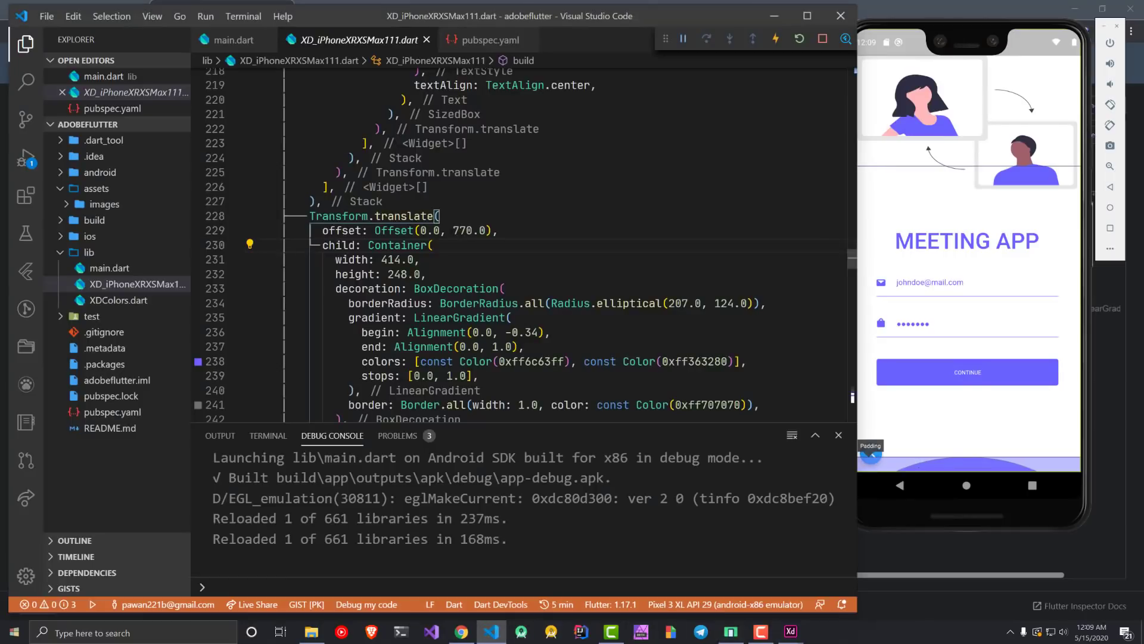
pyautogui.click(460, 230)
pyautogui.press('BackSpace')
pyautogui.write('6')
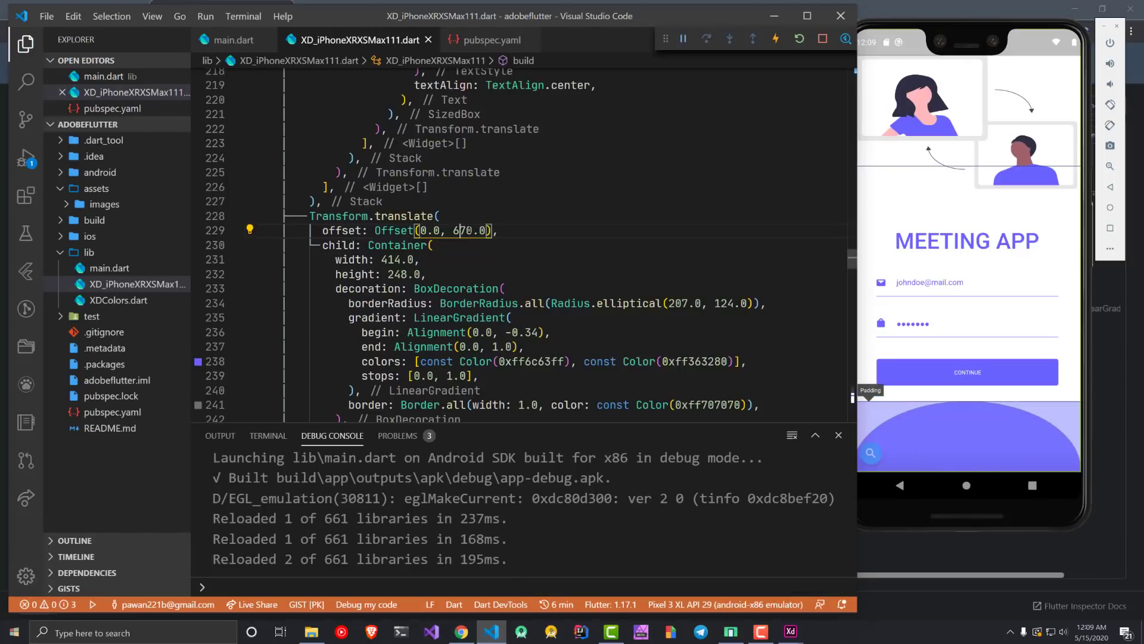
pyautogui.press('BackSpace')
pyautogui.write('9')
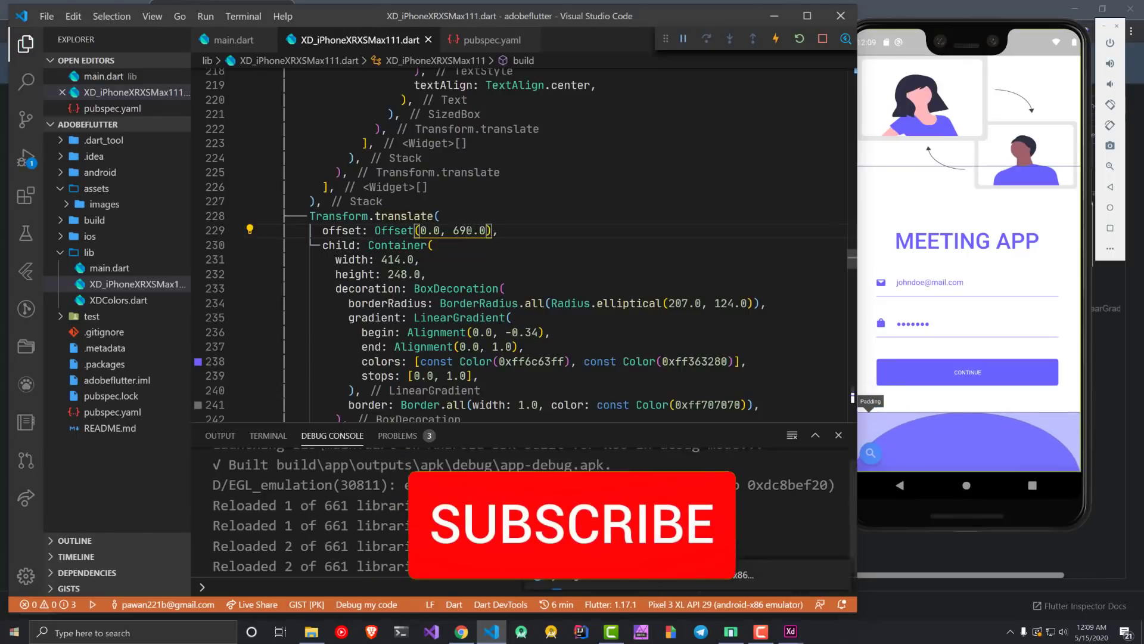
# Step: Set the Offset of the 'Social' group's Transform.translate to (19.0, 260.0) and save to hot reload the app
pyautogui.scroll(8, 519, 245)
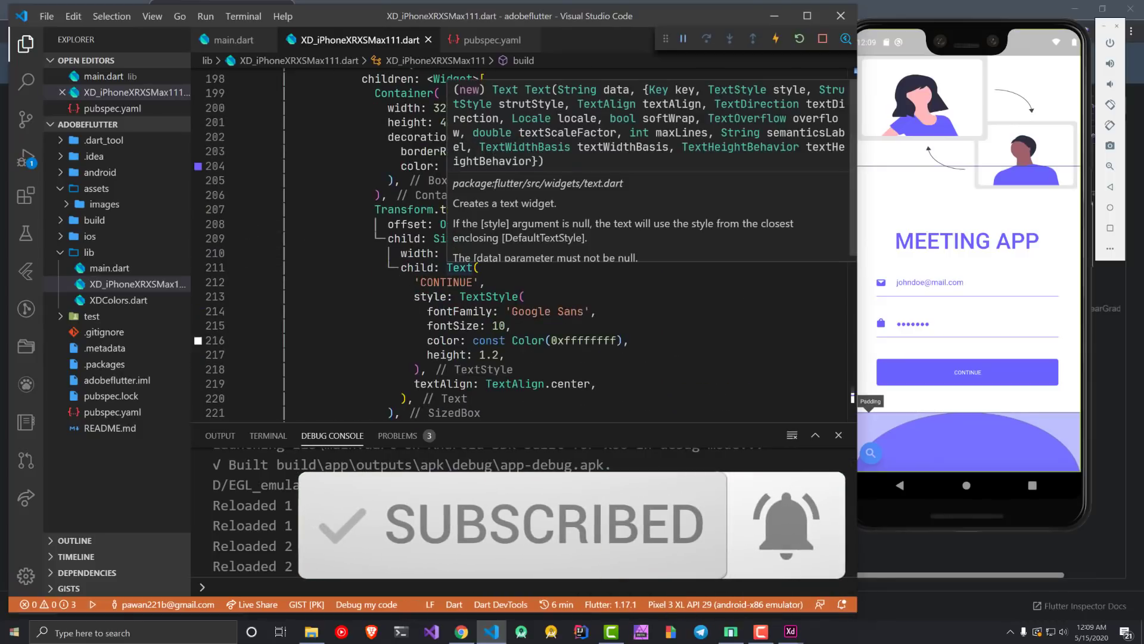
pyautogui.scroll(-8, 459, 315)
pyautogui.scroll(-8, 519, 244)
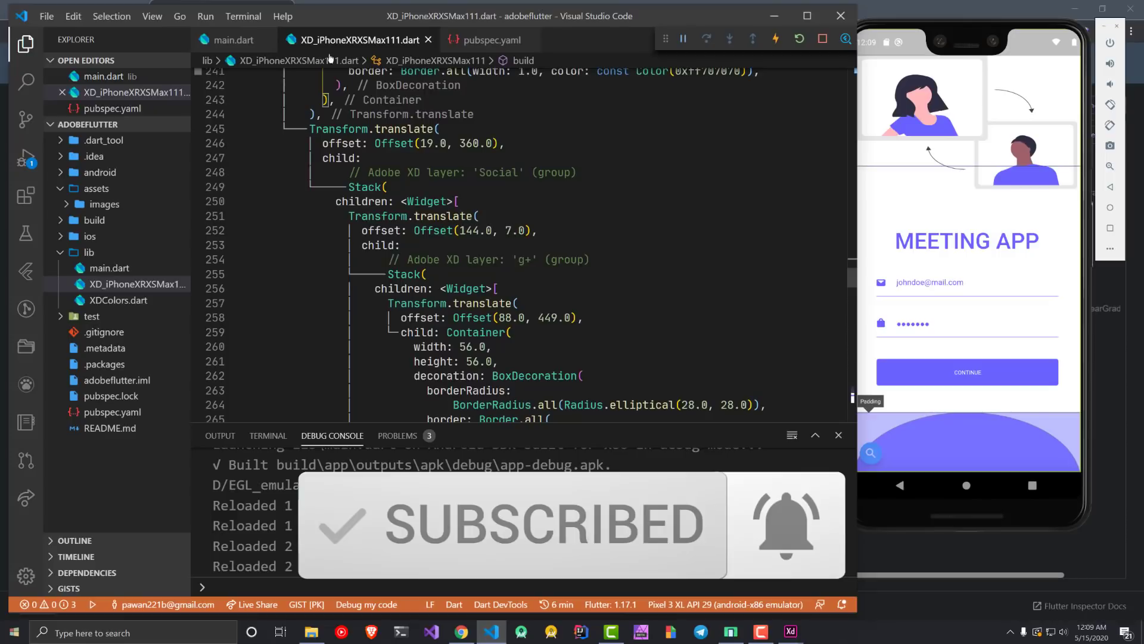
pyautogui.click(506, 172)
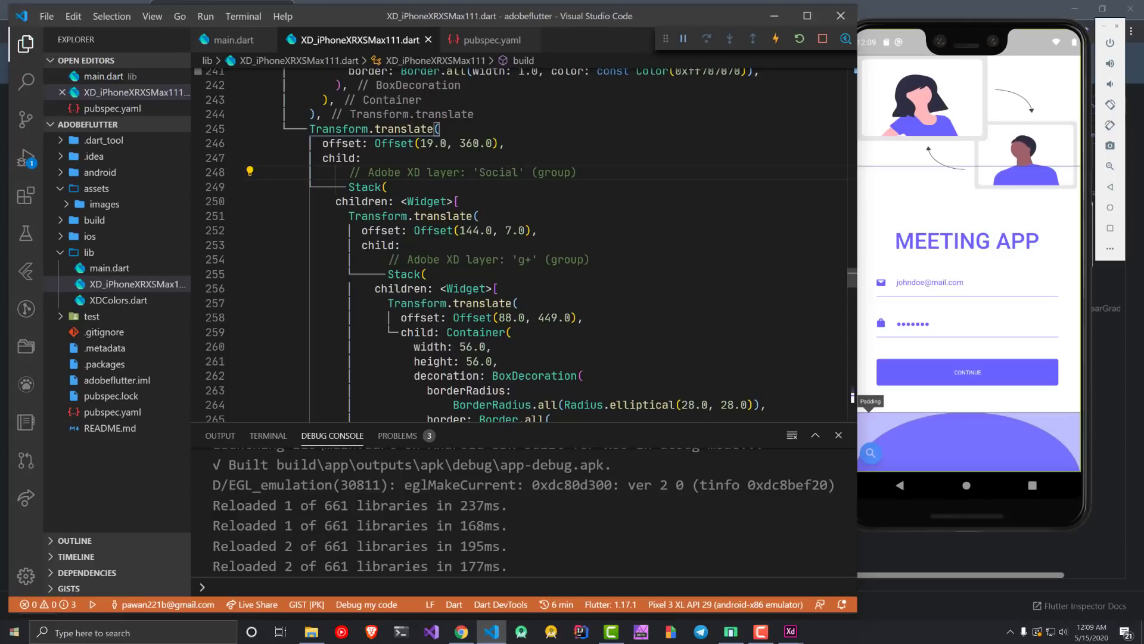
pyautogui.press('Up')
pyautogui.press('Up')
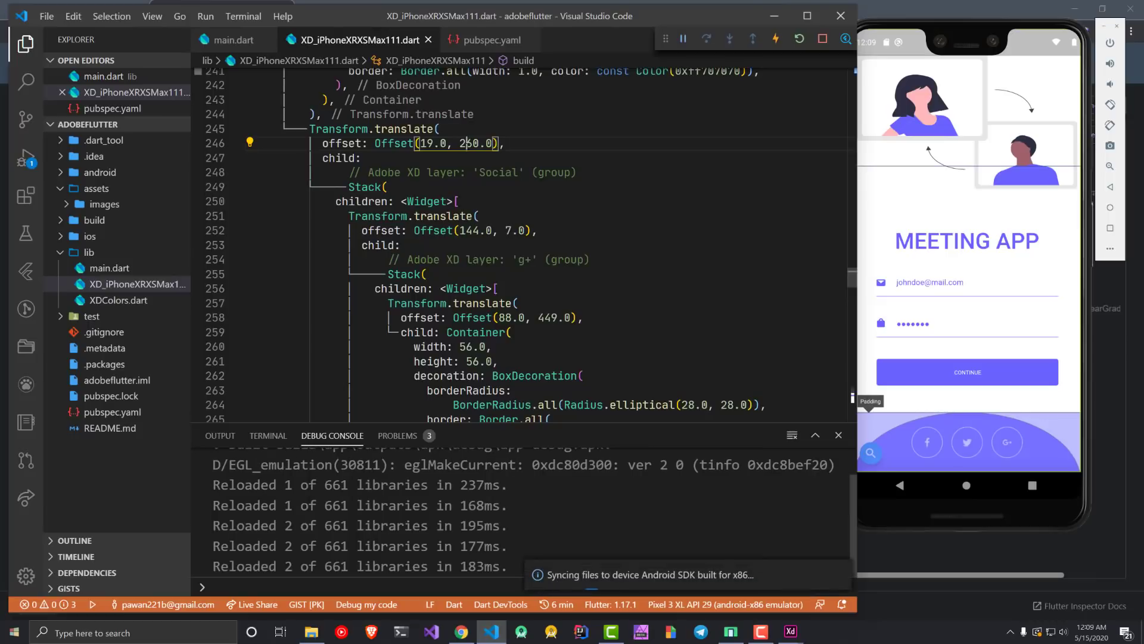
pyautogui.click(511, 332)
# Step: Turn off Select Widget Mode in Dart DevTools and return to the emulator beside the code editor
pyautogui.click(920, 192)
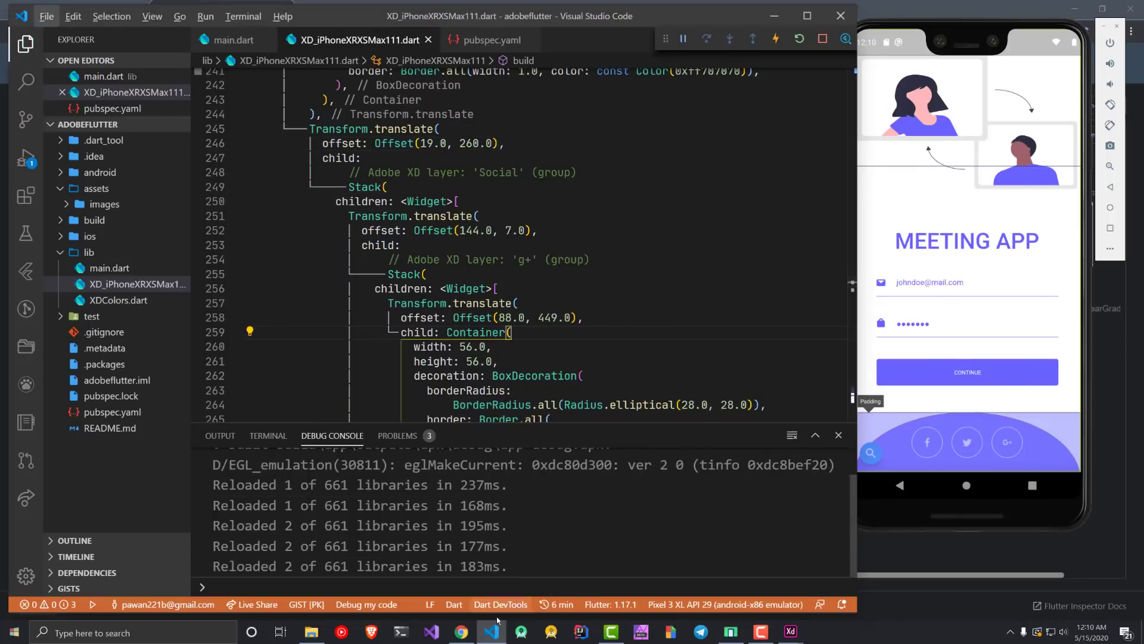
pyautogui.click(462, 632)
pyautogui.click(99, 105)
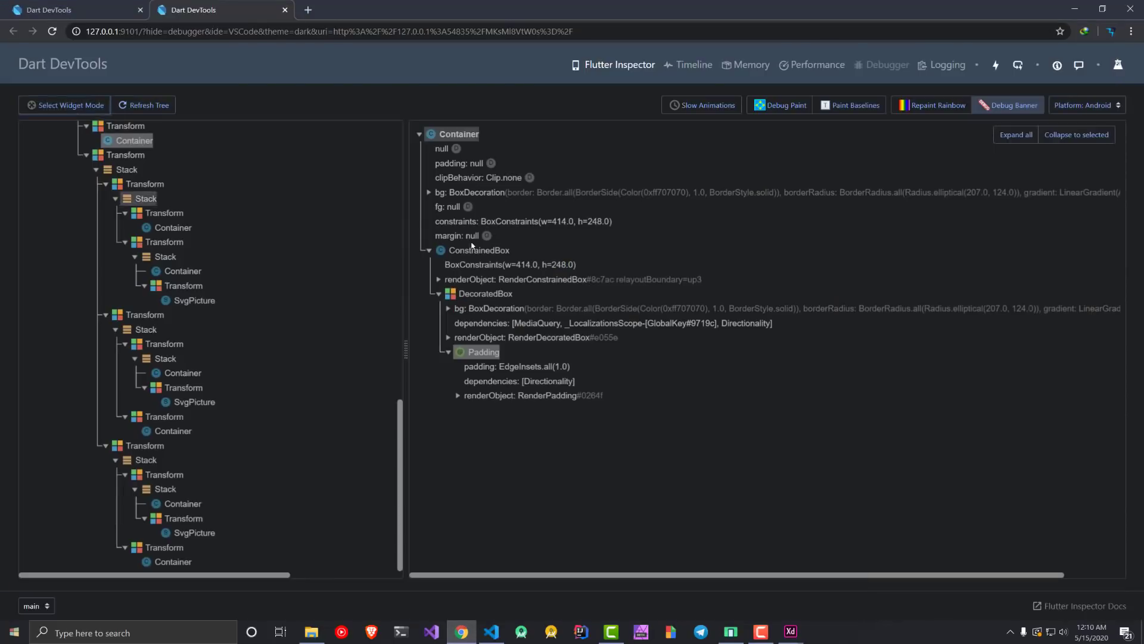
pyautogui.click(730, 631)
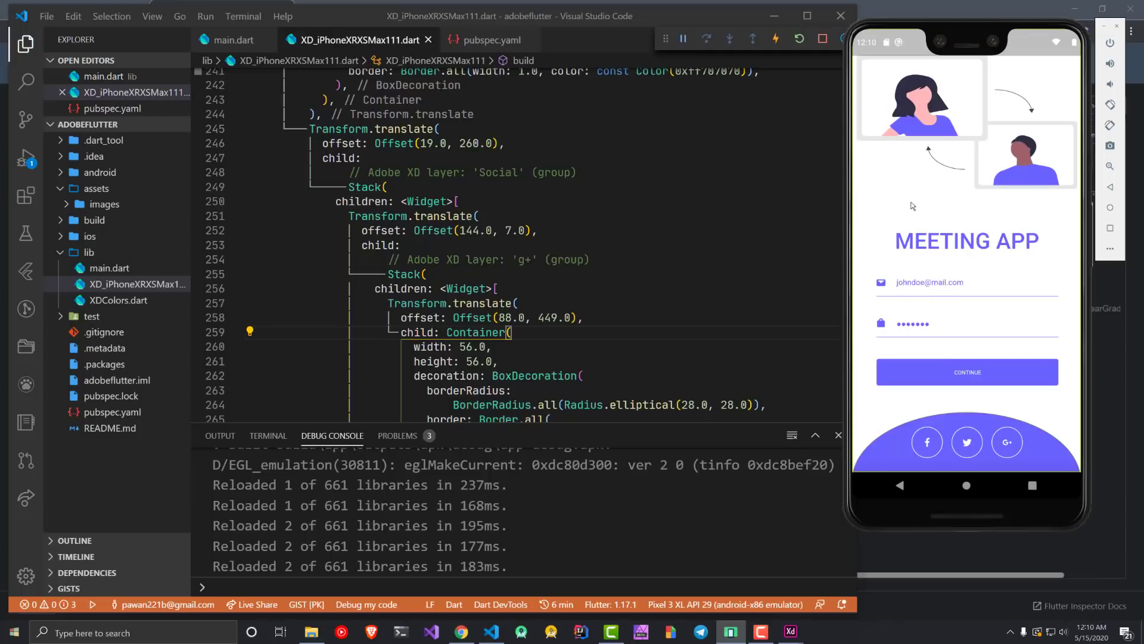
pyautogui.click(928, 220)
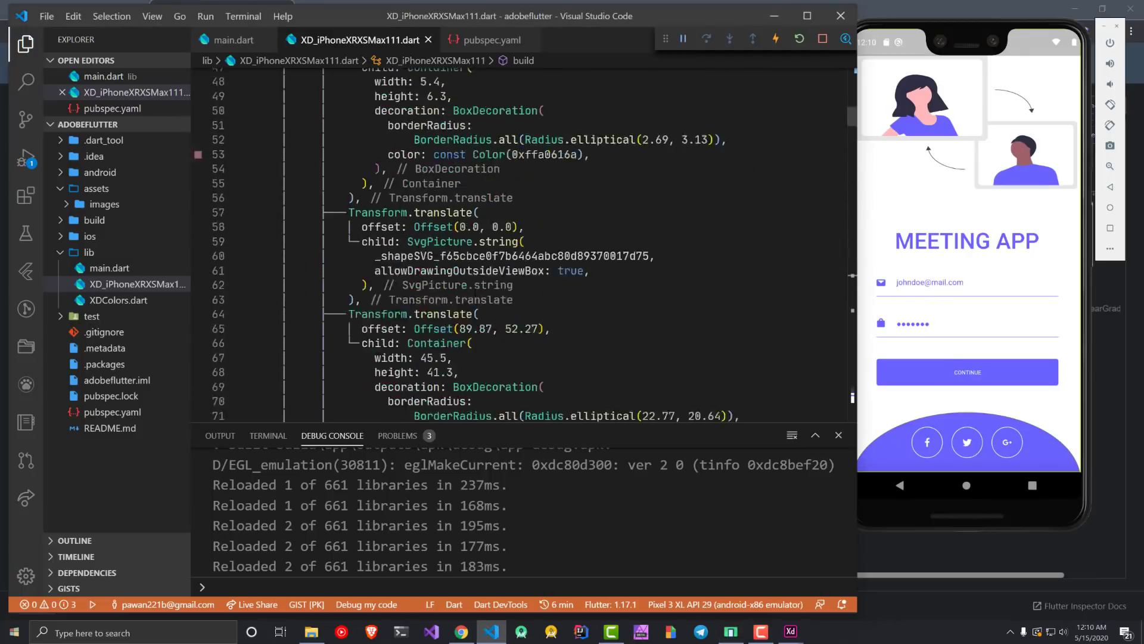
# Step: Close the debug console to give the generated code in XD_iPhoneXRXSMax111.dart more room
pyautogui.scroll(-10, 475, 292)
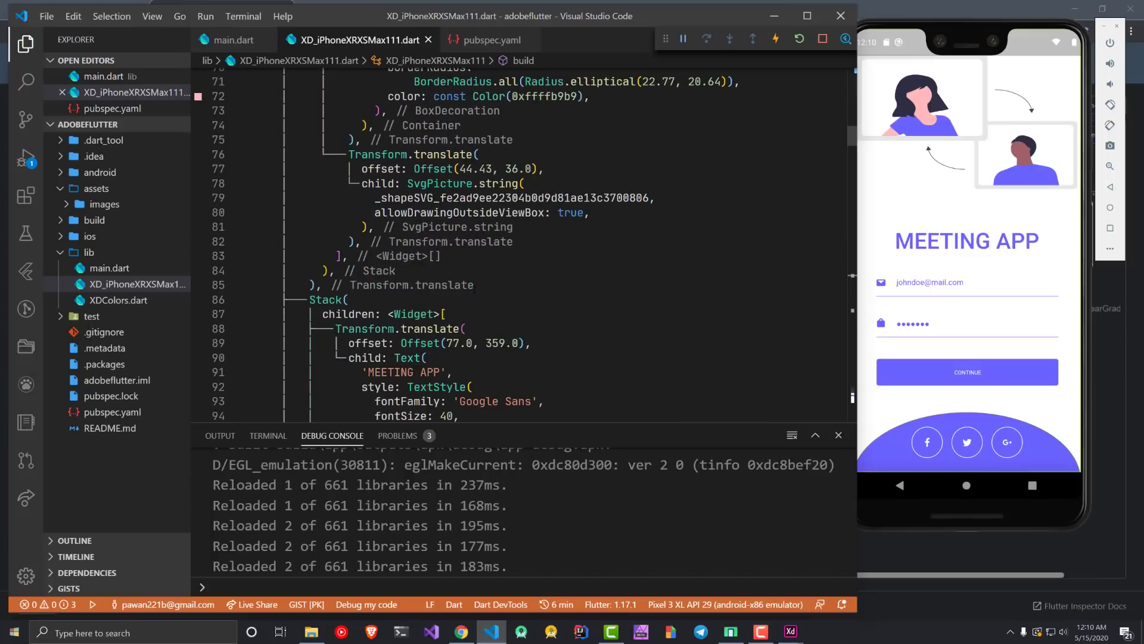
pyautogui.scroll(-11, 475, 291)
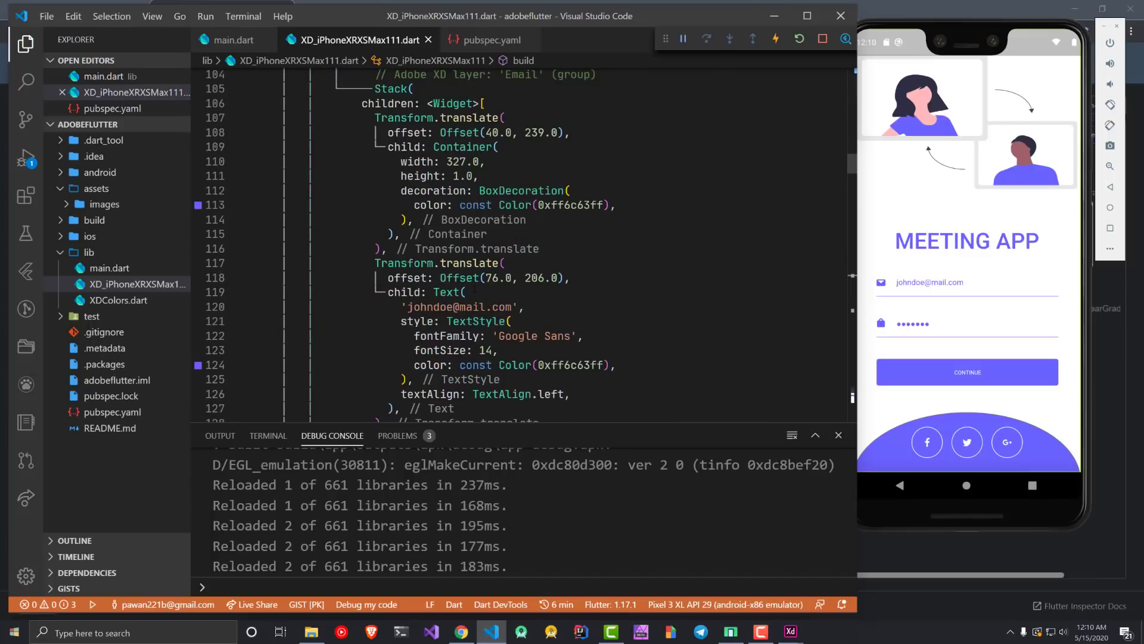
pyautogui.click(838, 435)
pyautogui.scroll(-3, 368, 313)
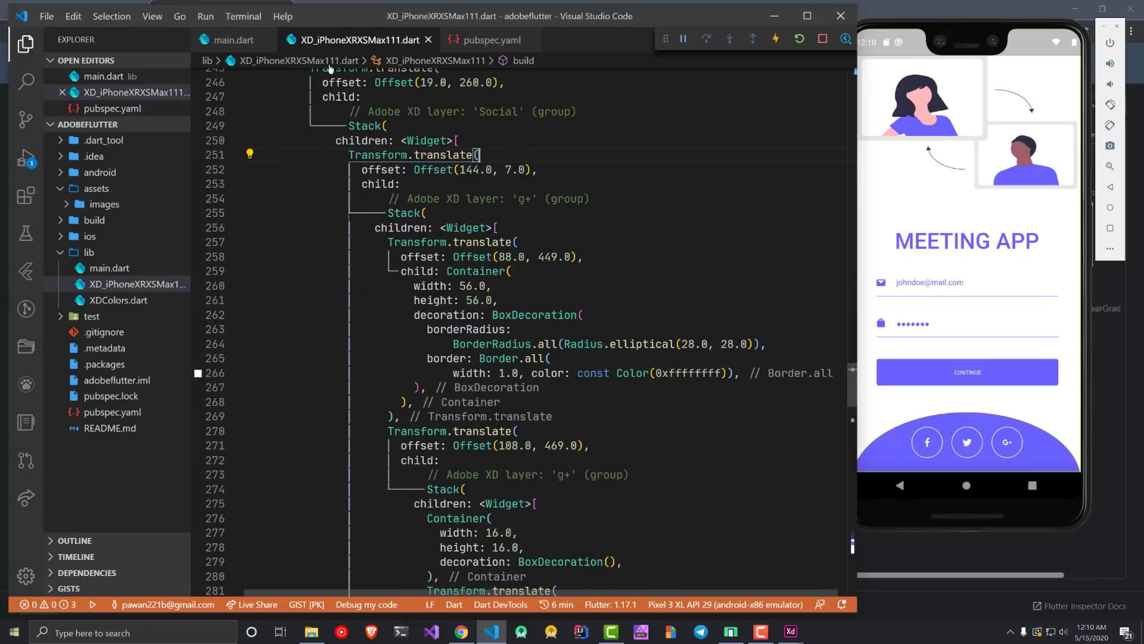
# Step: Examine the 'Social' group's nested Stack code and the first SvgPicture.string's _shapeSVG variable at the start of the build method
pyautogui.moveTo(349, 126); pyautogui.dragTo(464, 488)
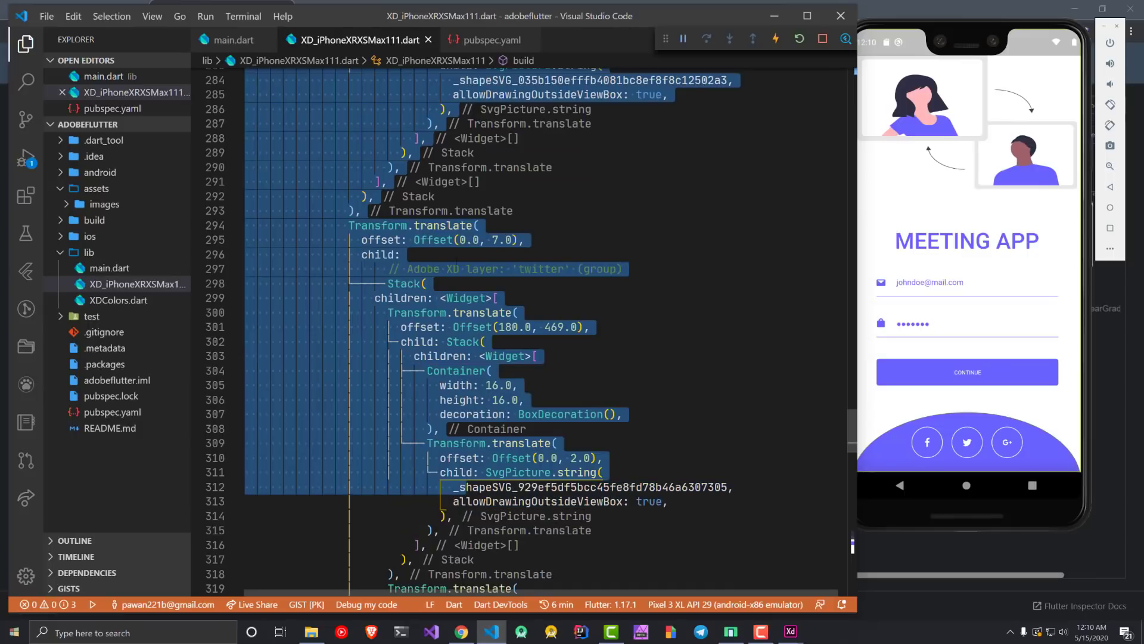
pyautogui.click(456, 263)
pyautogui.scroll(-15, 456, 262)
pyautogui.scroll(20, 456, 263)
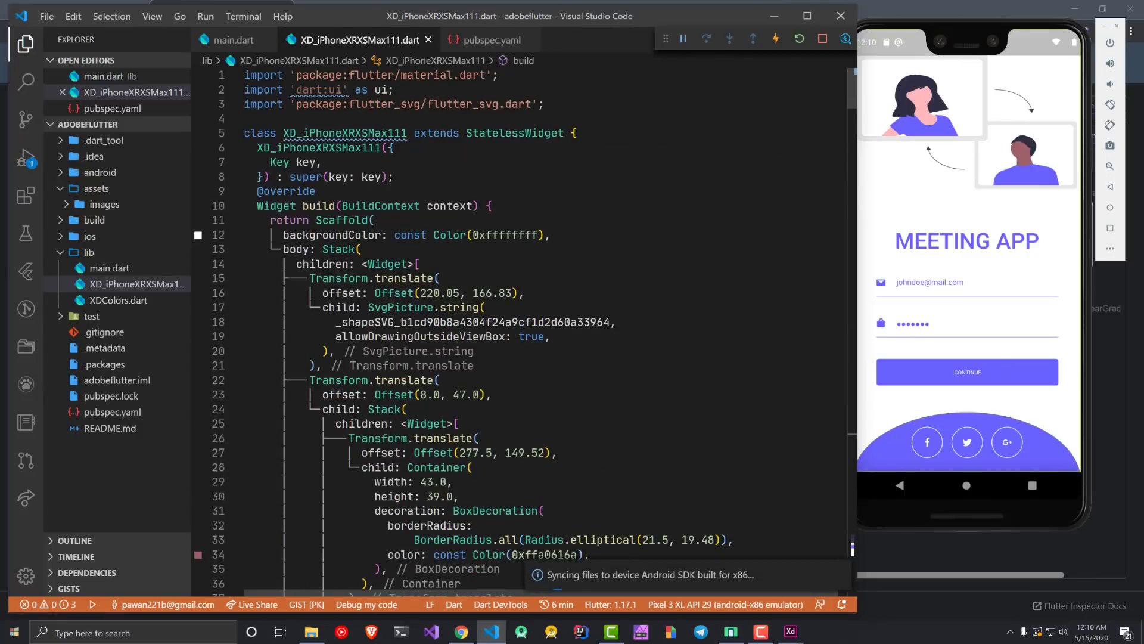
pyautogui.click(518, 321)
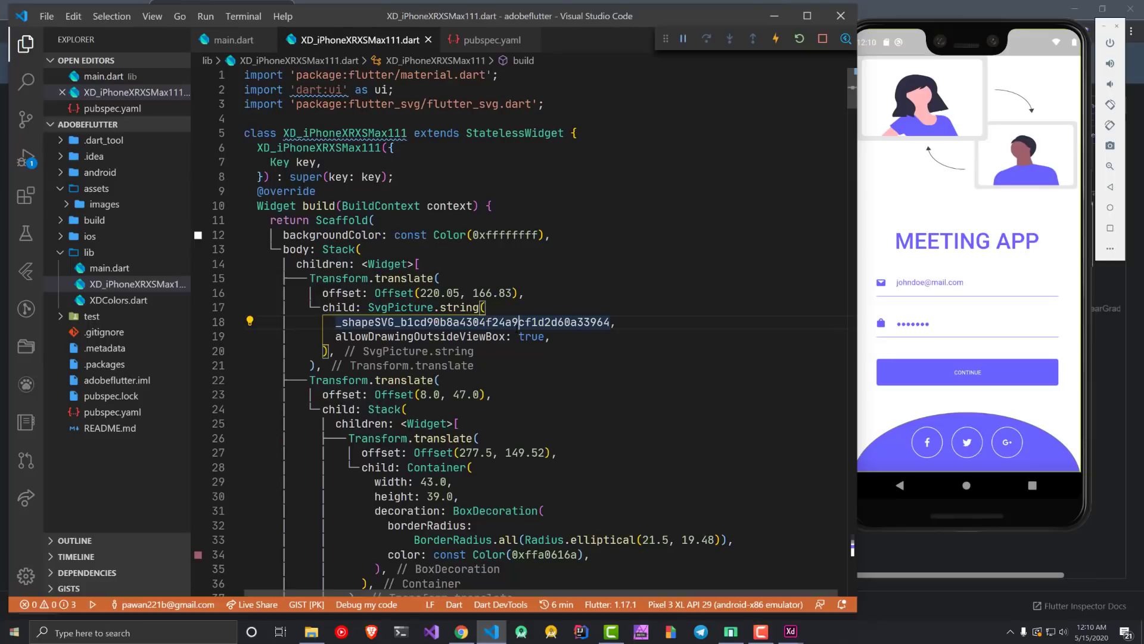
pyautogui.moveTo(517, 321)
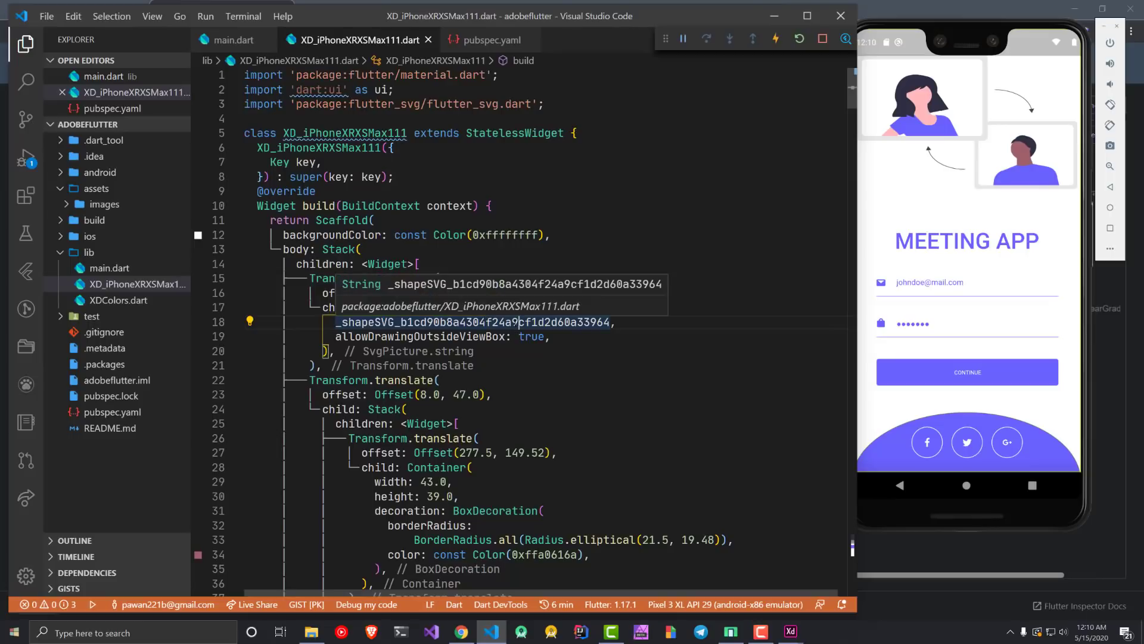